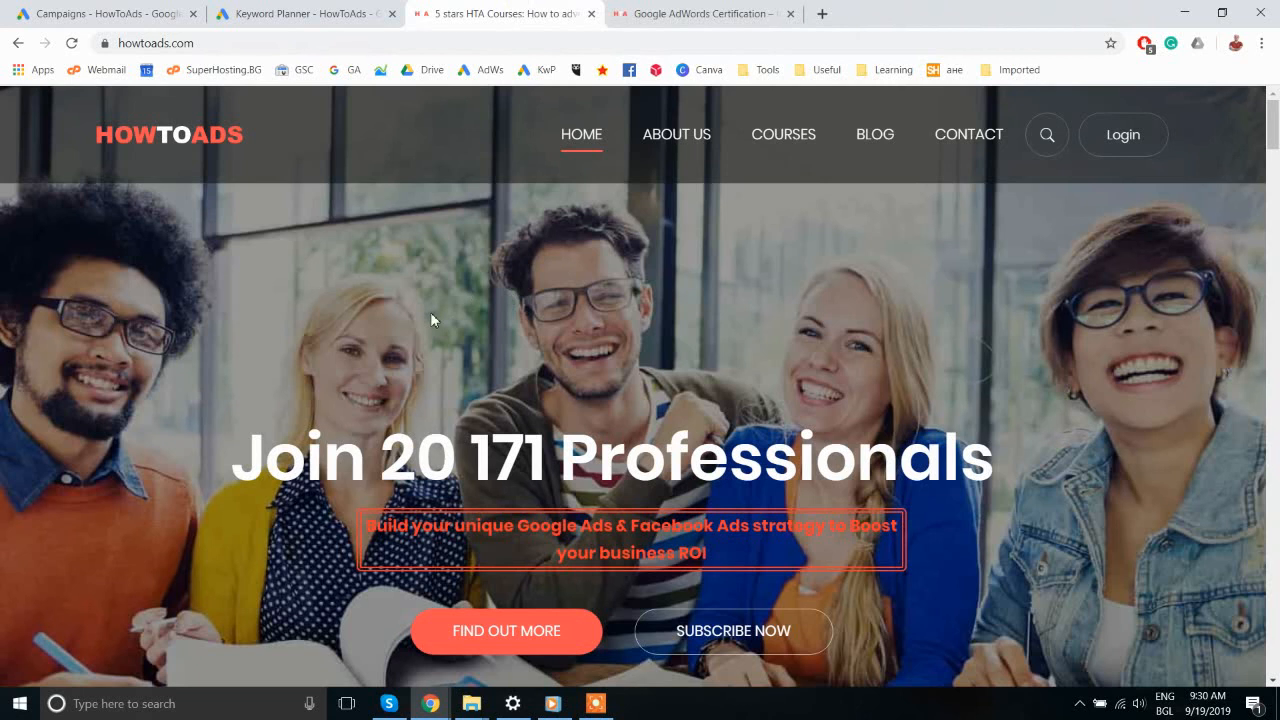
Step: Review the HowToAds course listing and the Google AdWords Certification course page
click(766, 140)
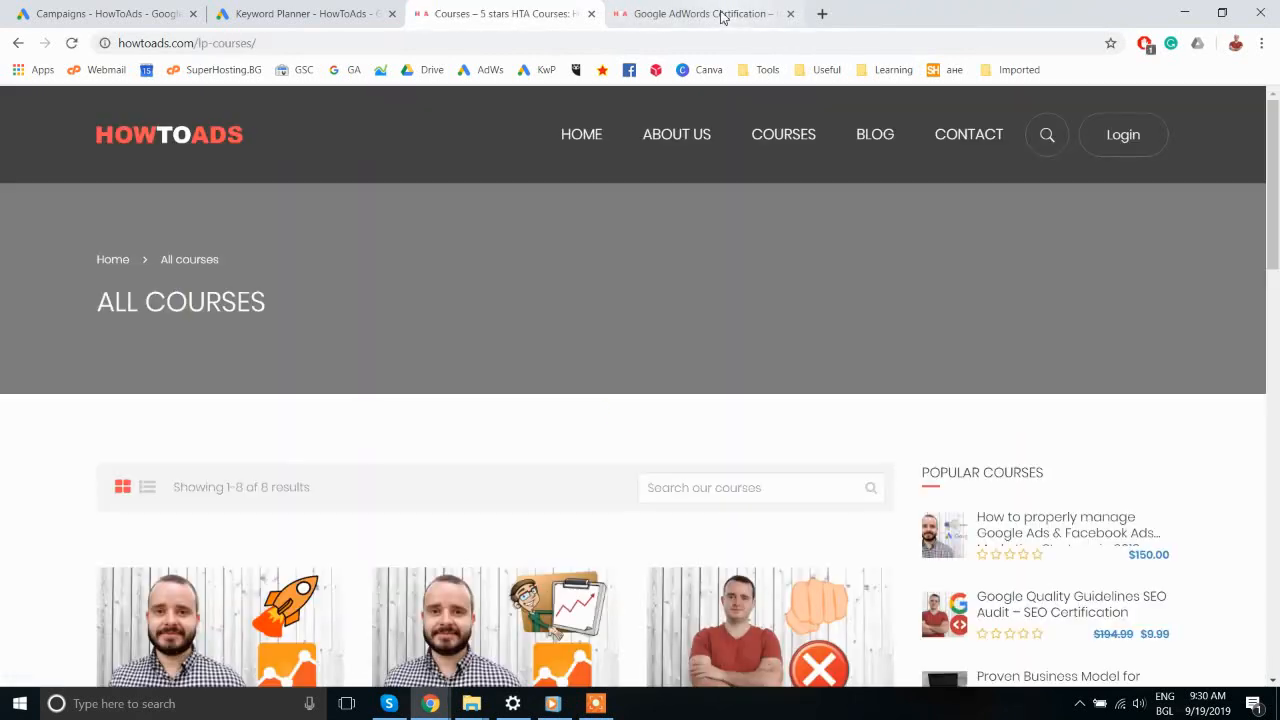
click(722, 17)
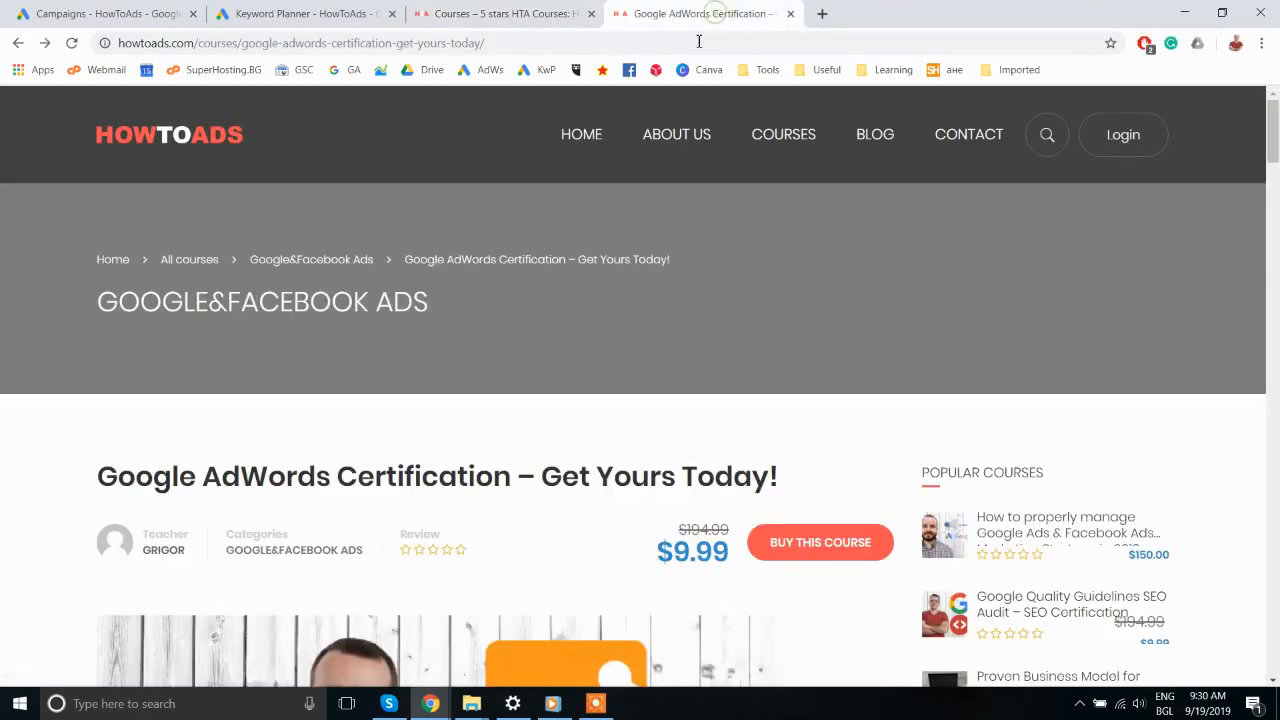
scroll(22, 455, down, 2)
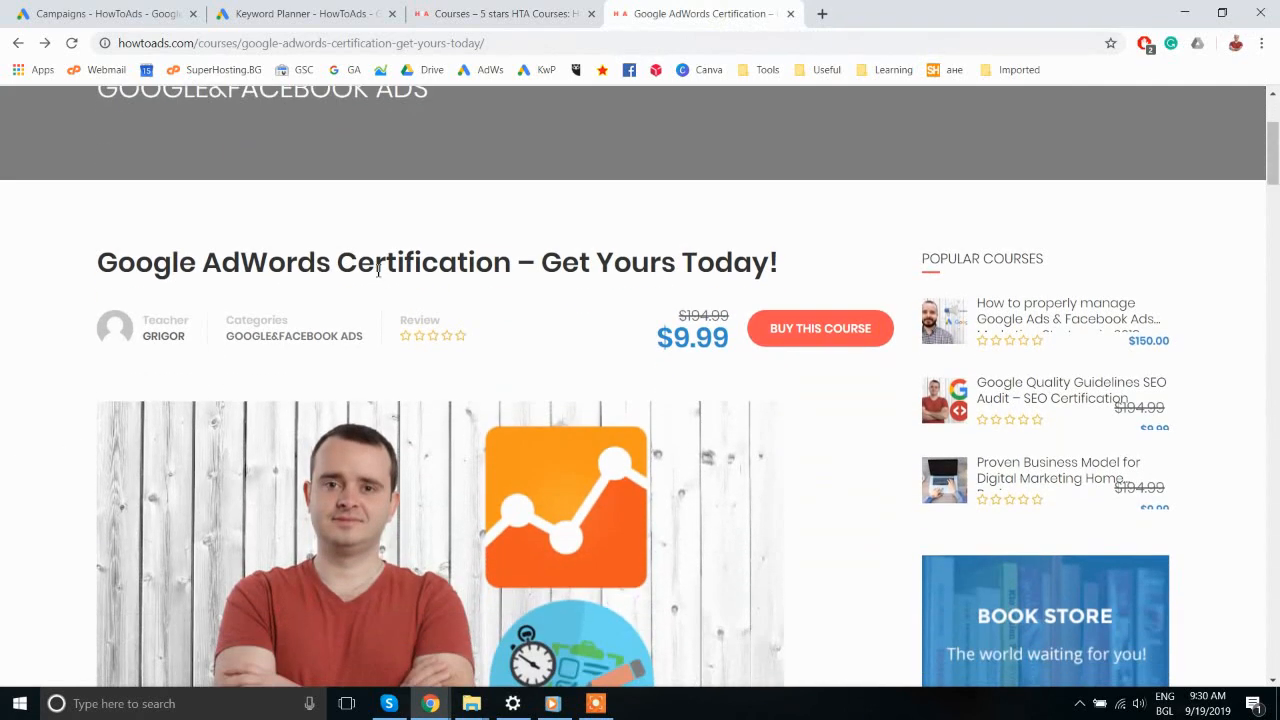
drag(376, 263, 585, 262)
click(4, 410)
click(208, 46)
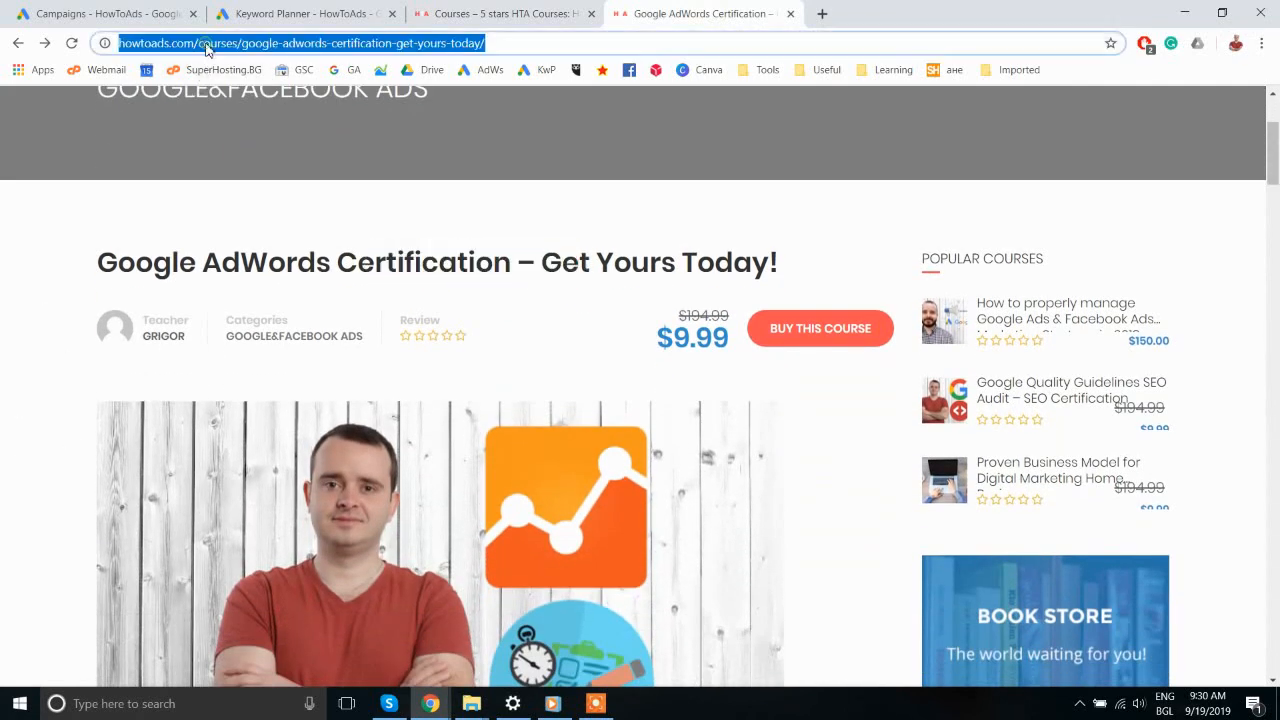
click(5, 318)
Step: Switch to Google Ads and start a new campaign with the Website traffic goal and the Search campaign type
click(160, 12)
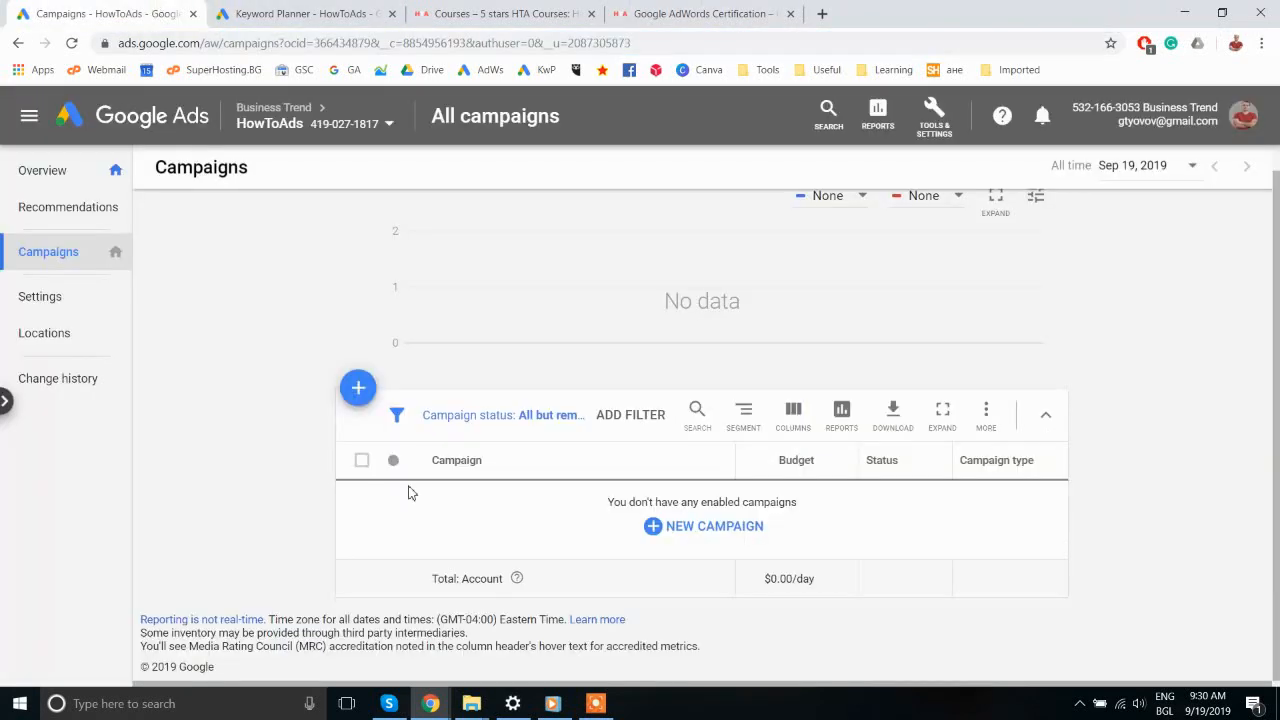
click(725, 535)
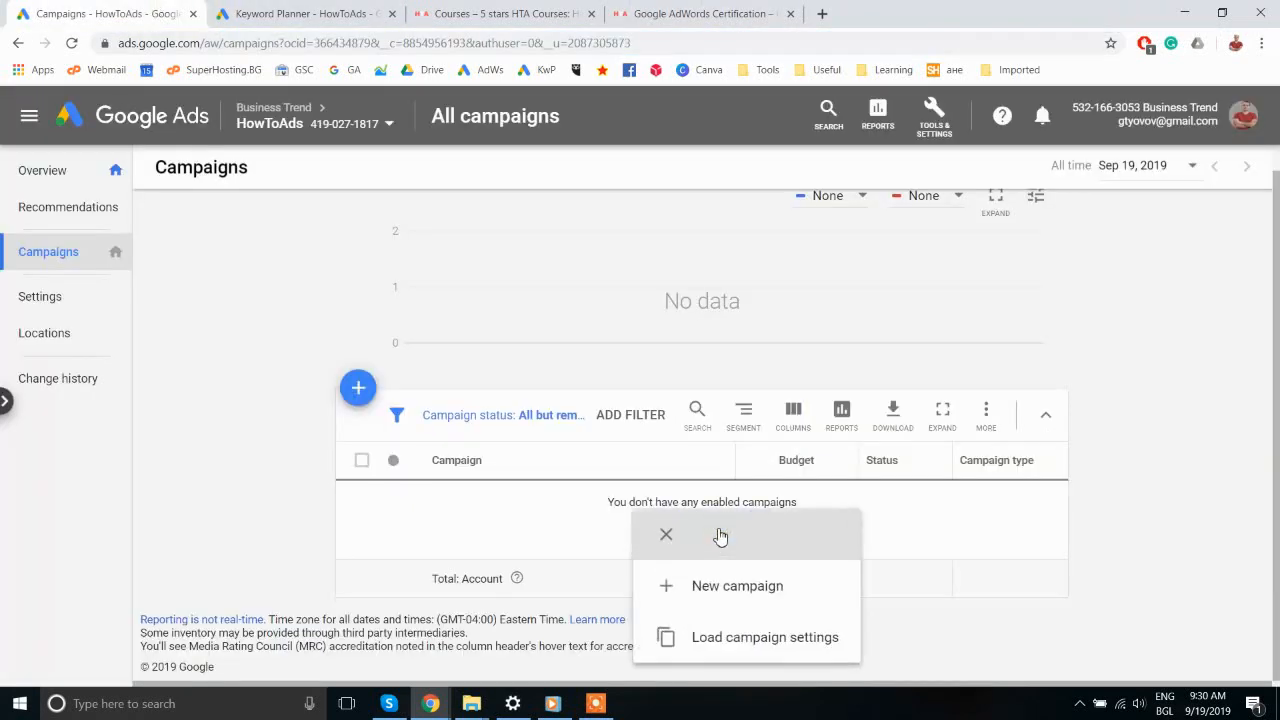
click(725, 590)
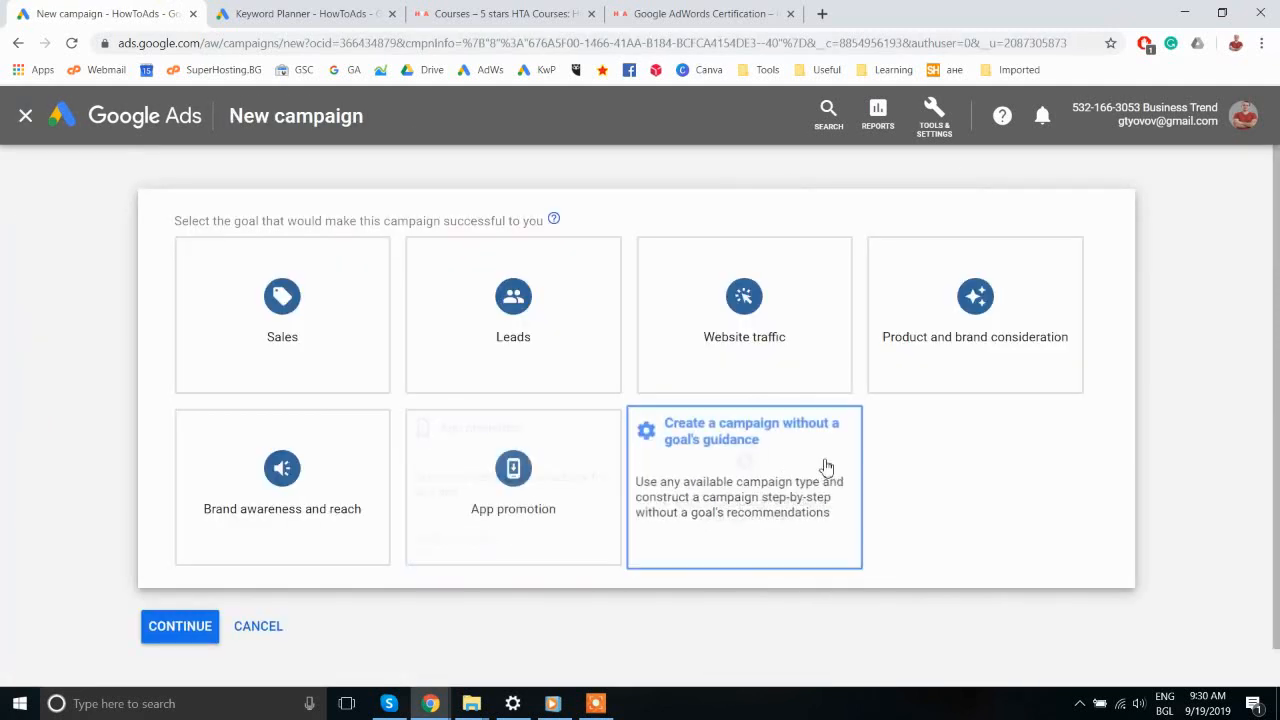
click(723, 297)
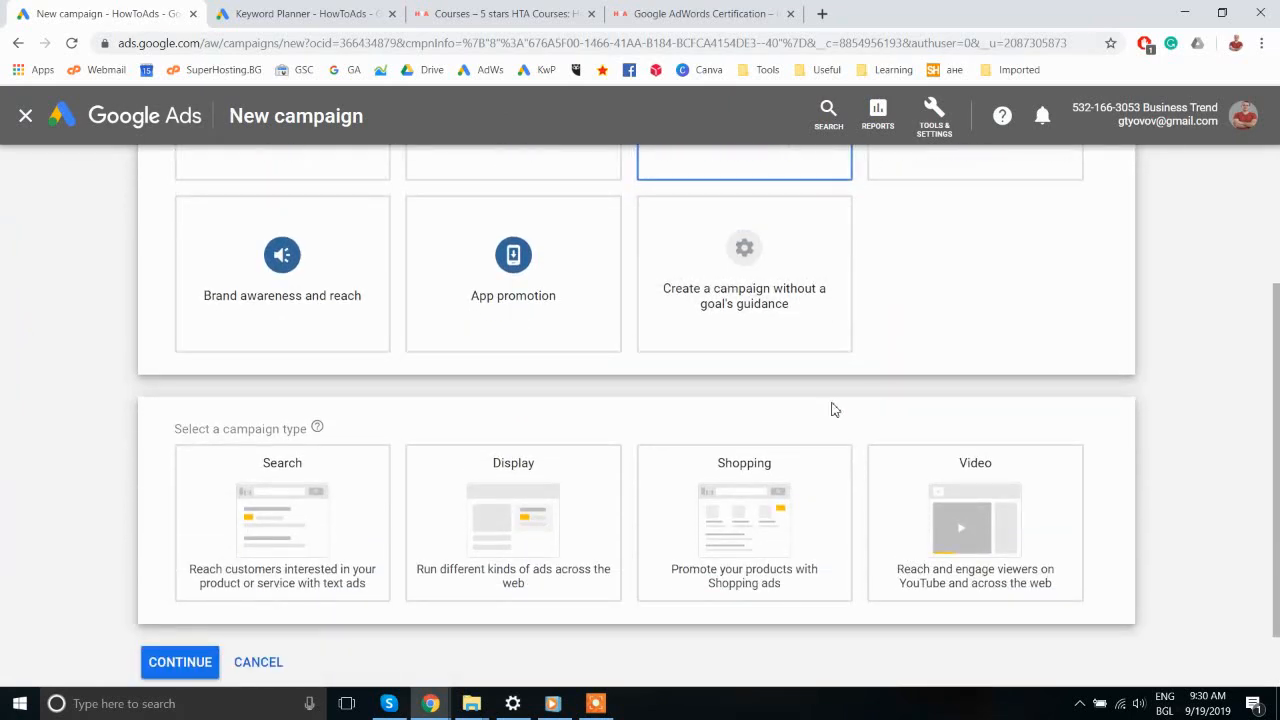
click(322, 490)
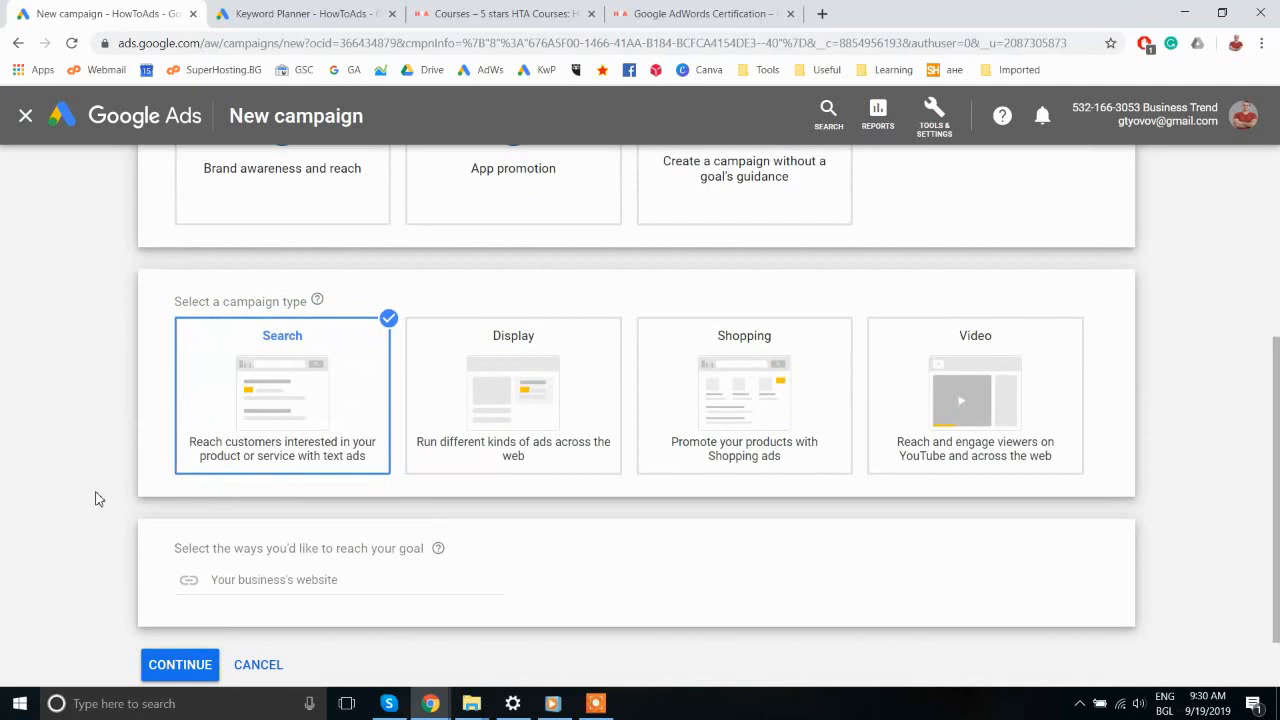
click(250, 585)
click(480, 13)
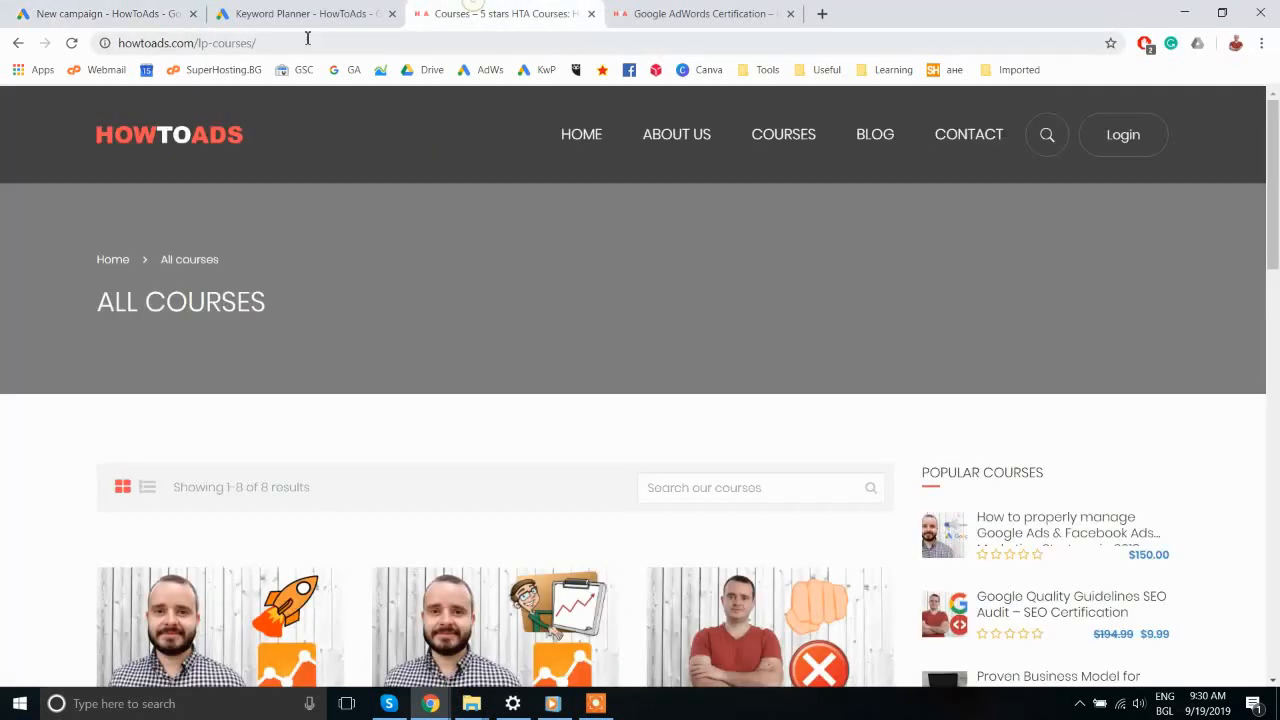
drag(199, 44, 117, 46)
key(ctrl+c)
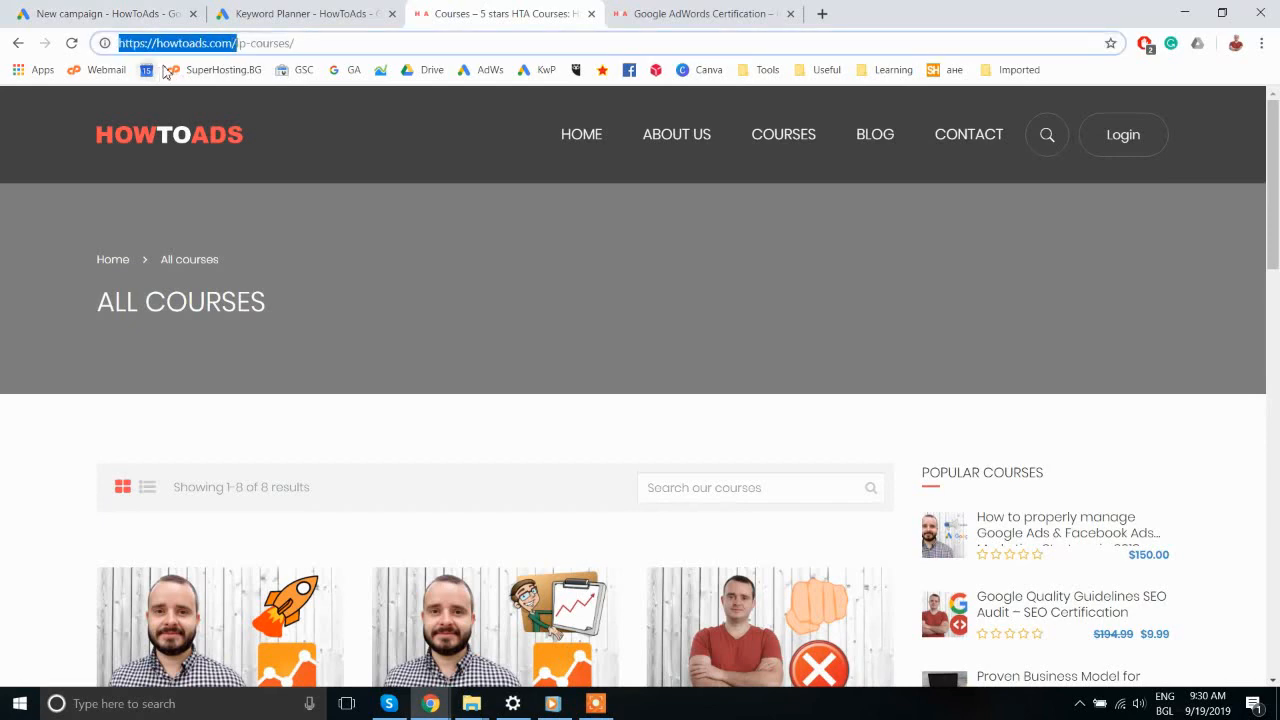
click(282, 12)
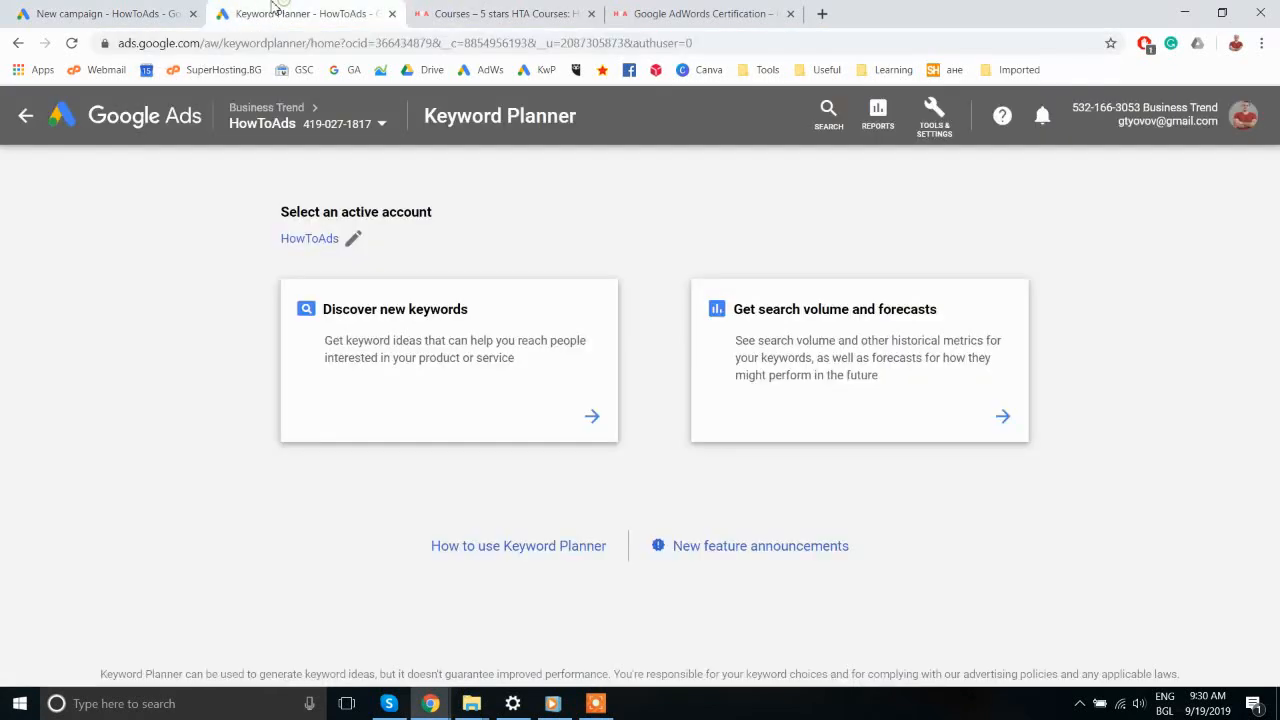
click(168, 12)
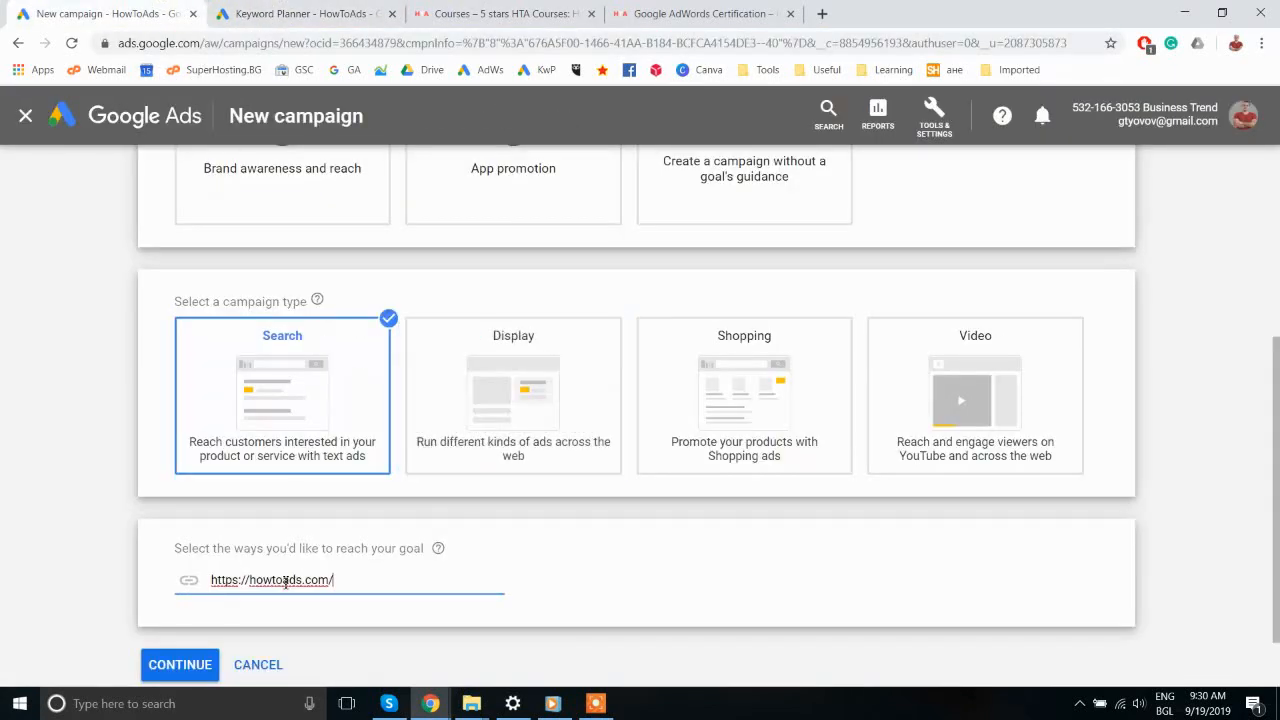
key(ctrl+v)
click(101, 594)
click(189, 673)
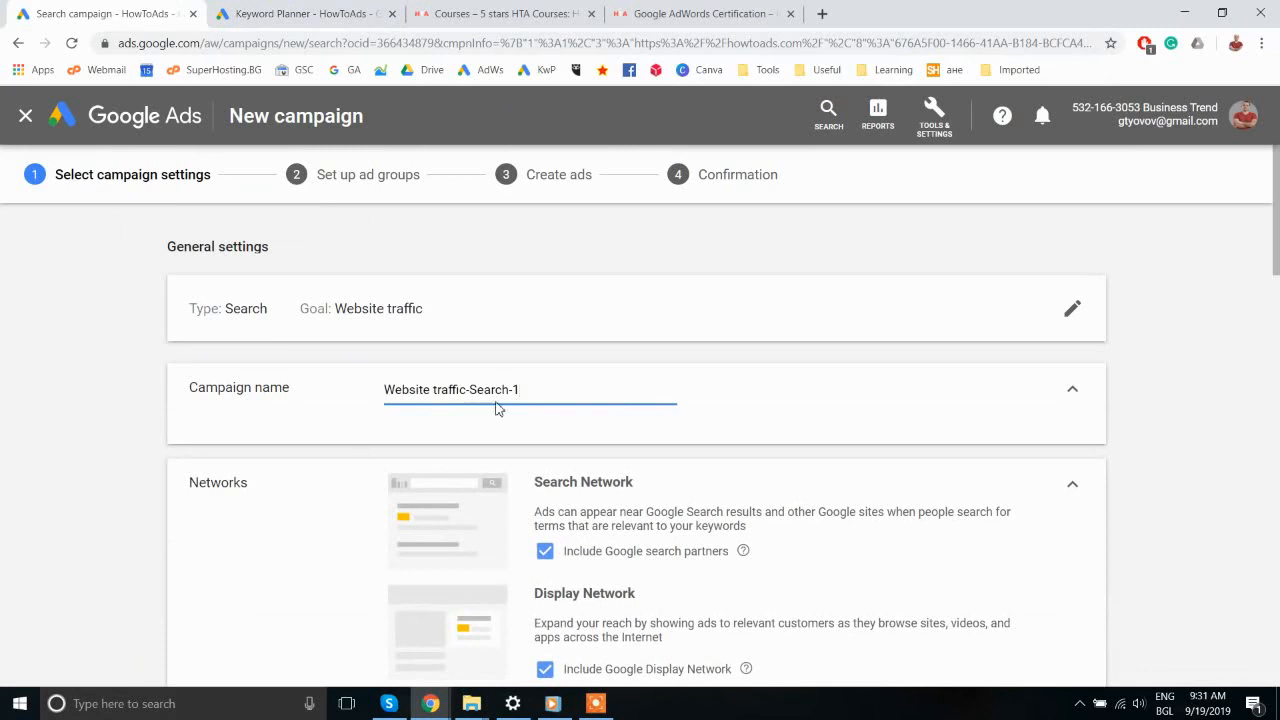
Step: Replace the default campaign name with "Google Ads search"
drag(506, 392, 521, 392)
drag(297, 392, 145, 390)
text(Googl)
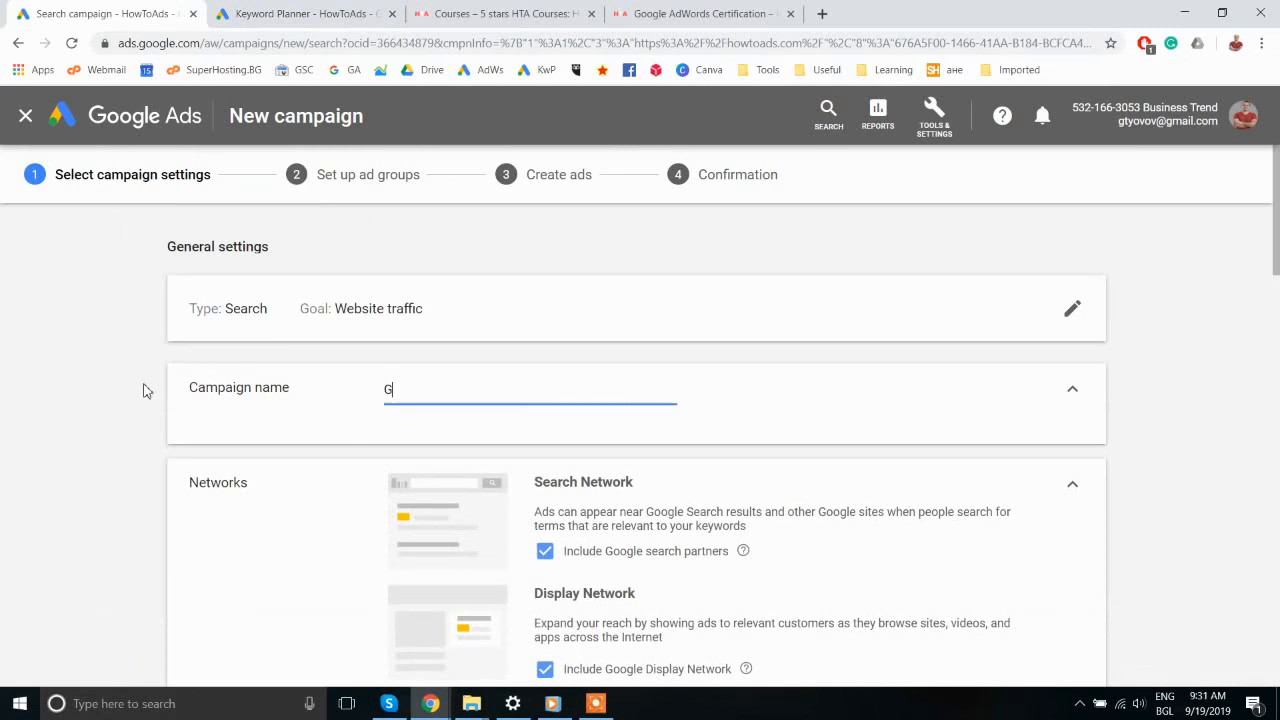
key(BackSpace)
key(BackSpace)
key(BackSpace)
text(ogle Ads)
text(search)
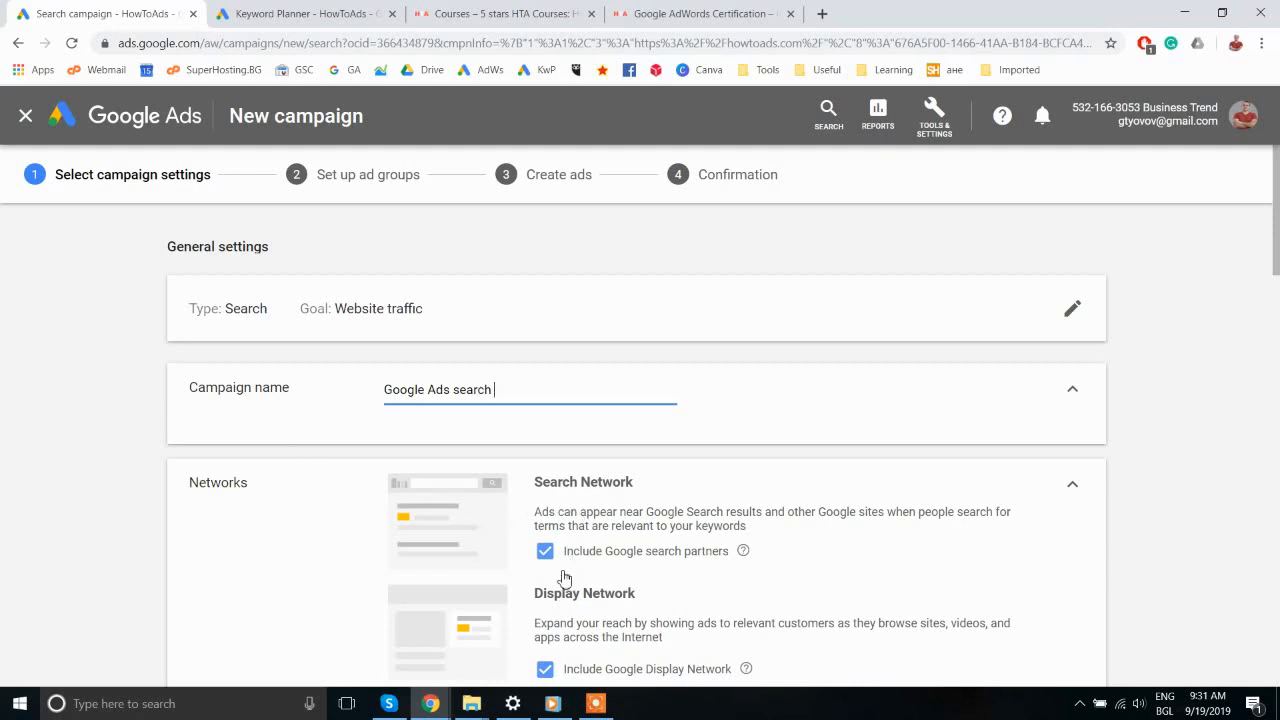
Step: Exclude the Google Display Network from the campaign and add "USA" to the end of the campaign name
scroll(538, 625, down, 1)
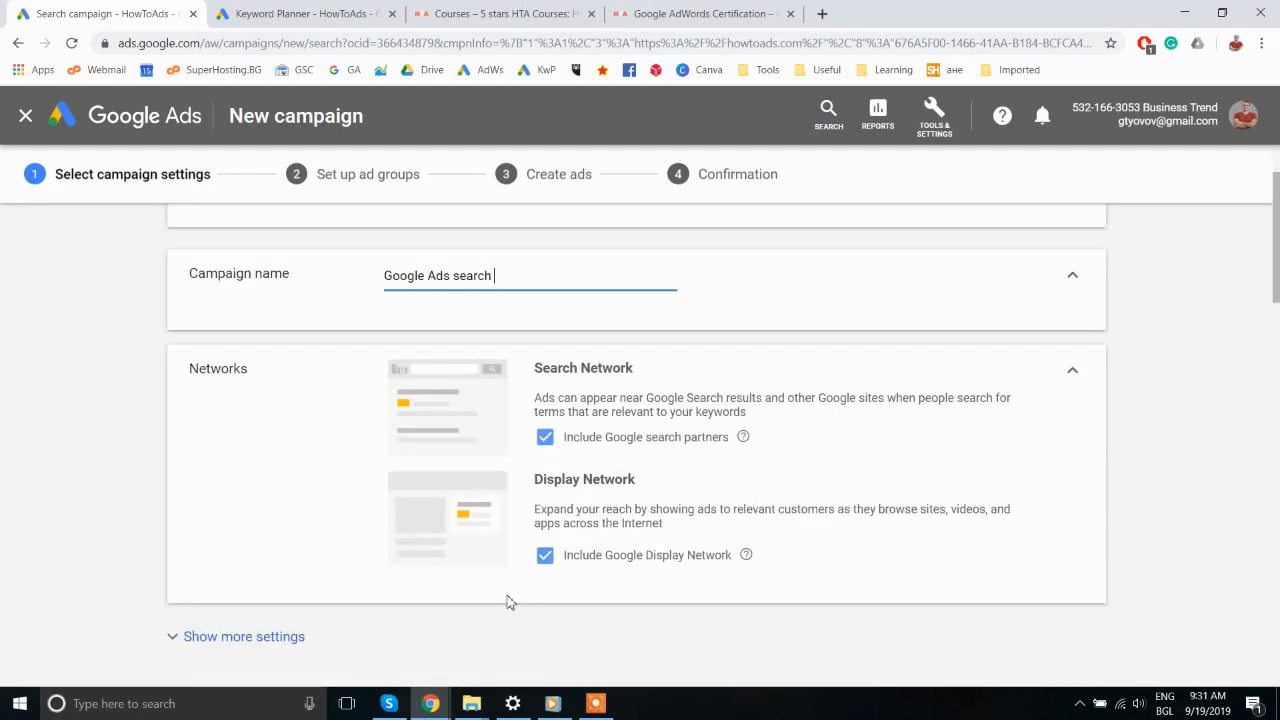
click(545, 558)
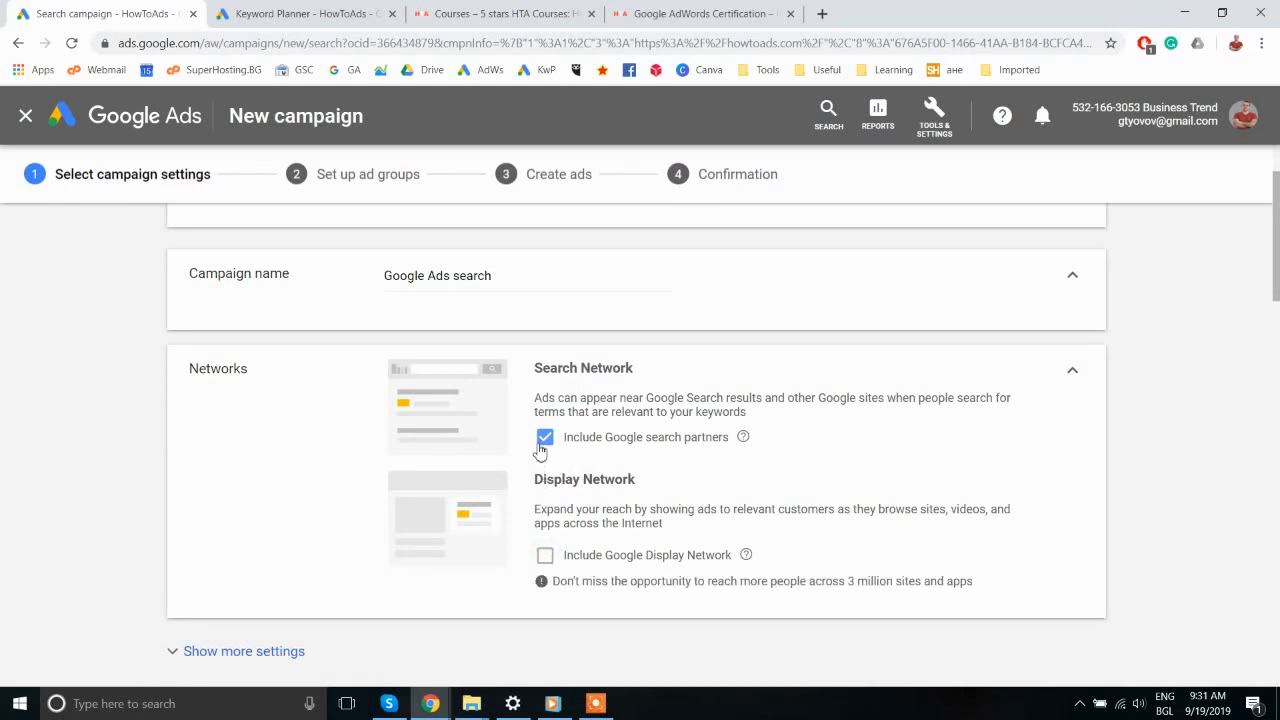
click(515, 275)
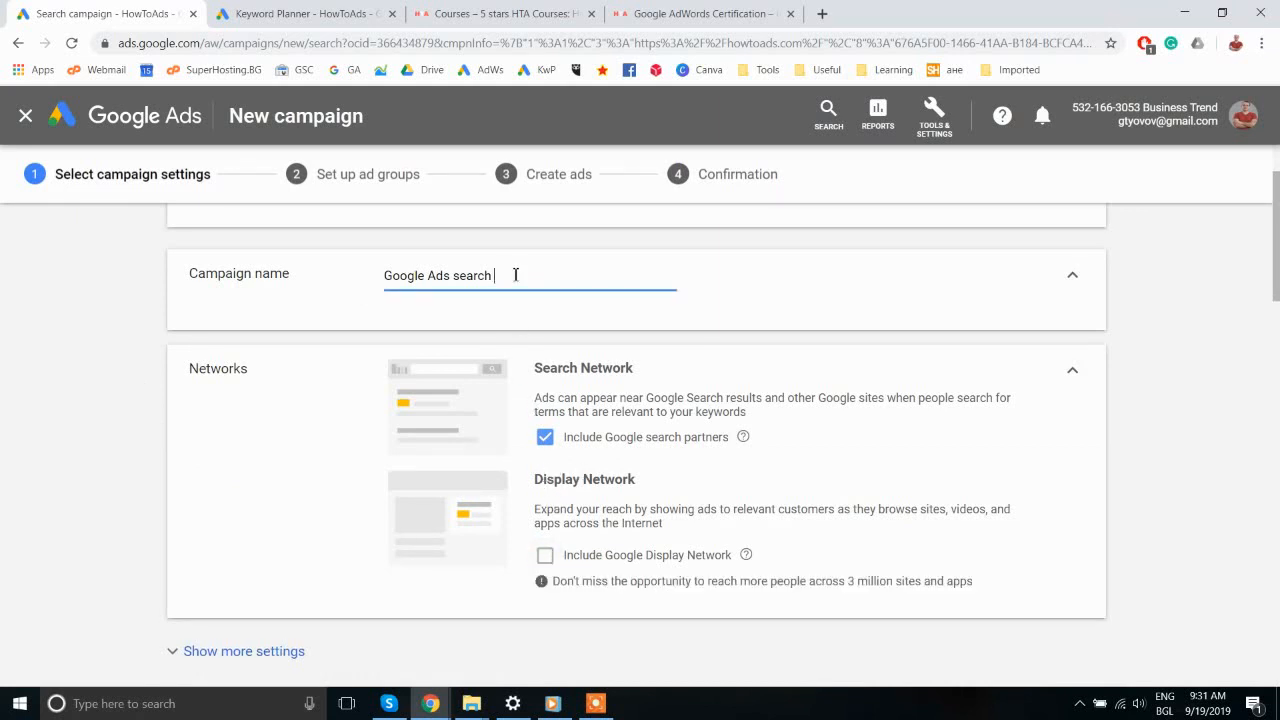
text(USA)
click(40, 423)
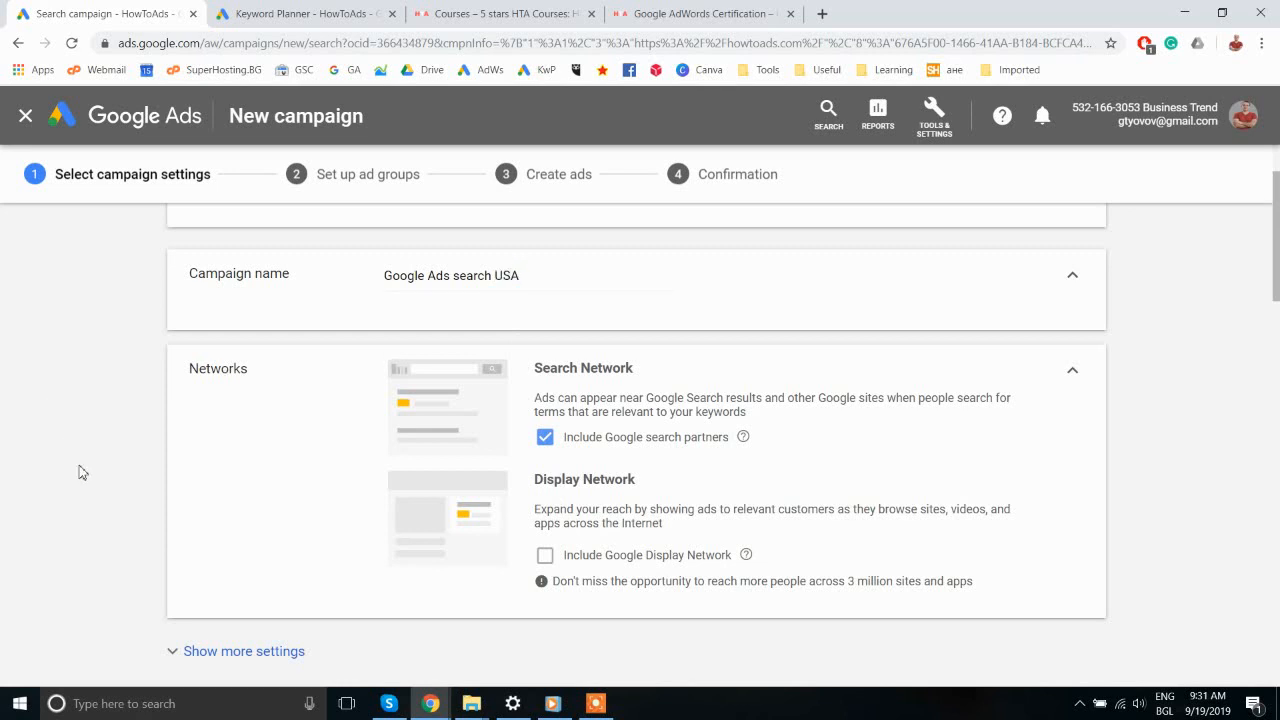
Step: Search the target locations for "united" and include the United States as the campaign's location
scroll(84, 473, down, 4)
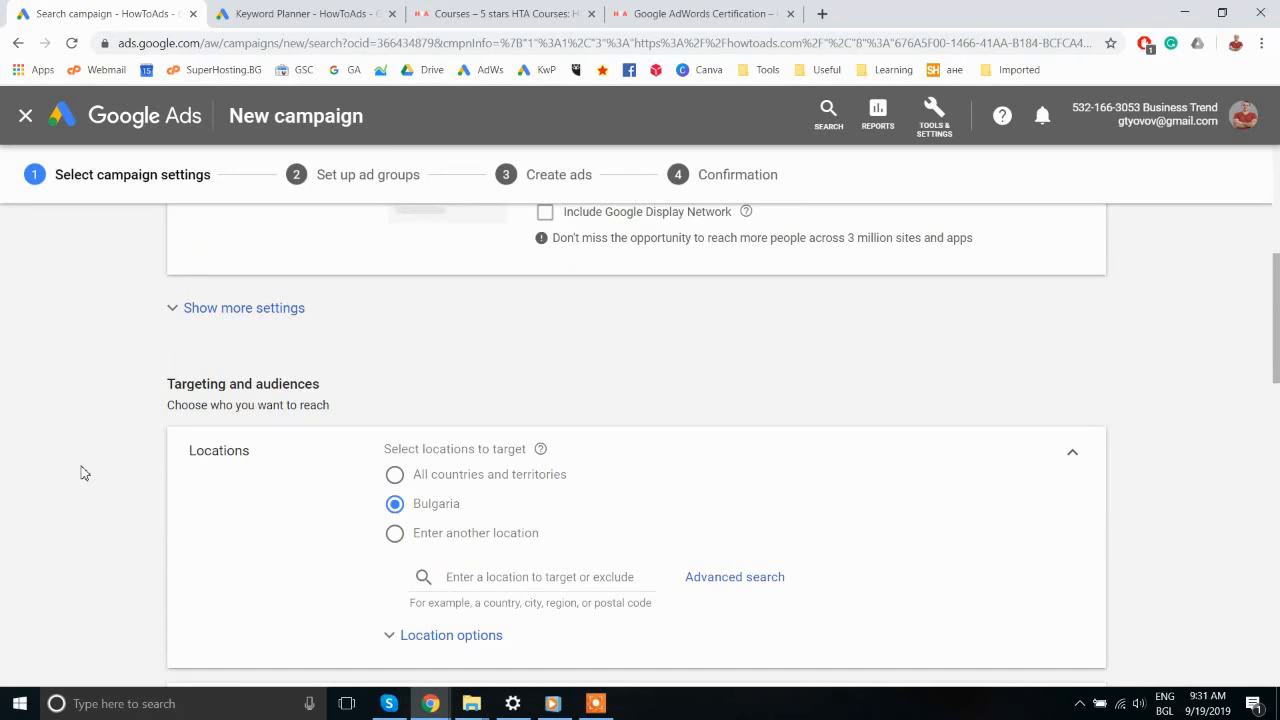
click(395, 480)
click(452, 577)
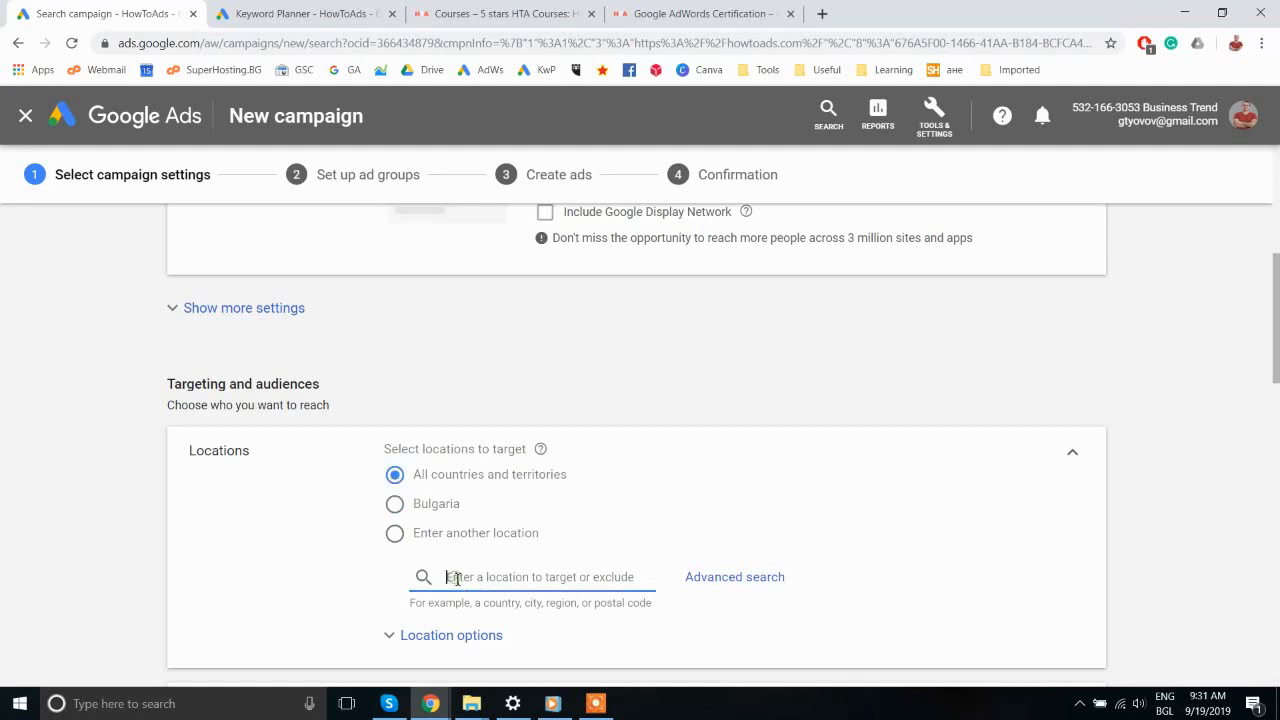
text(united)
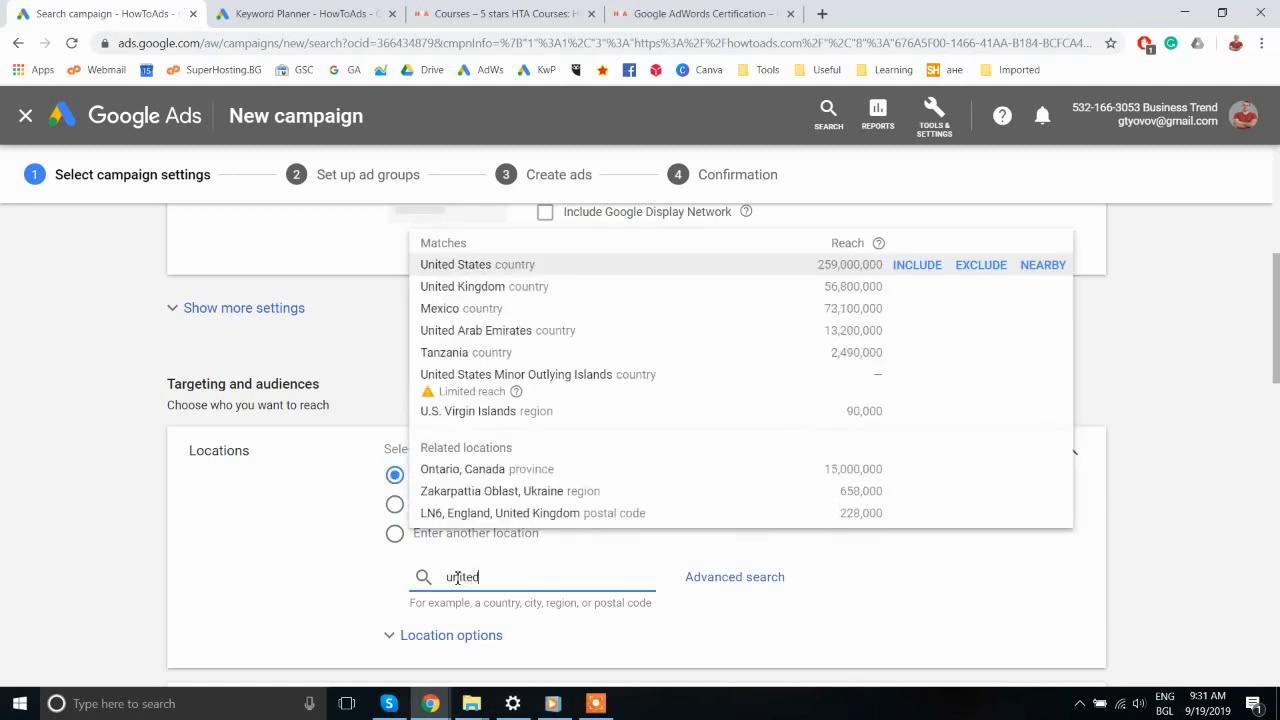
click(911, 268)
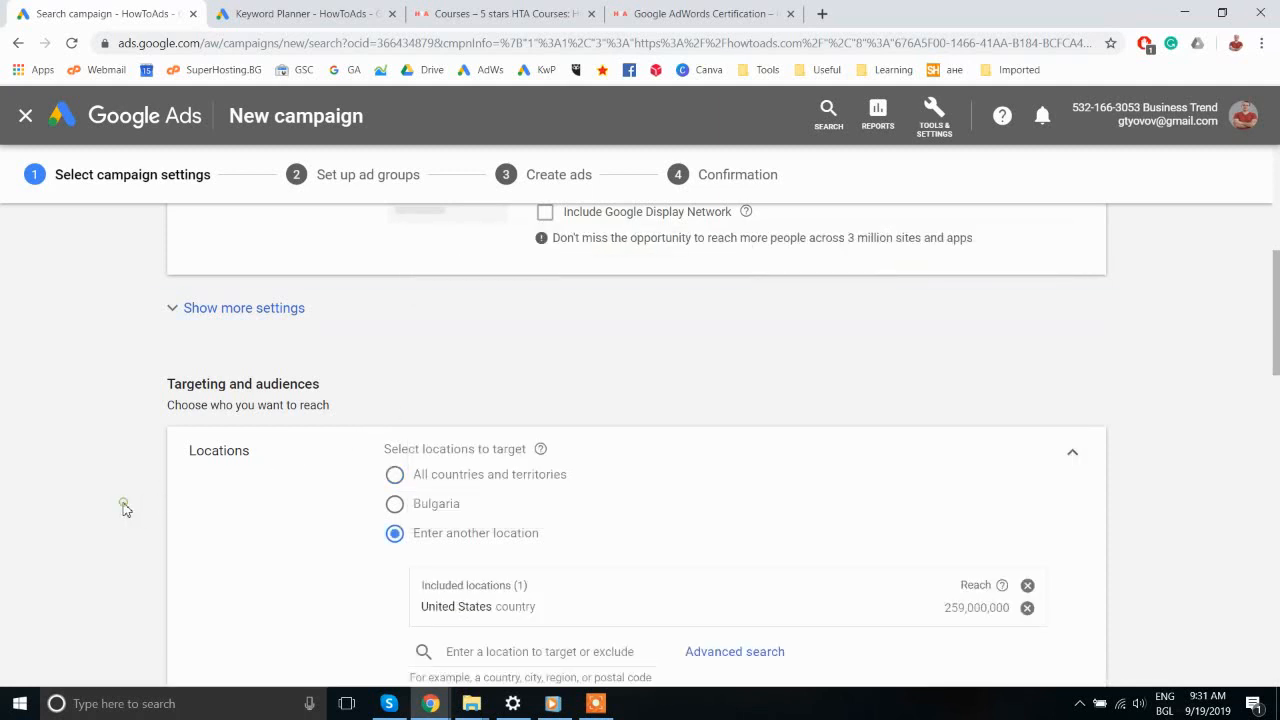
Step: Set the campaign's average daily budget to $20
scroll(125, 509, down, 2)
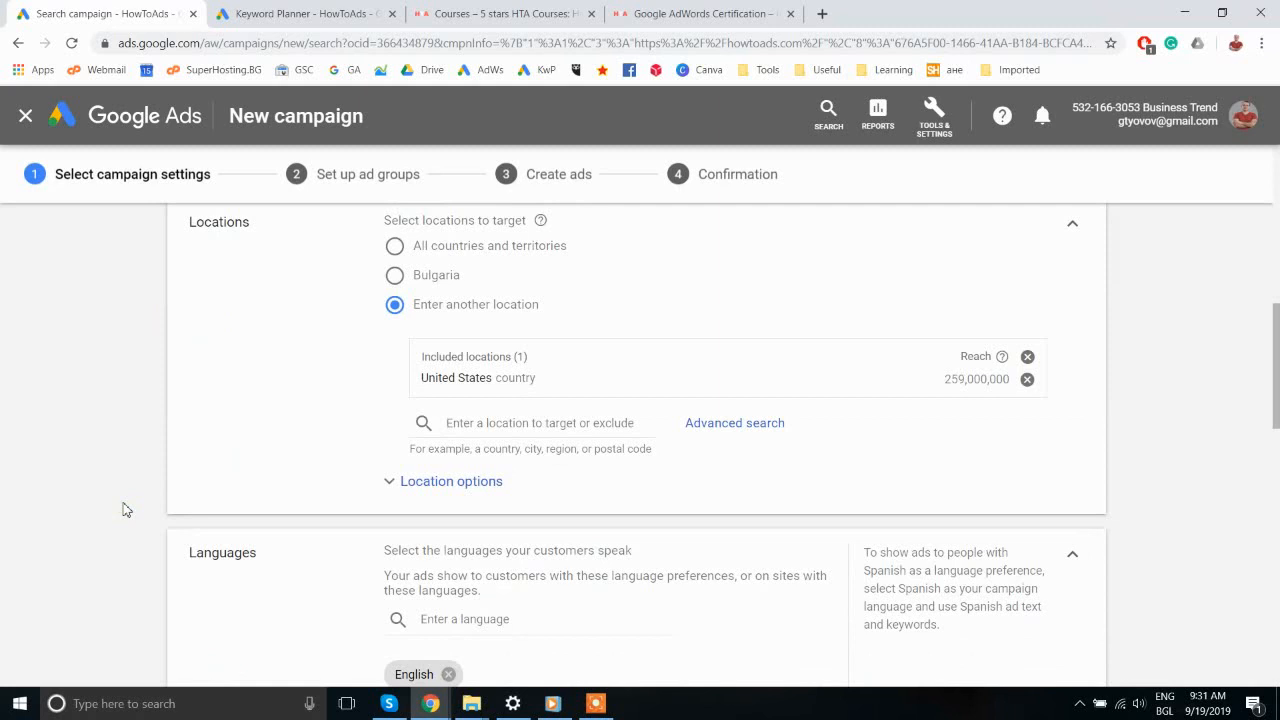
scroll(125, 509, down, 2)
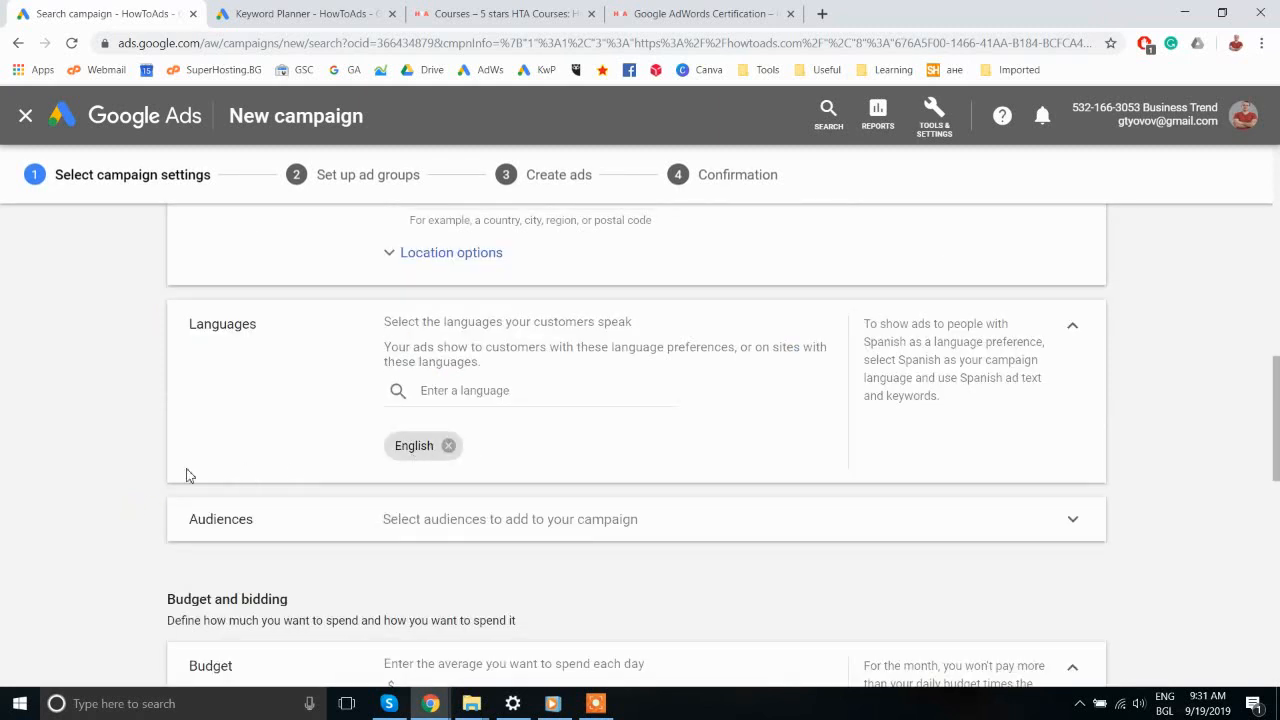
scroll(144, 481, down, 1)
scroll(143, 481, down, 1)
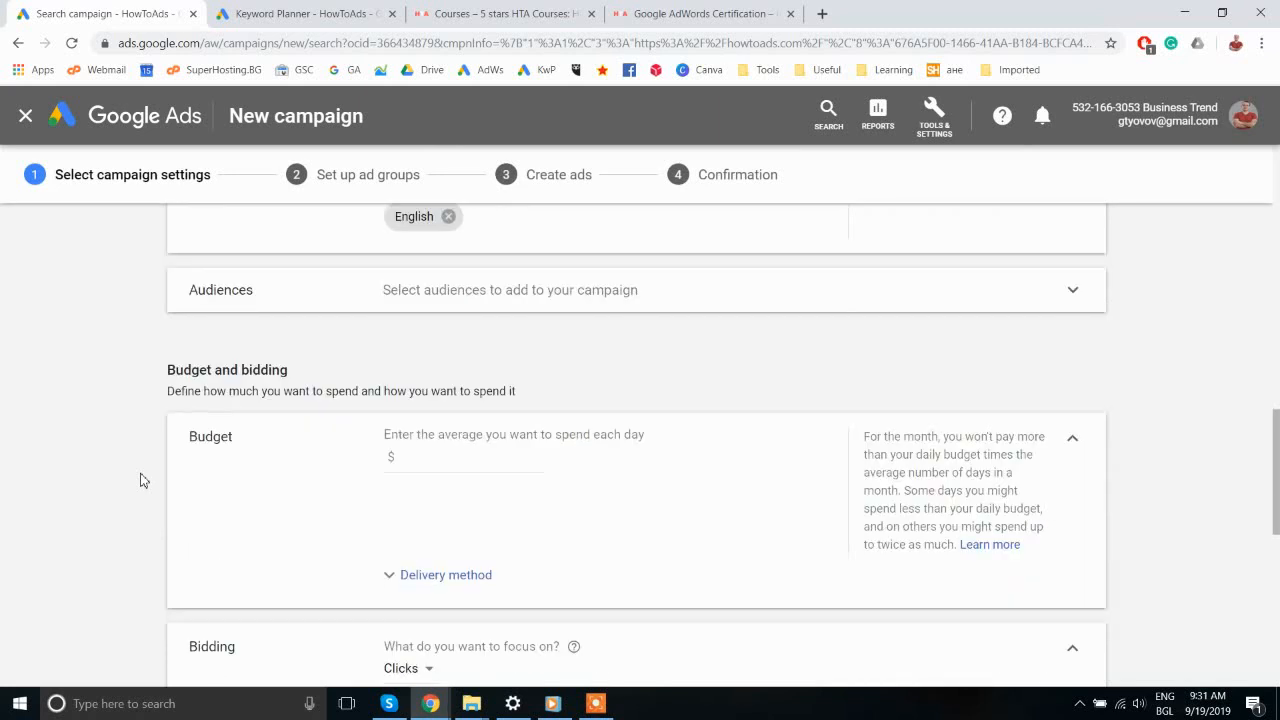
click(424, 457)
text(20)
click(133, 455)
Step: Switch bidding to direct bid strategy selection and choose Maximize clicks as the strategy
scroll(106, 492, down, 1)
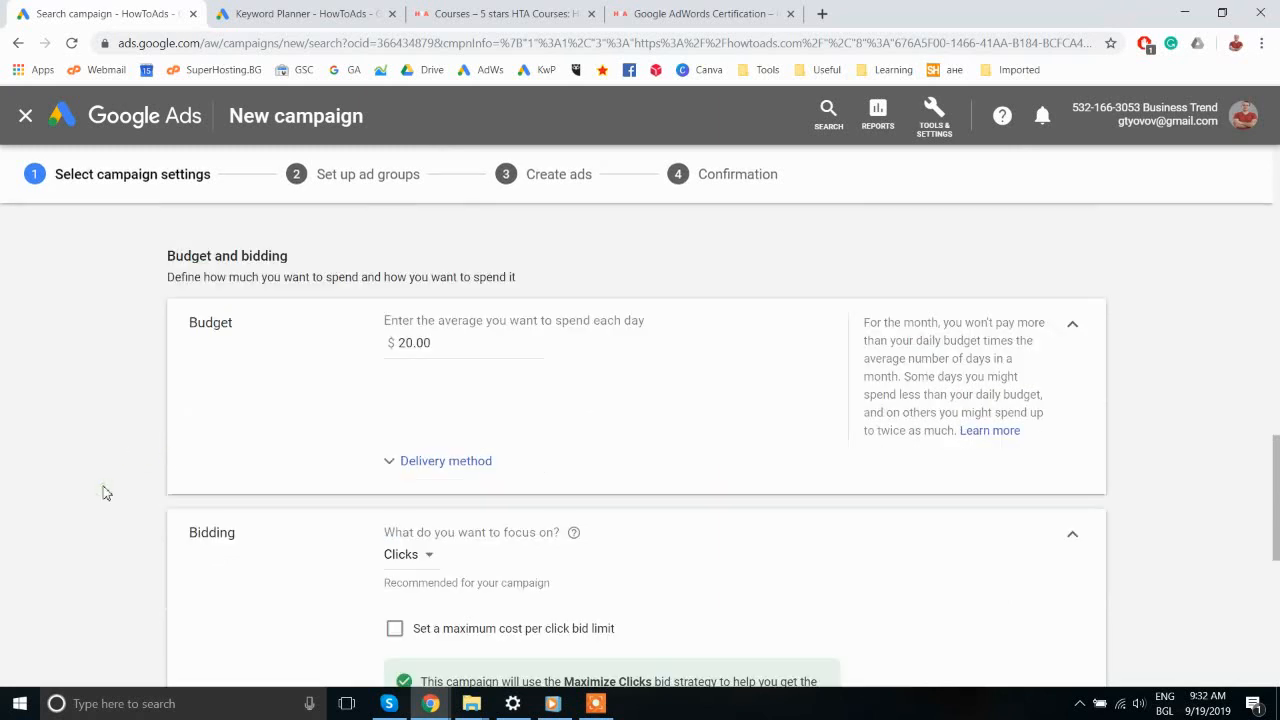
scroll(102, 492, down, 1)
scroll(102, 492, down, 1)
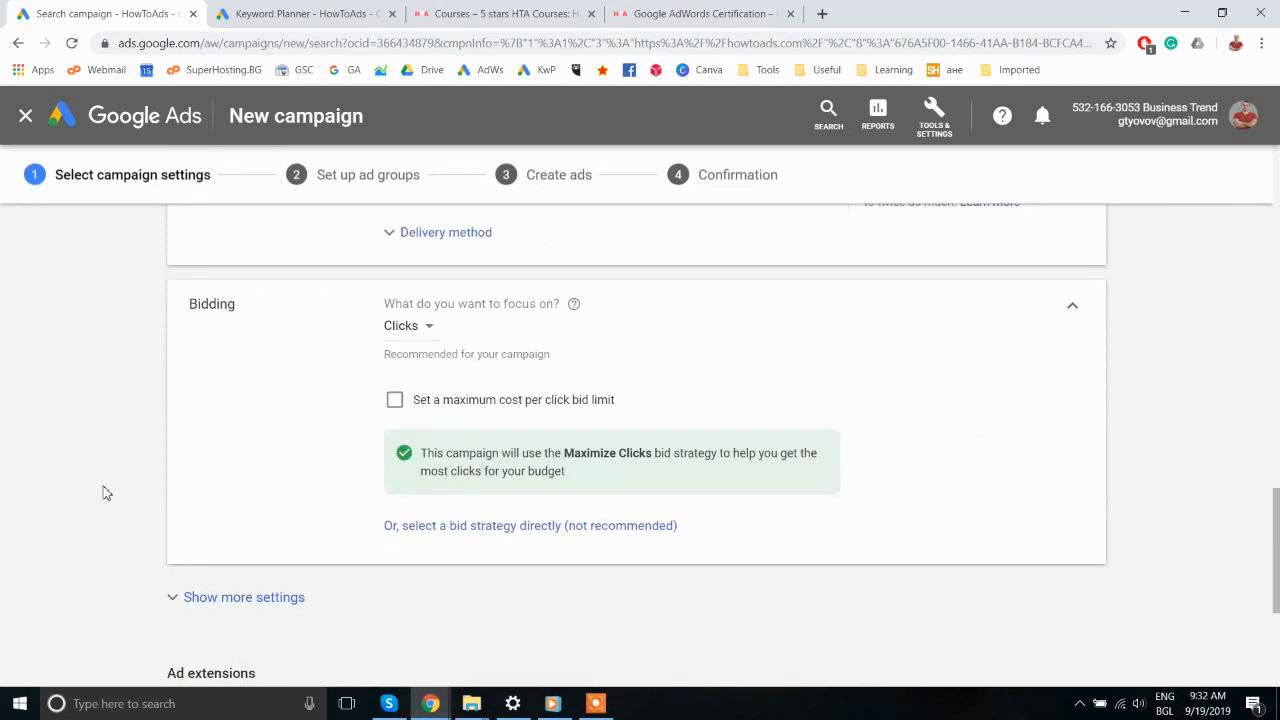
click(418, 335)
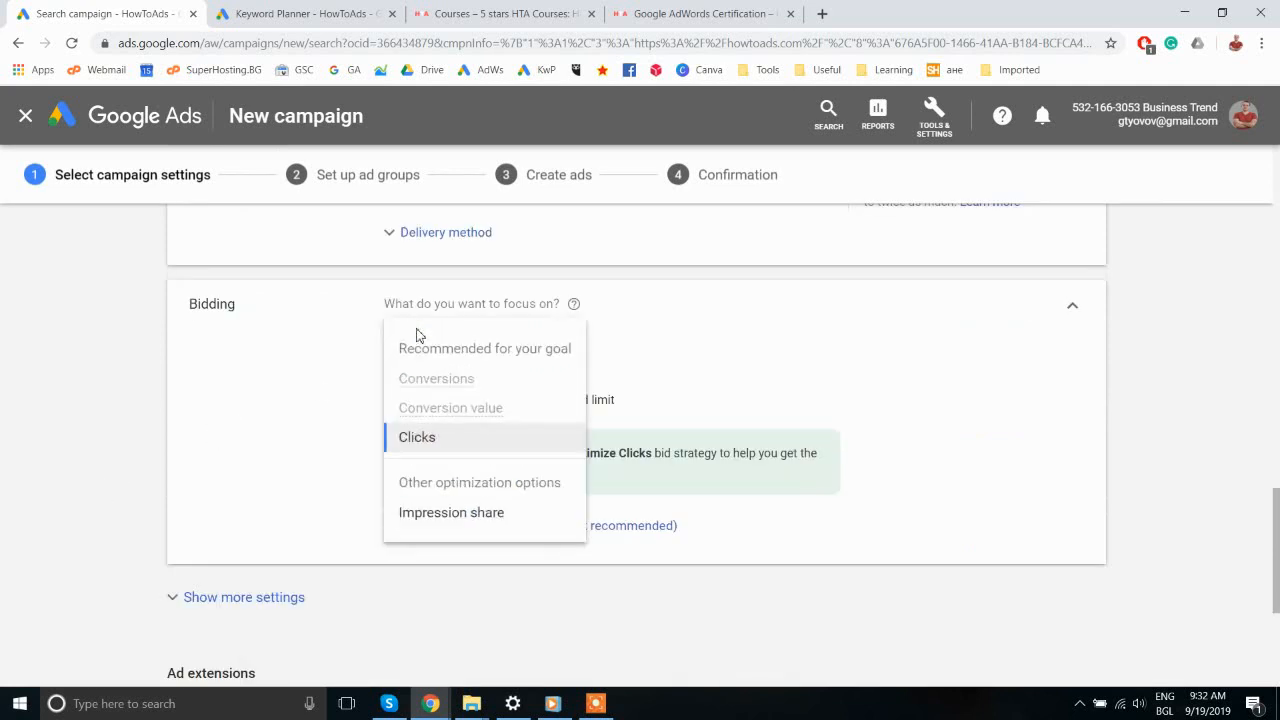
click(286, 403)
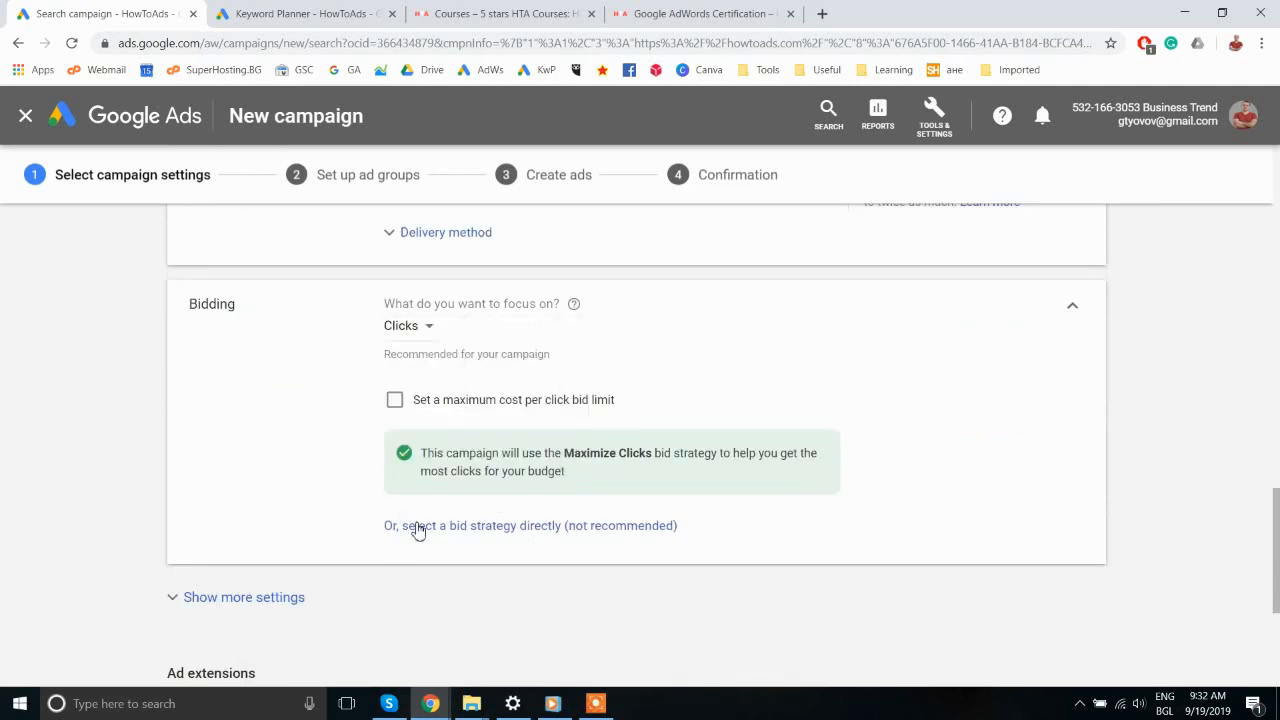
click(418, 527)
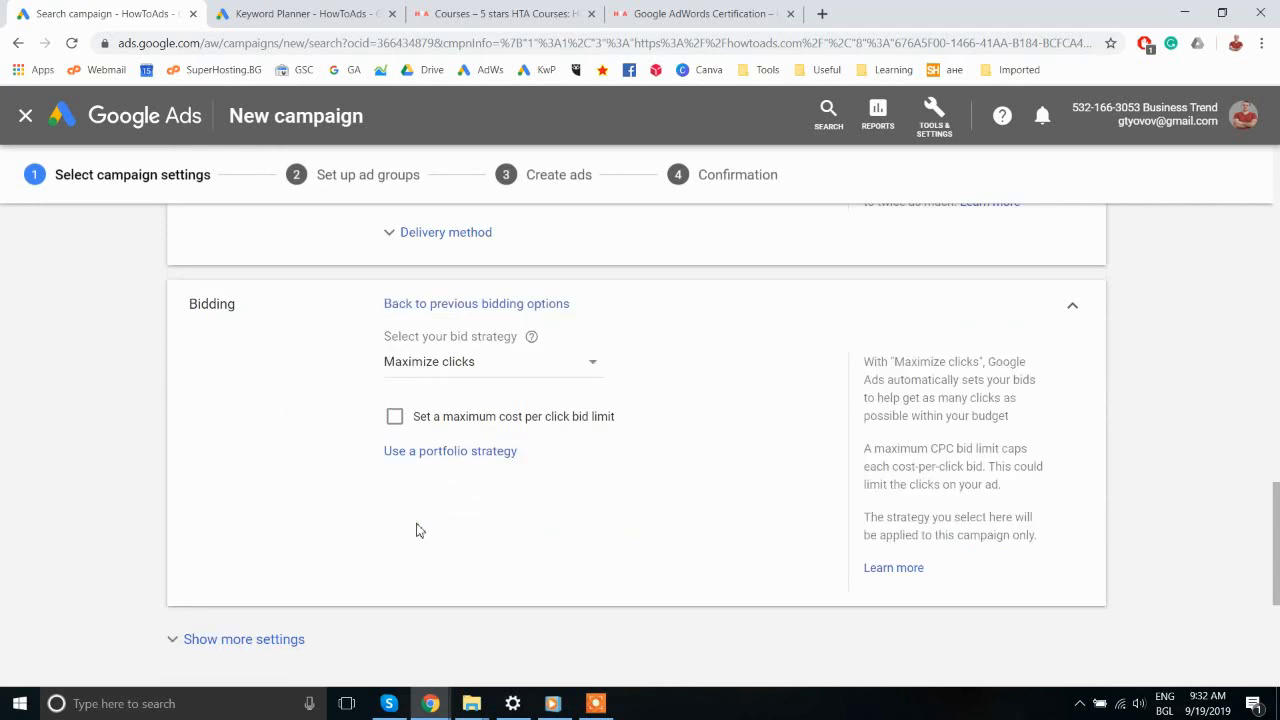
click(468, 366)
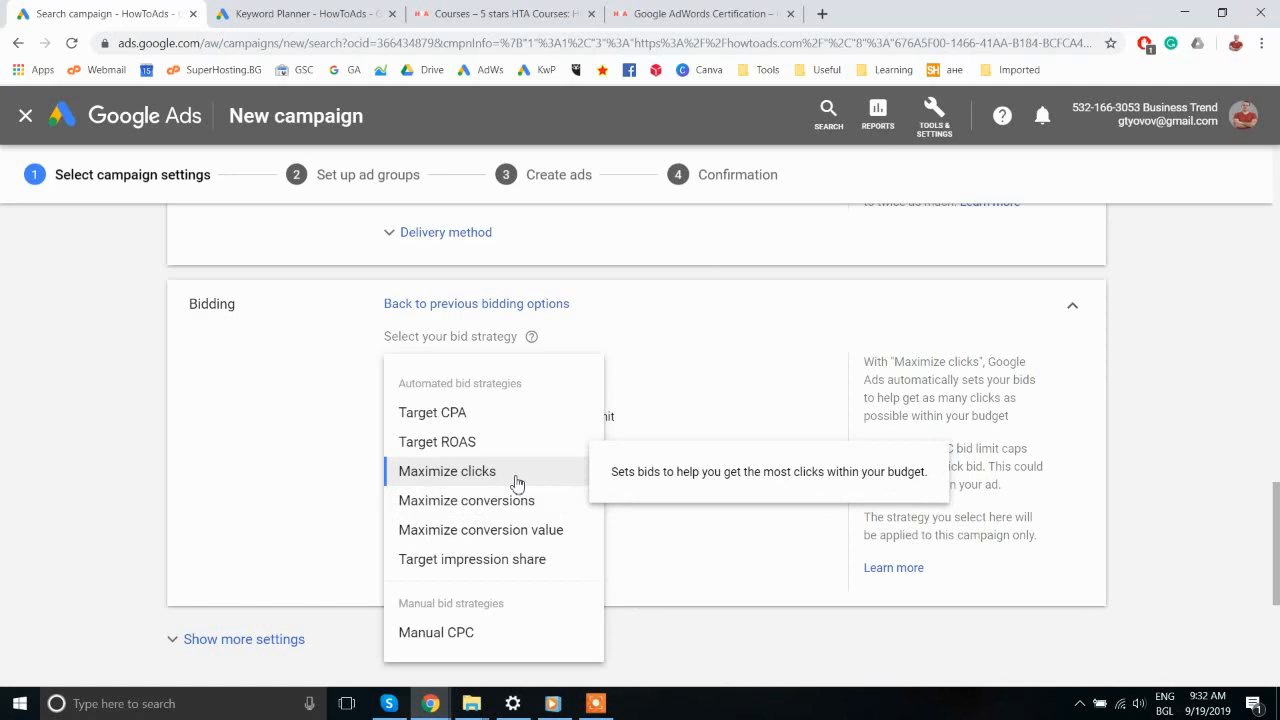
click(441, 475)
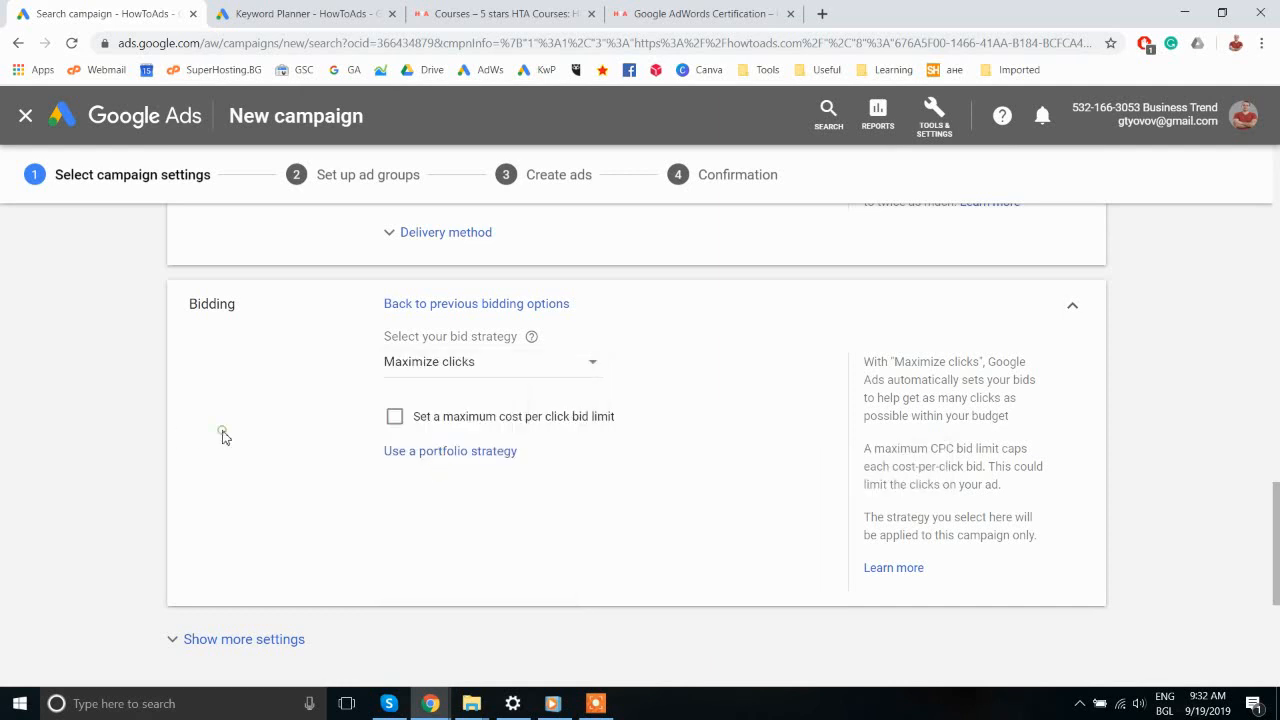
scroll(210, 485, down, 2)
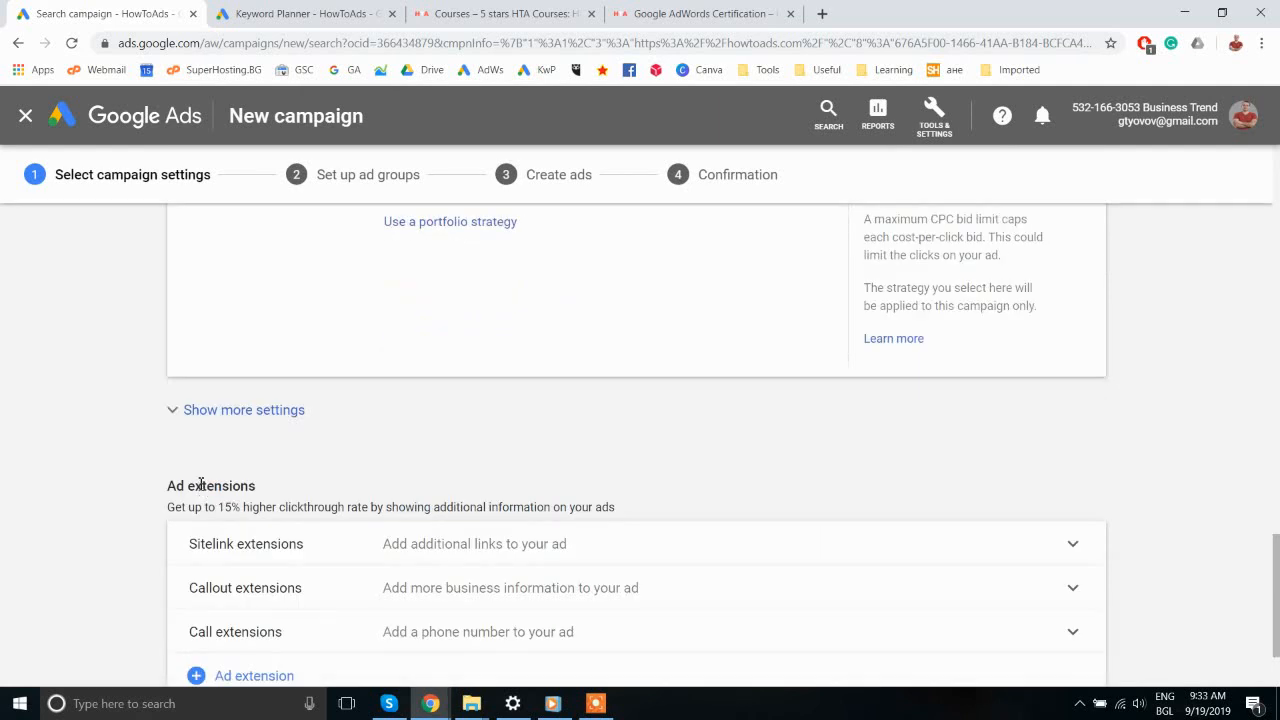
Step: Save the campaign settings without ad extensions and name the ad group "Google Ads search USA"
scroll(136, 494, down, 1)
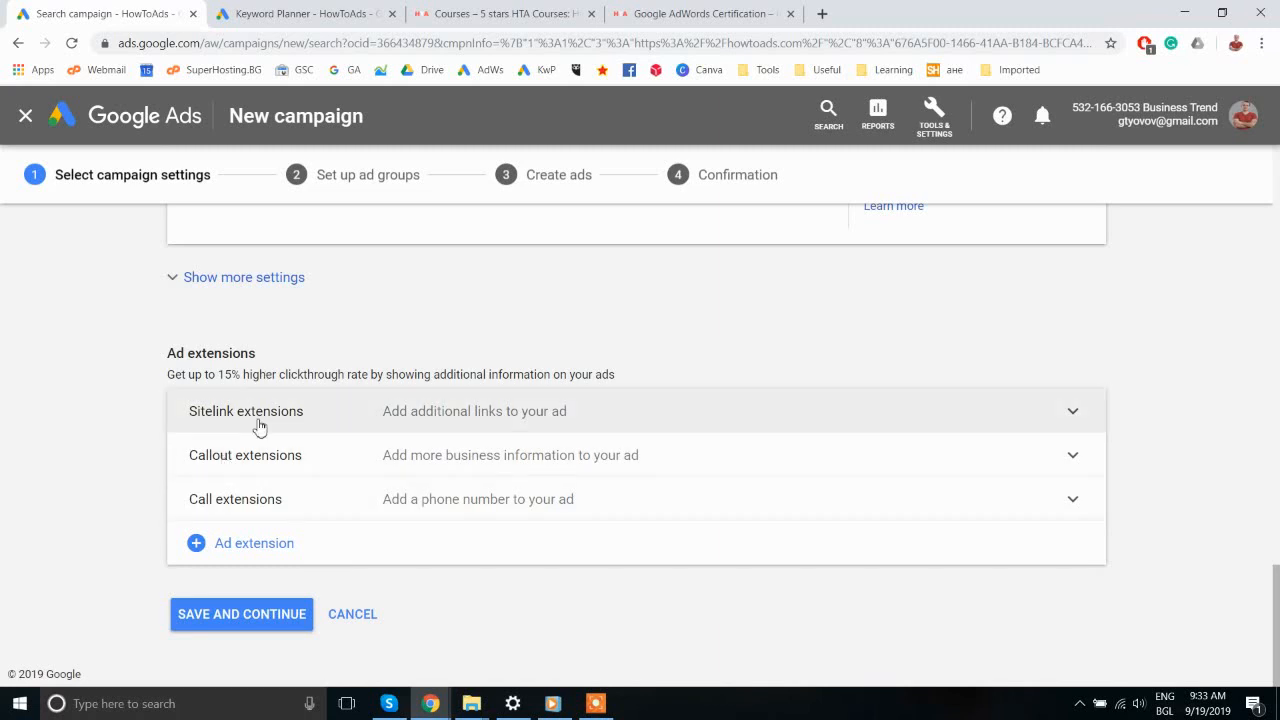
click(218, 614)
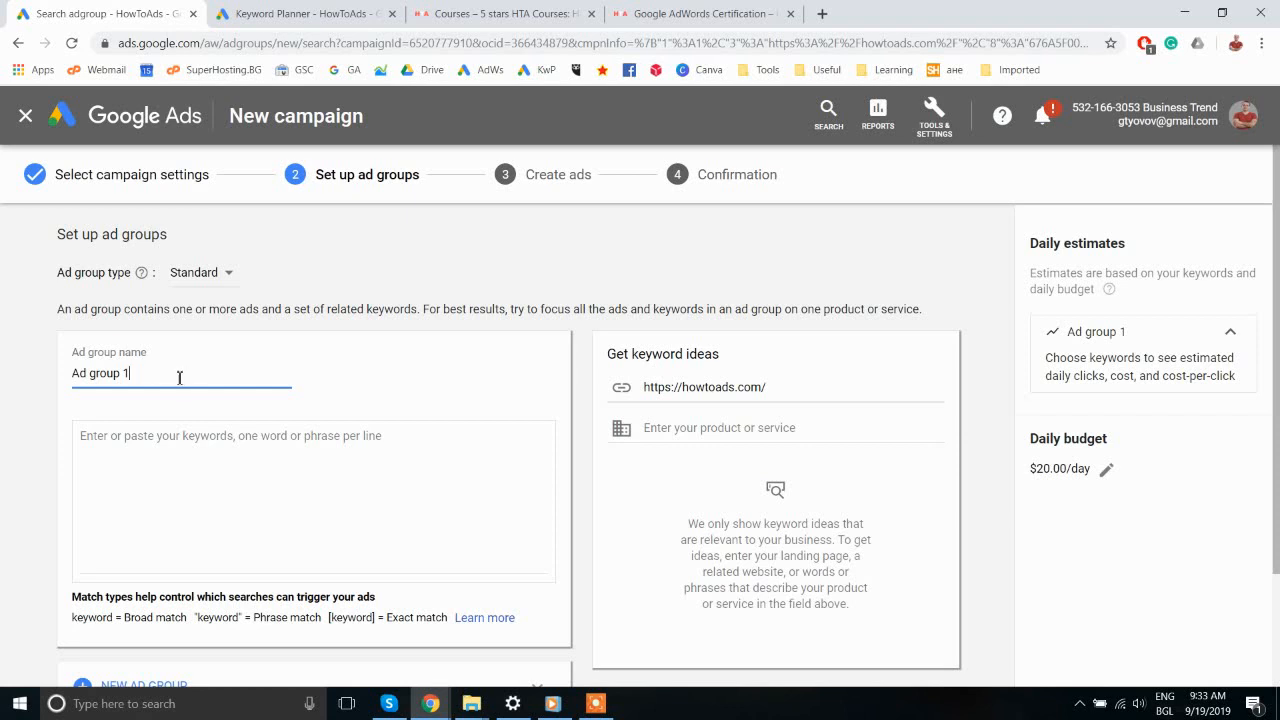
drag(163, 372, 29, 370)
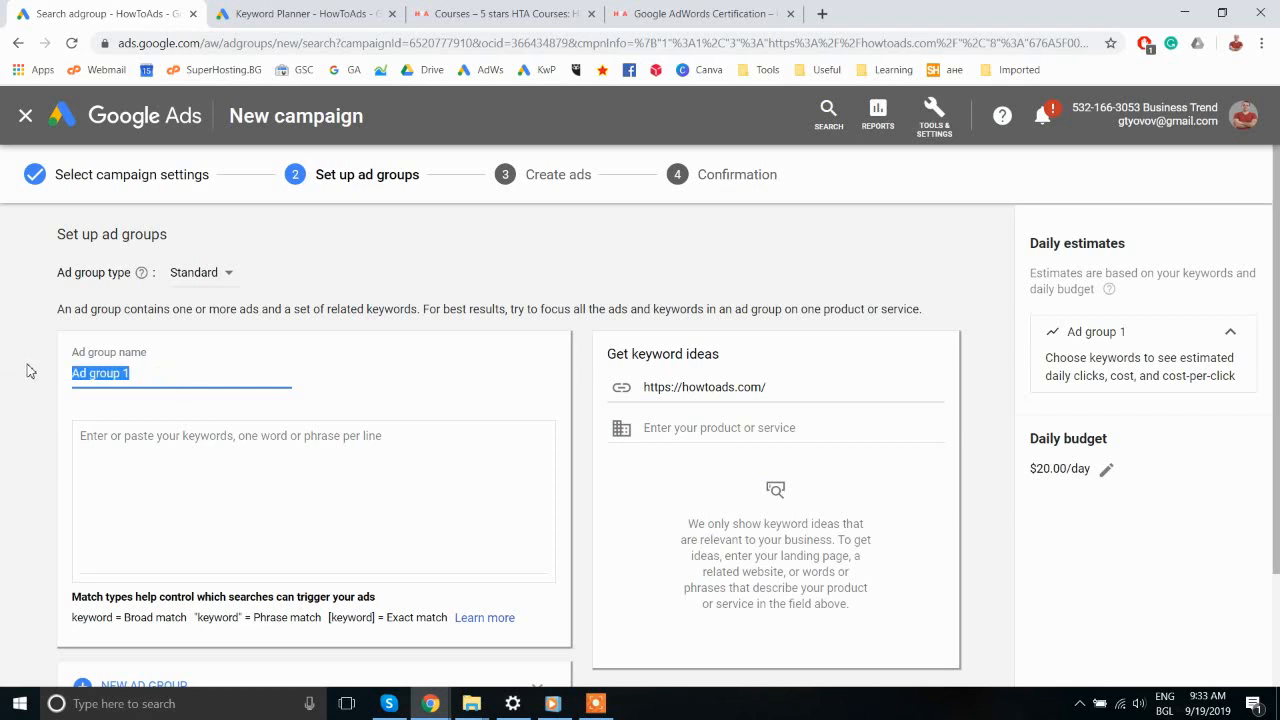
text(Google Ads USA)
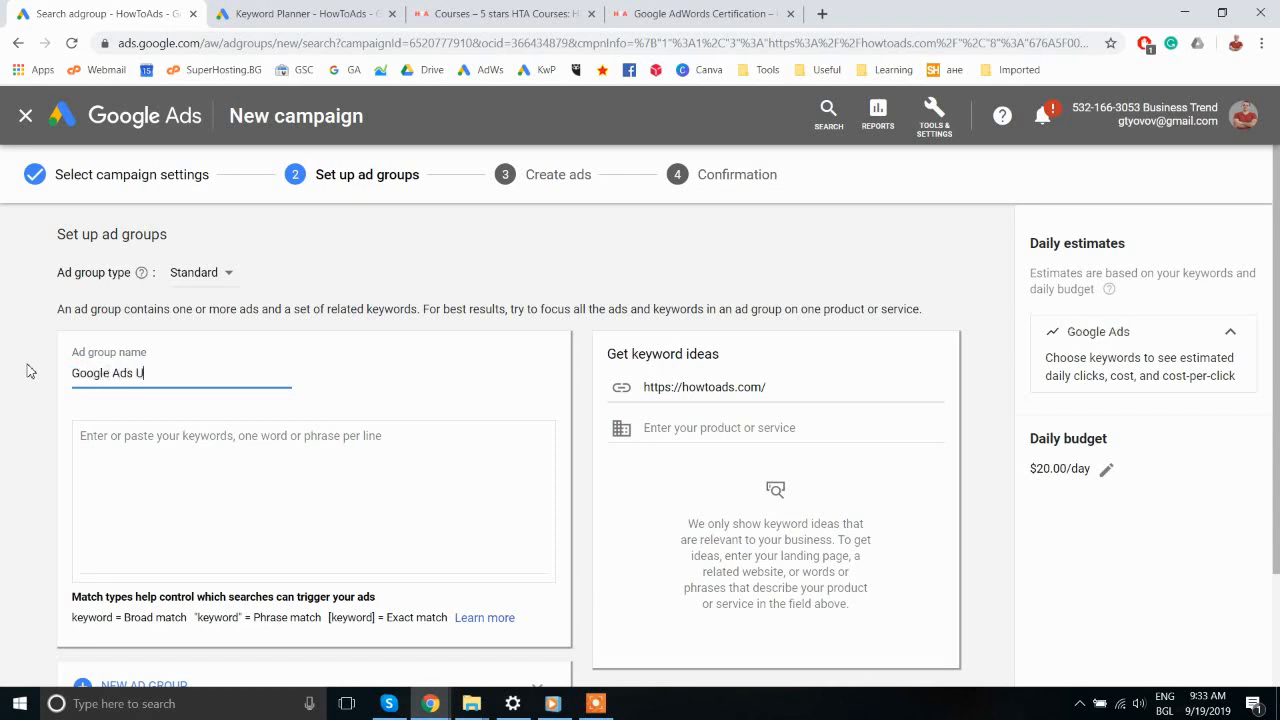
click(137, 373)
text(Search)
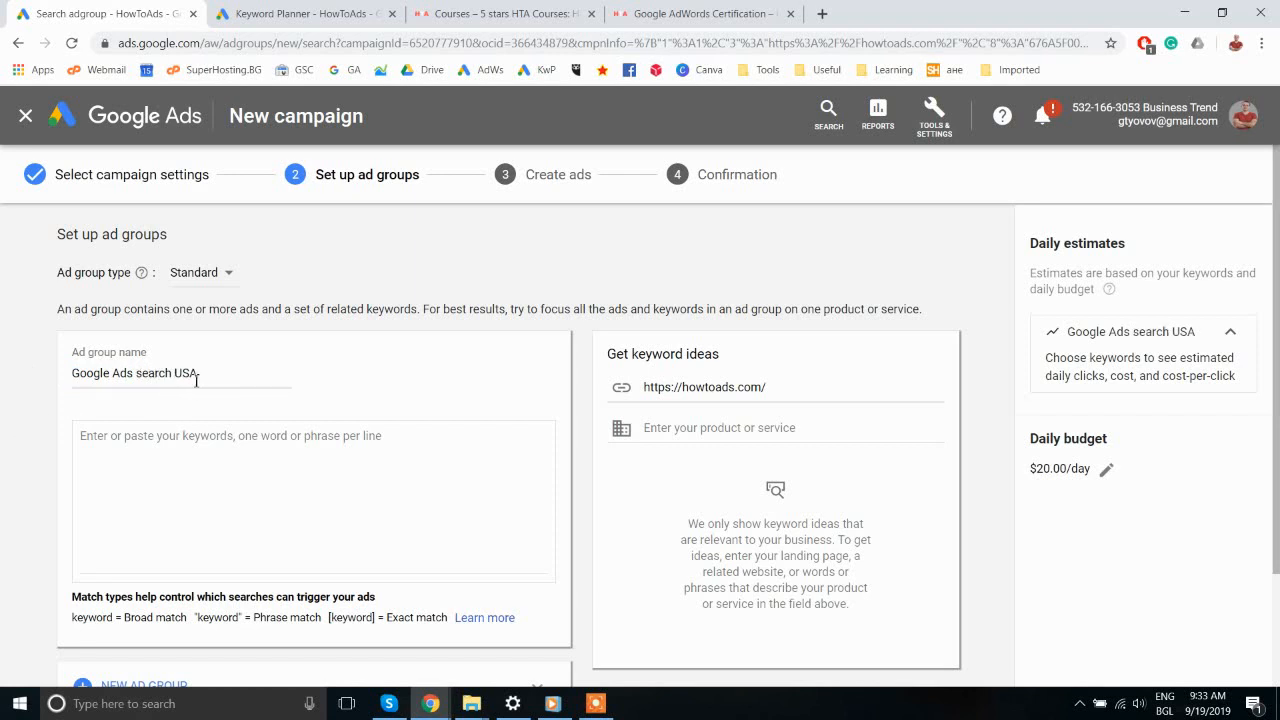
drag(208, 375, 30, 376)
click(150, 372)
drag(136, 372, 178, 375)
click(150, 375)
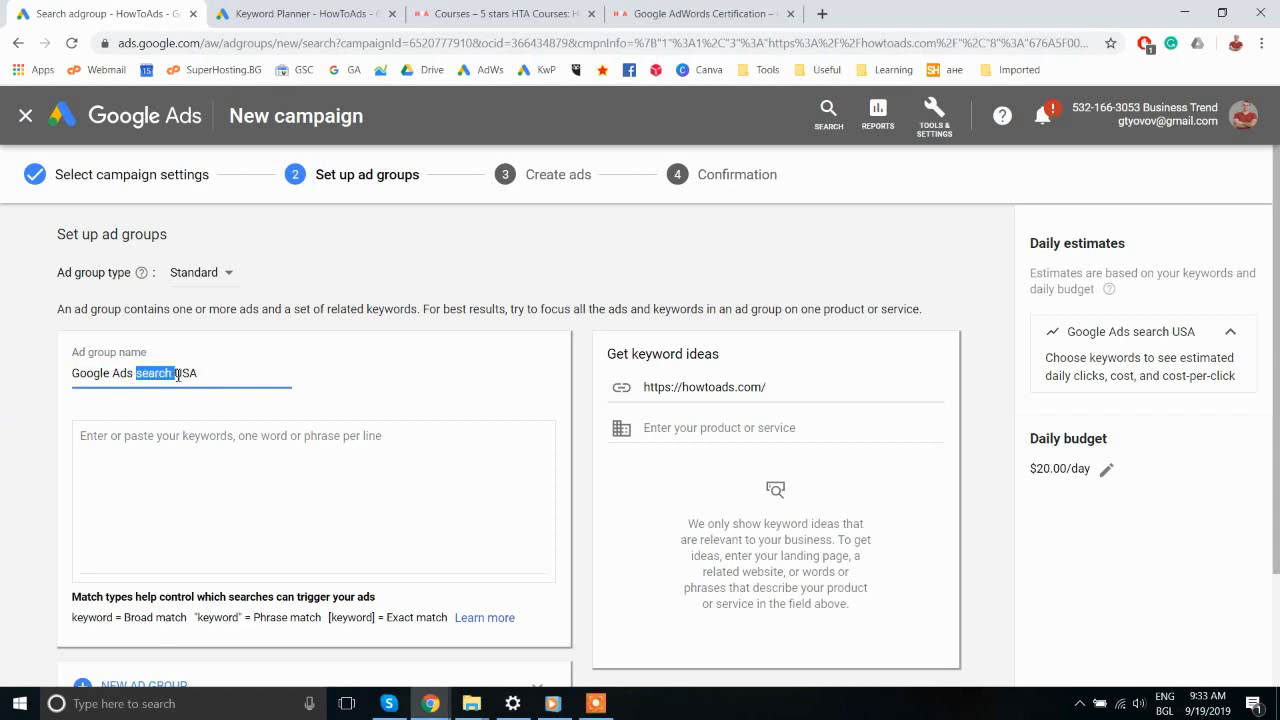
click(179, 375)
drag(137, 373, 207, 376)
click(207, 376)
drag(209, 375, 182, 371)
click(137, 373)
click(183, 371)
Step: Add "2019" to the end of the ad group name
drag(201, 373, 113, 373)
click(113, 373)
text(019)
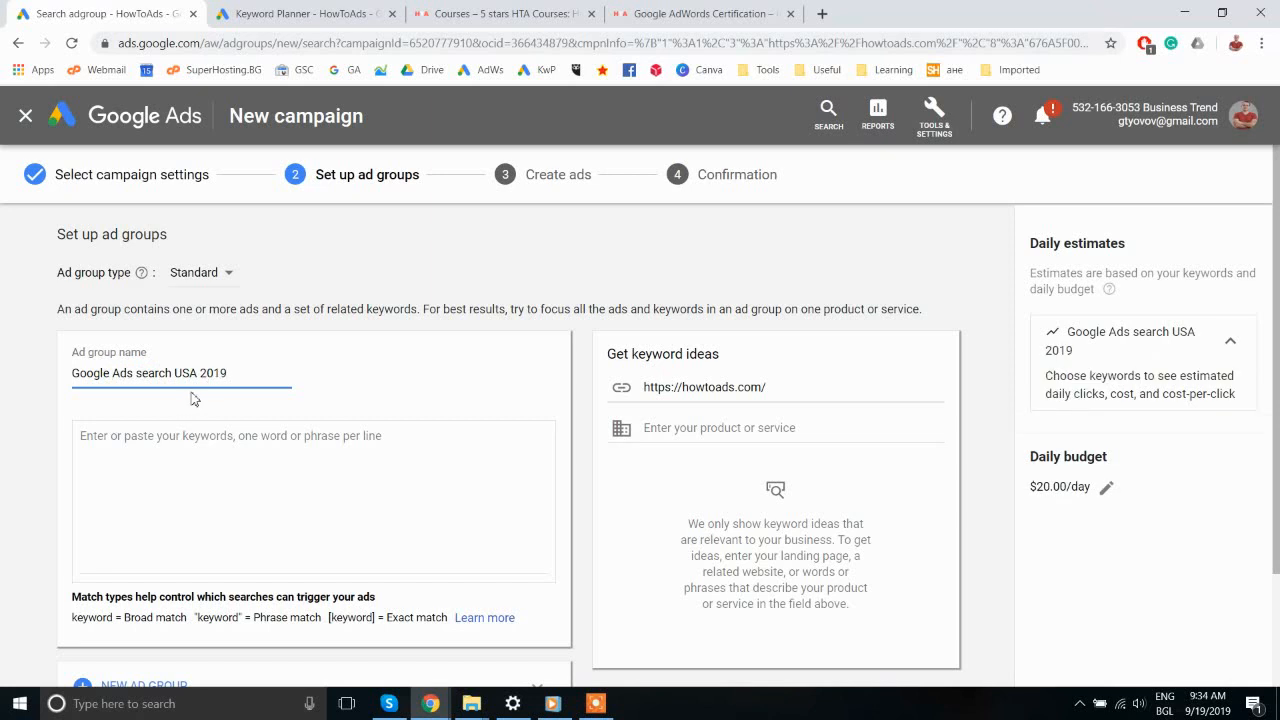
mouse_move(232, 374)
mouse_down()
mouse_move(123, 369)
mouse_move(234, 373)
mouse_up()
click(123, 371)
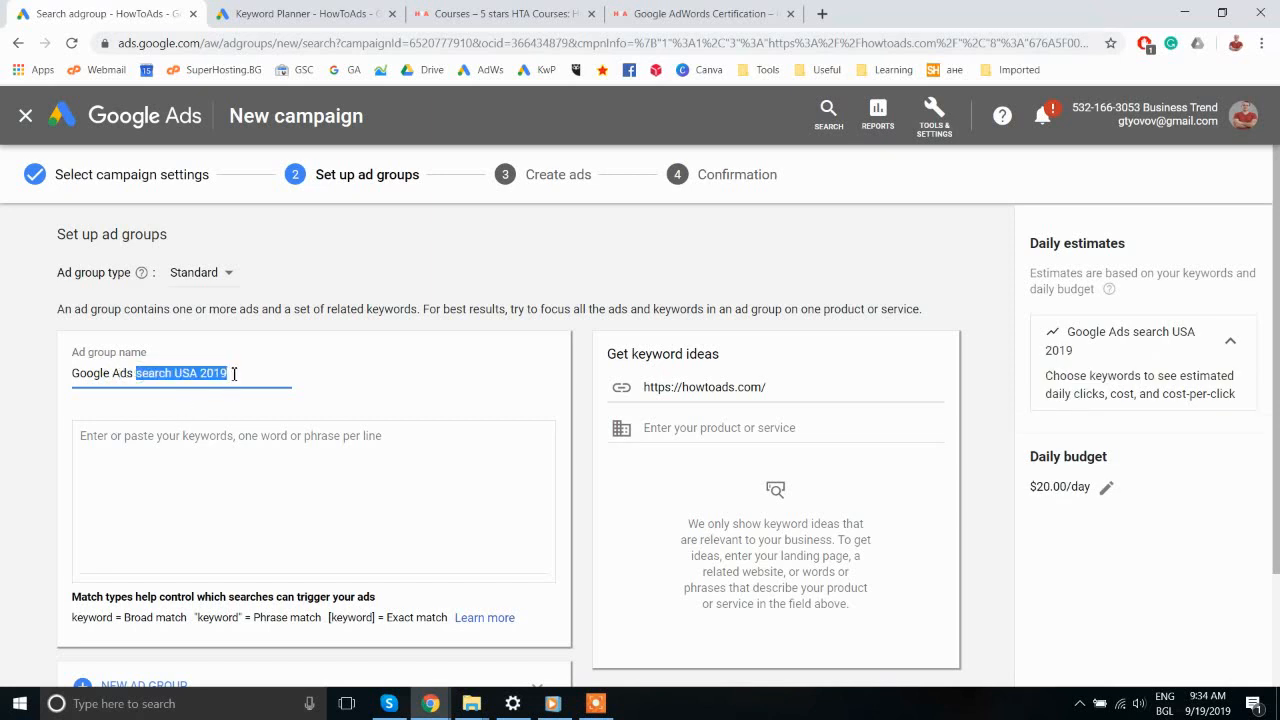
click(234, 373)
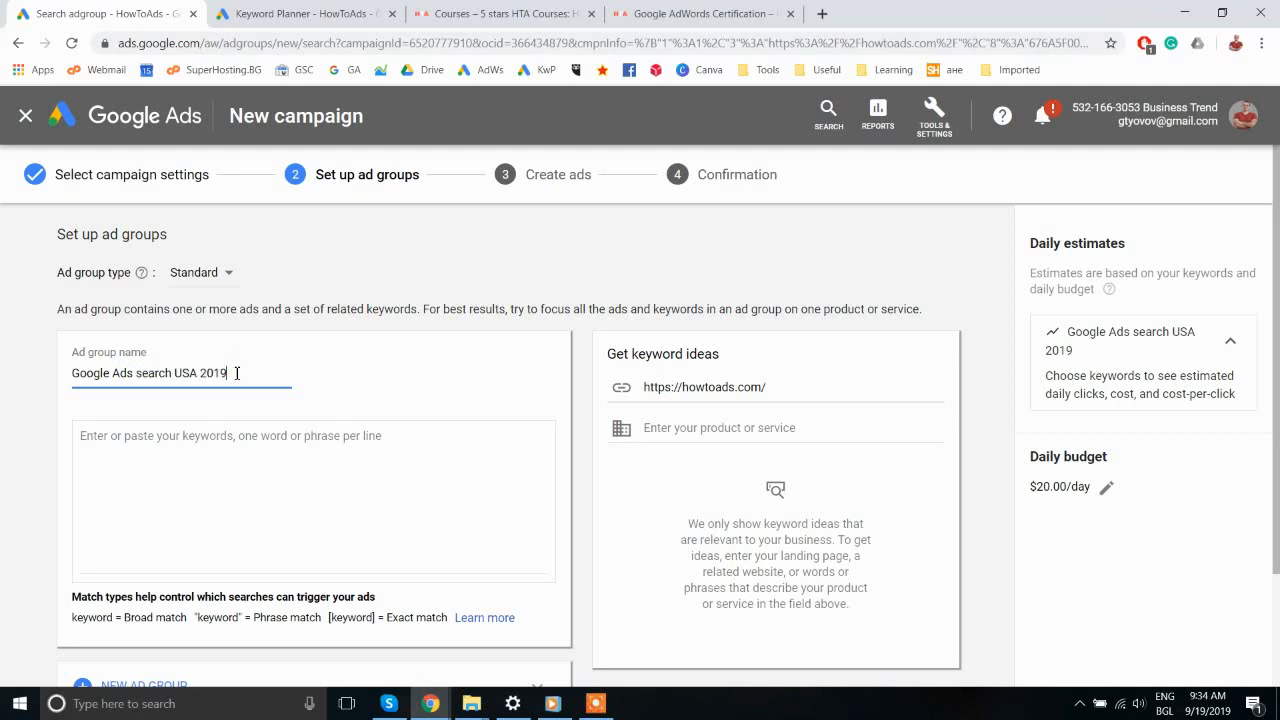
drag(243, 372, 53, 386)
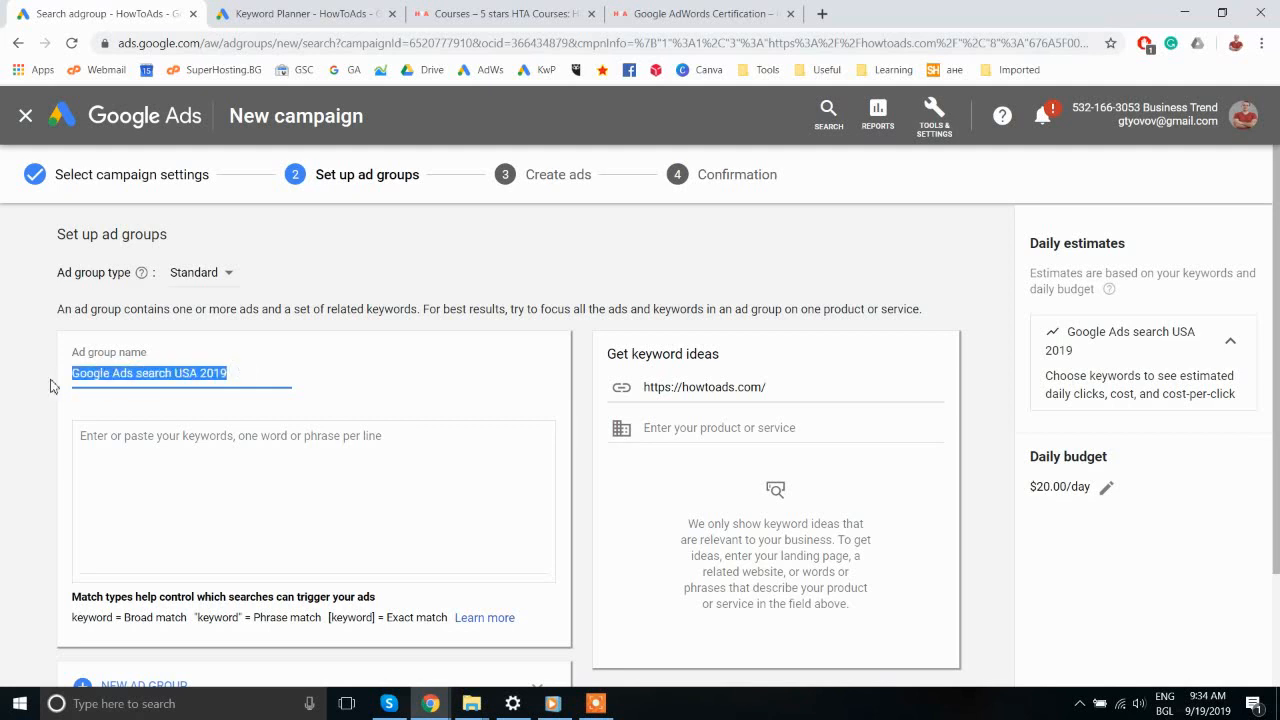
click(128, 372)
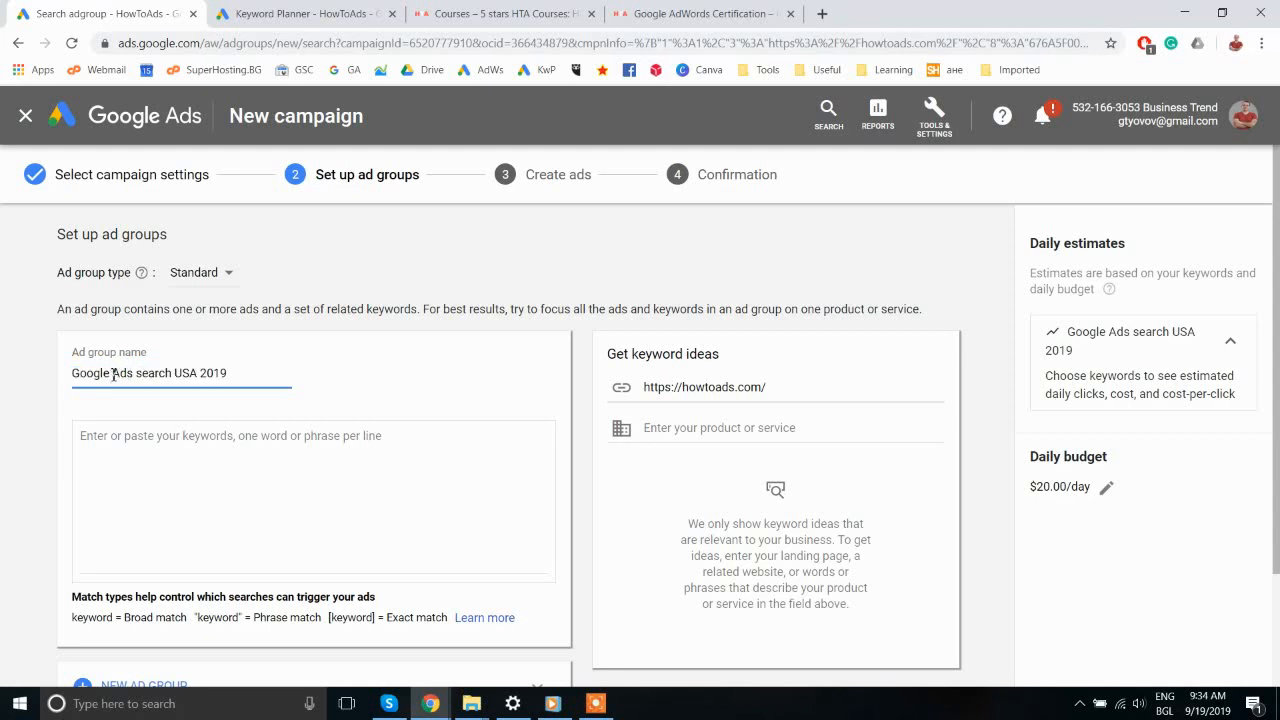
drag(114, 374, 232, 373)
click(236, 373)
drag(138, 372, 229, 373)
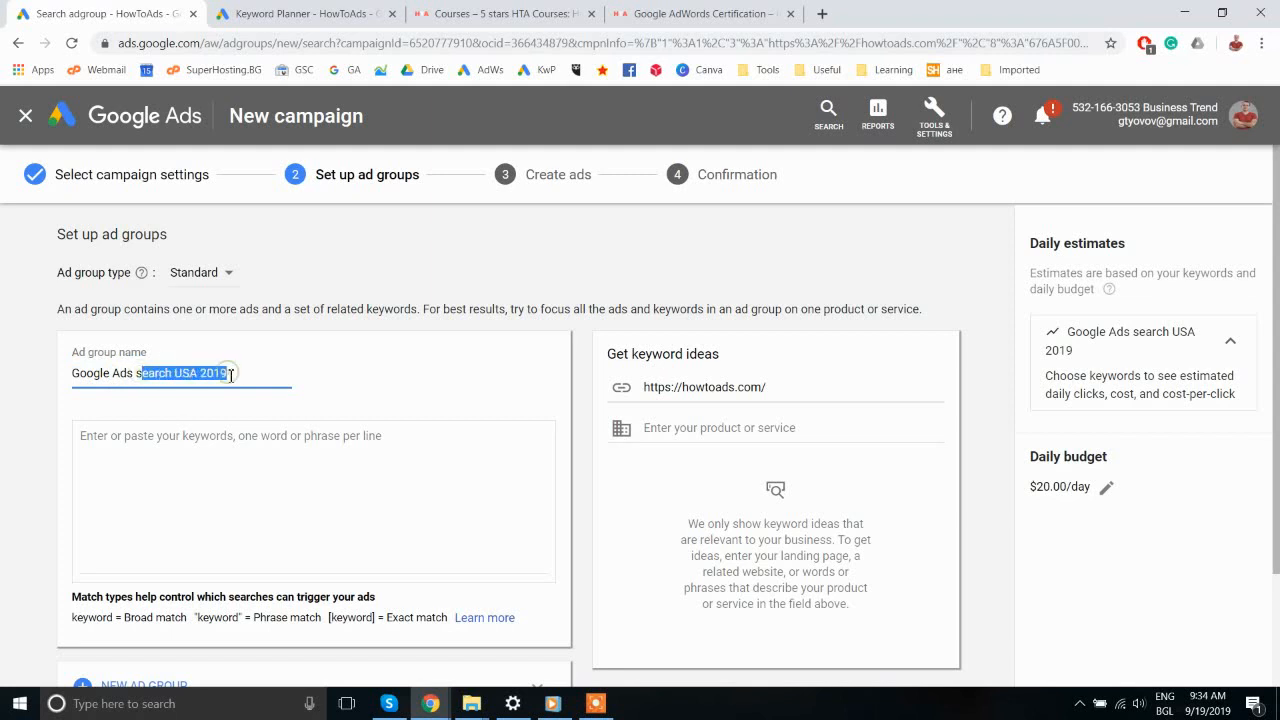
click(231, 373)
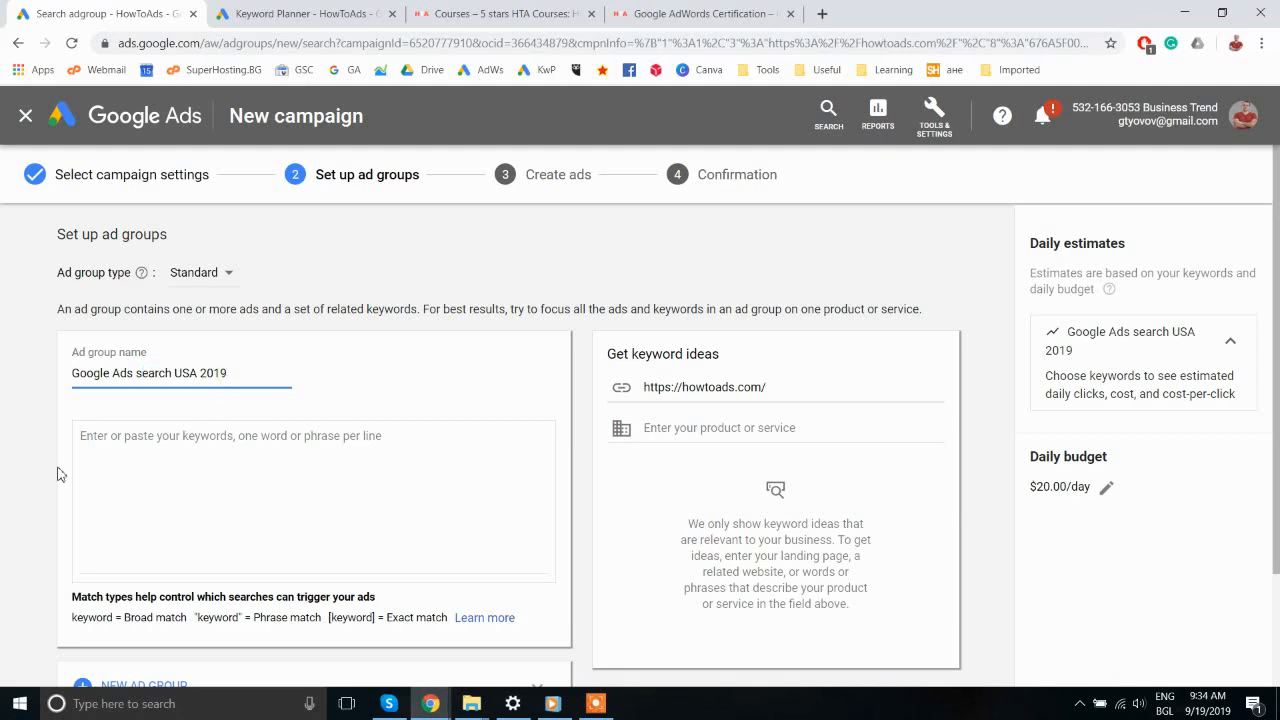
Step: Switch to the Keyword Planner and open the option to discover new keywords
click(175, 460)
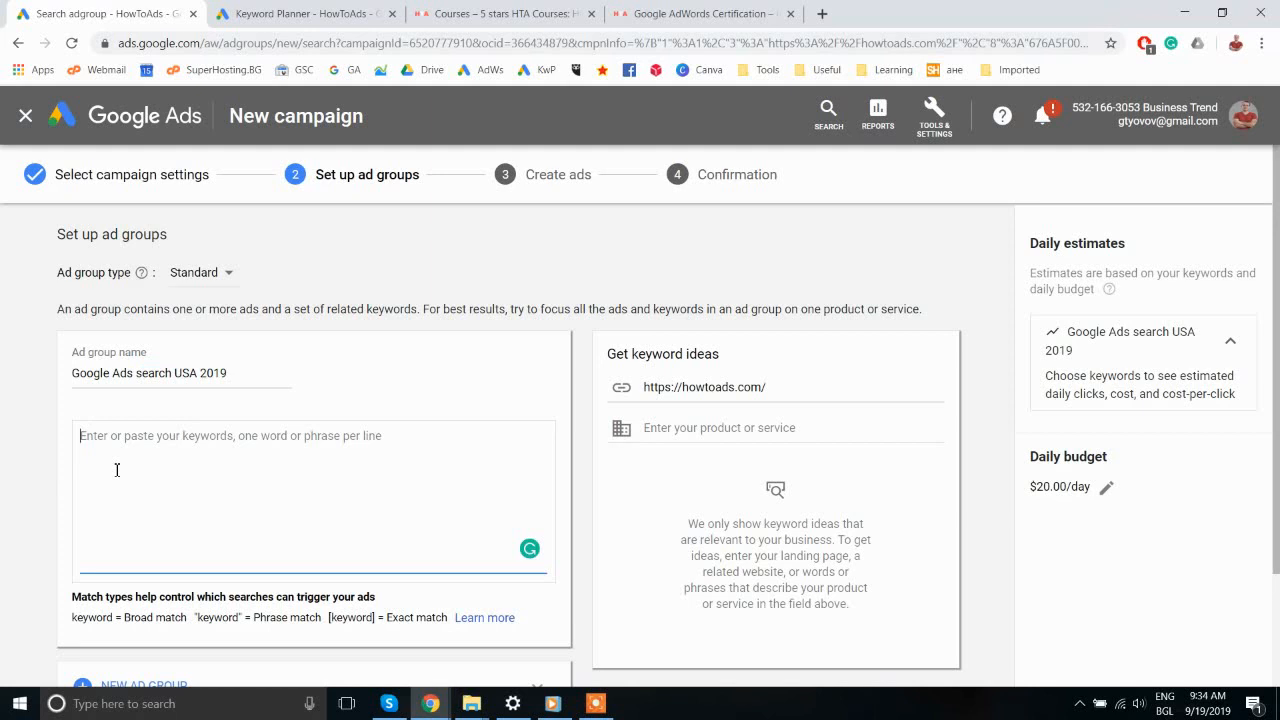
click(266, 18)
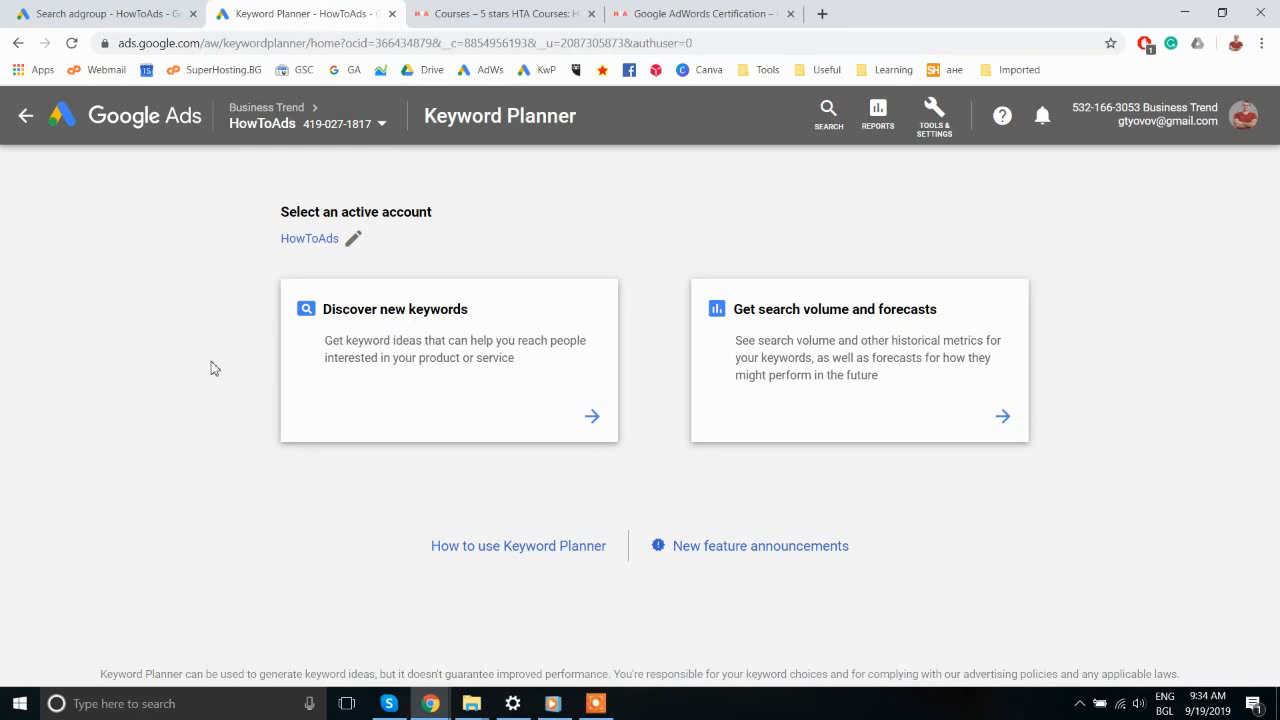
click(478, 366)
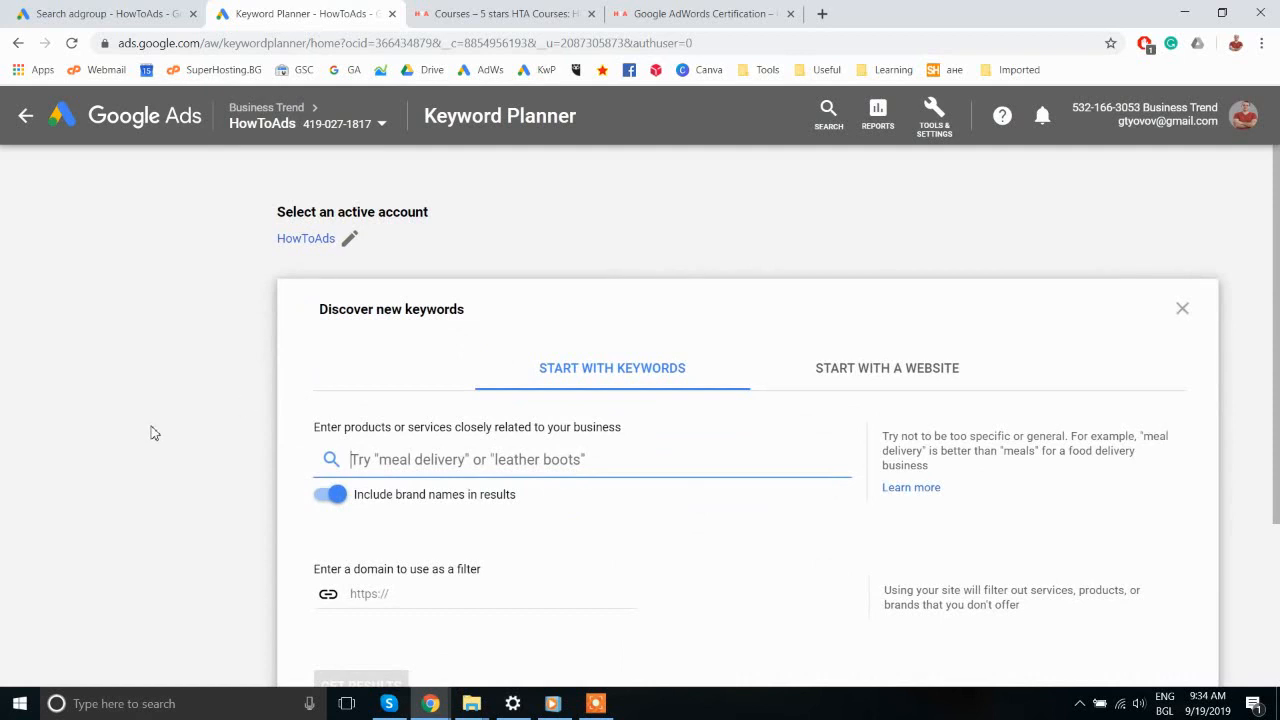
scroll(155, 433, down, 1)
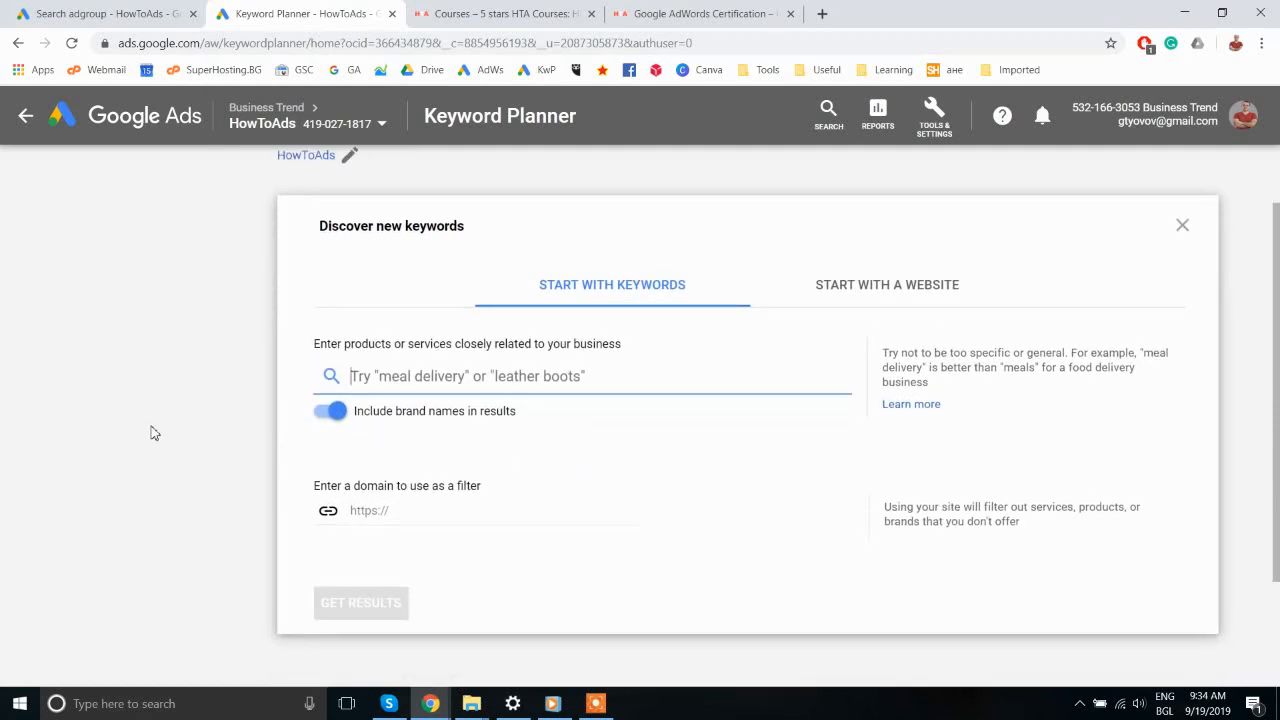
drag(402, 487, 473, 487)
Step: Enter "google ads", "google ads courses" and "google ads online courses" as seed keywords for the keyword search
click(420, 377)
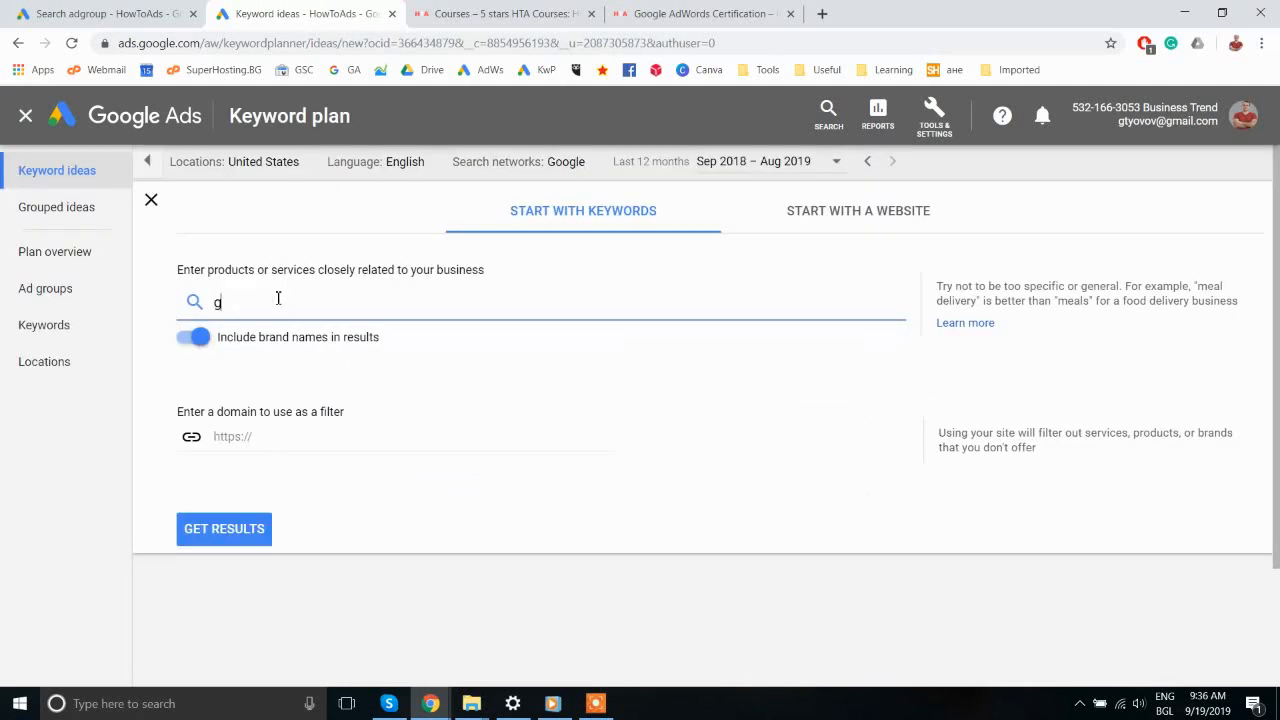
text(oogle ads)
key(Return)
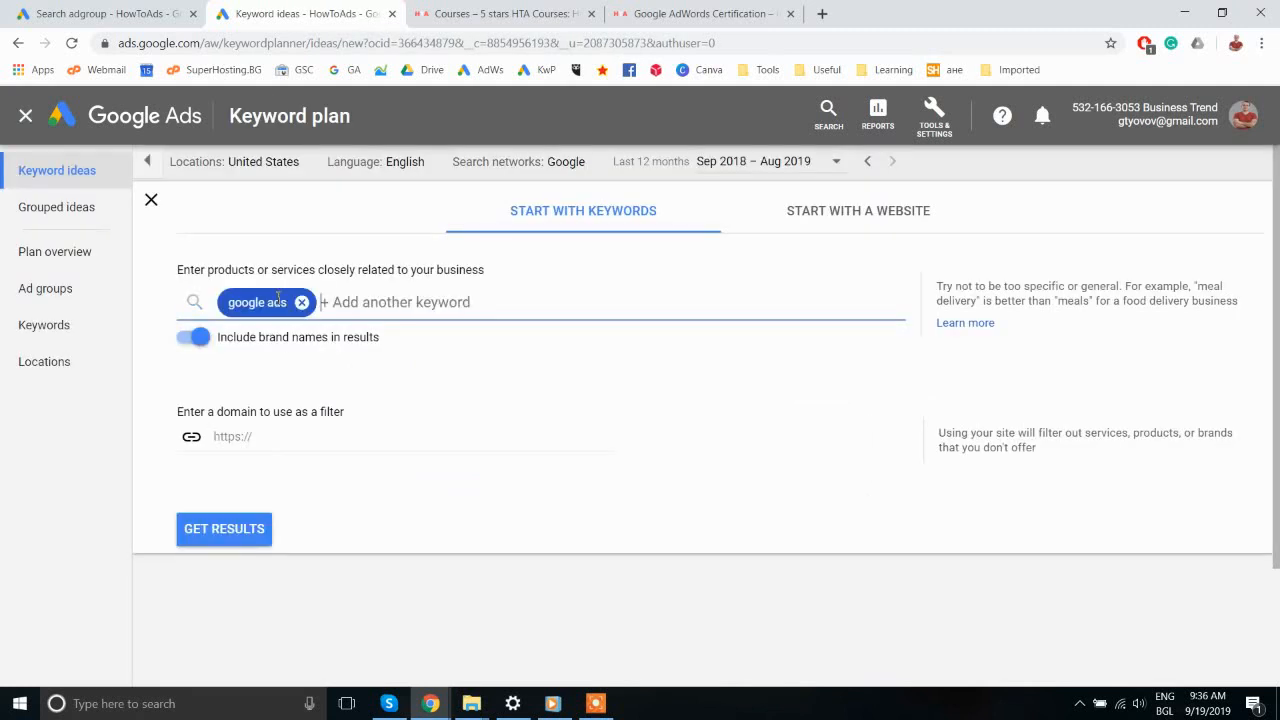
text(google ad)
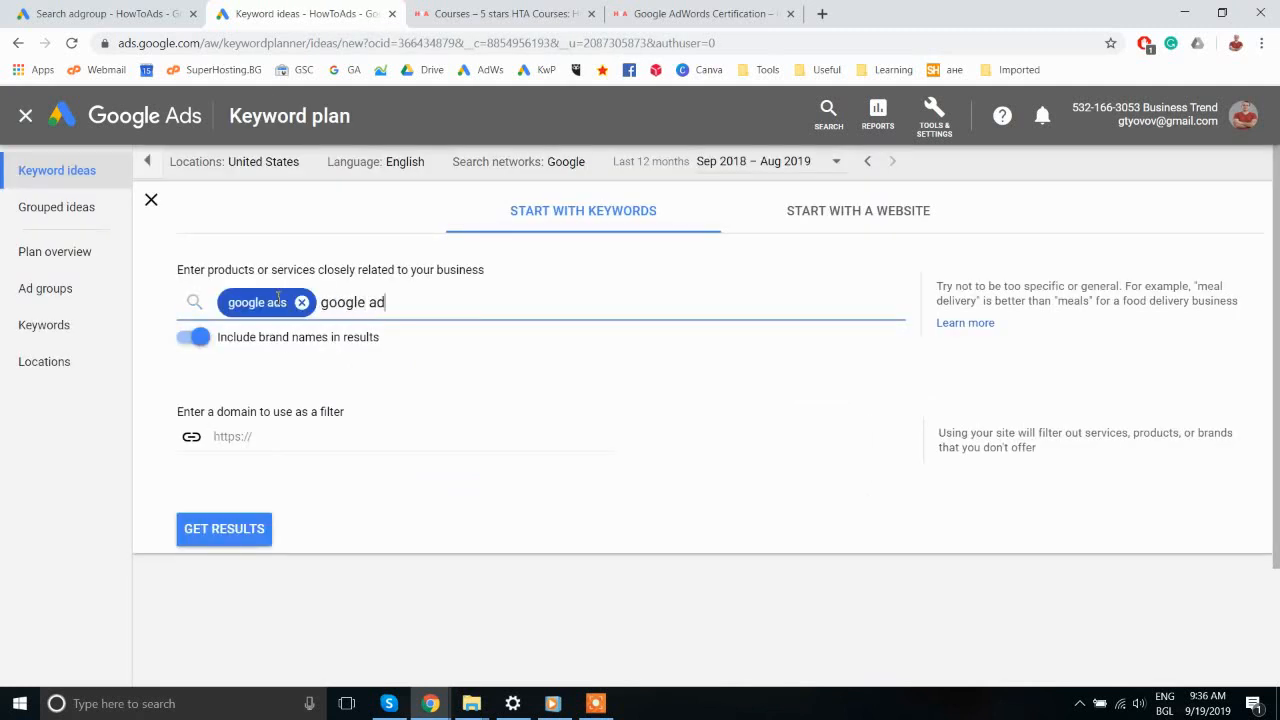
text(s courses)
key(Return)
text(g)
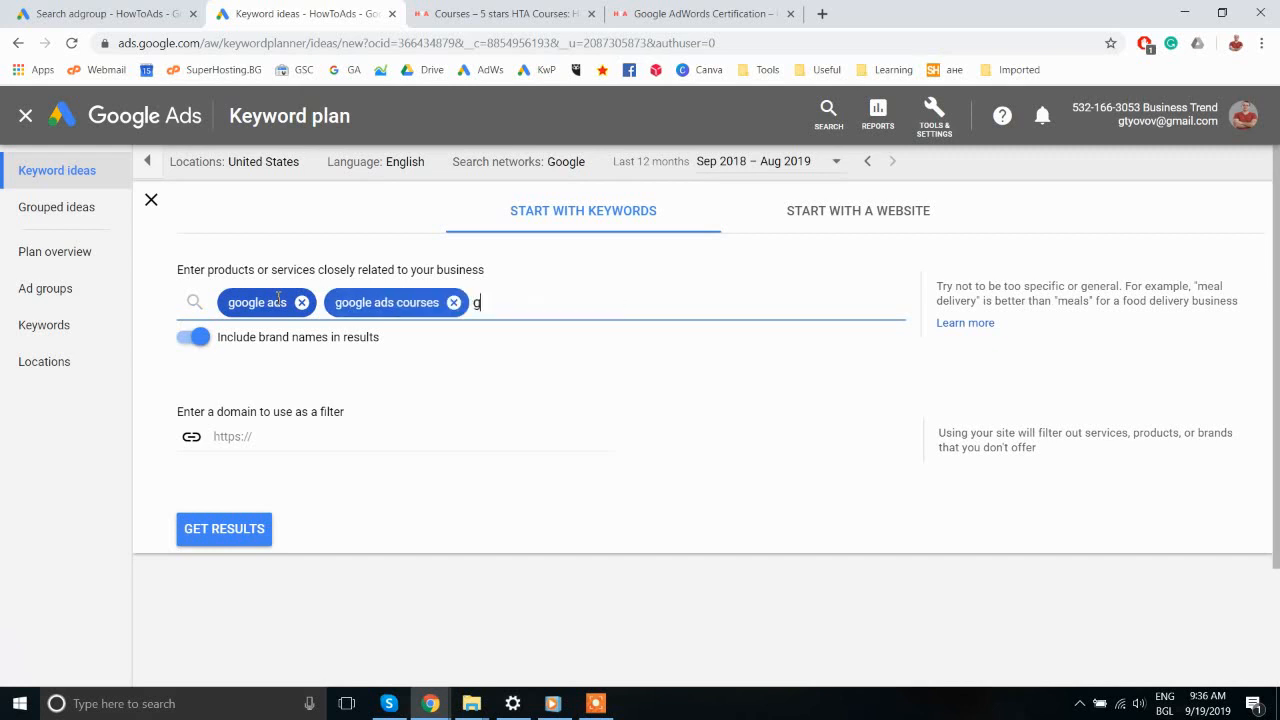
text(oogle ads online cours)
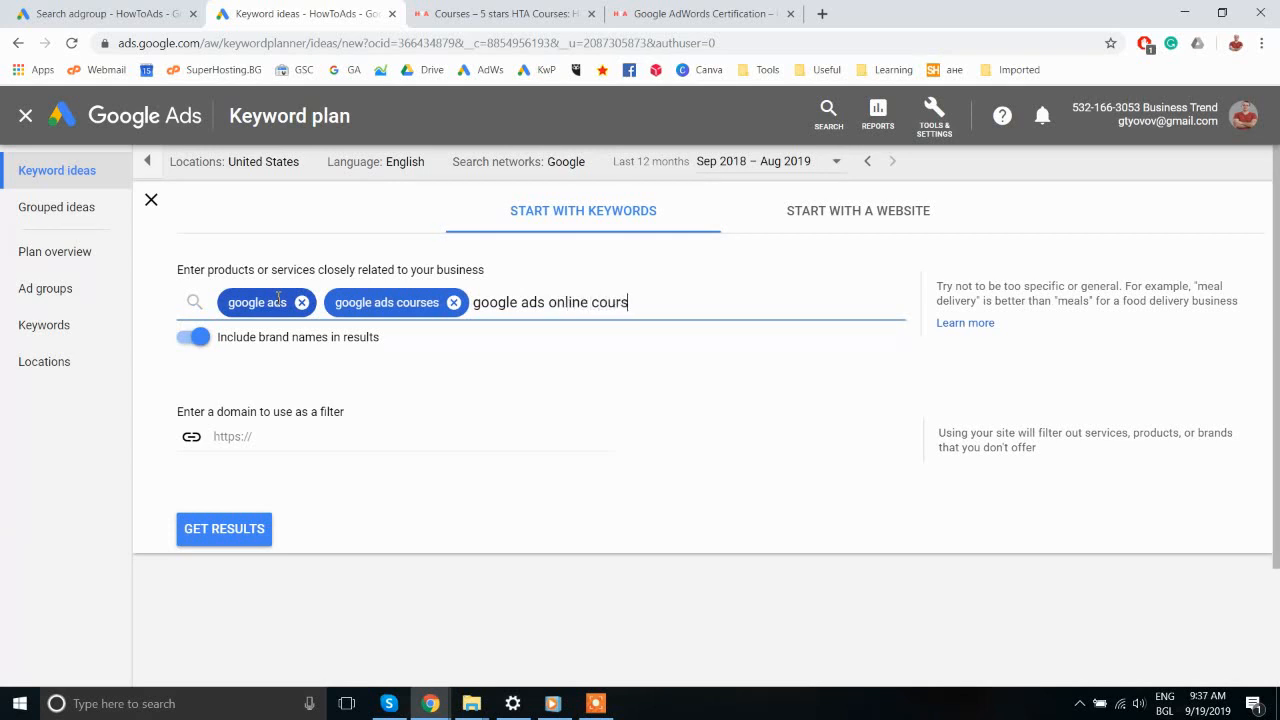
text(e)
key(Return)
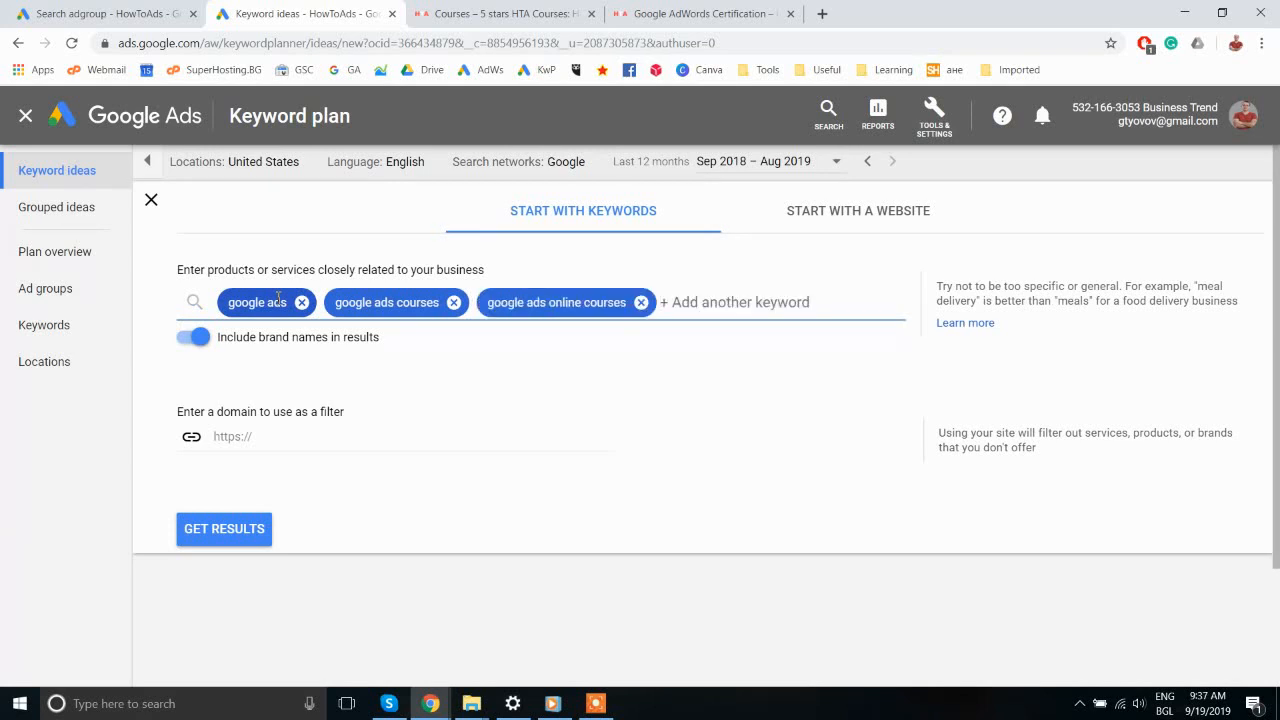
text(google)
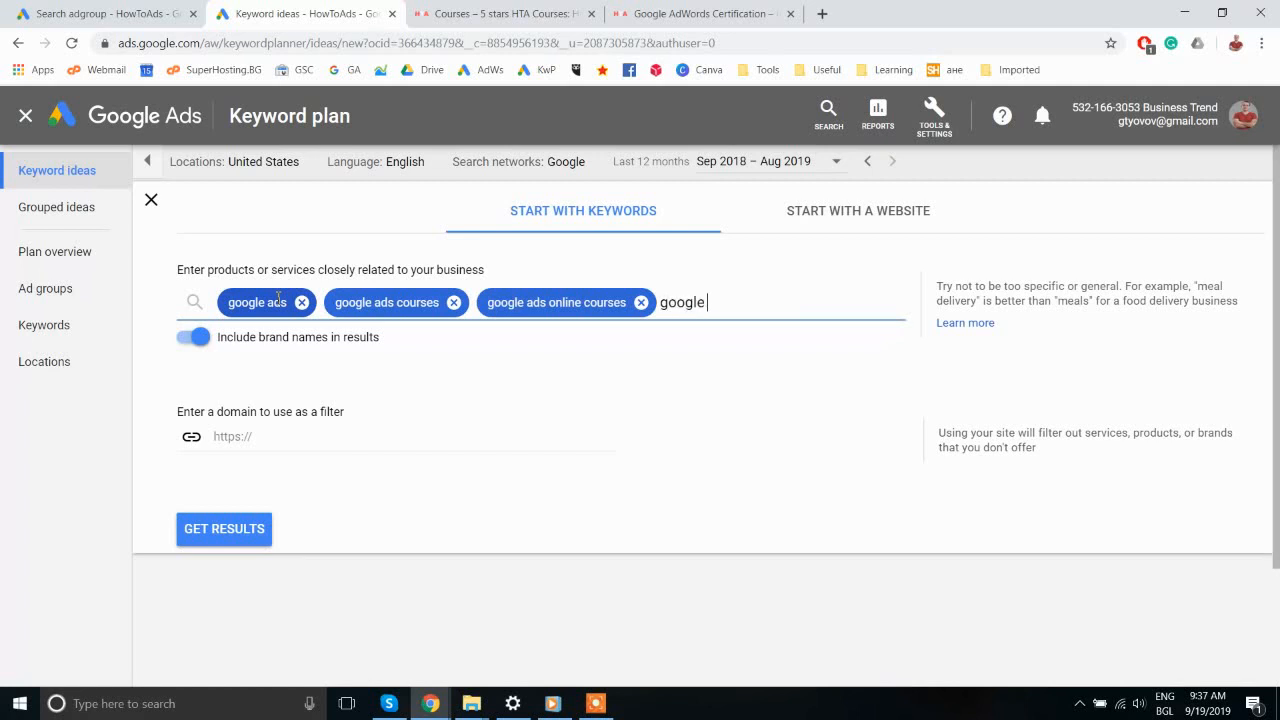
key(BackSpace)
key(BackSpace)
key(BackSpace)
key(BackSpace)
key(BackSpace)
key(BackSpace)
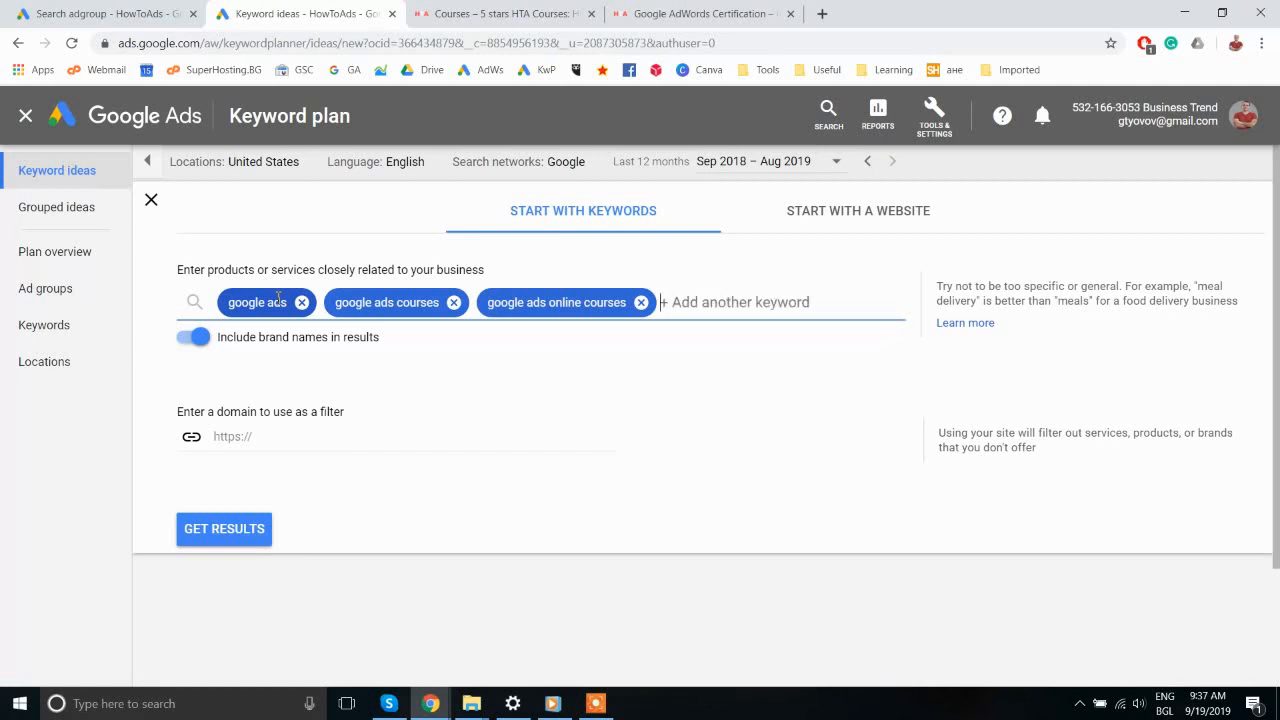
Step: Add "adwords", "adwords courses" and "adwords online courses" to the seed keywords
text(adwords)
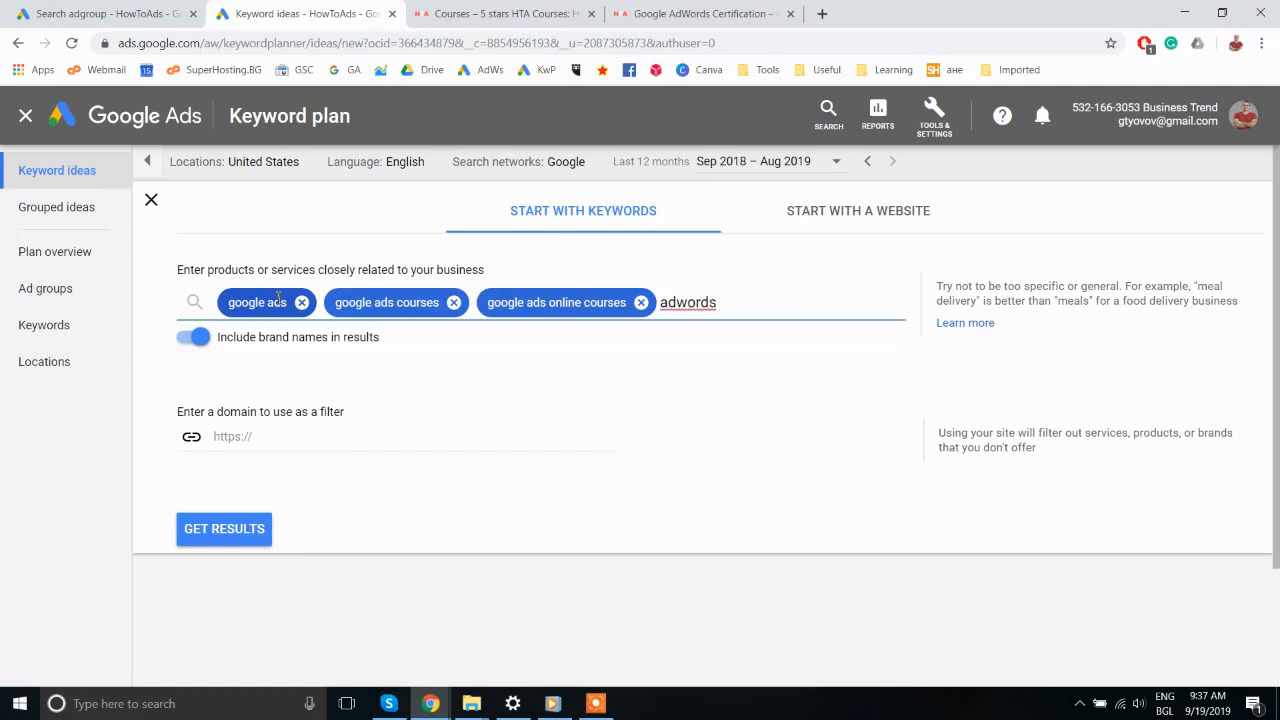
key(Return)
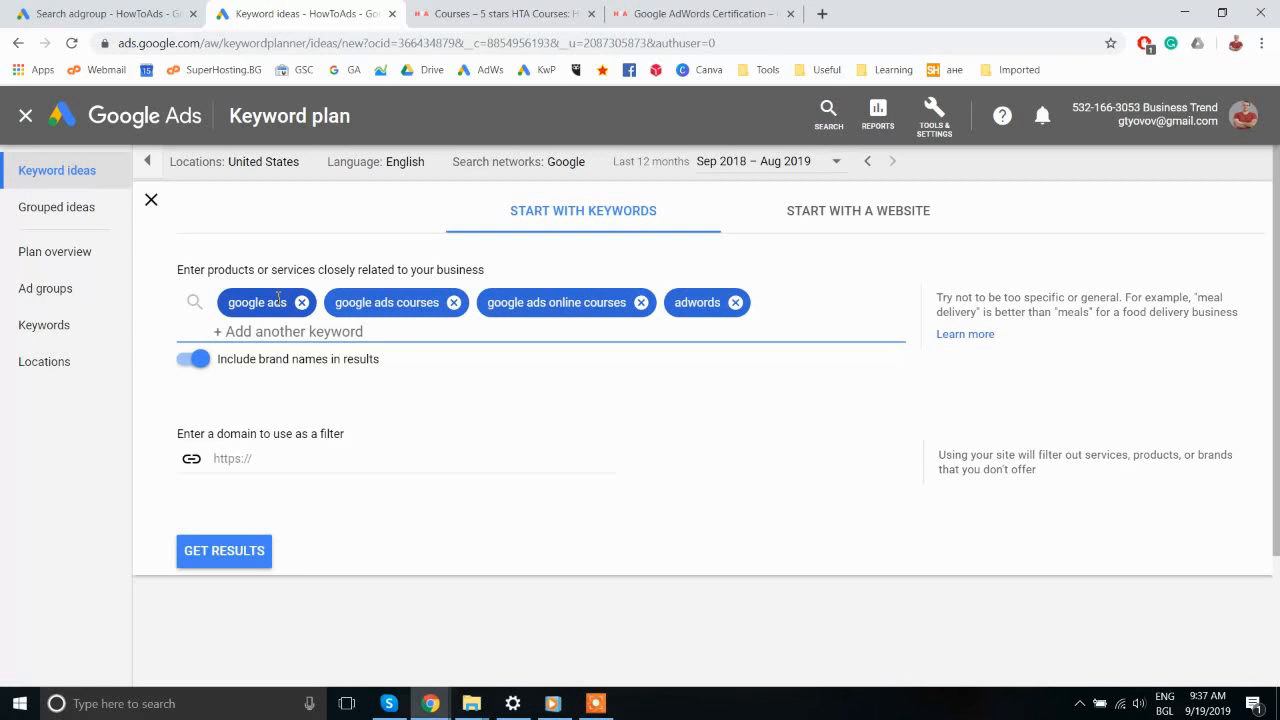
text(adwords )
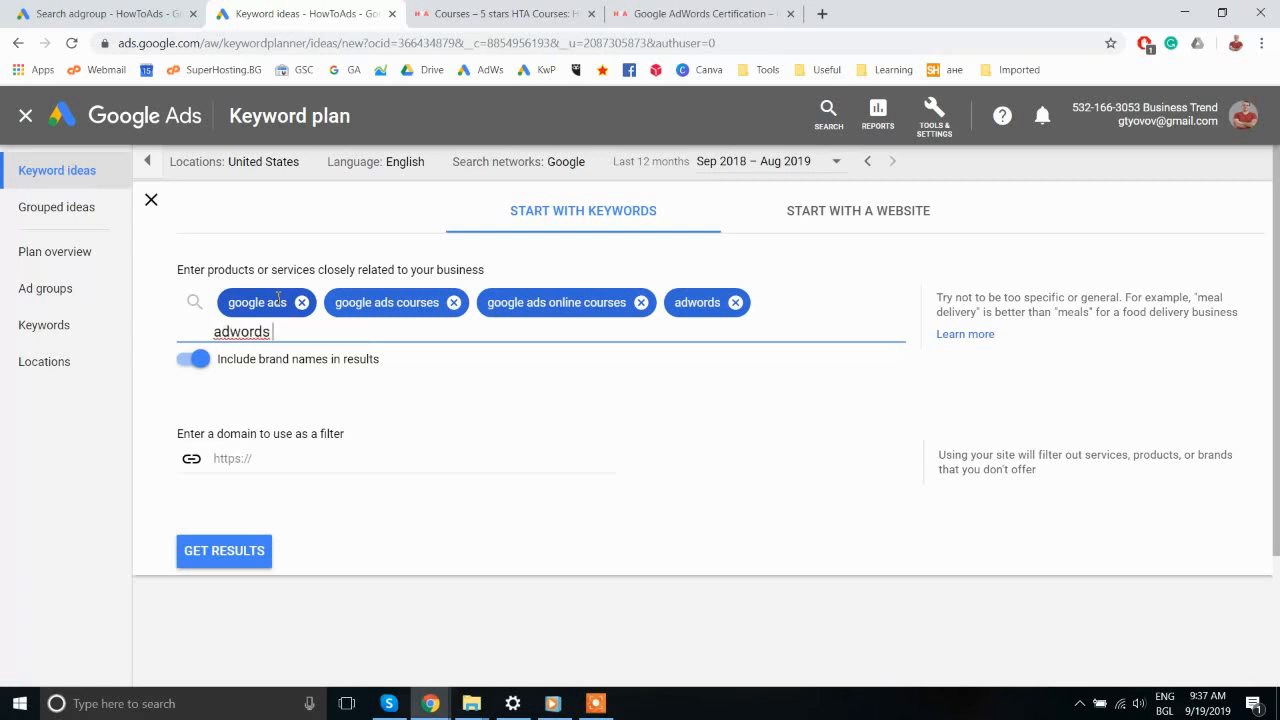
text(courses)
key(Return)
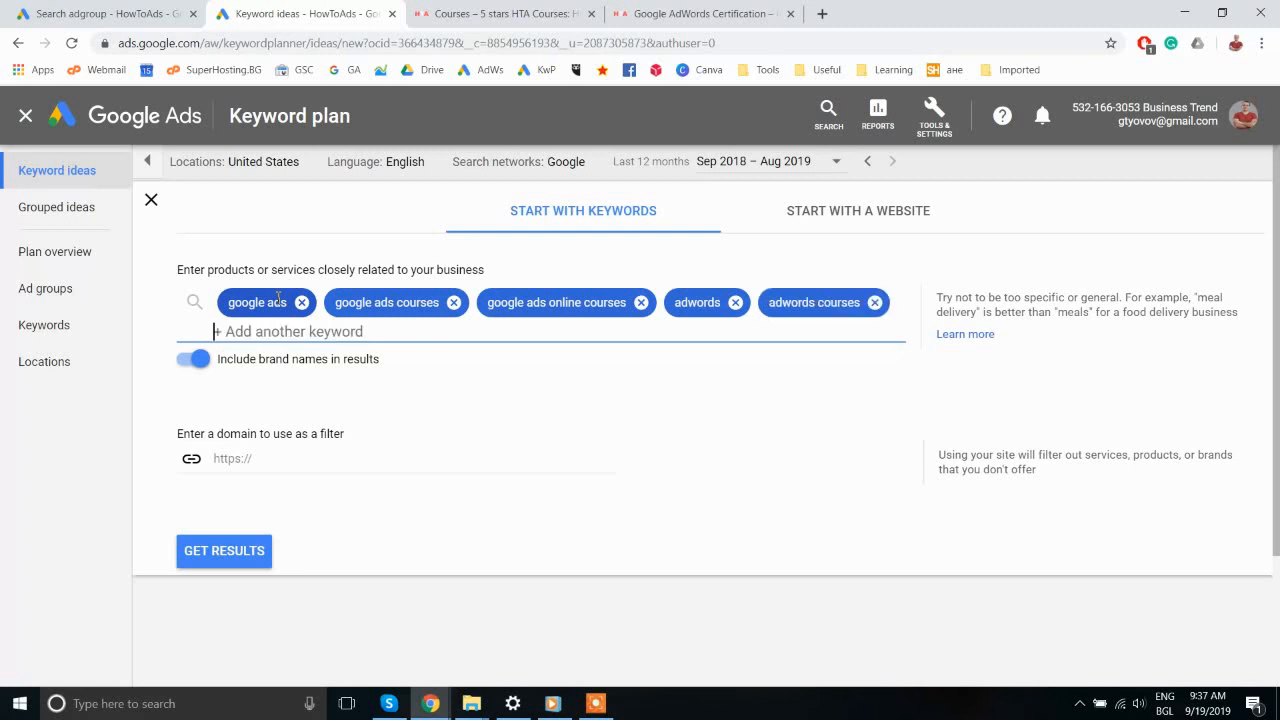
text(adwords )
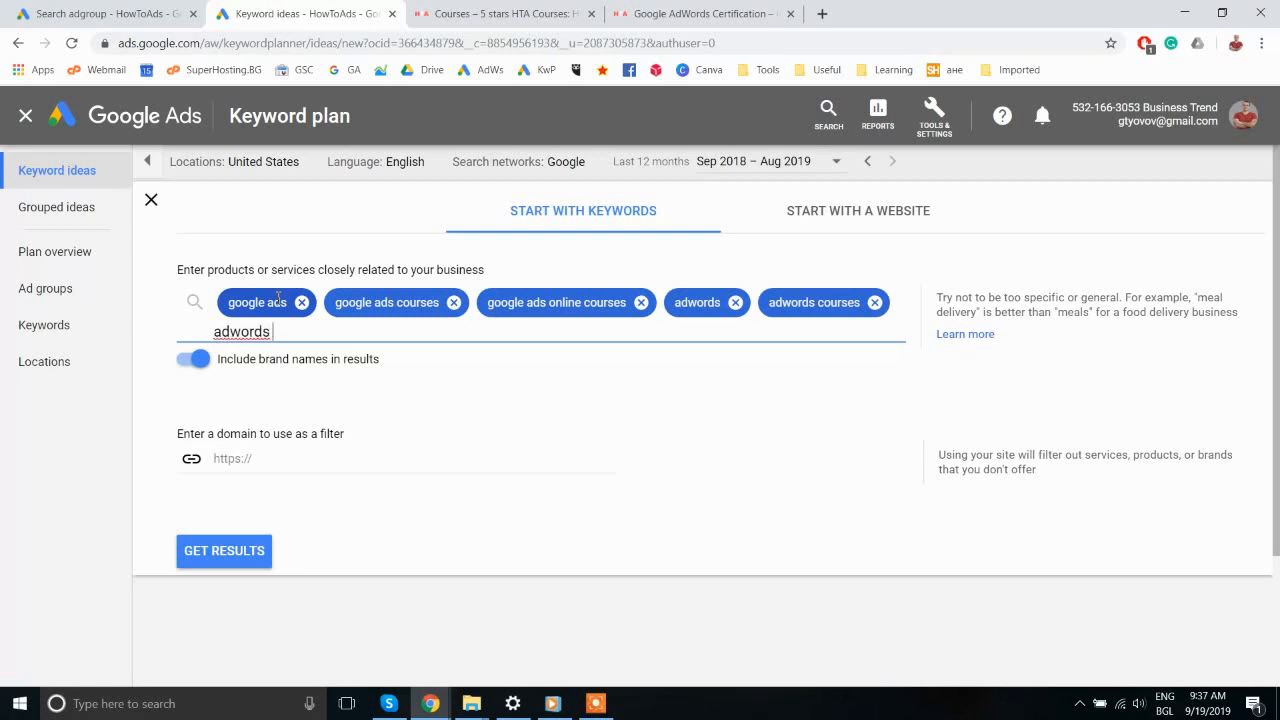
text(online courses)
key(Return)
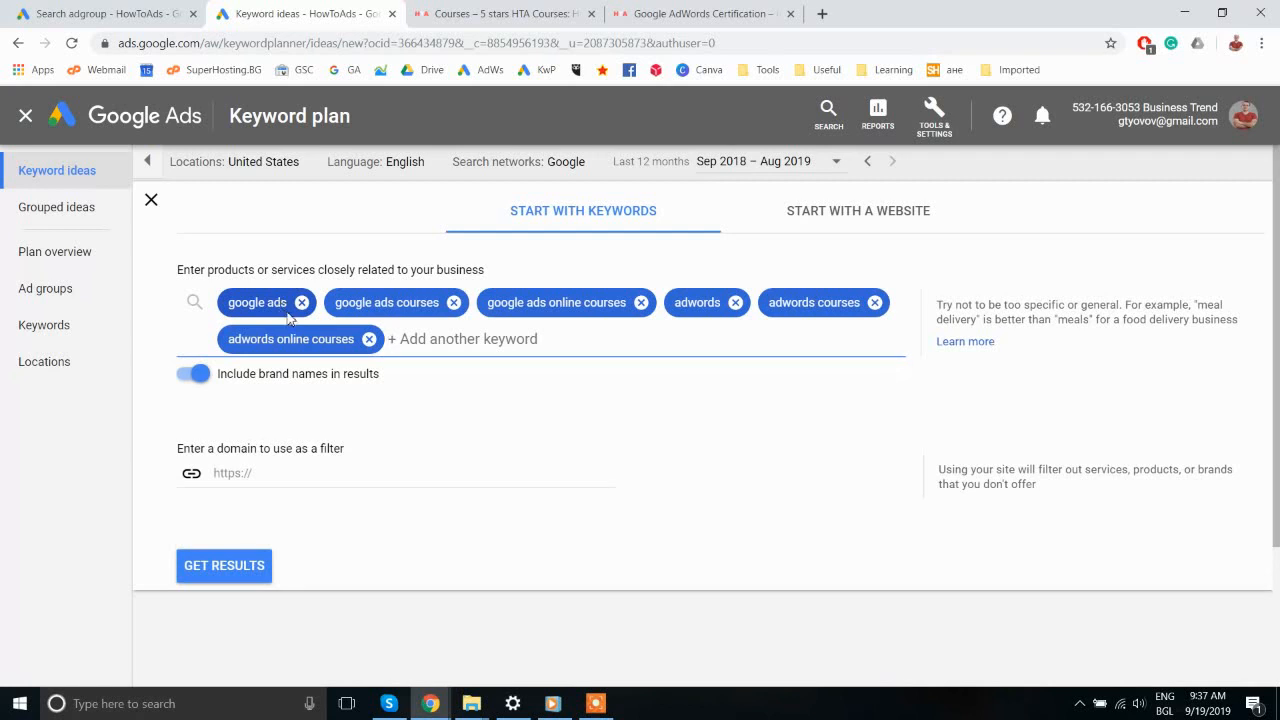
Step: Remove the generic seed keywords "google ads" and "adwords", and get keyword ideas for the remaining course terms
click(301, 302)
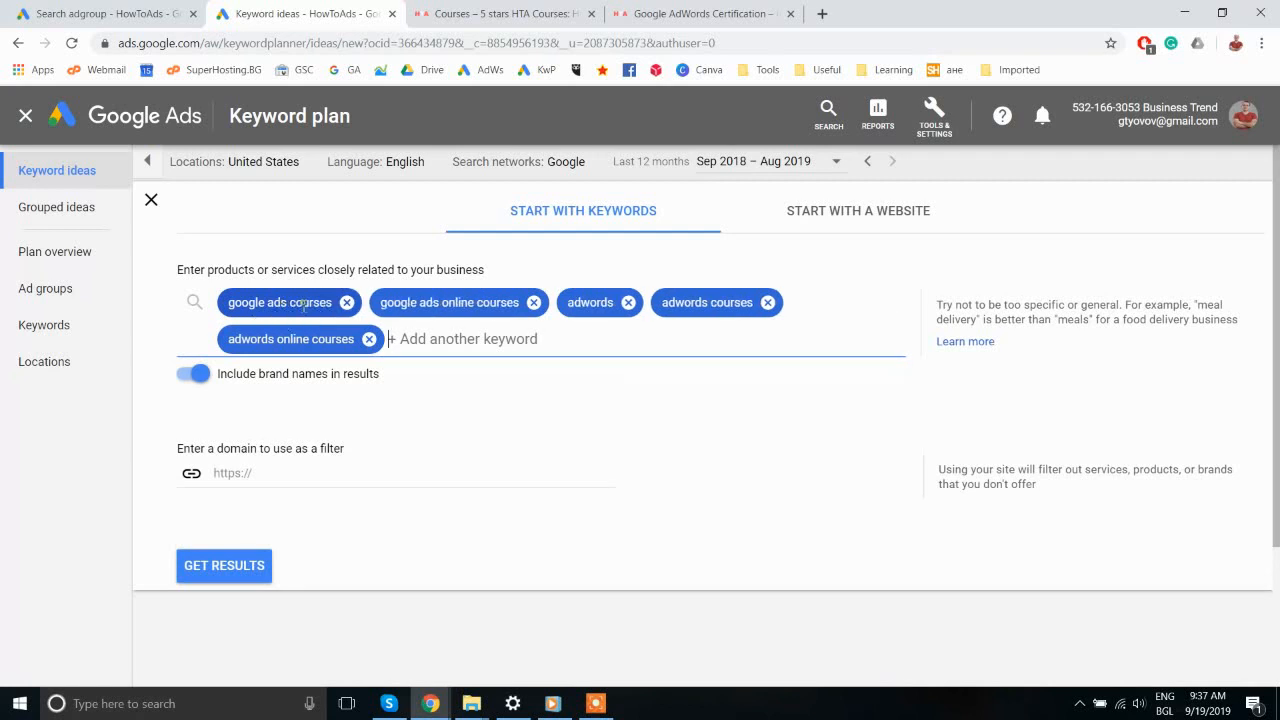
click(628, 302)
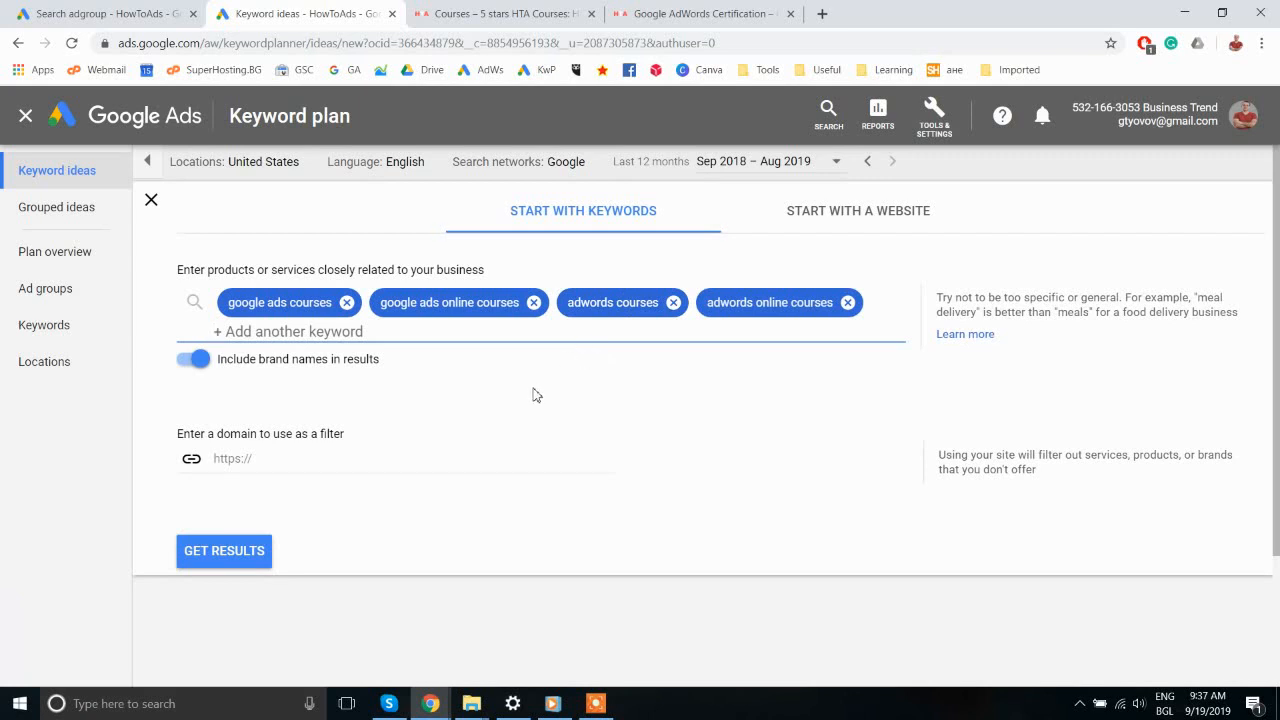
click(204, 560)
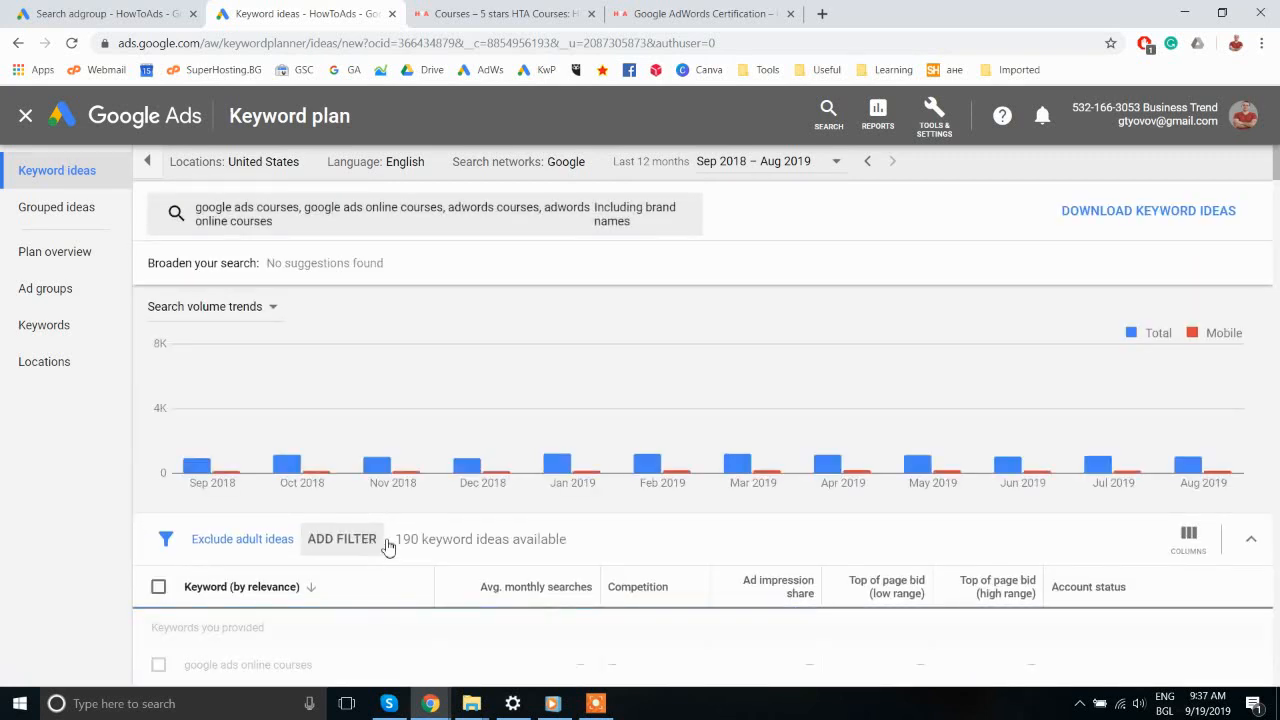
scroll(463, 541, down, 2)
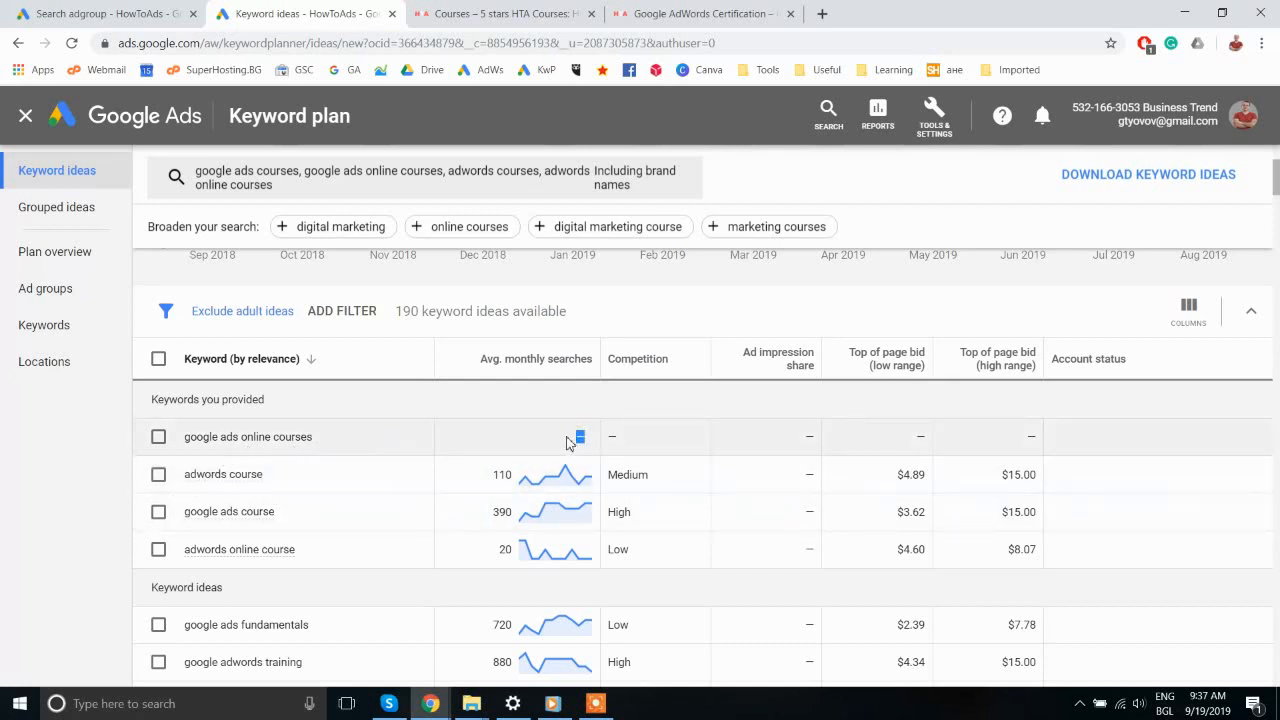
Step: Select "google ads course" and "adwords online course" among the provided keywords
scroll(140, 512, down, 1)
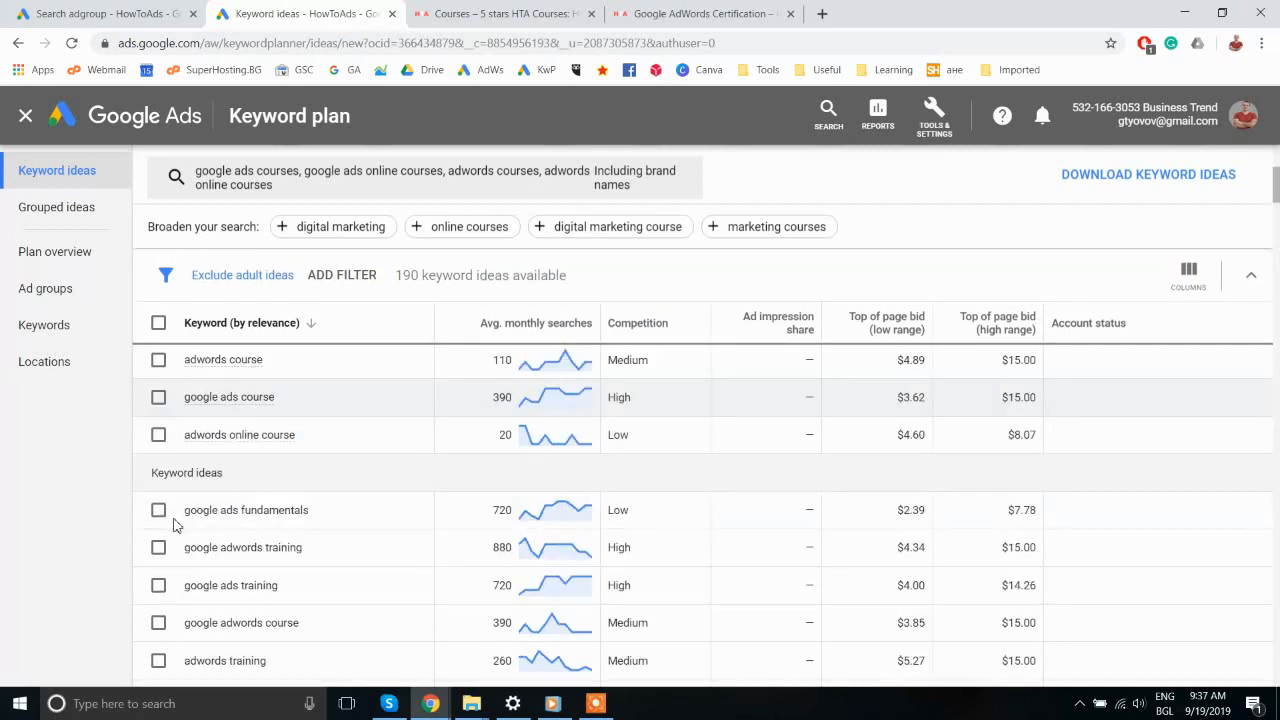
click(158, 398)
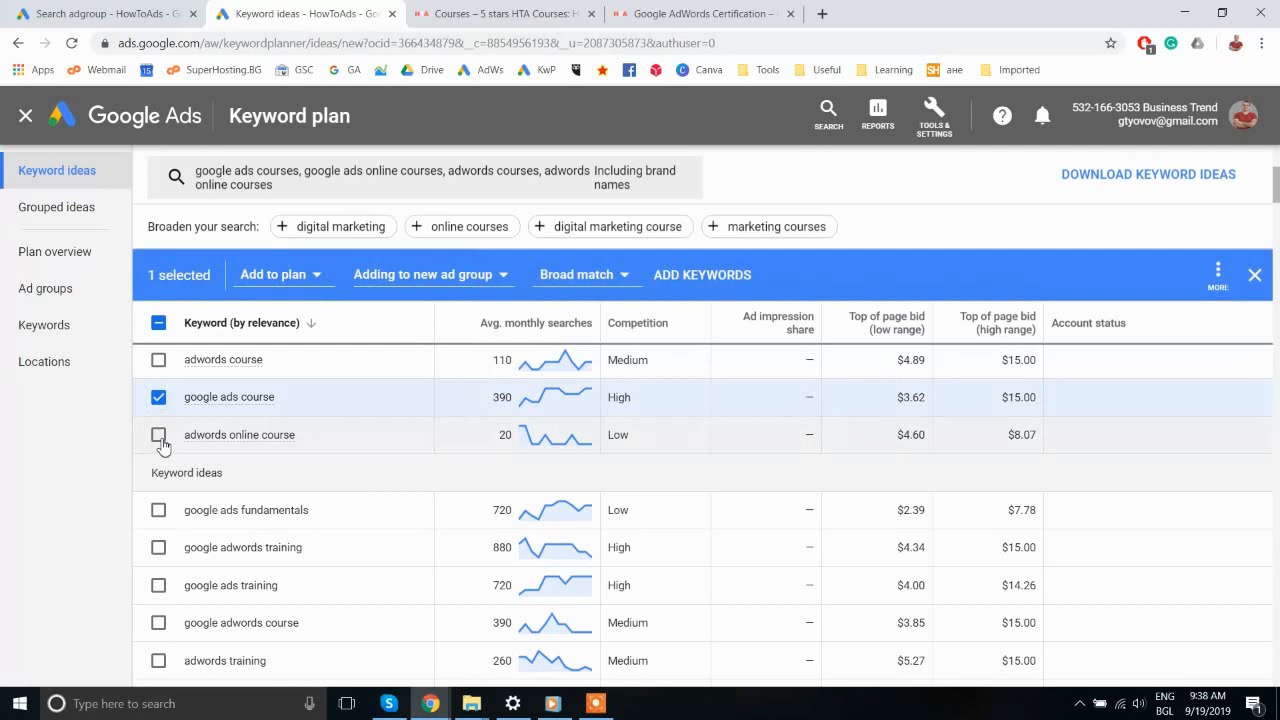
click(158, 436)
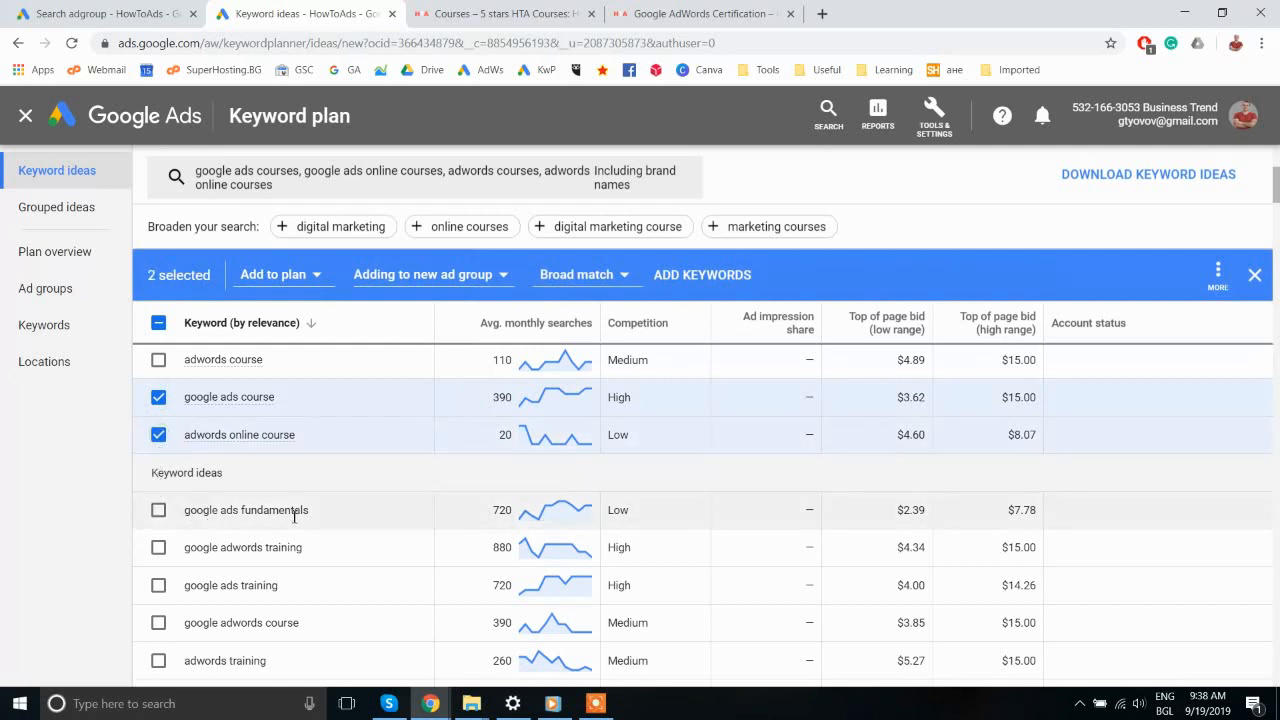
Step: Select the keyword ideas "google ads fundamentals", "google adwords training", "google ads training", "google adwords course" and "adwords training"
scroll(280, 515, down, 2)
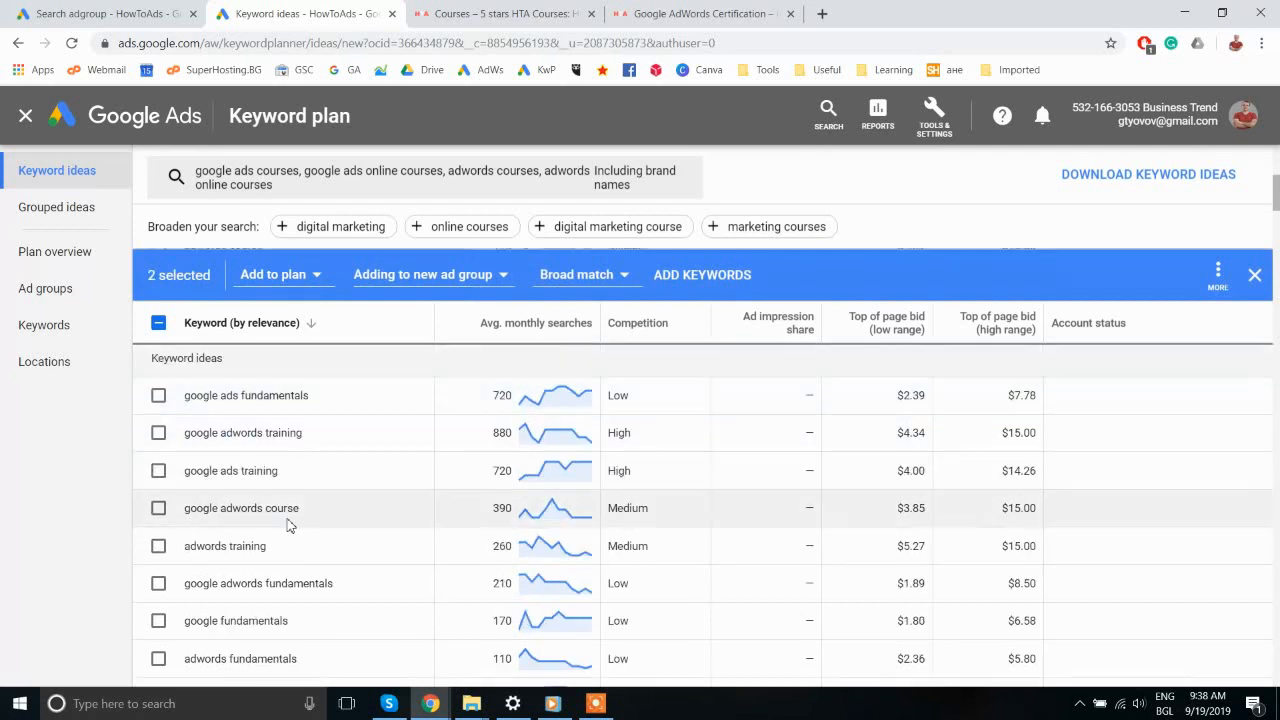
click(158, 396)
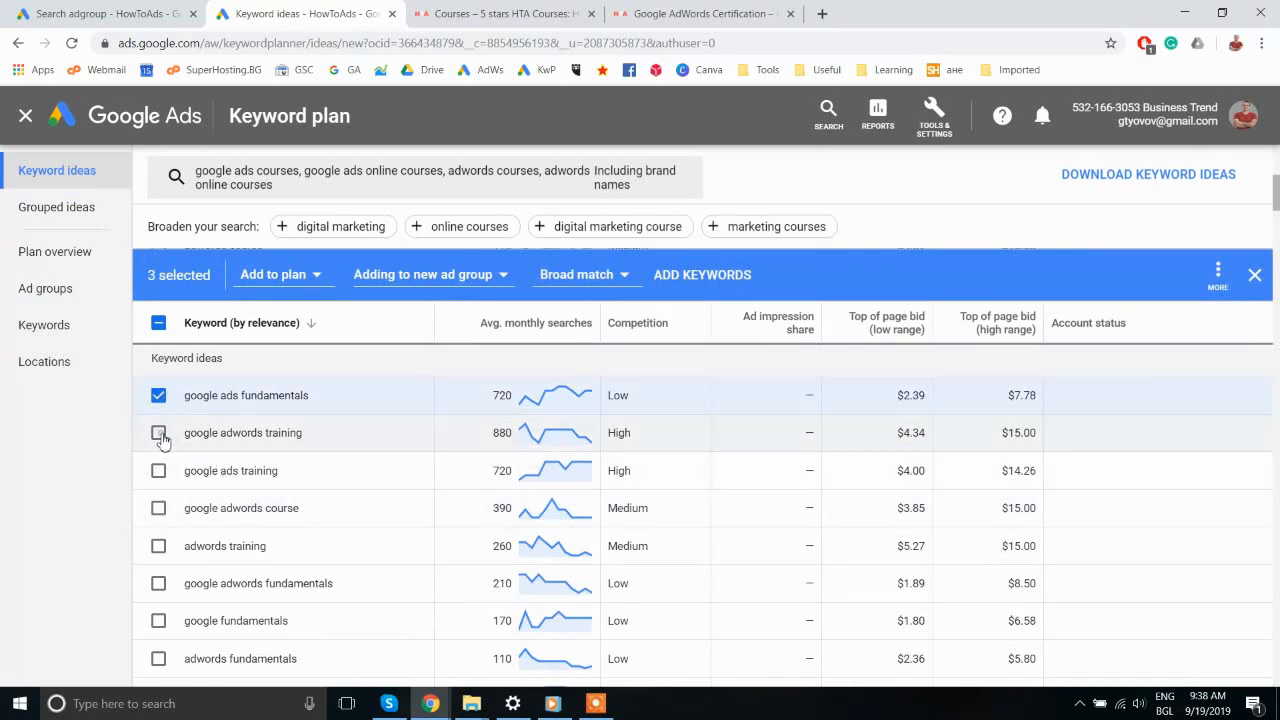
click(158, 433)
click(159, 474)
click(158, 508)
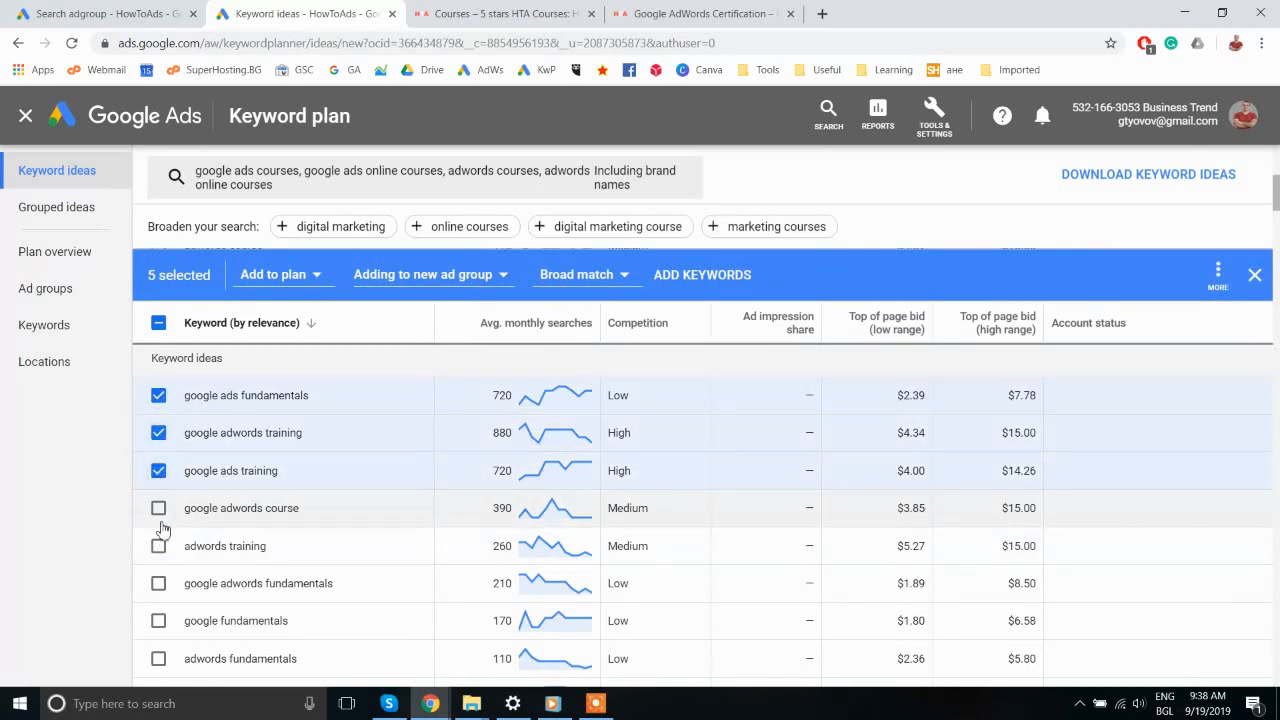
click(158, 546)
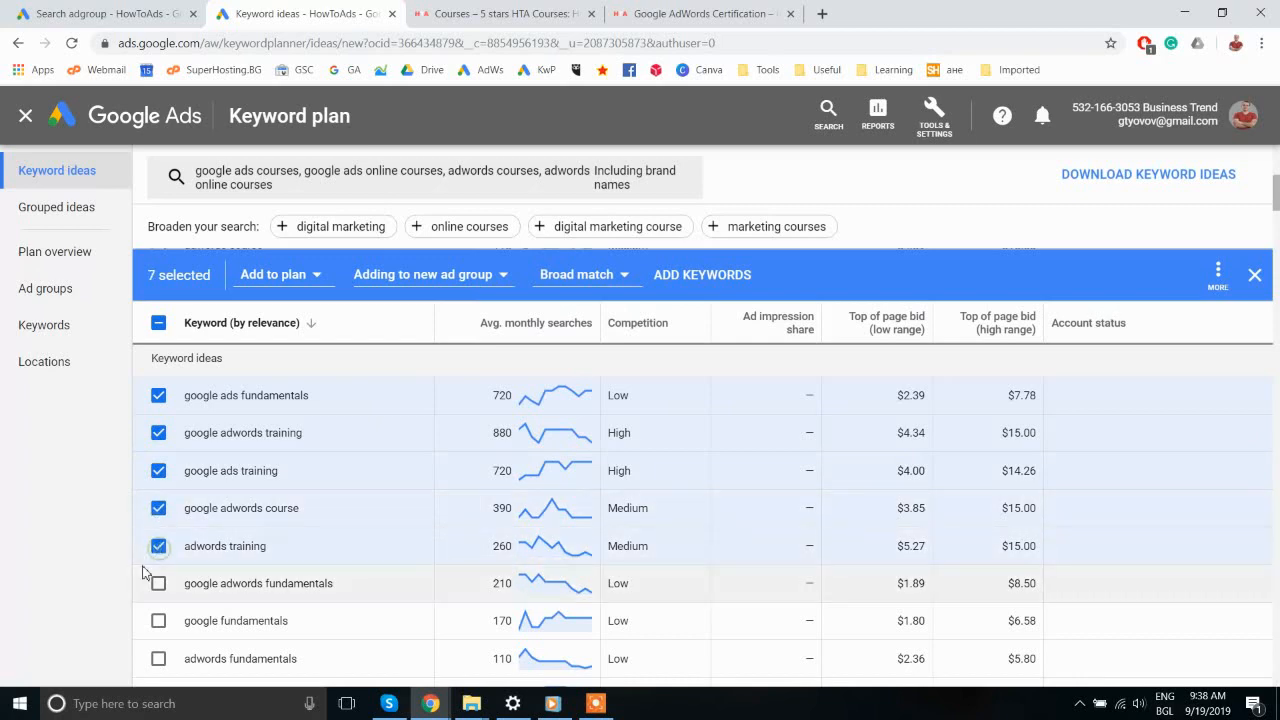
Step: Add "google adwords fundamentals", "adwords fundamentals", "google ads fundamentals answers" and "google adwords certification training" to the selected keyword ideas
scroll(155, 570, down, 2)
scroll(155, 577, up, 1)
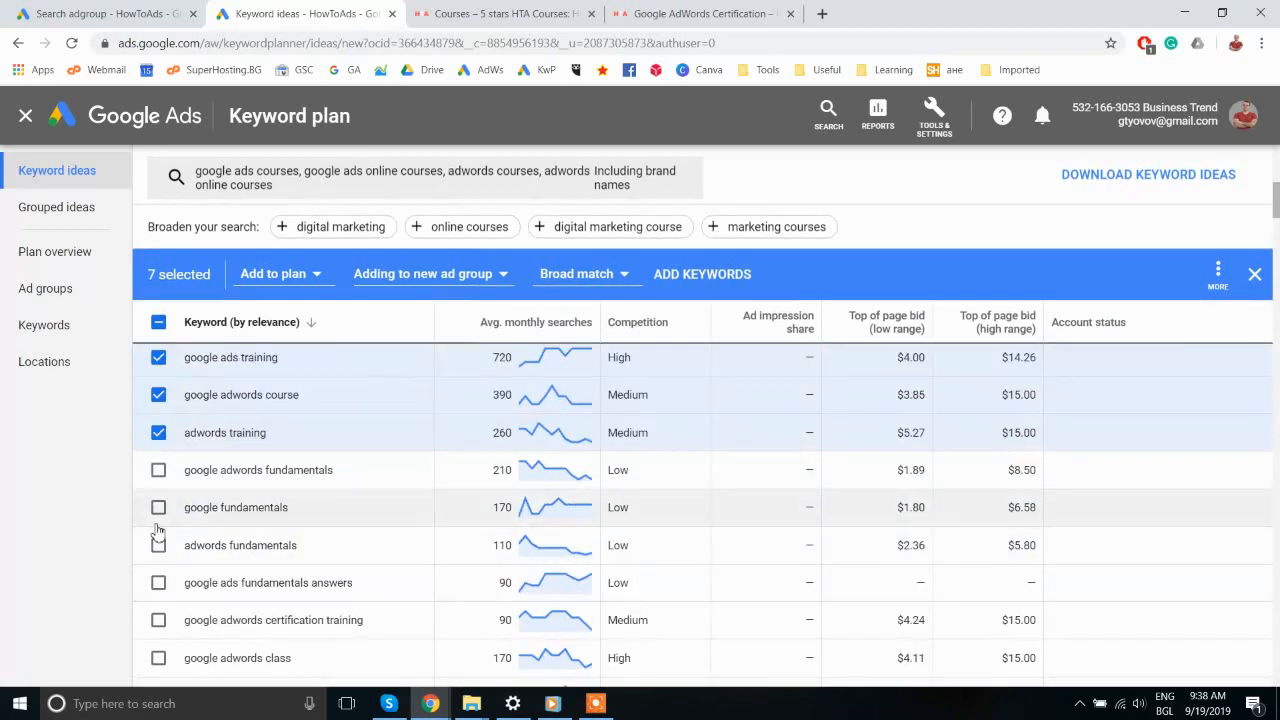
click(158, 470)
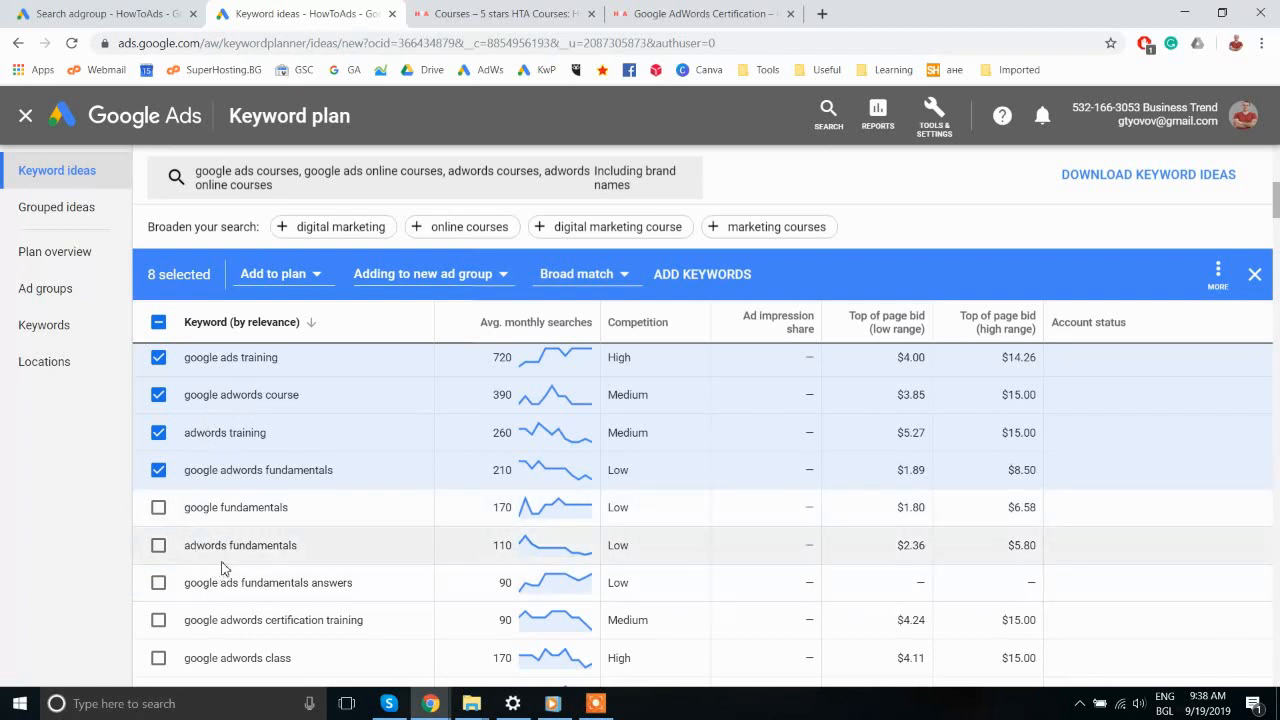
scroll(220, 566, down, 1)
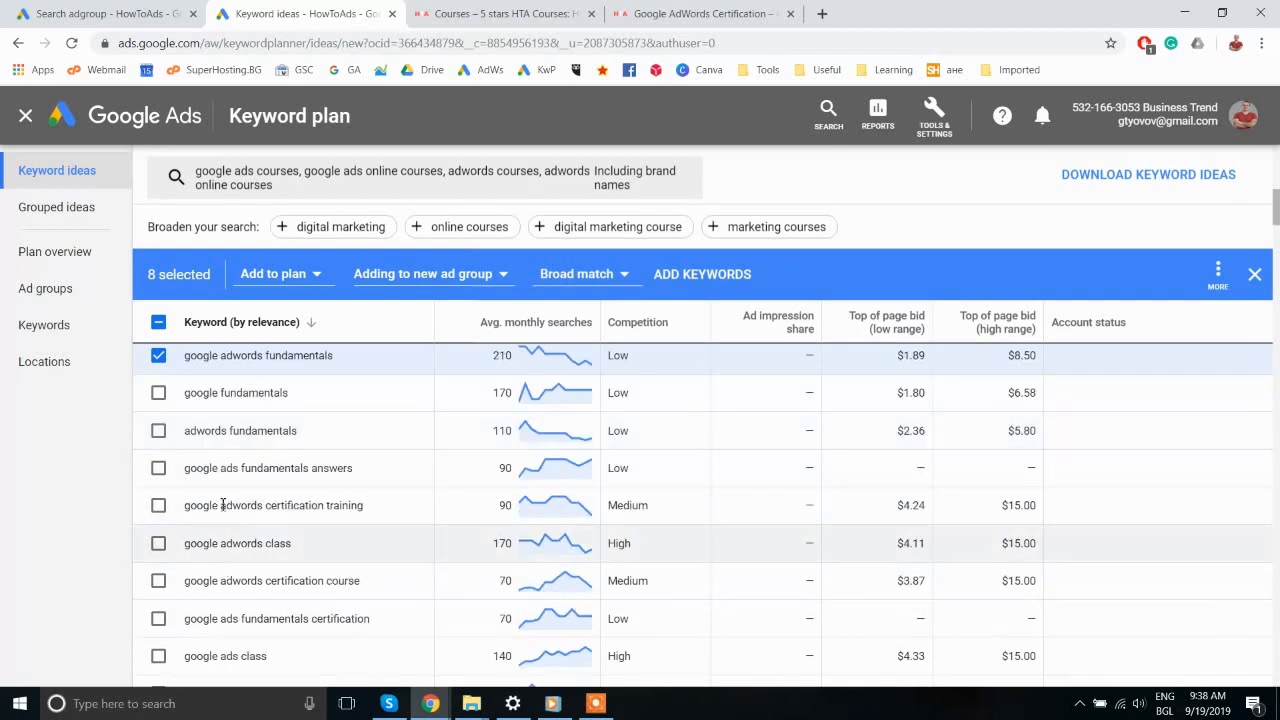
click(158, 430)
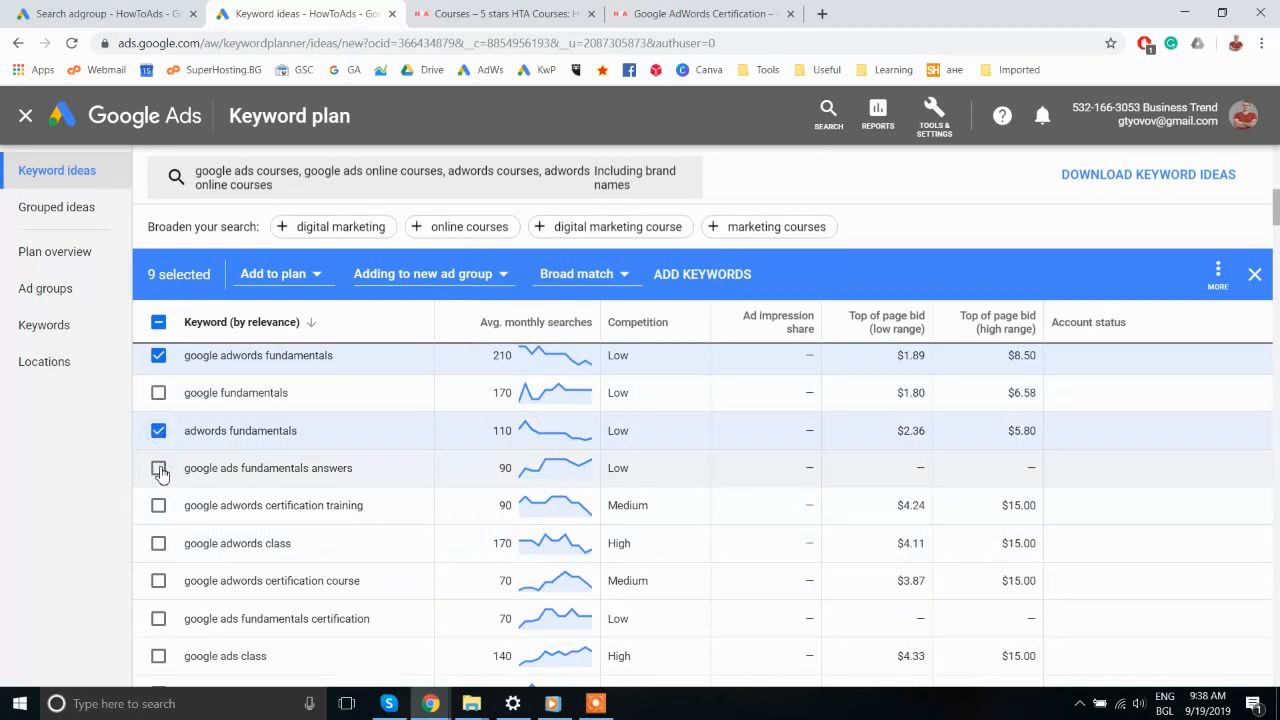
click(158, 468)
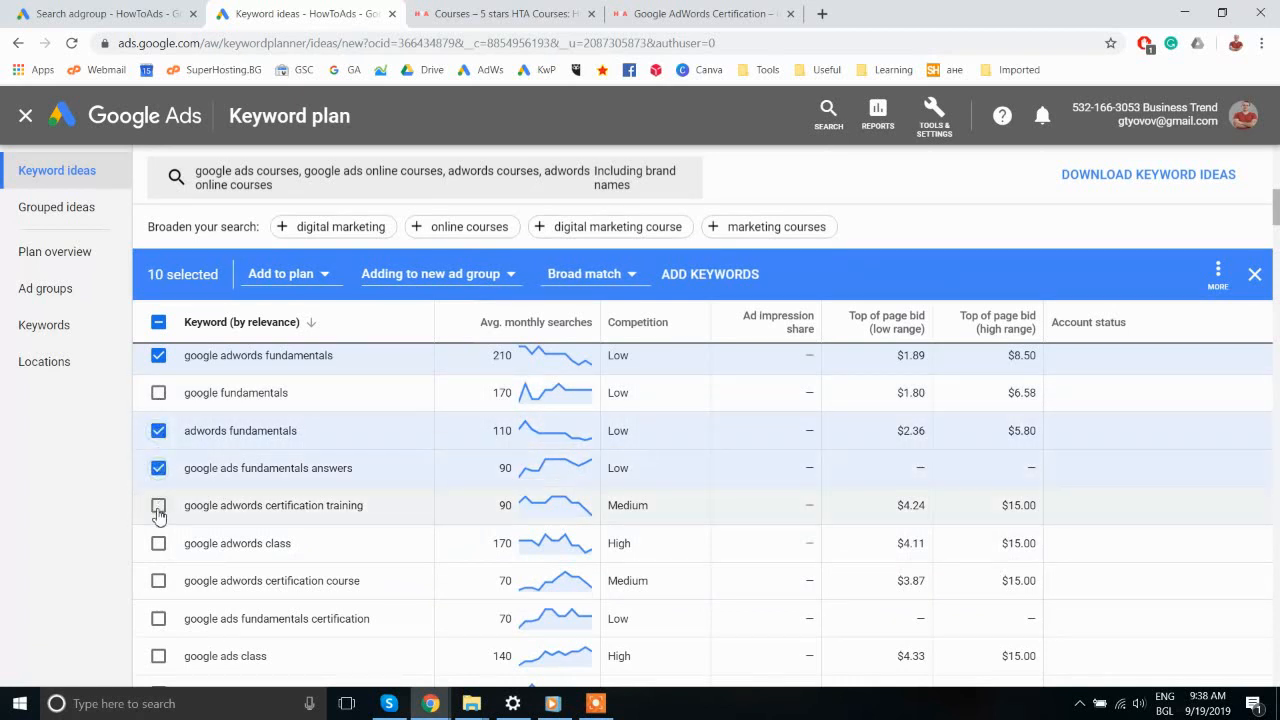
click(159, 508)
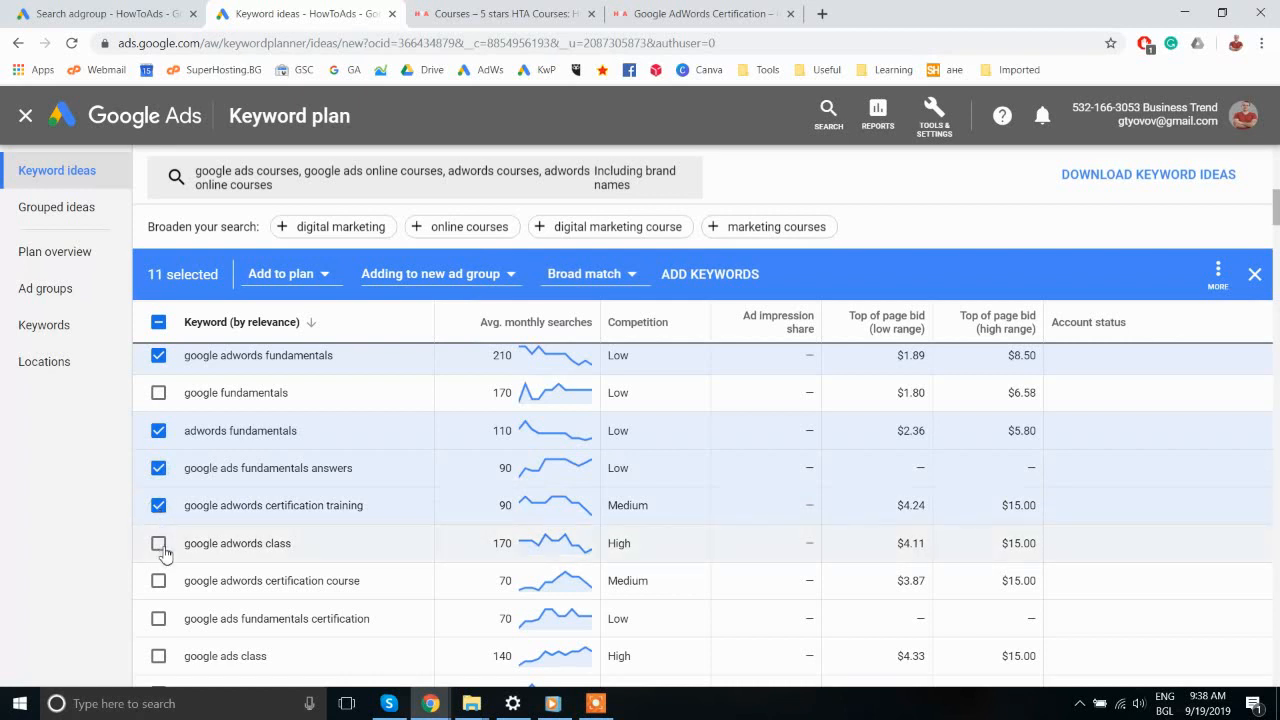
Step: Select the certification ideas "google adwords certification course", "google ads fundamentals certification" and "google adwords fundamentals certification"
scroll(251, 541, down, 2)
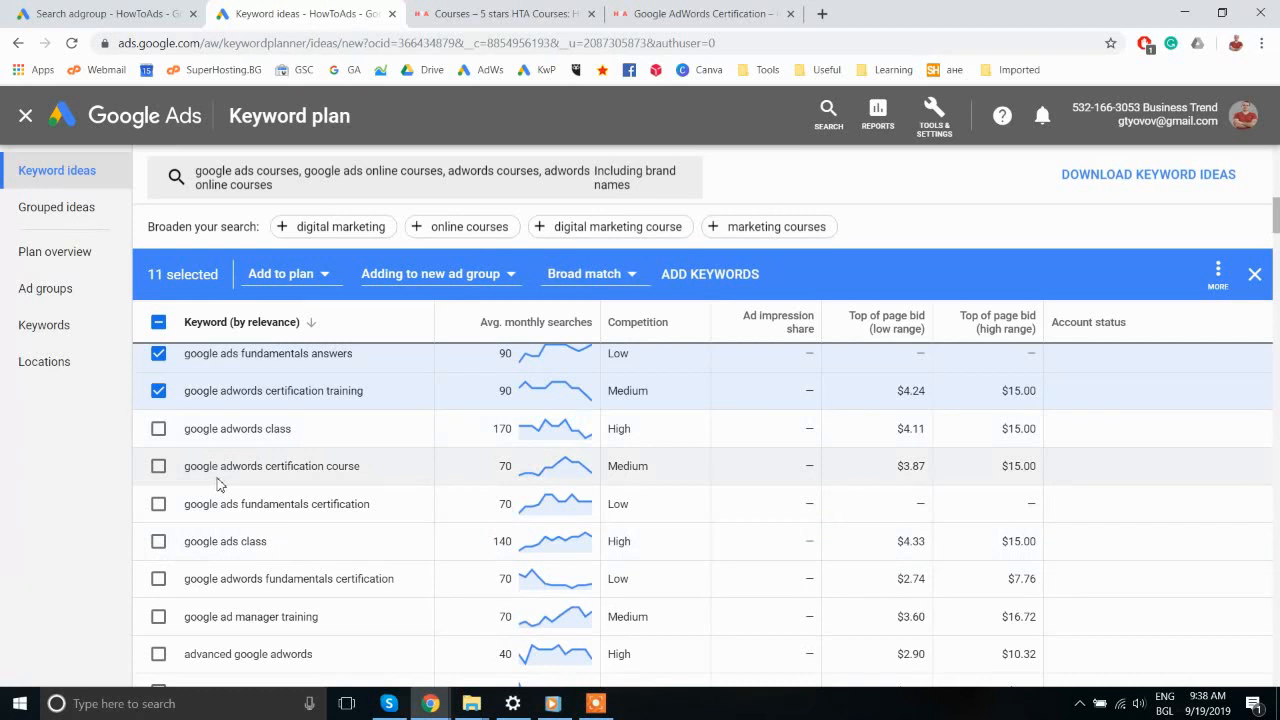
click(158, 467)
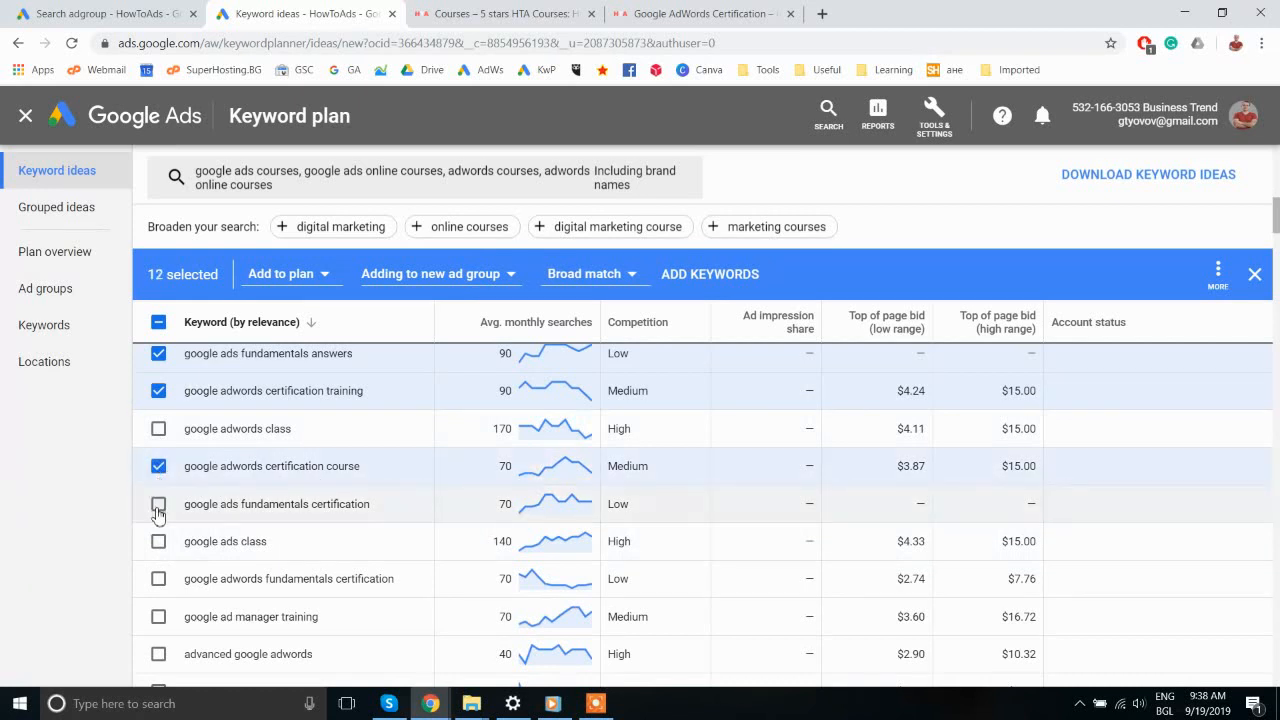
click(158, 504)
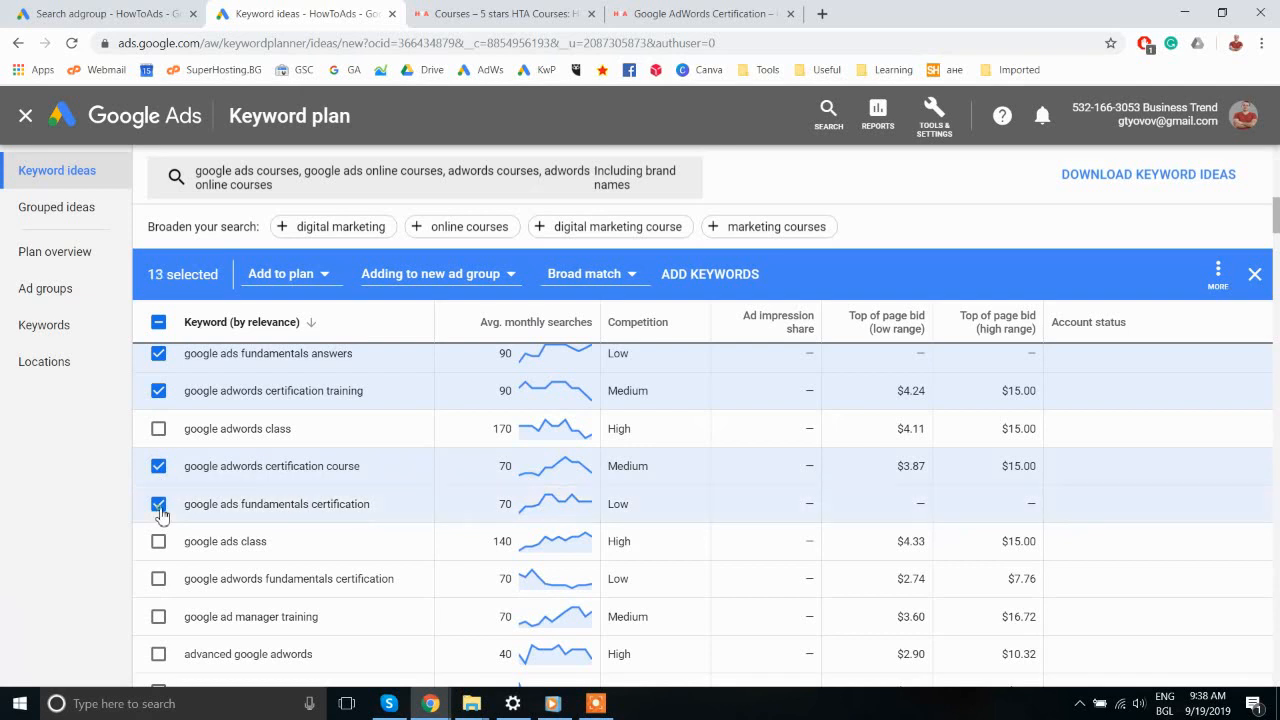
click(160, 580)
Step: Add "google adwords online course" and "google fundamentals certification" to the keyword selection
scroll(163, 585, down, 1)
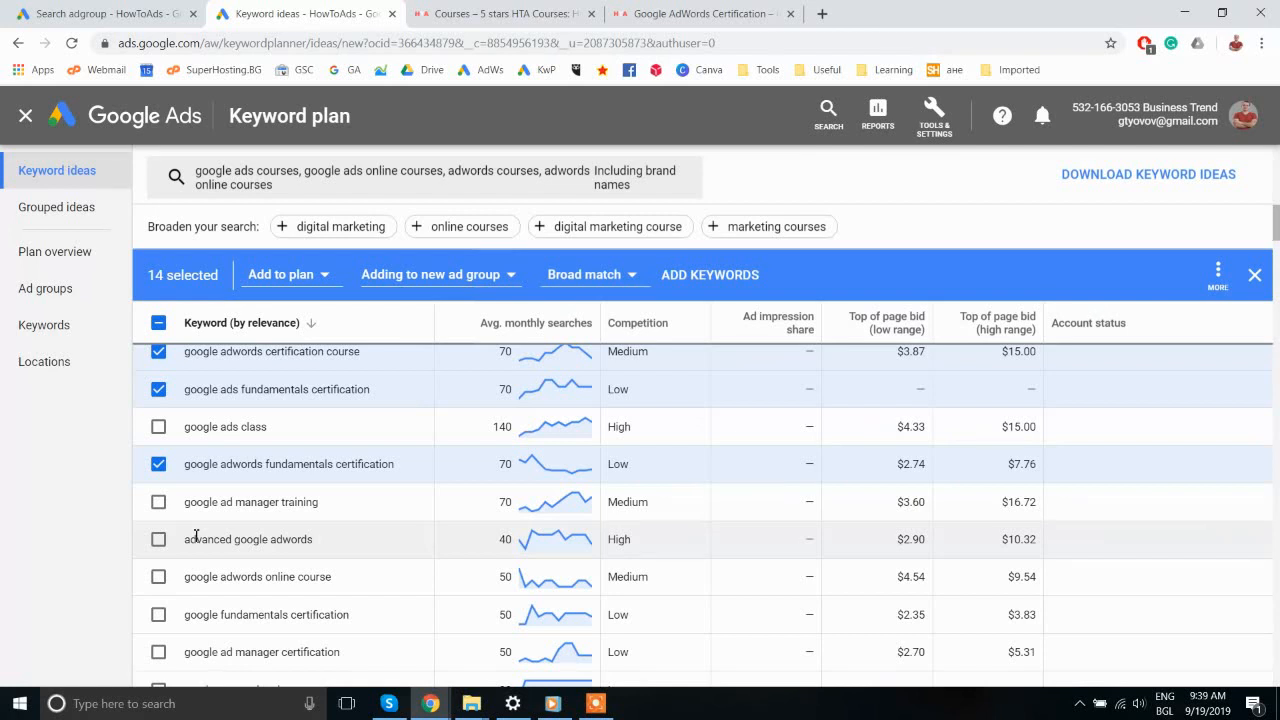
click(160, 580)
scroll(165, 597, down, 2)
scroll(170, 597, up, 1)
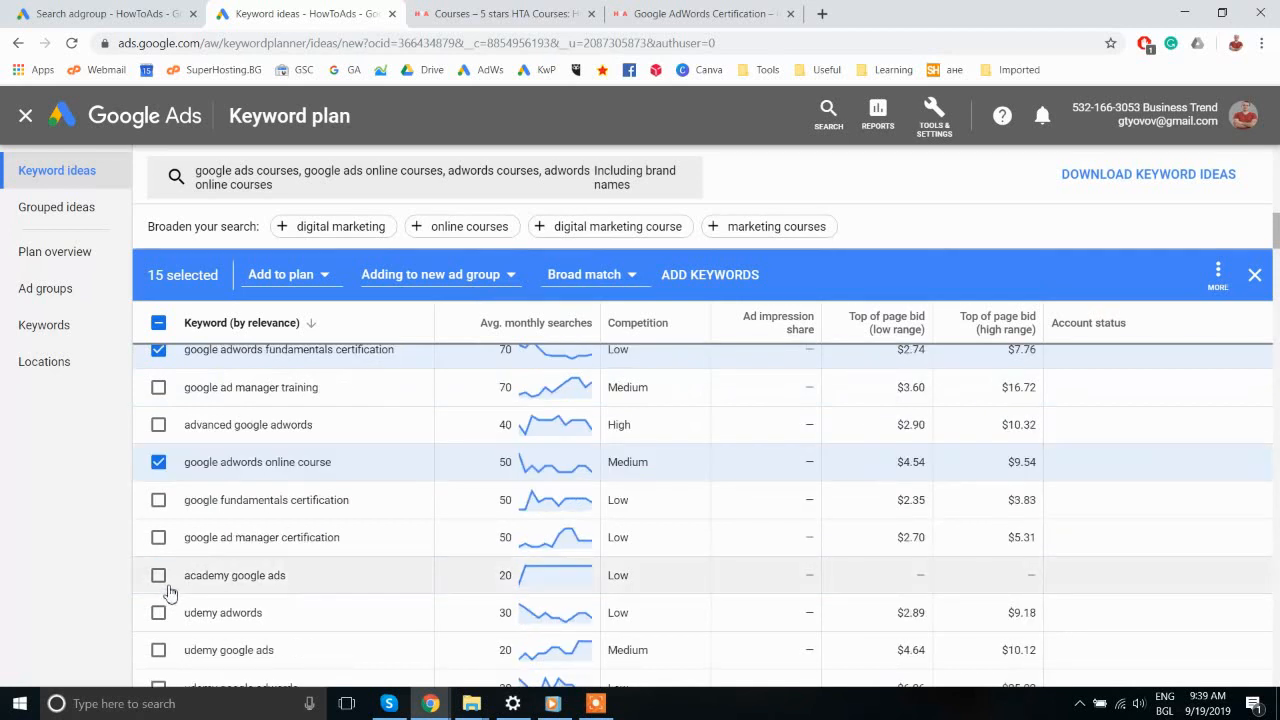
click(158, 500)
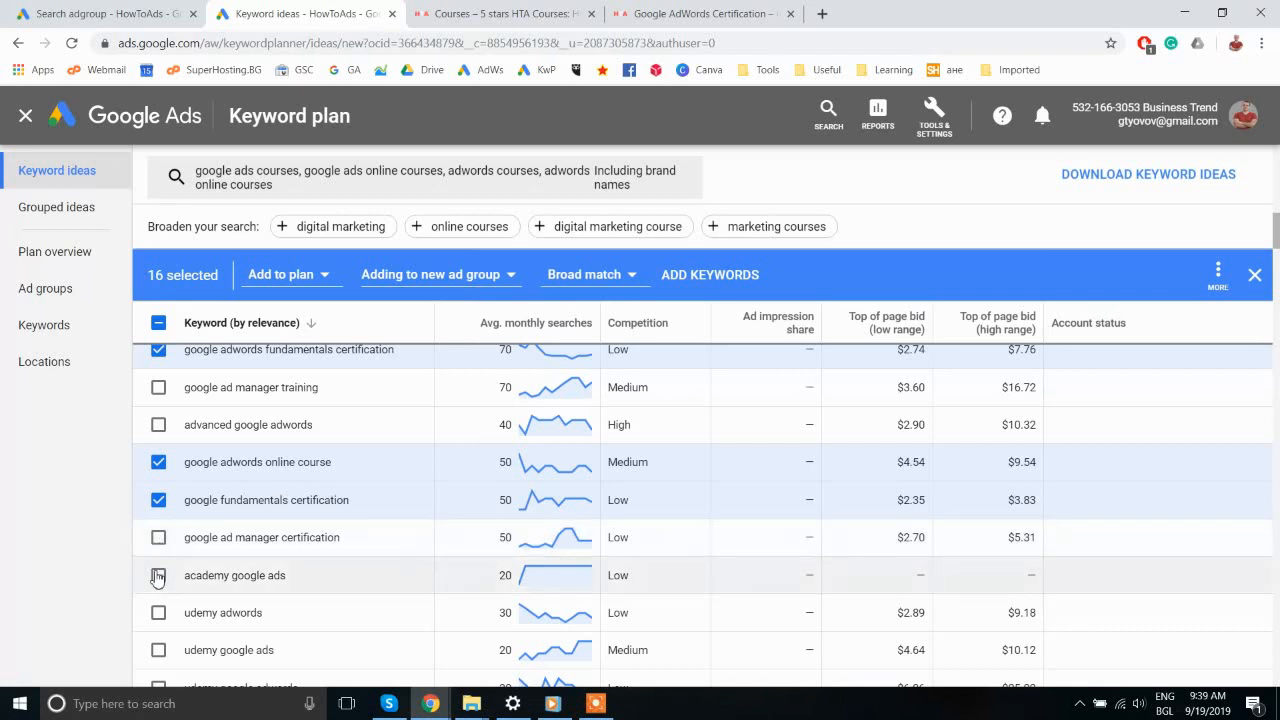
Step: Select the keyword ideas "udemy adwords", "udemy google ads", "udemy google adwords" and "google ads training course"
scroll(158, 578, down, 1)
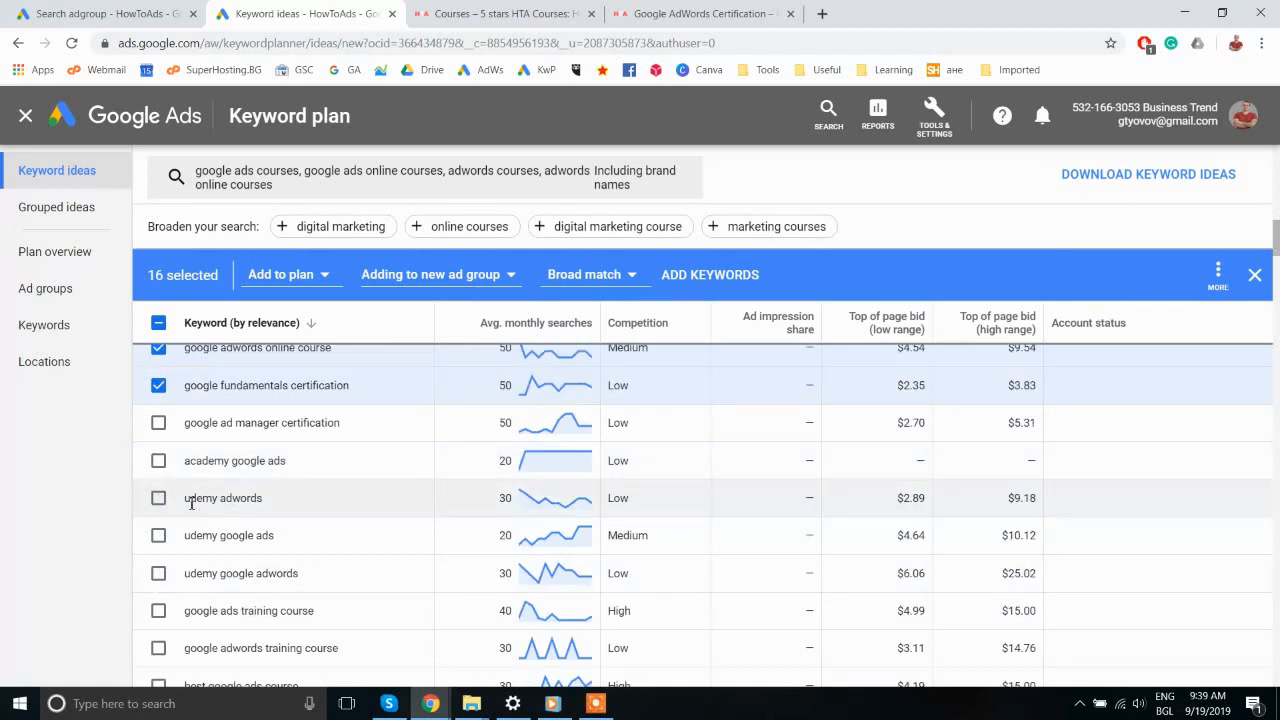
click(158, 500)
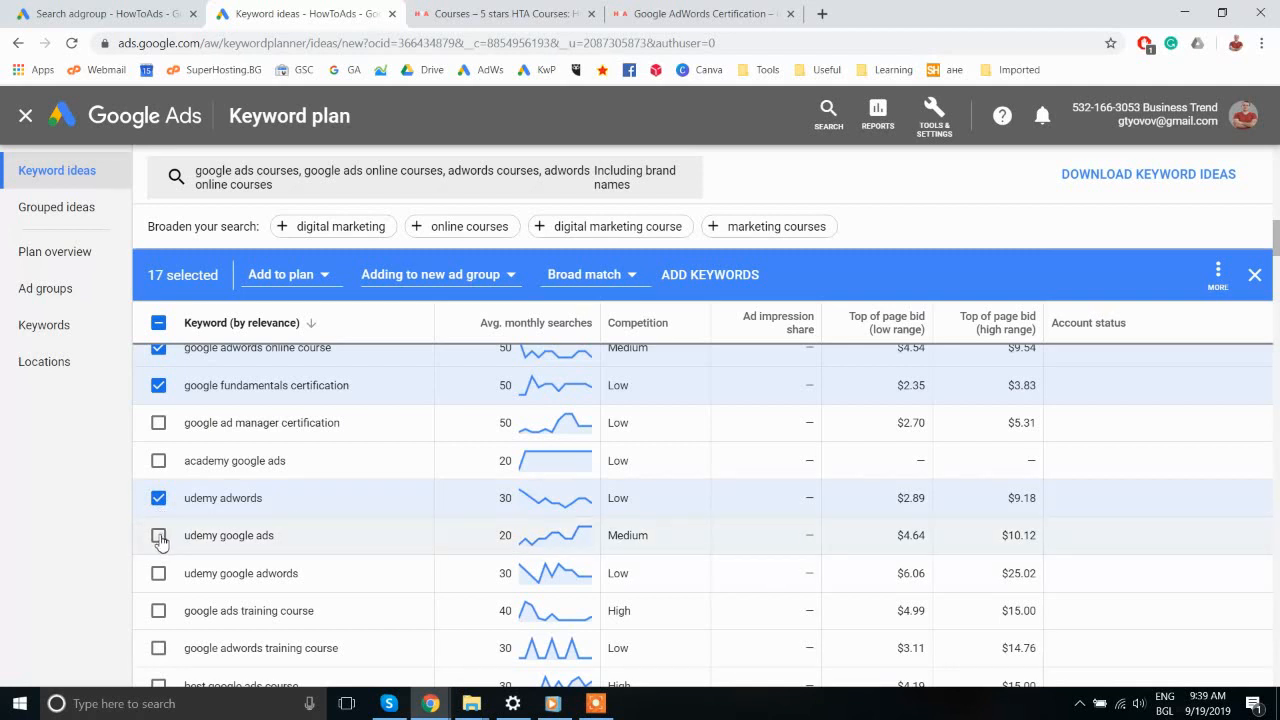
click(158, 536)
click(158, 573)
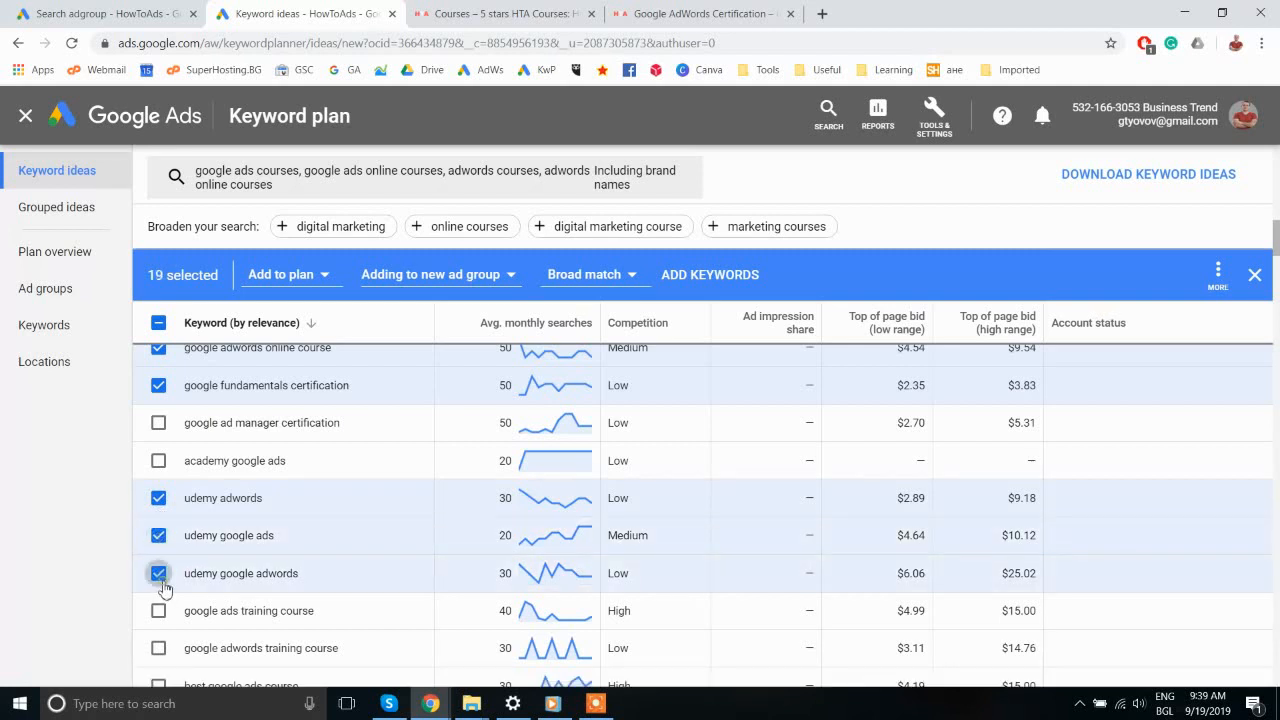
click(158, 612)
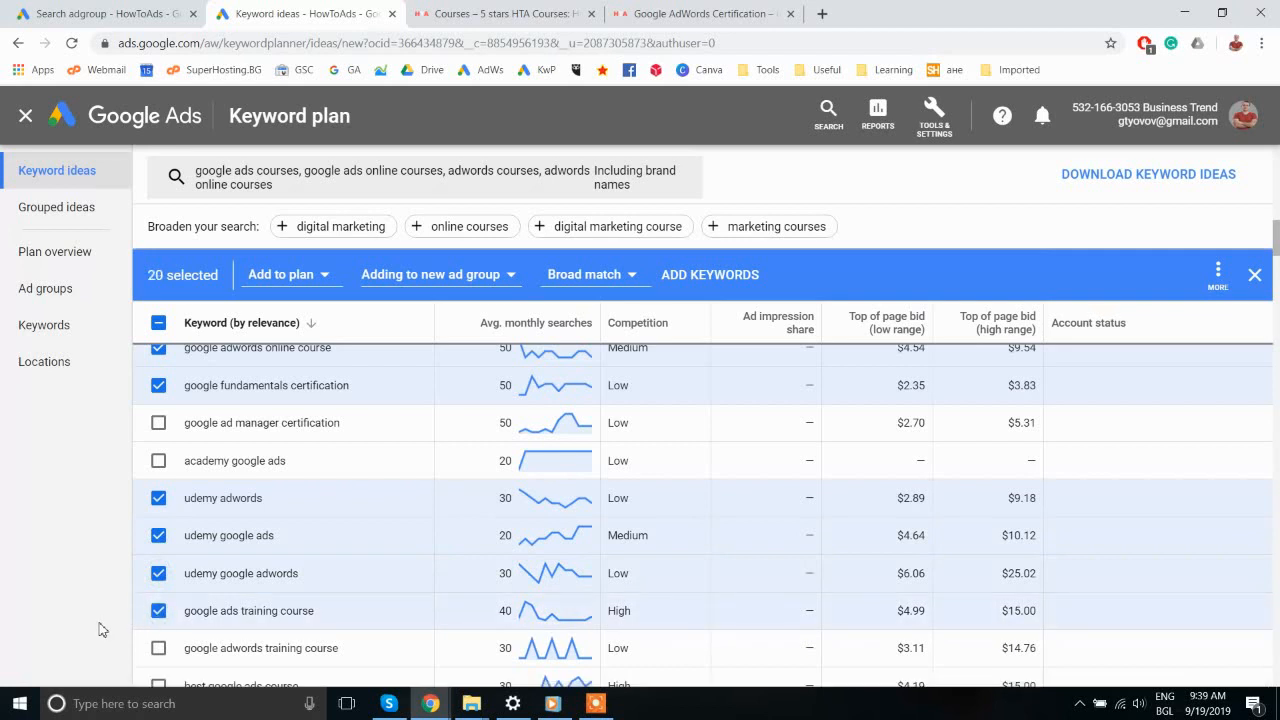
Step: Add "google adwords training course" and "best google ads course" to the selection, leaving out "google adwords free course"
scroll(237, 607, down, 1)
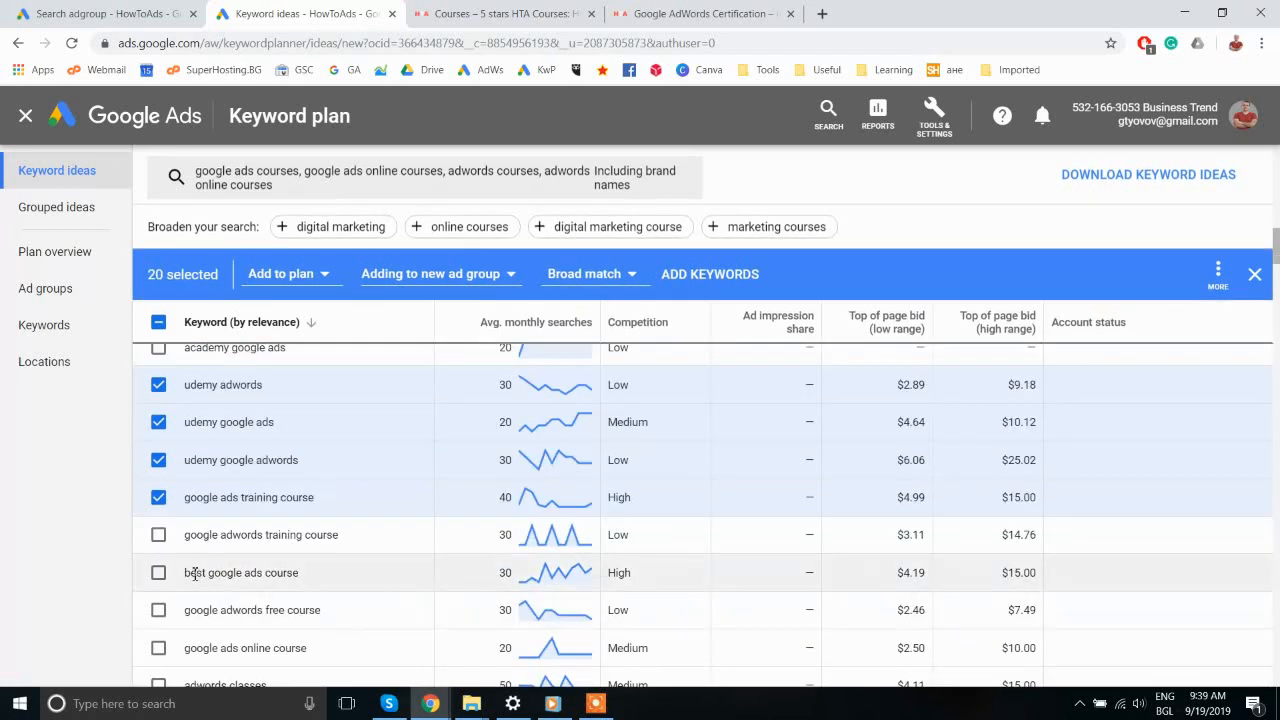
click(158, 535)
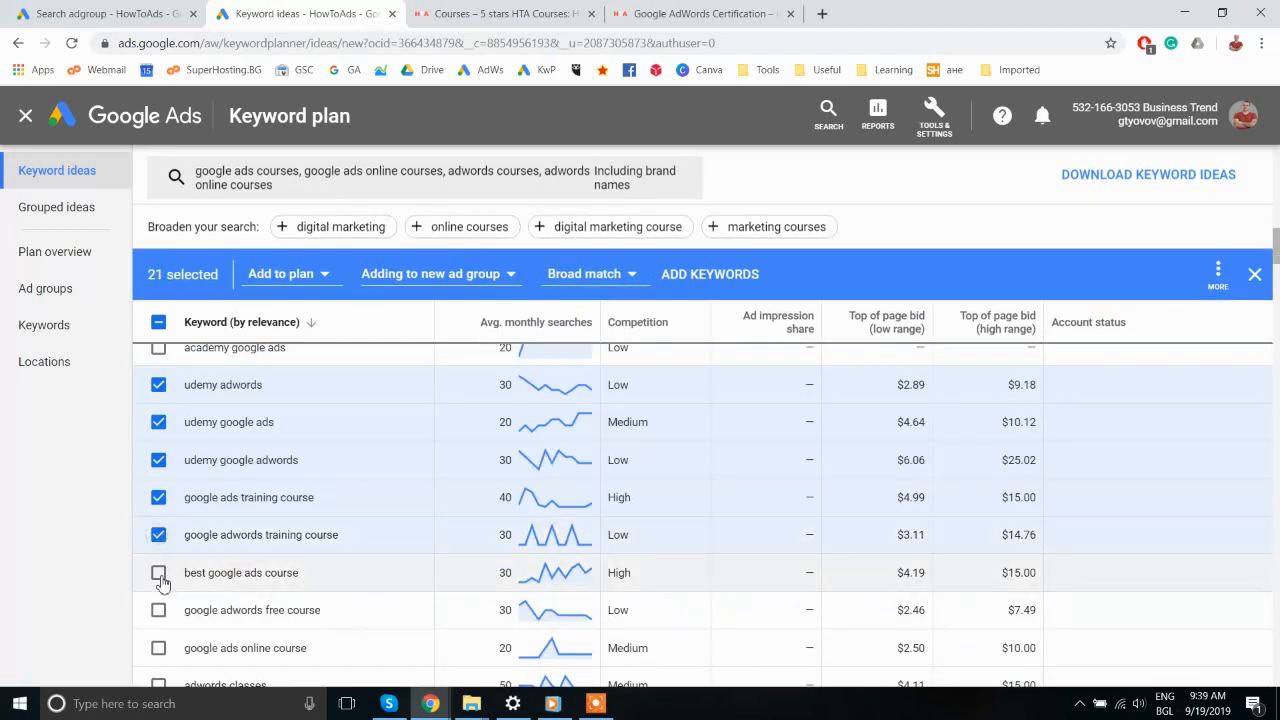
click(158, 574)
scroll(203, 590, down, 1)
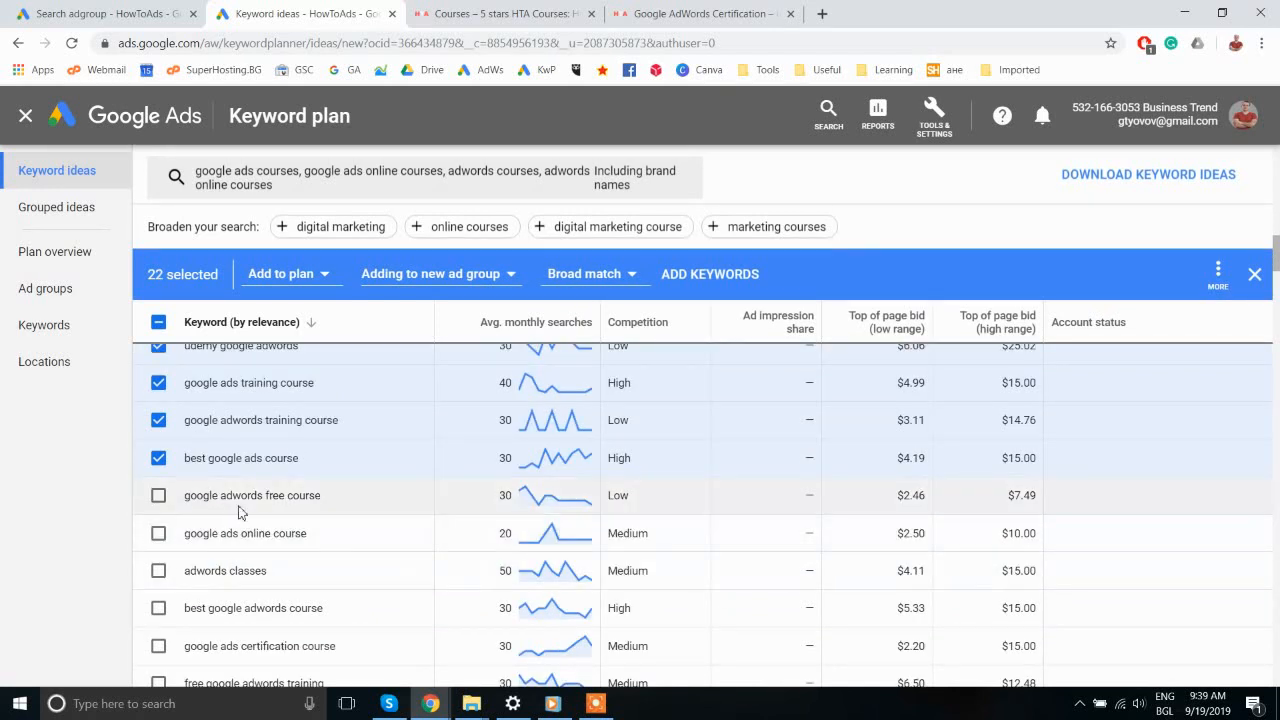
drag(257, 495, 323, 503)
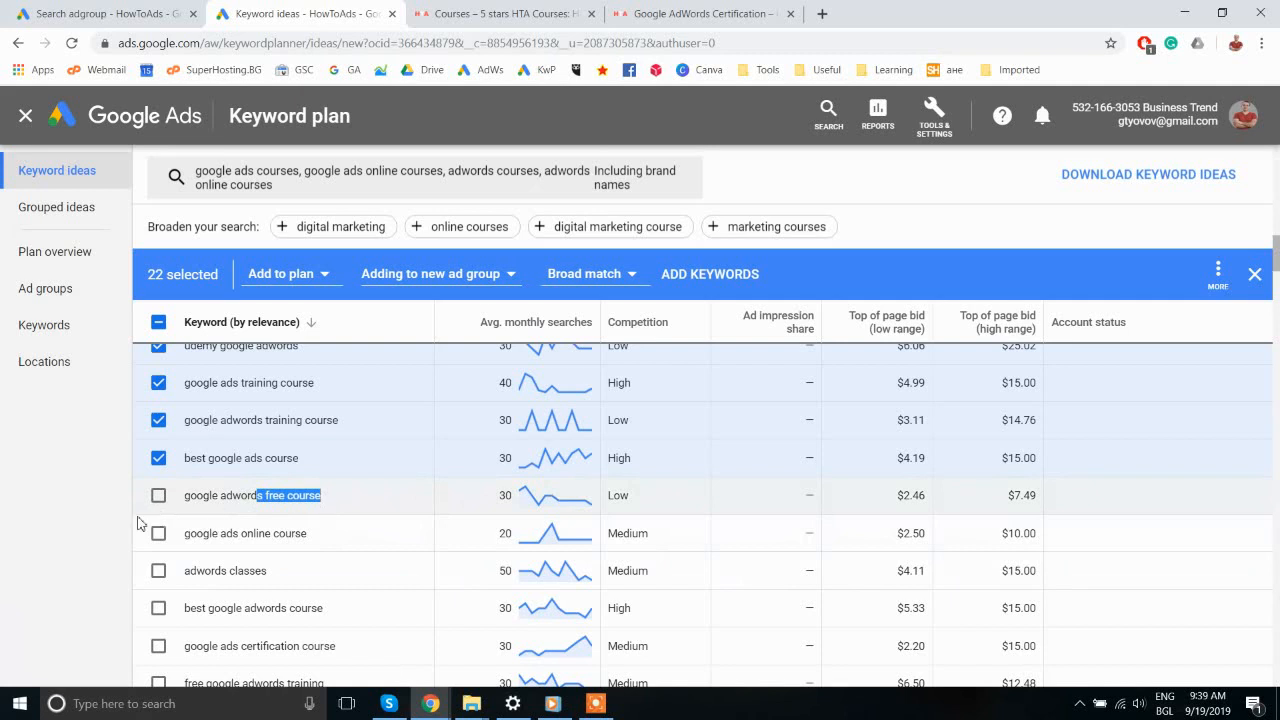
click(67, 579)
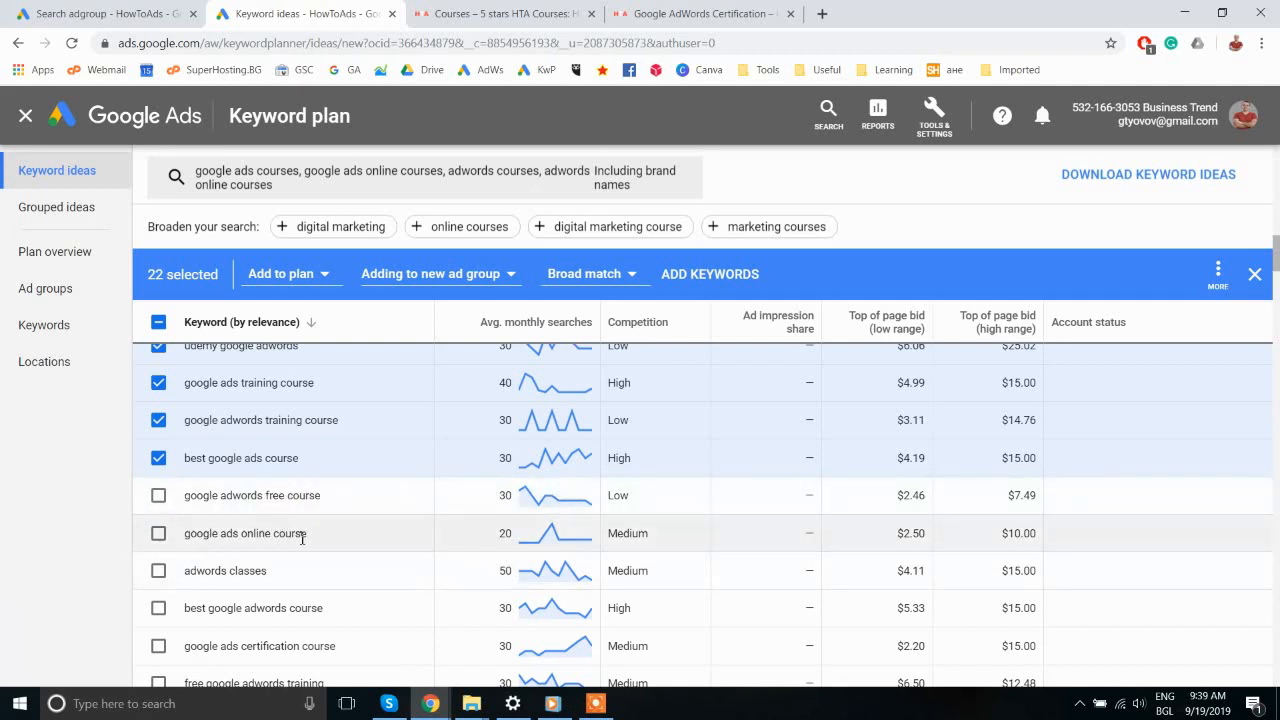
Step: Select the keyword ideas "google ads online course", "best google adwords course" and "google ads certification course"
click(159, 538)
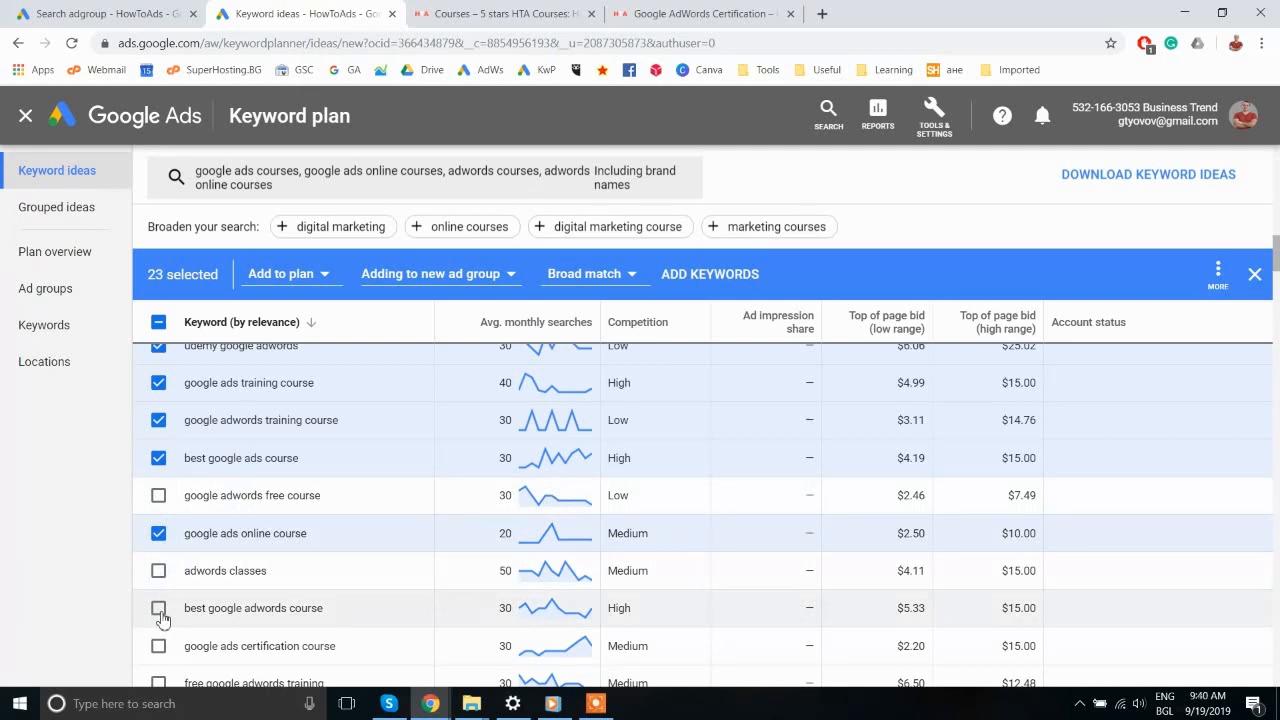
click(158, 612)
scroll(212, 625, down, 2)
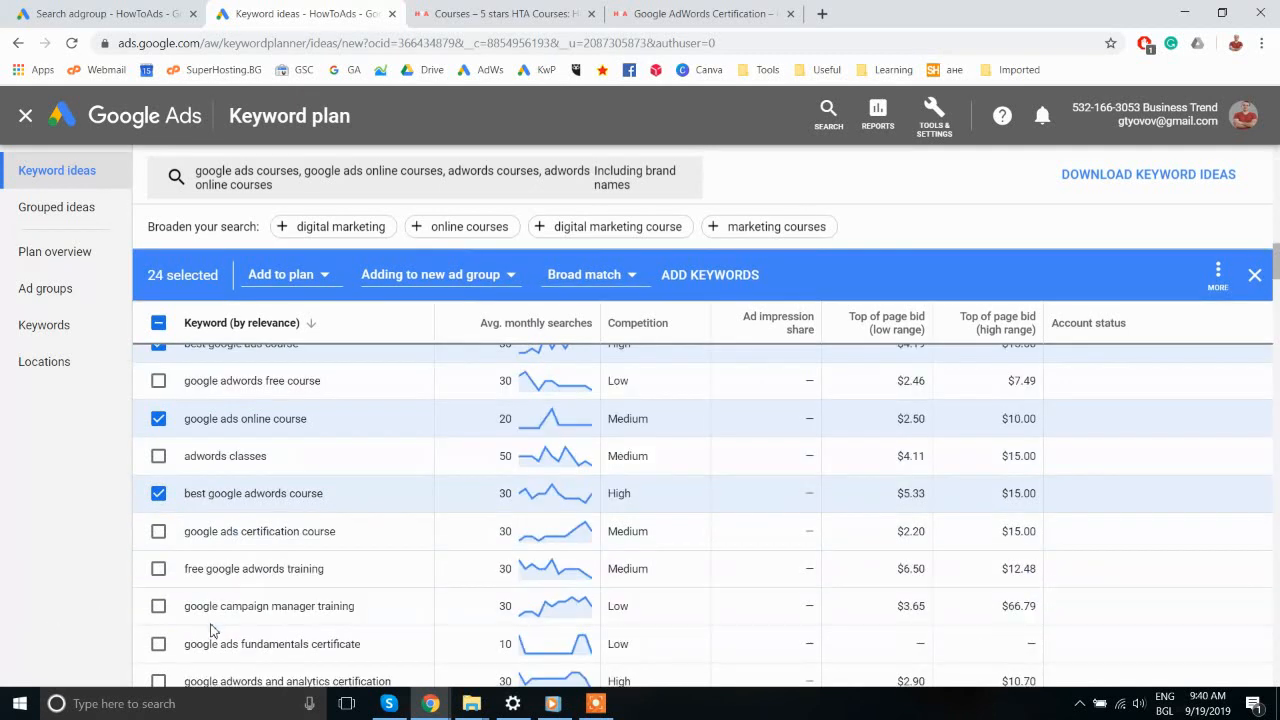
click(158, 531)
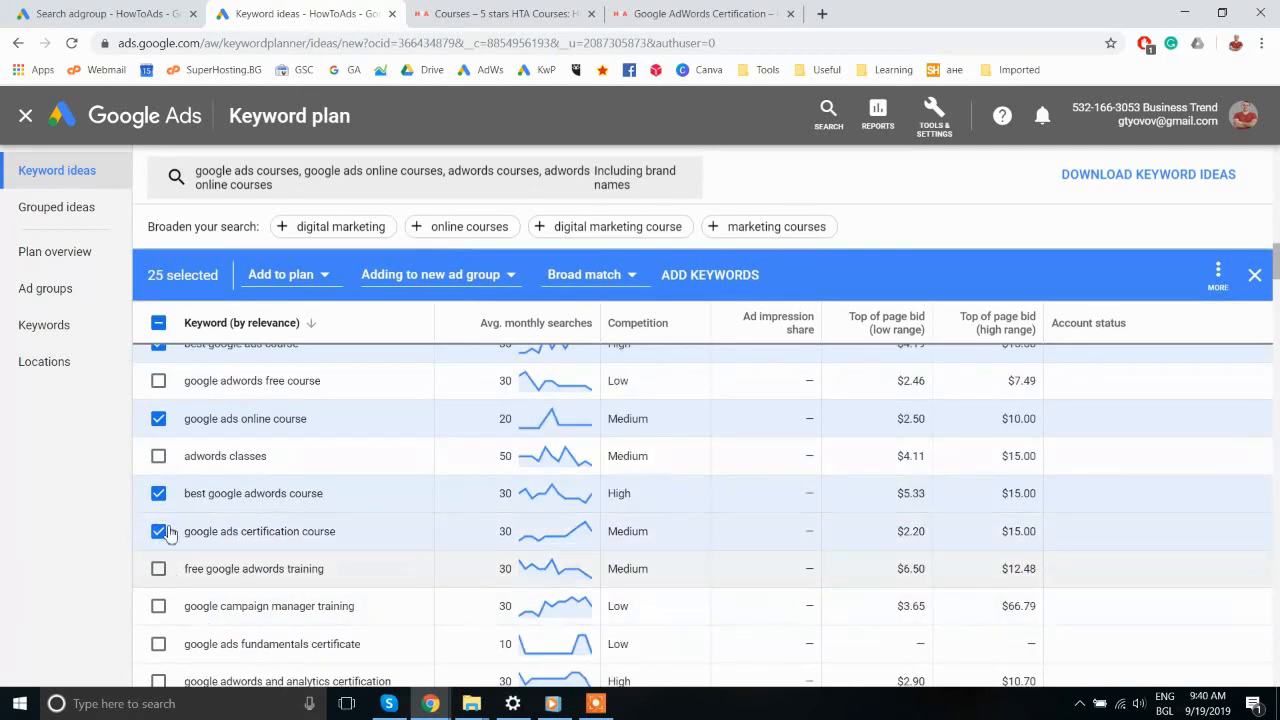
drag(190, 535, 340, 533)
click(338, 531)
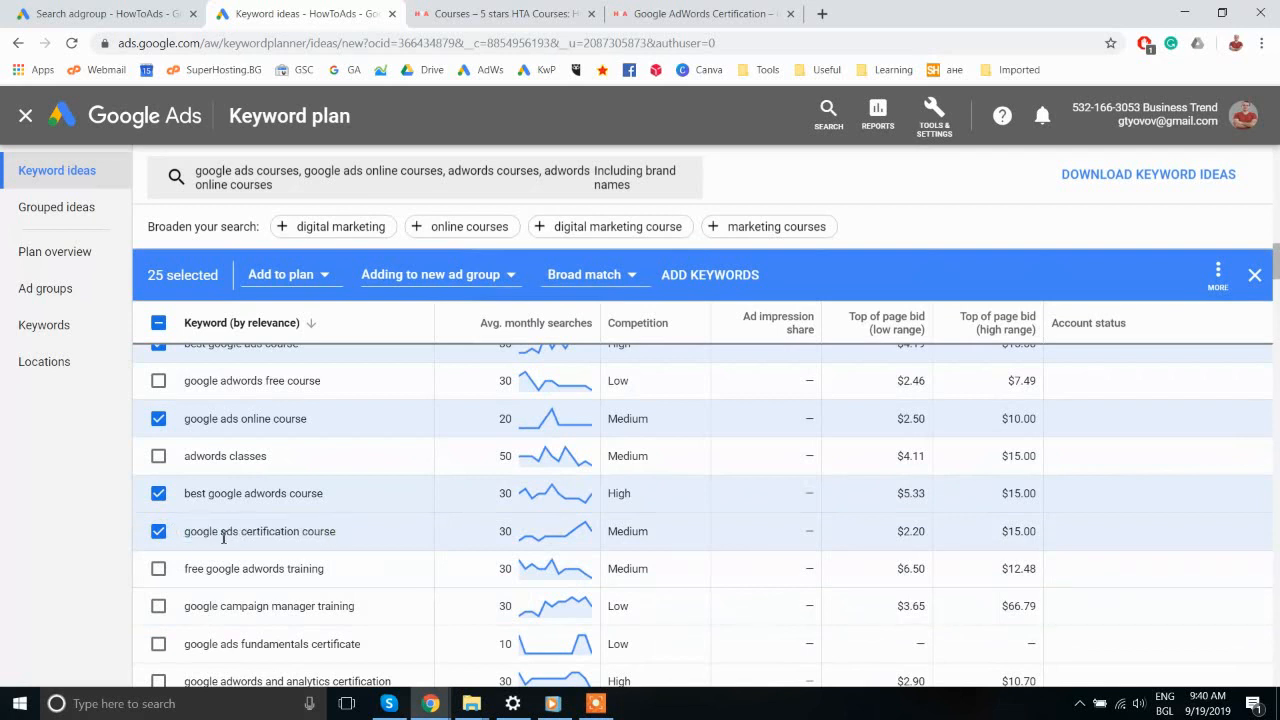
drag(203, 534, 334, 533)
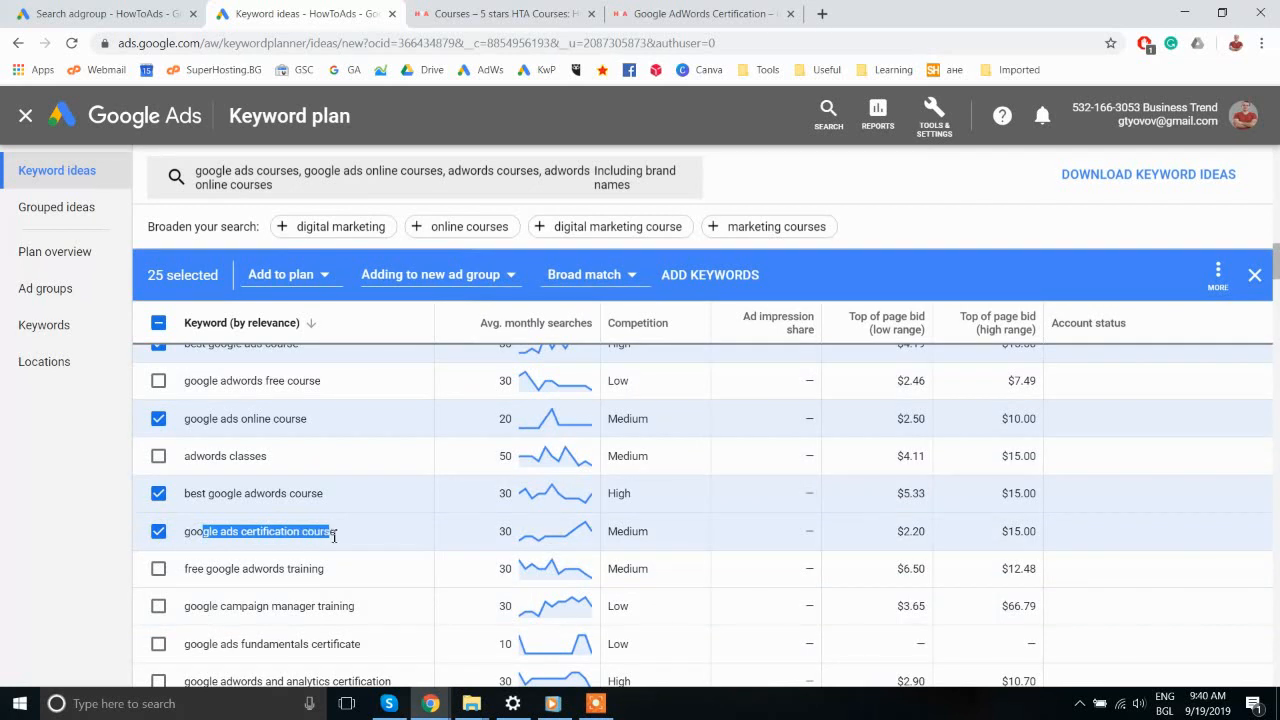
click(105, 557)
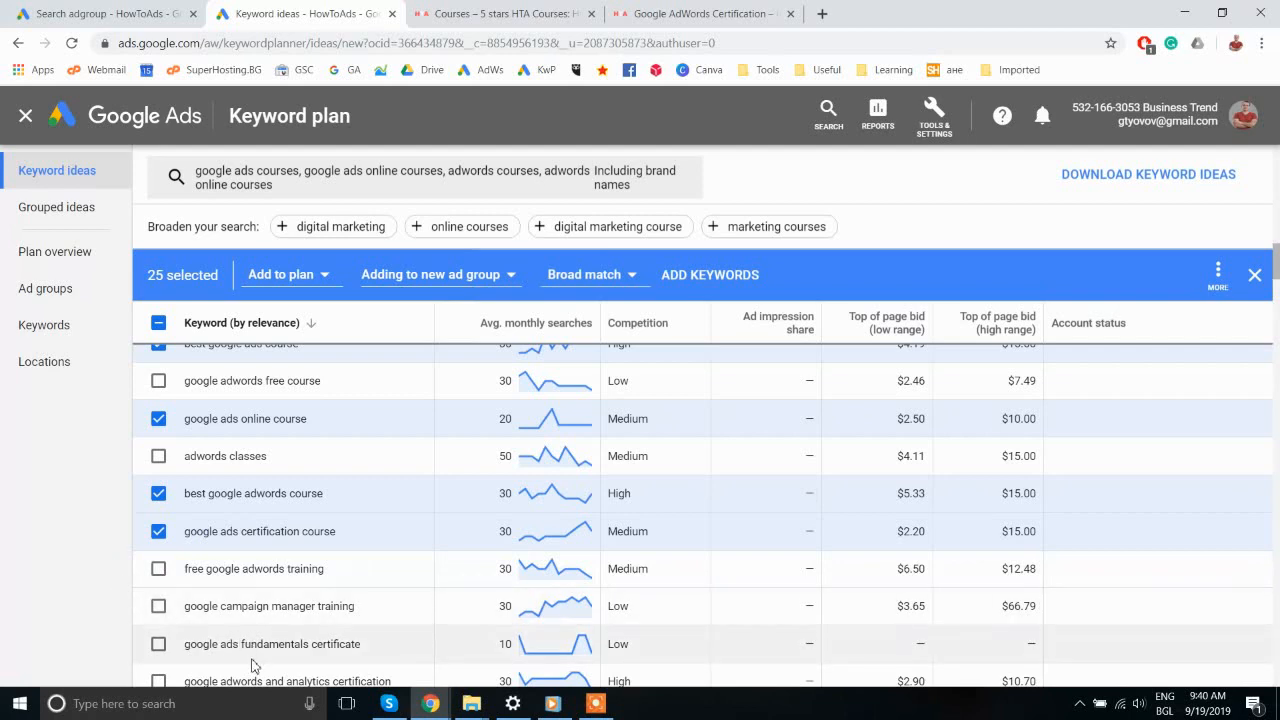
scroll(252, 666, down, 3)
scroll(252, 660, up, 5)
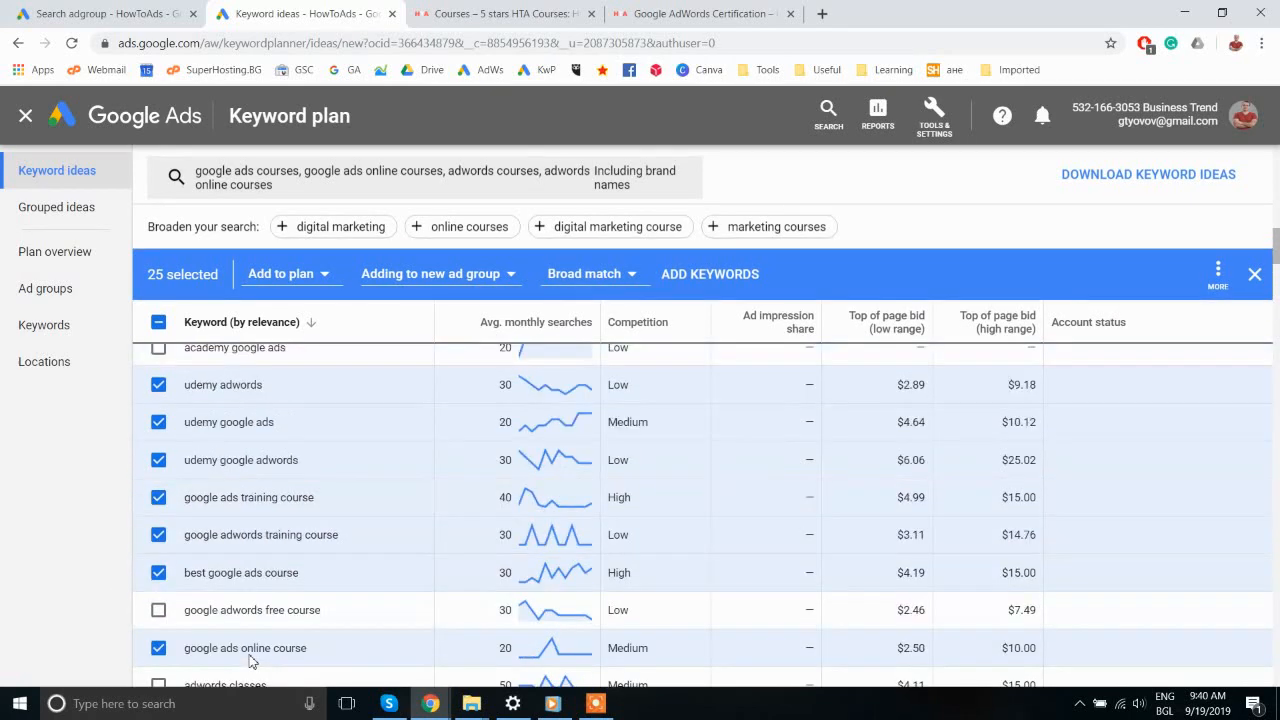
Step: Review the match type, new ad group and negative keyword options available for the selected keyword ideas
scroll(250, 657, up, 5)
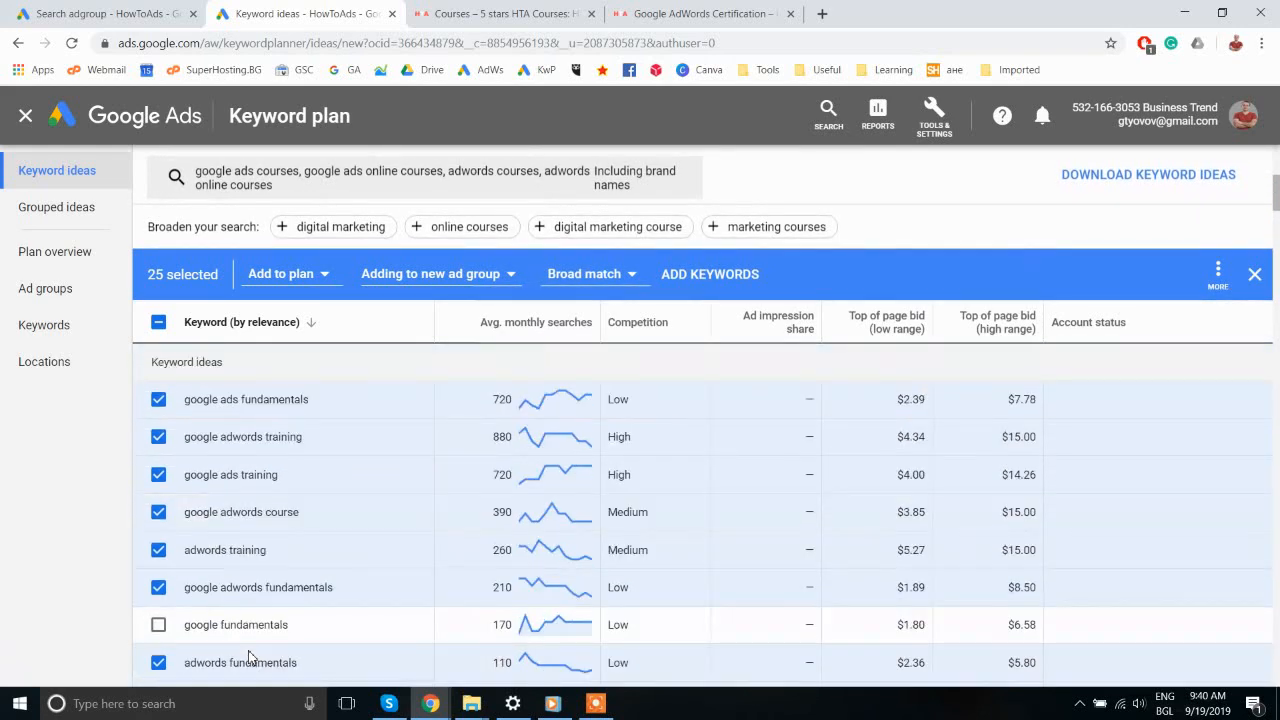
scroll(250, 657, up, 2)
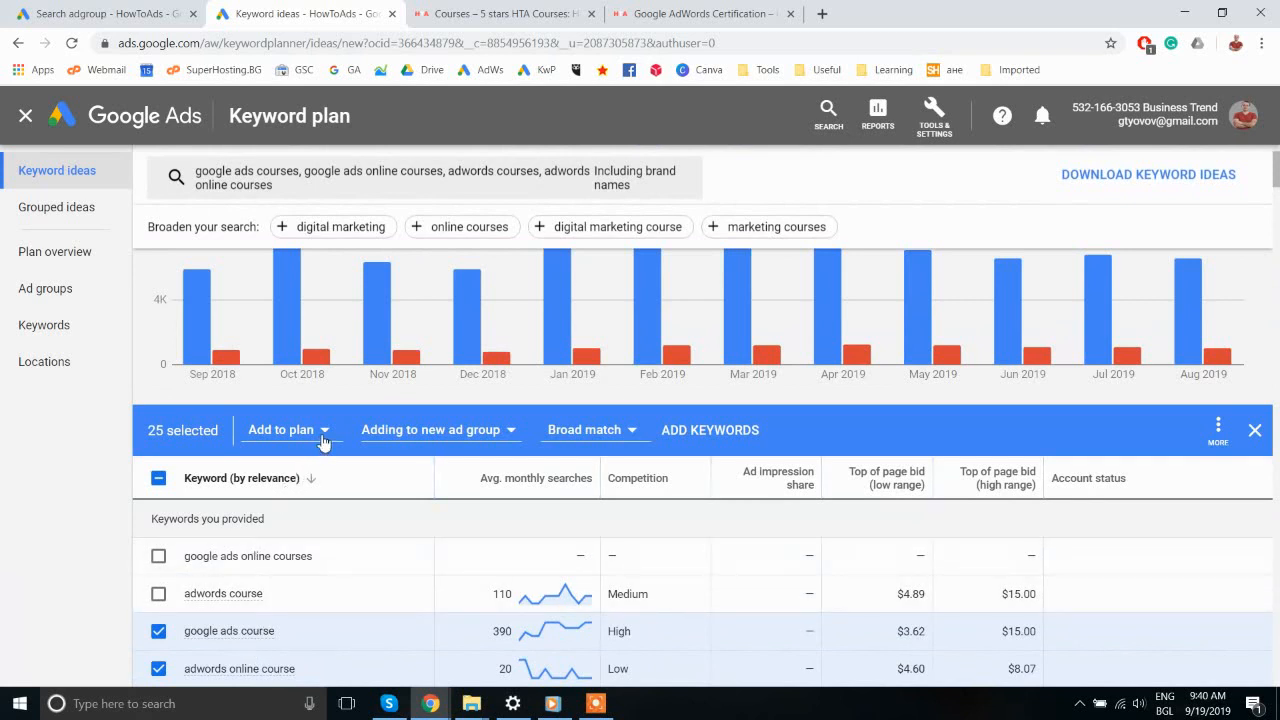
click(575, 432)
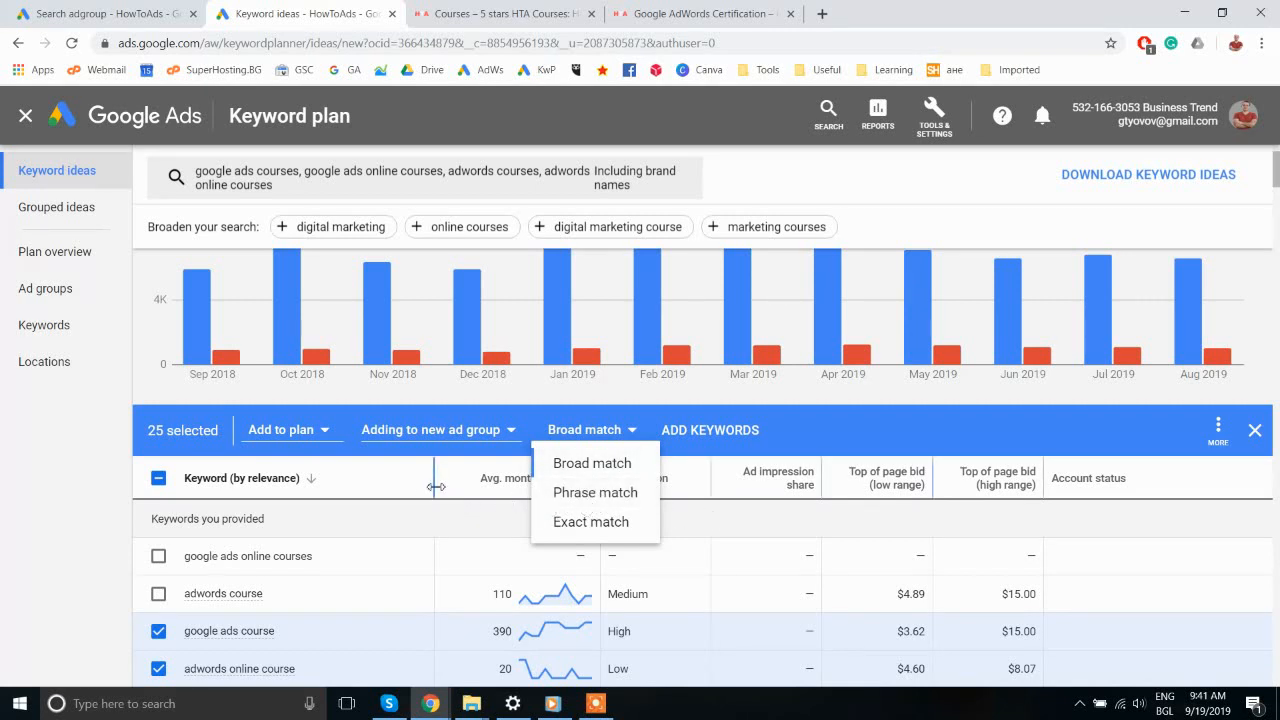
click(448, 440)
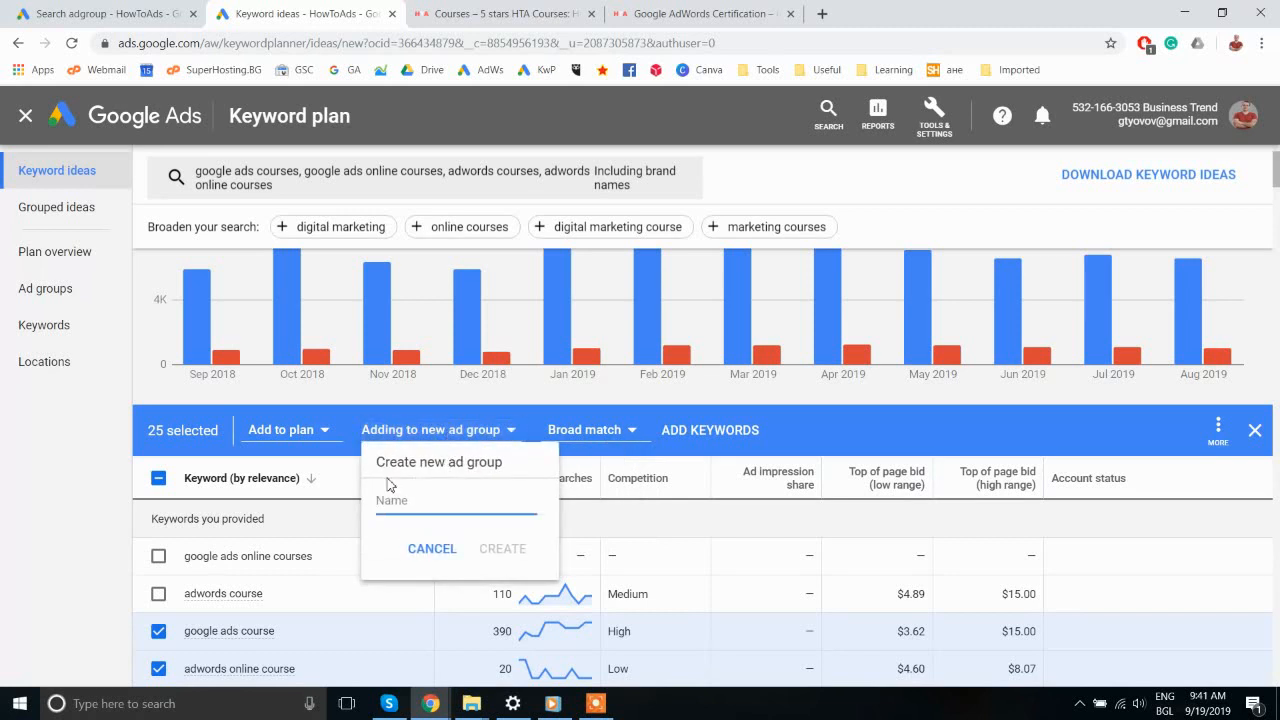
click(482, 440)
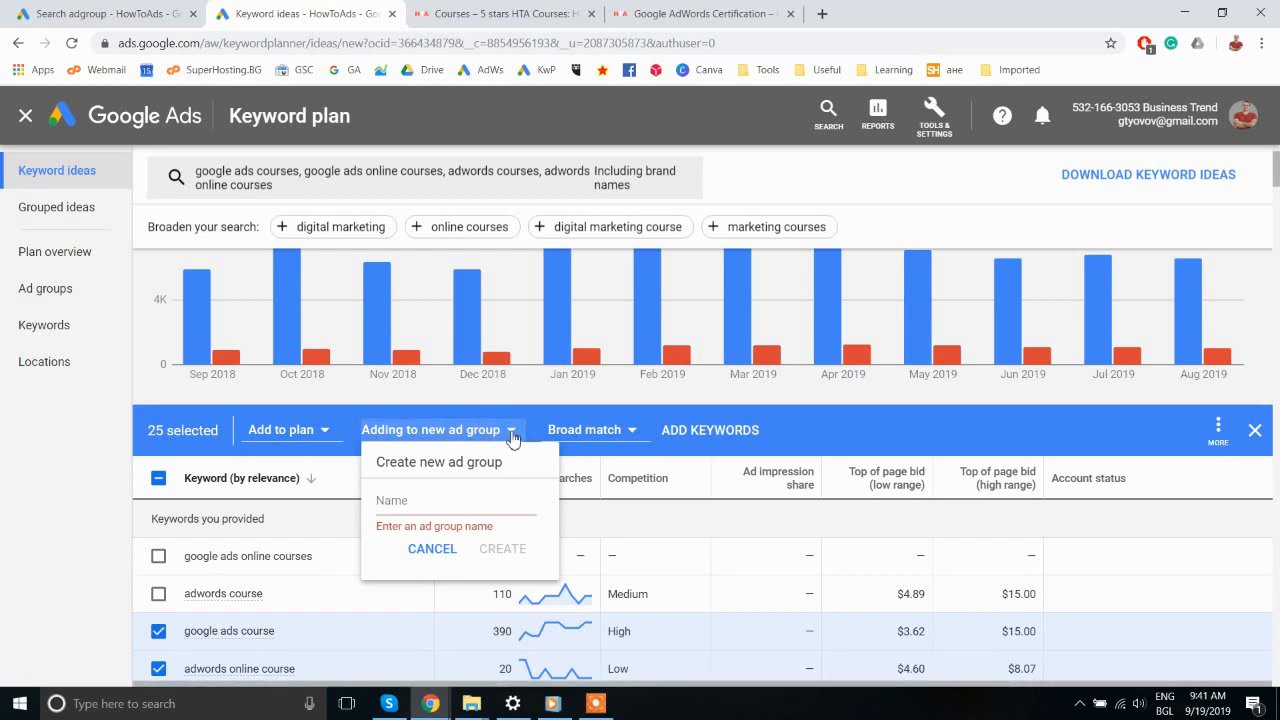
click(632, 508)
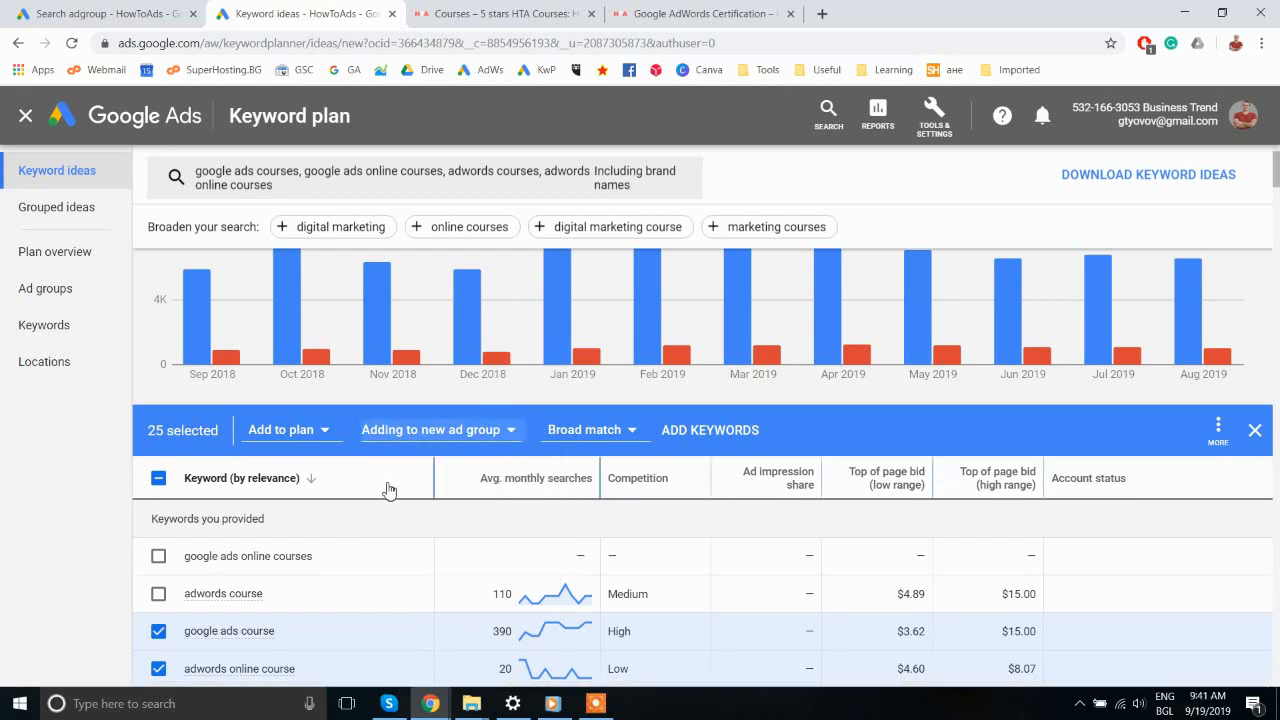
click(633, 437)
click(640, 436)
click(1218, 430)
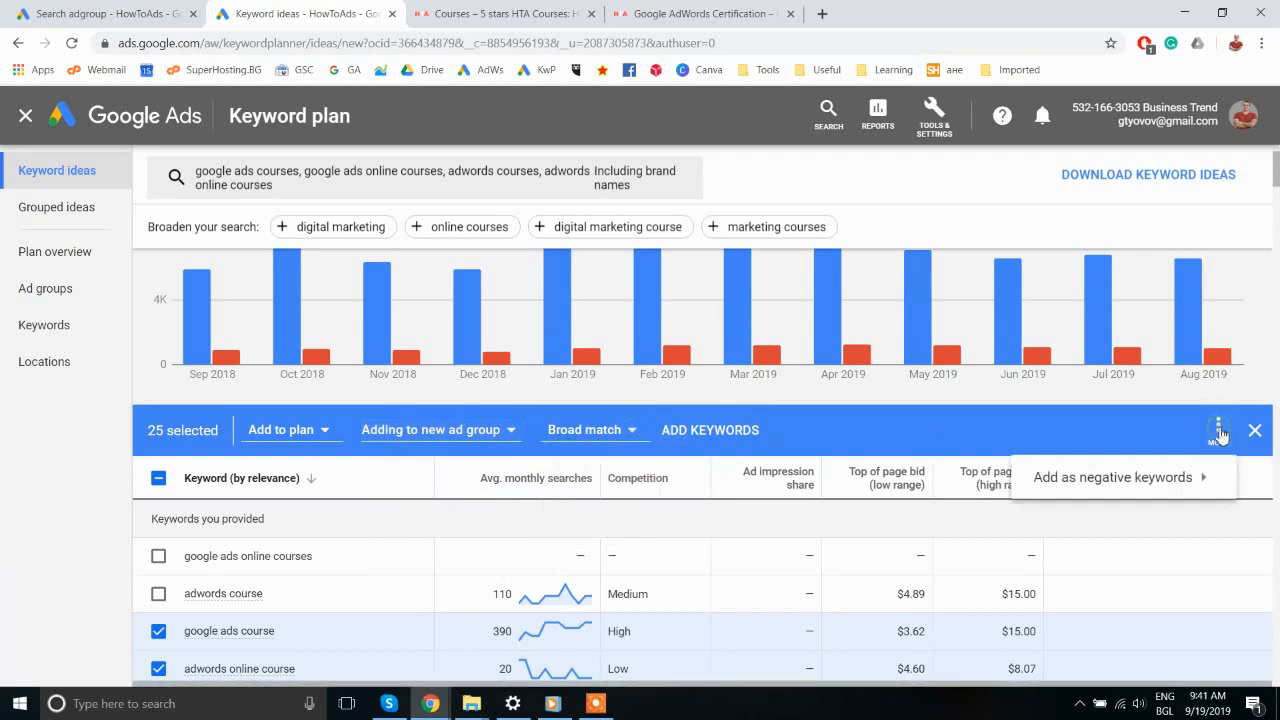
mouse_move(1167, 478)
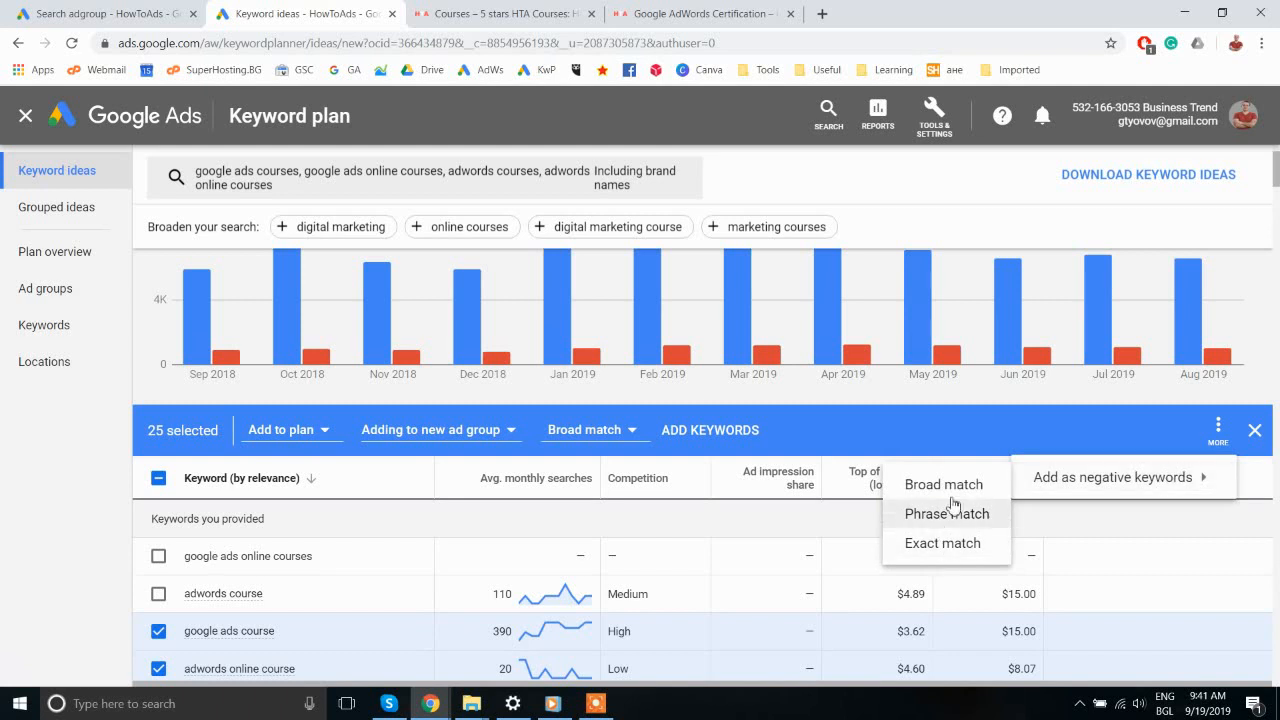
click(631, 526)
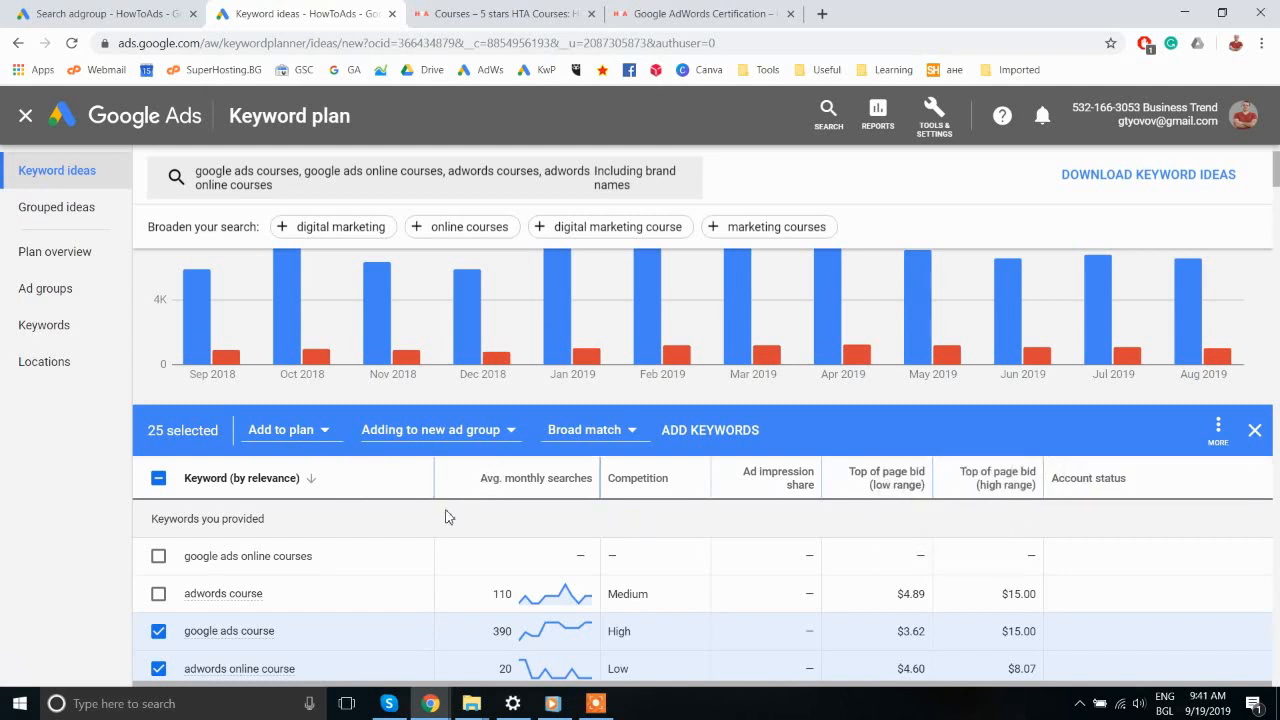
Step: Set the selected keywords to be added to the existing campaign "Google Ads search USA"
click(600, 436)
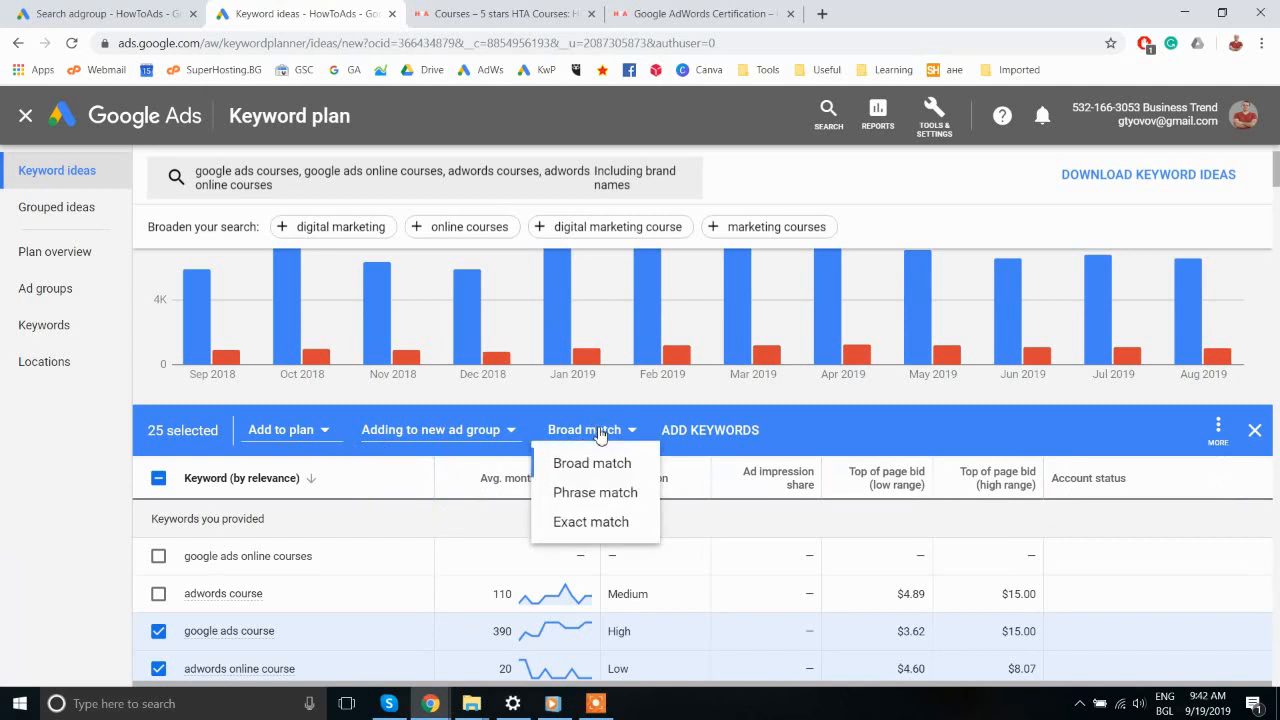
click(323, 437)
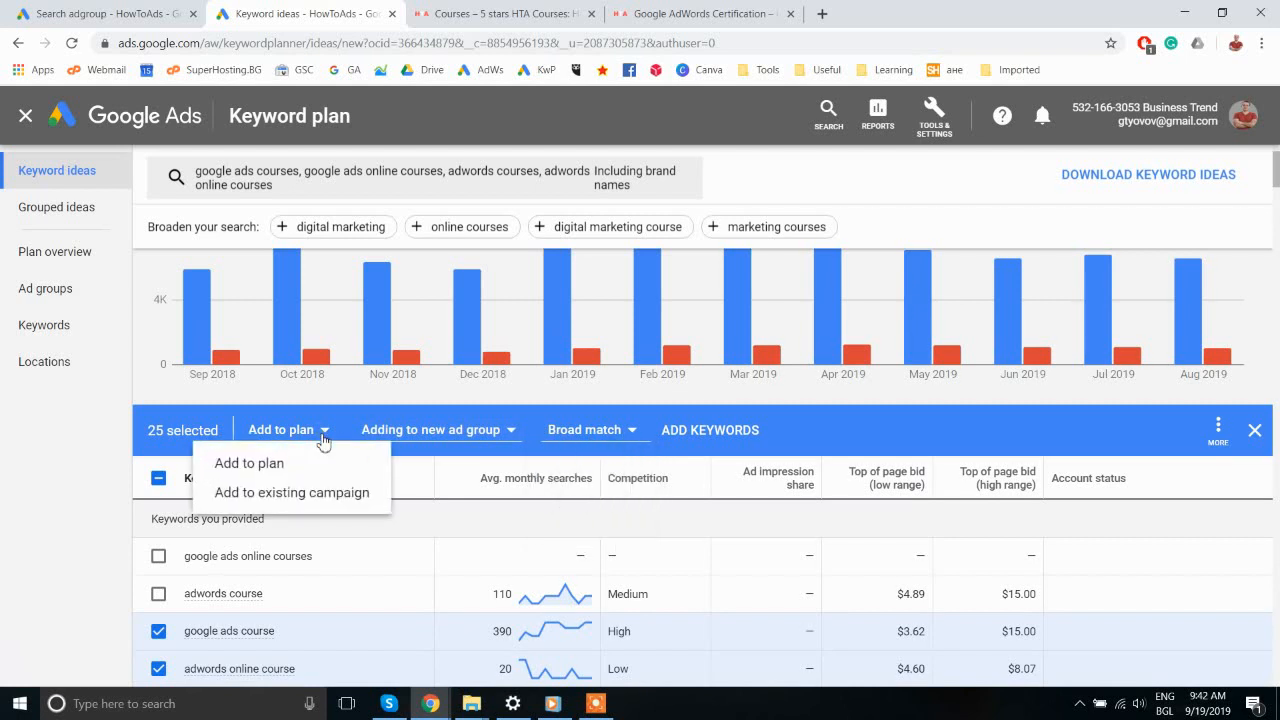
click(360, 494)
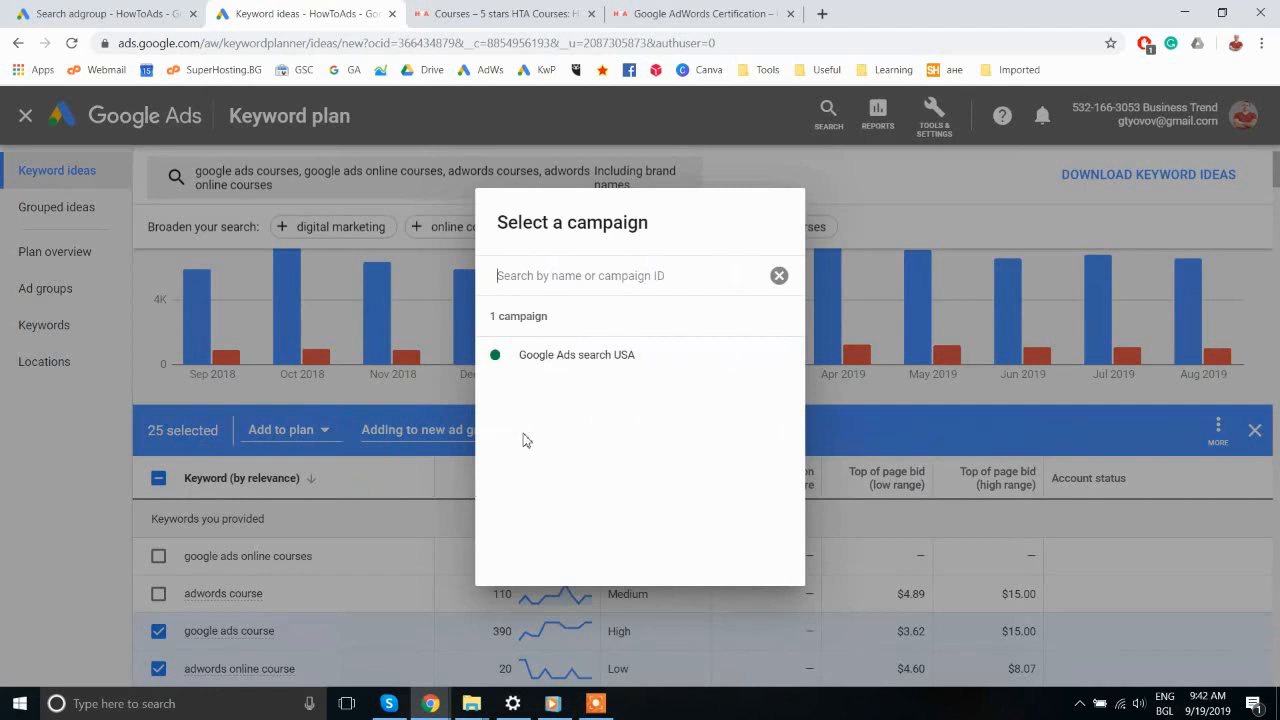
click(552, 370)
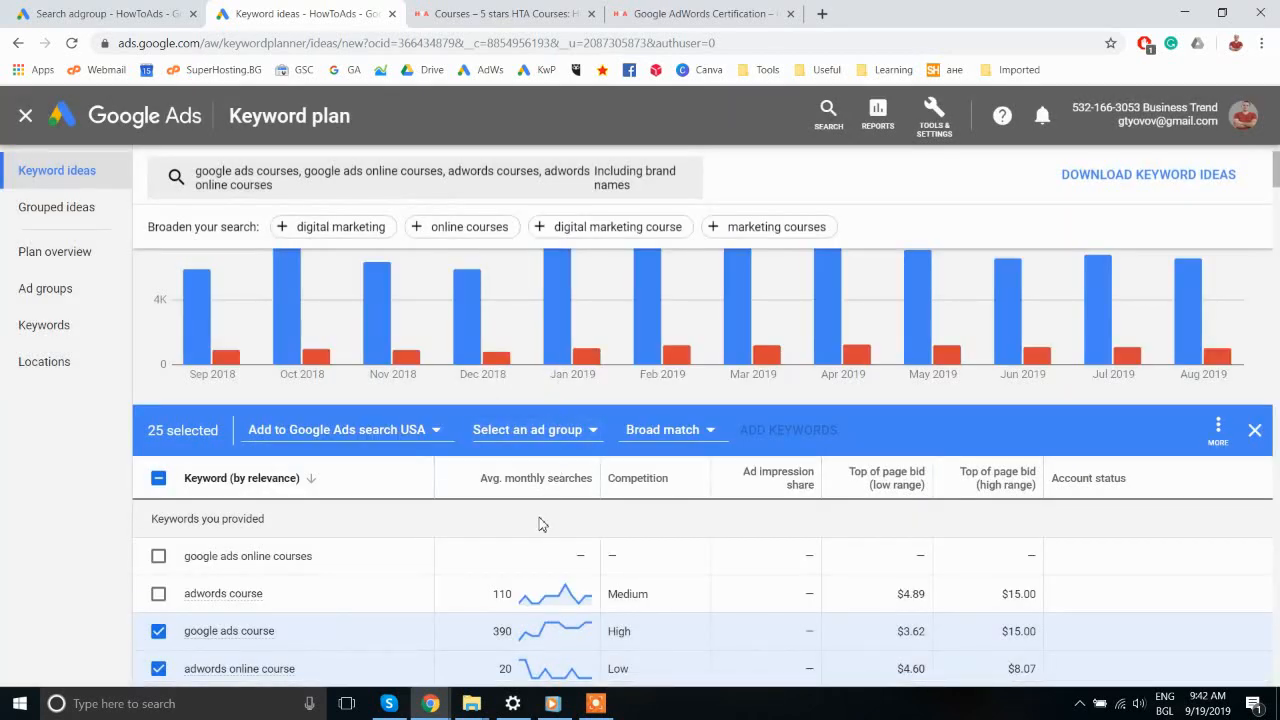
click(401, 435)
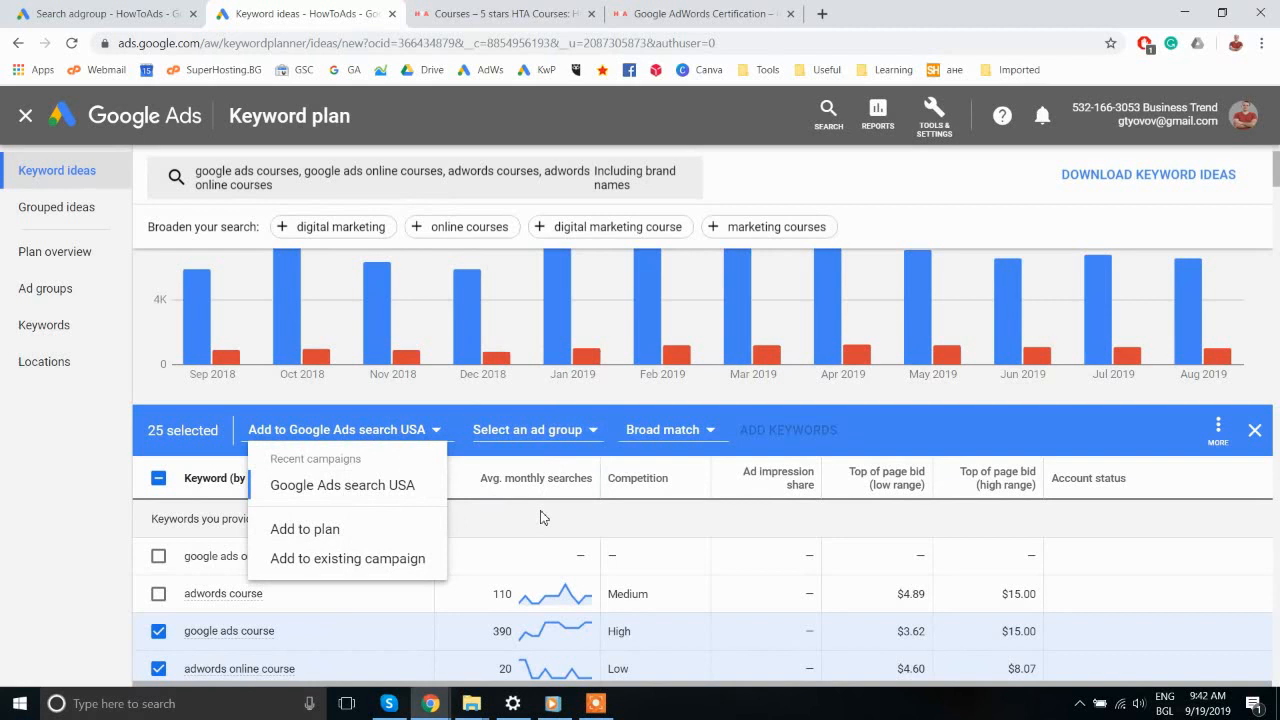
click(392, 486)
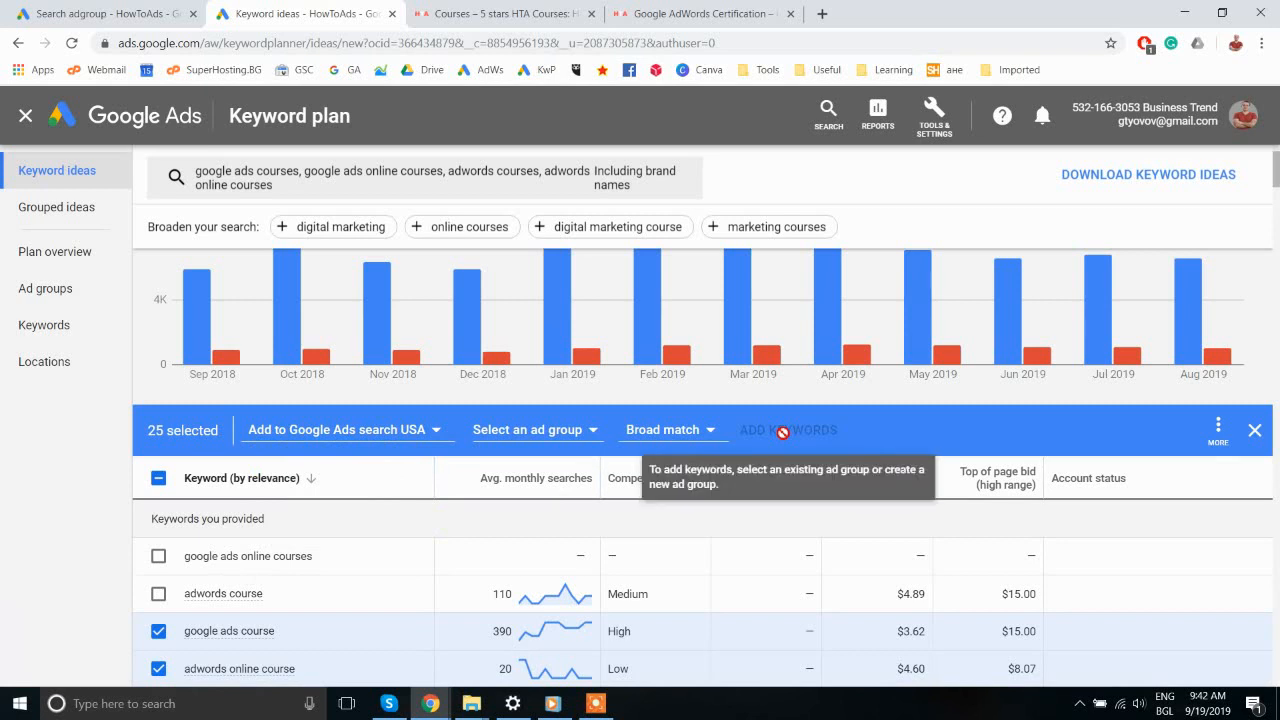
Step: Search the campaign's ad groups for "google ads search USA 2019", clear the search and reselect the campaign "Google Ads search USA"
click(546, 432)
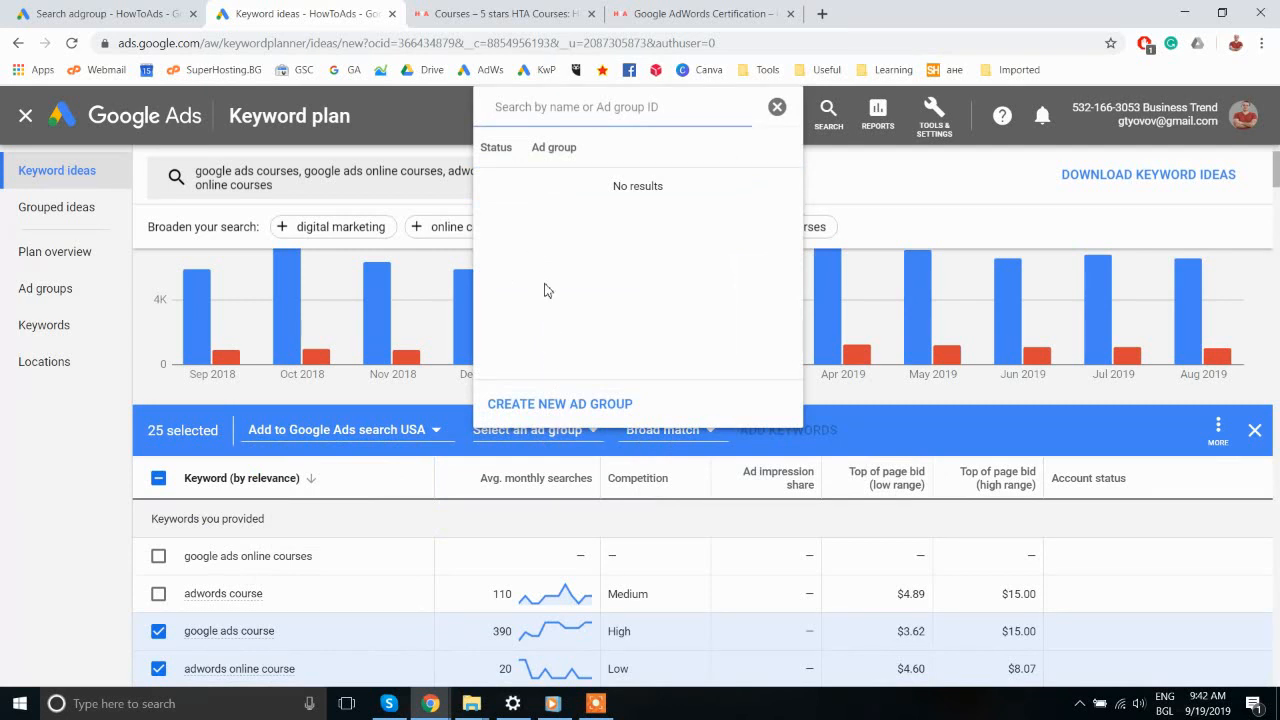
text(g)
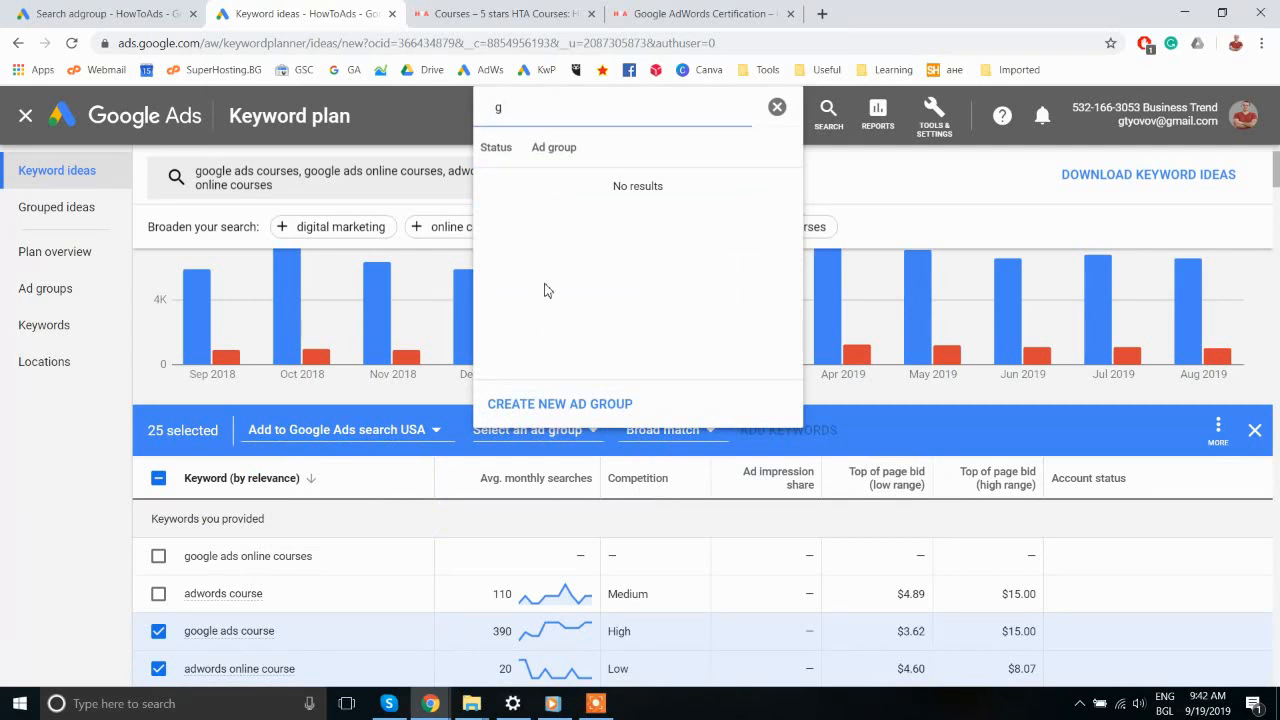
text(oogle ads se)
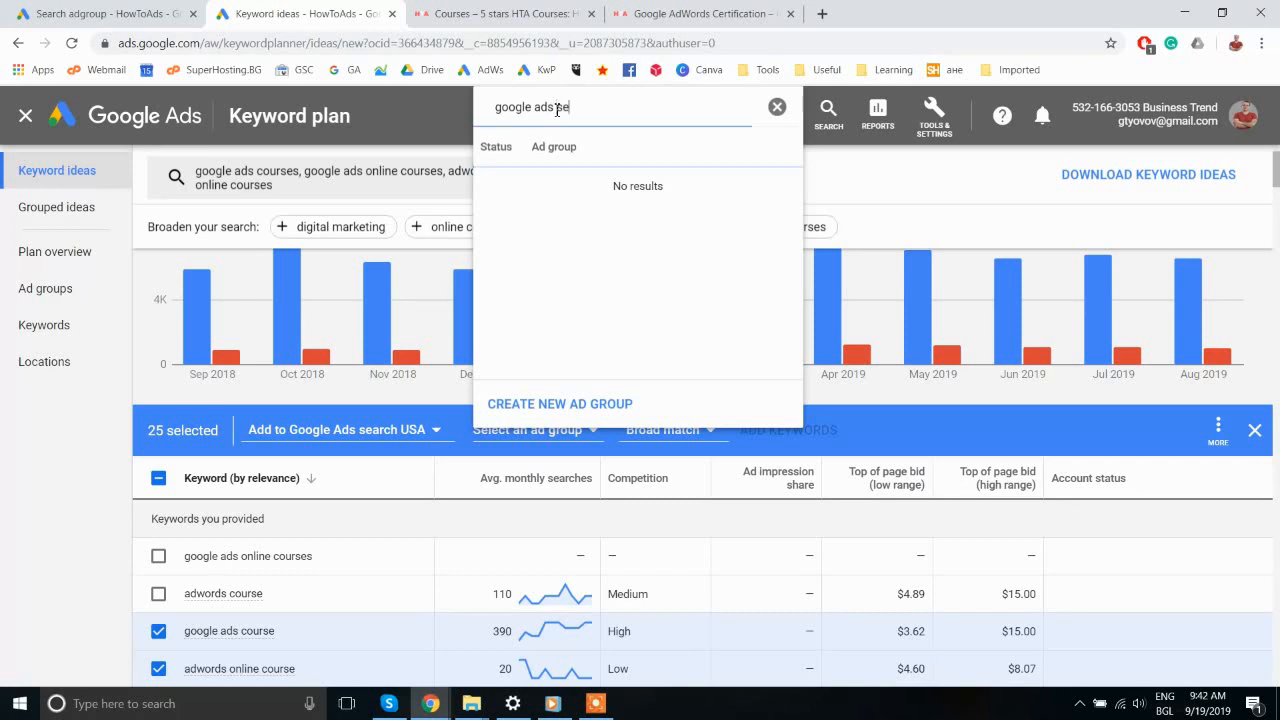
text(arch US)
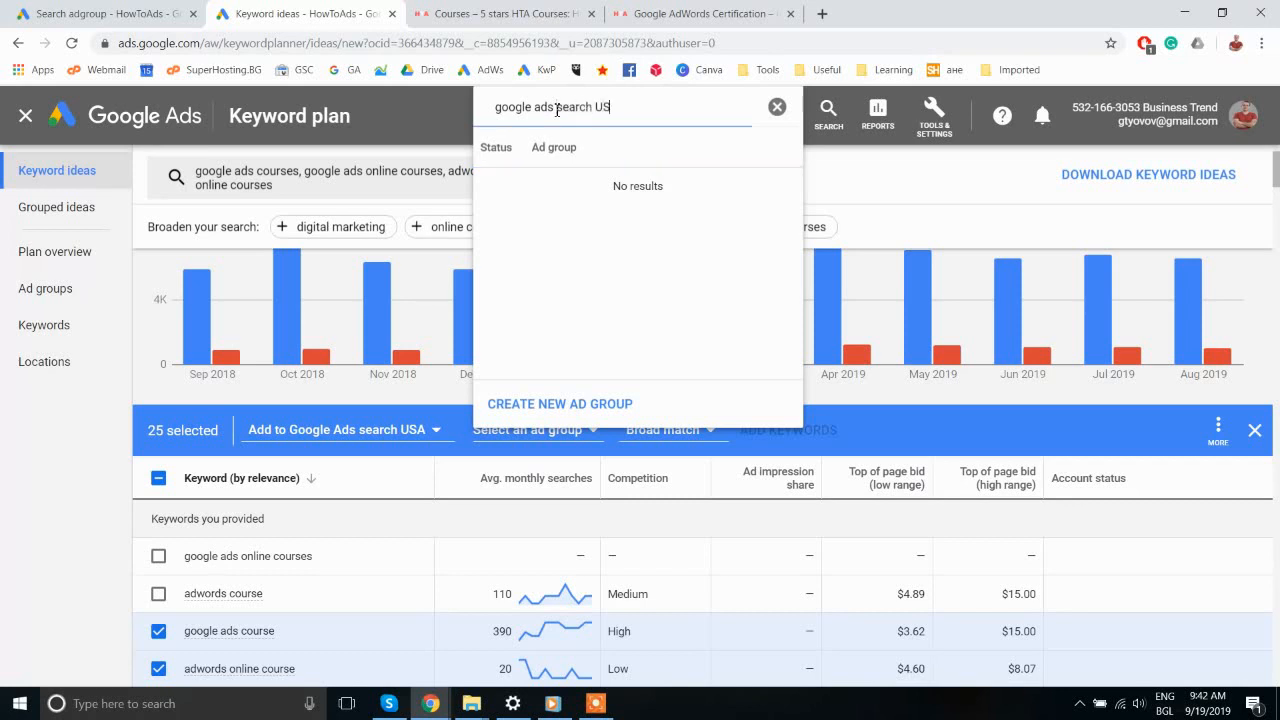
text(A 2018)
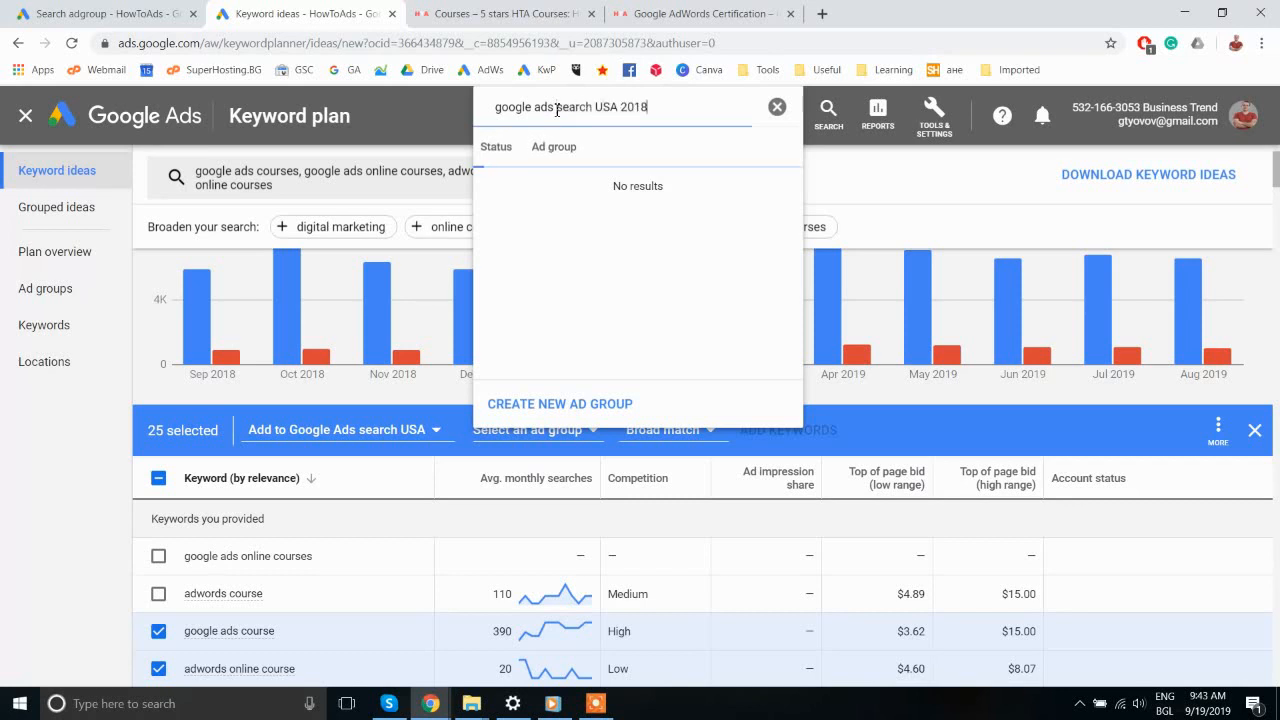
key(BackSpace)
text(9)
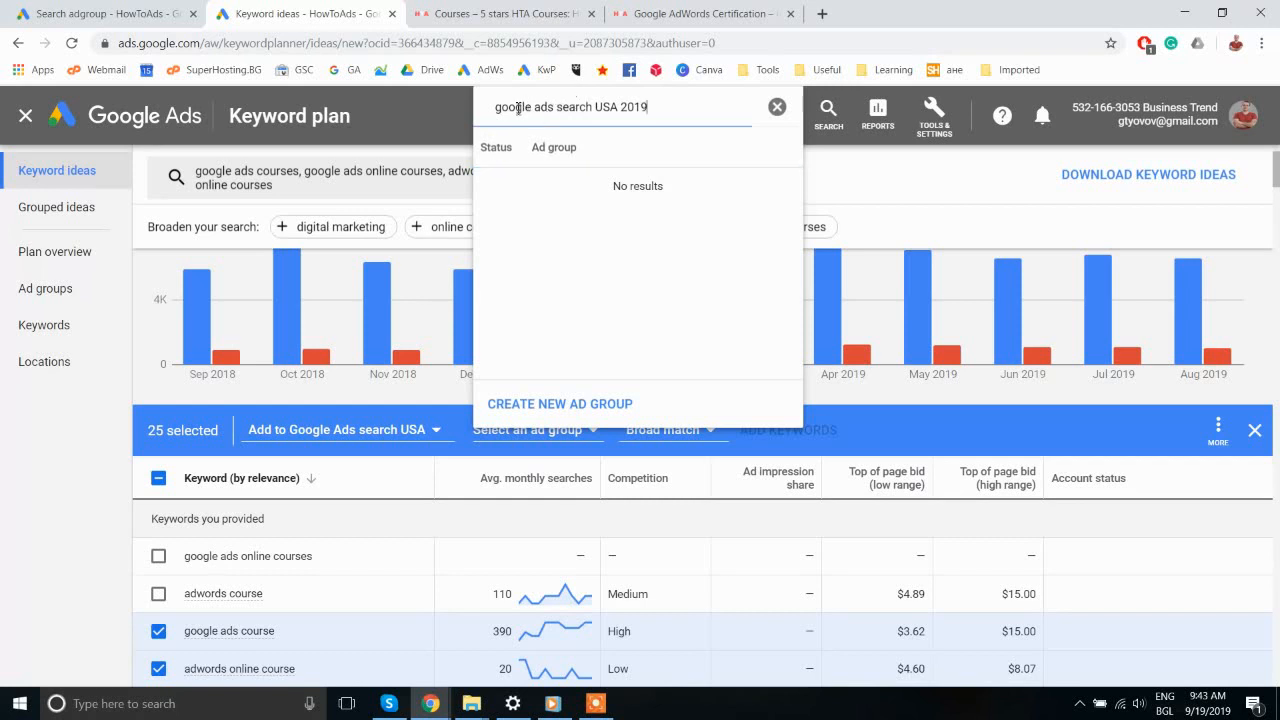
click(776, 107)
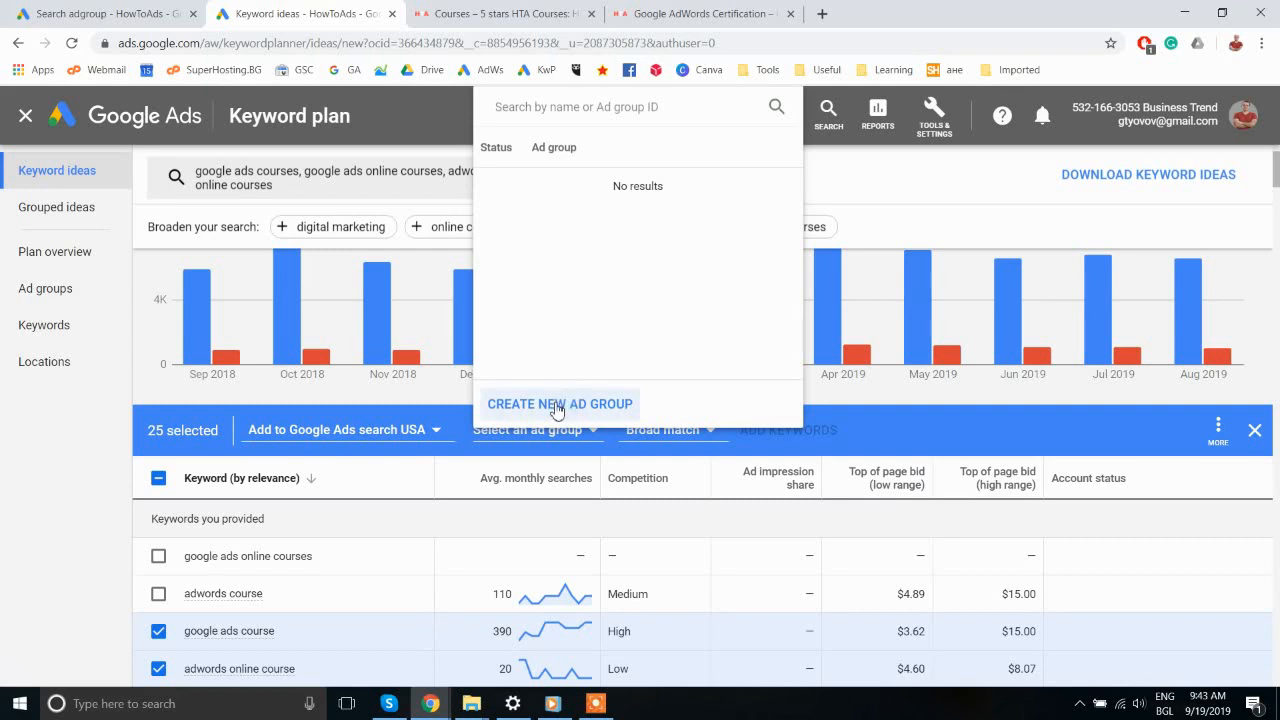
click(484, 460)
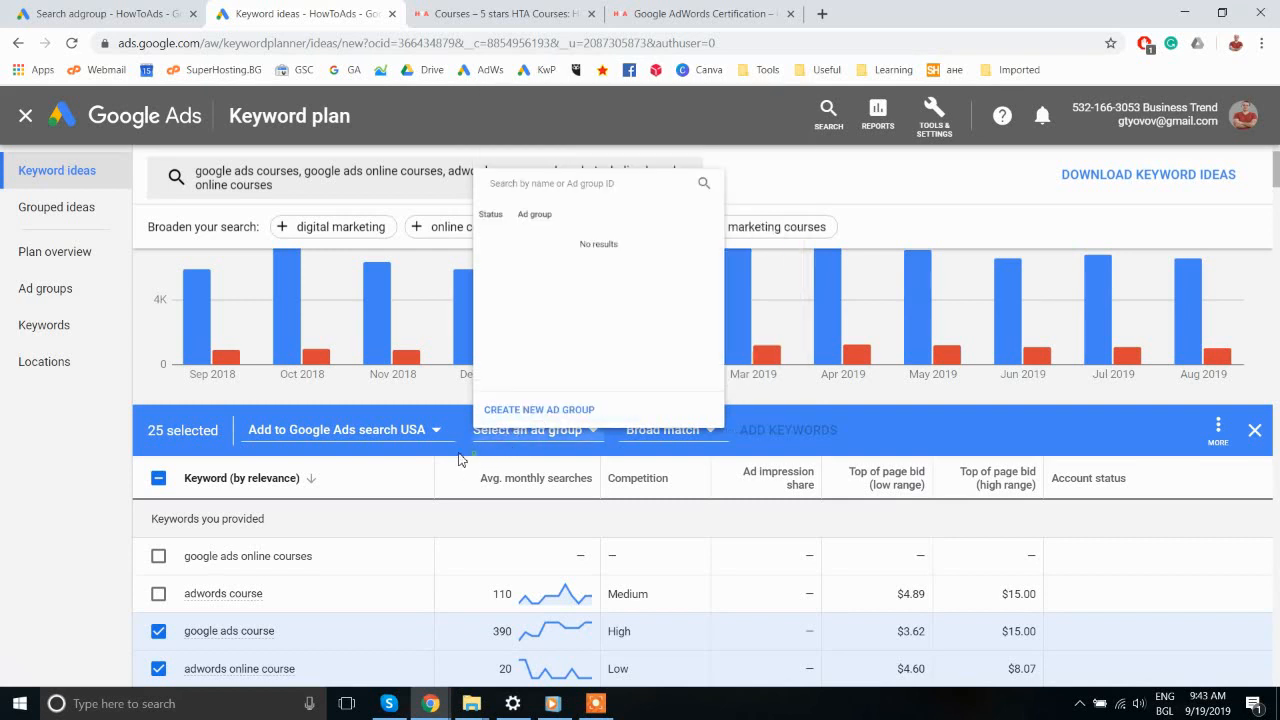
click(400, 430)
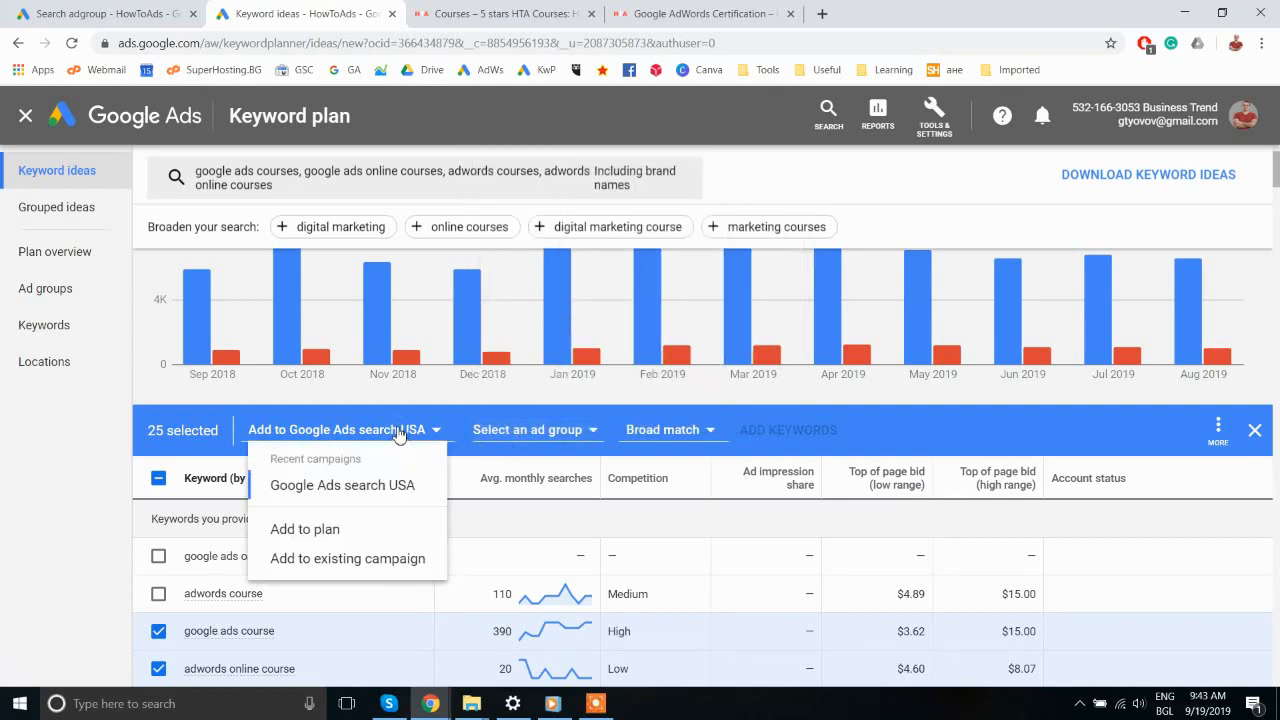
click(349, 486)
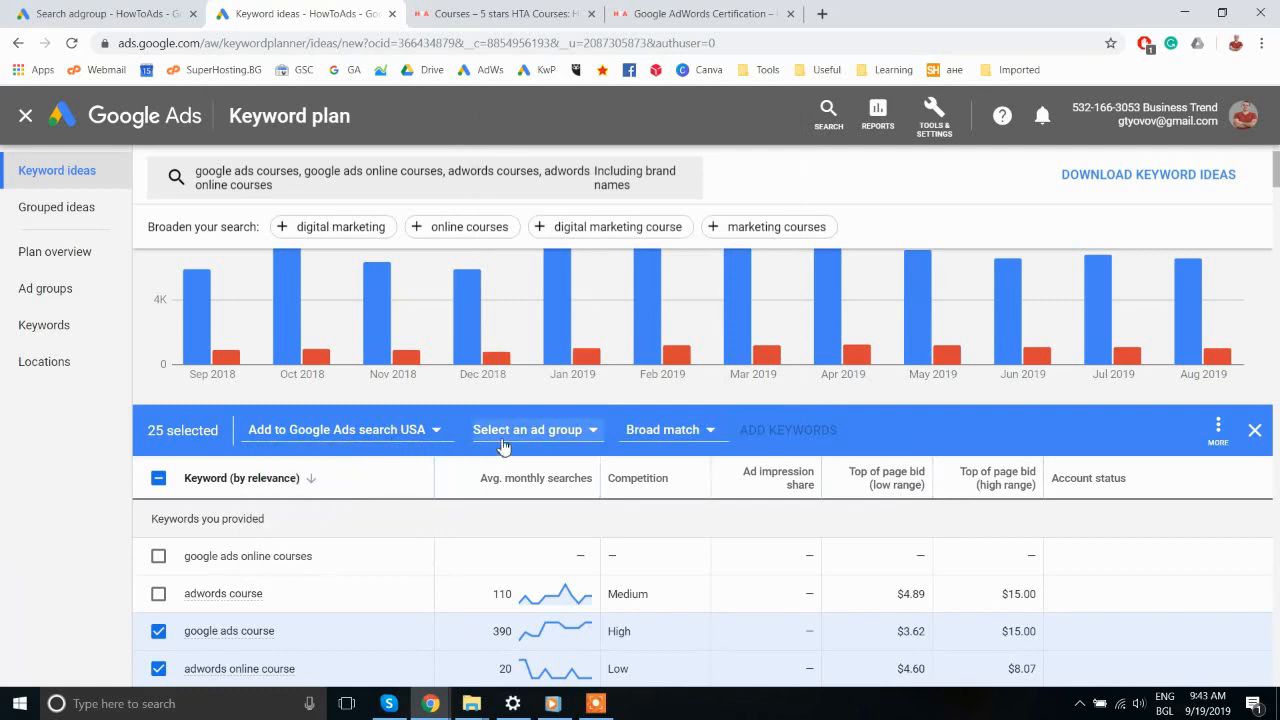
Step: In the new campaign setup, enter the keyword "google ads courses 2019" for the ad group and save it to proceed to ad creation
click(87, 11)
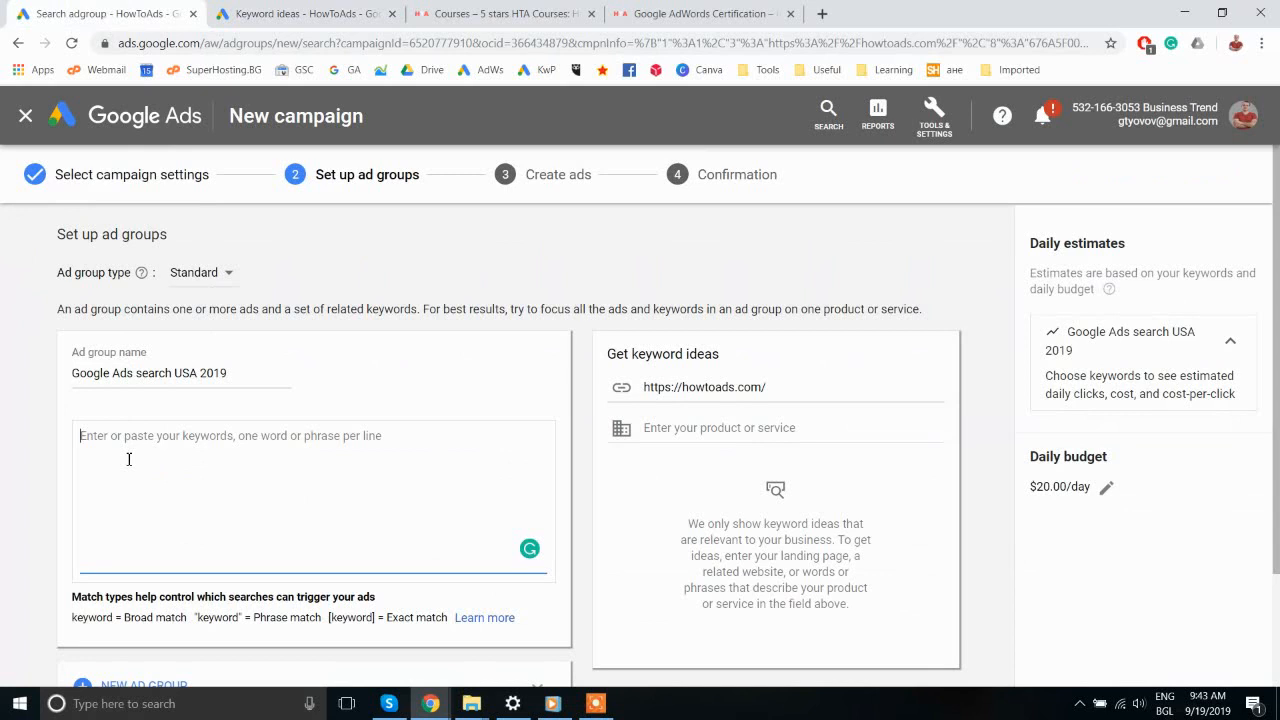
text(google)
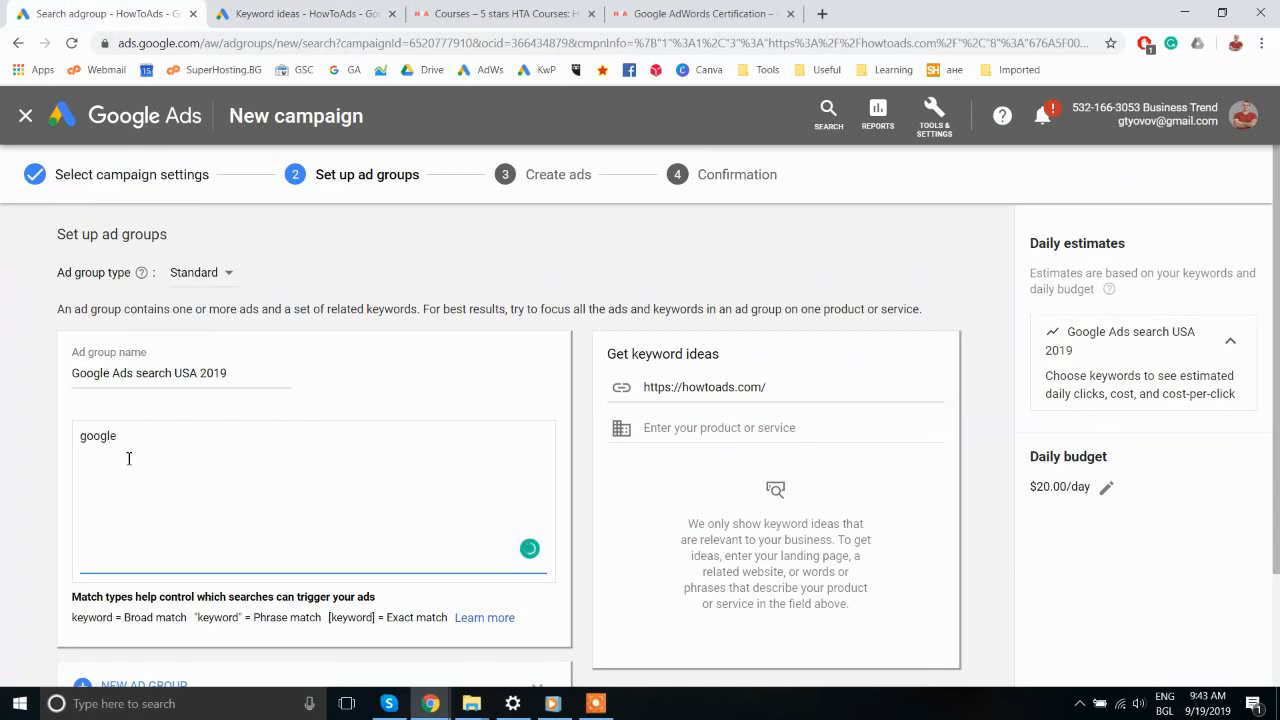
key(BackSpace)
key(BackSpace)
key(BackSpace)
key(BackSpace)
key(BackSpace)
key(BackSpace)
text(google)
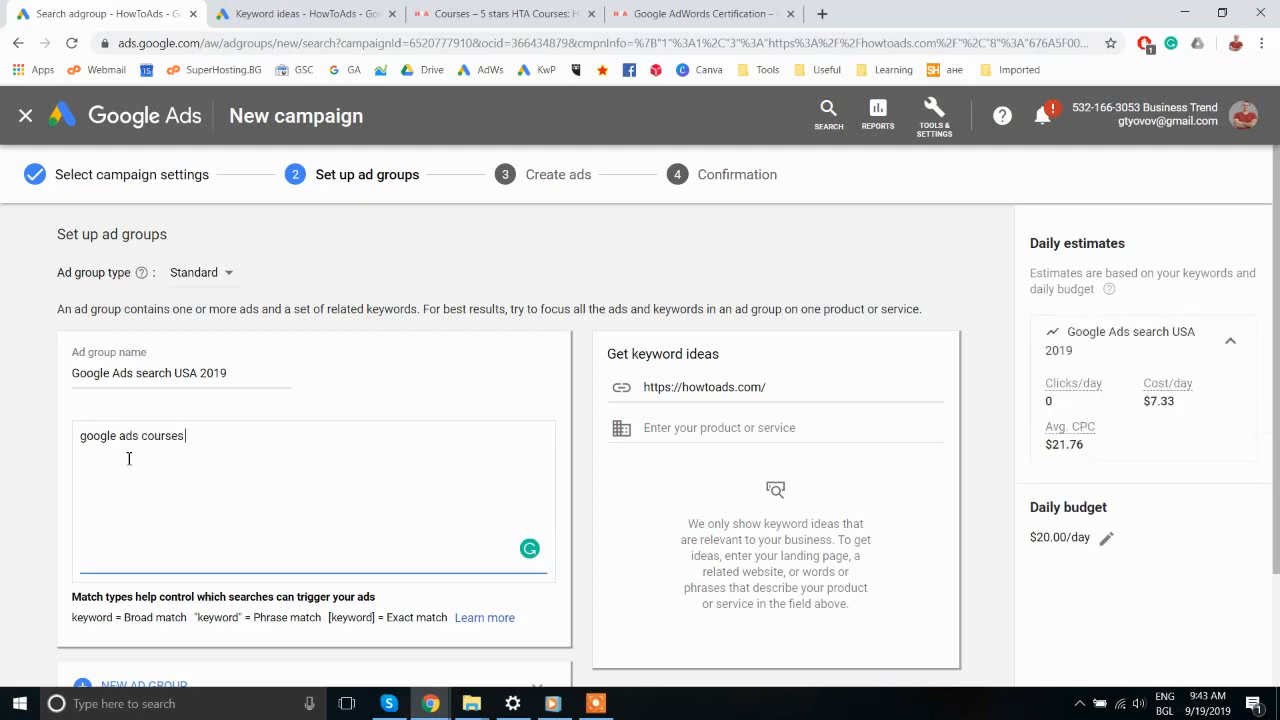
click(50, 439)
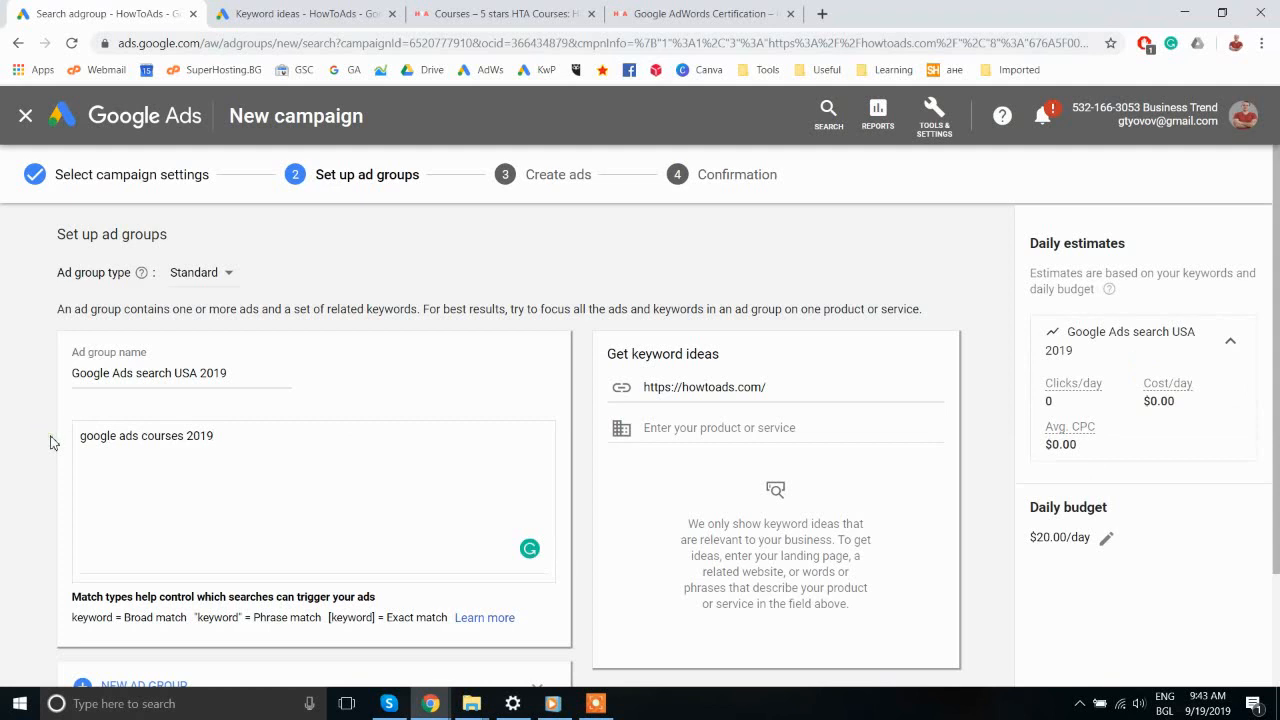
scroll(50, 442, down, 3)
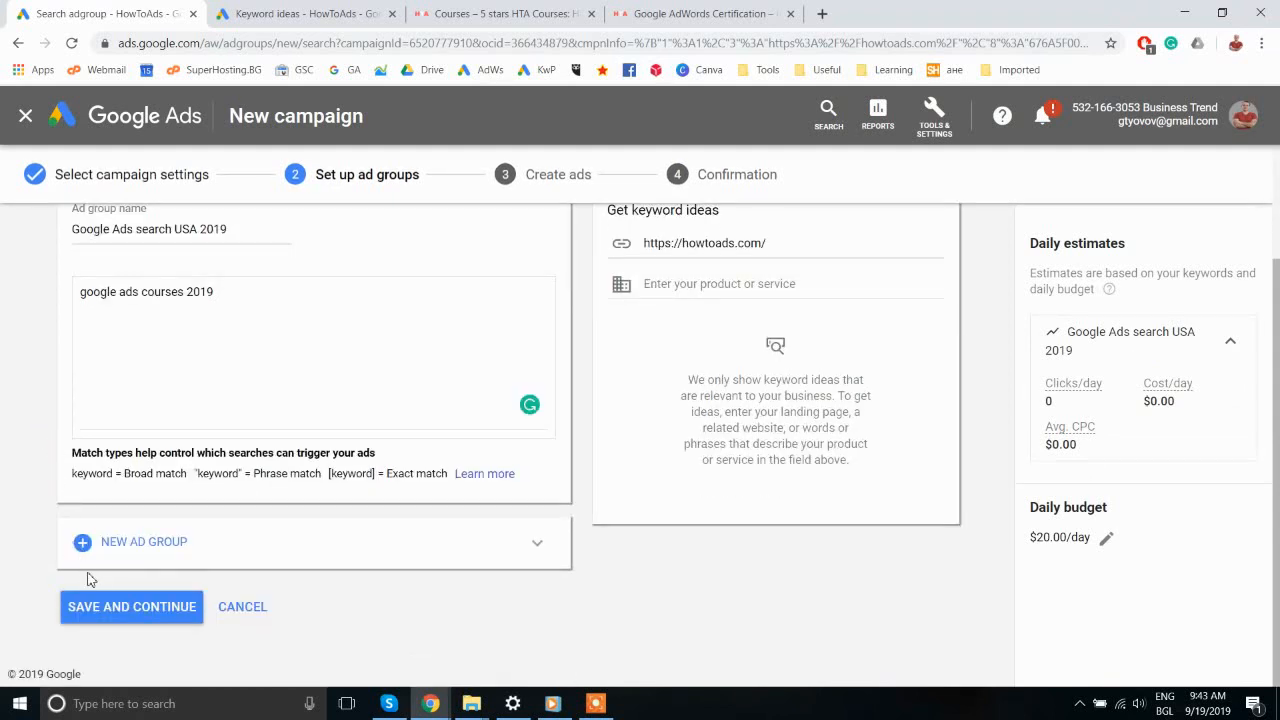
click(130, 608)
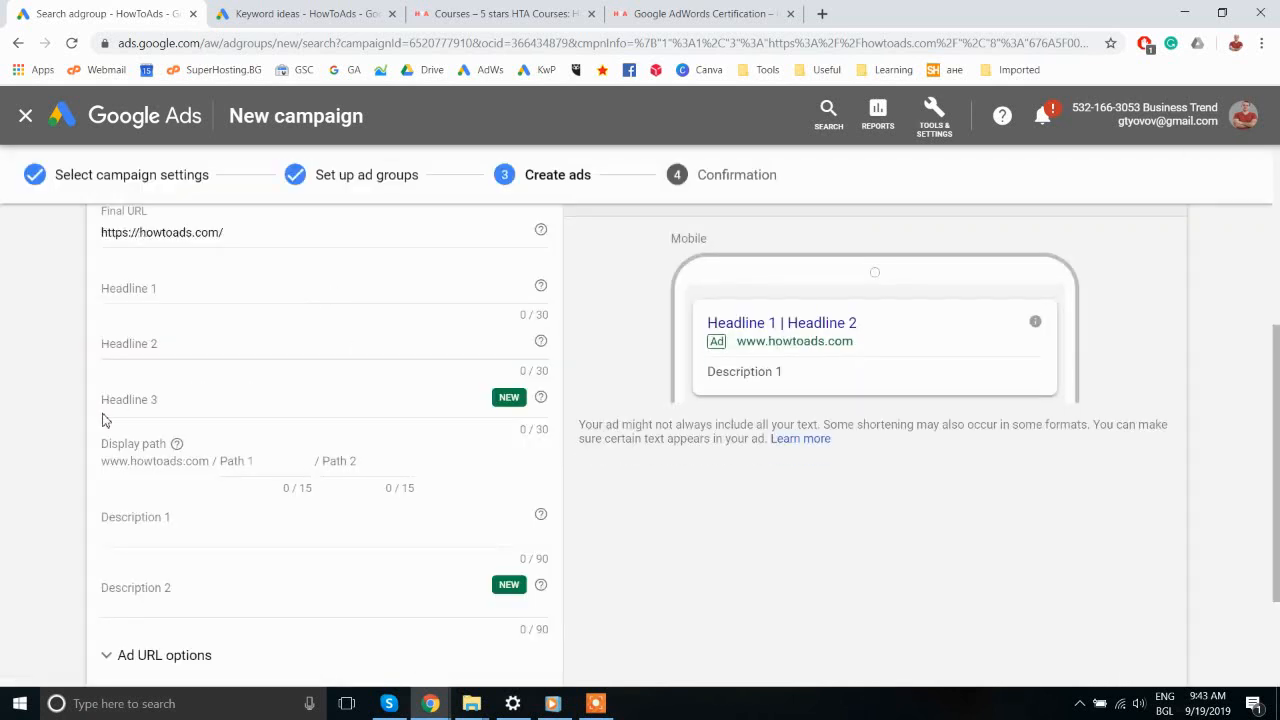
Step: Set the new text ad's final URL to the address of the "Google AdWords Certification – Get Yours Today!" course page
scroll(105, 420, up, 2)
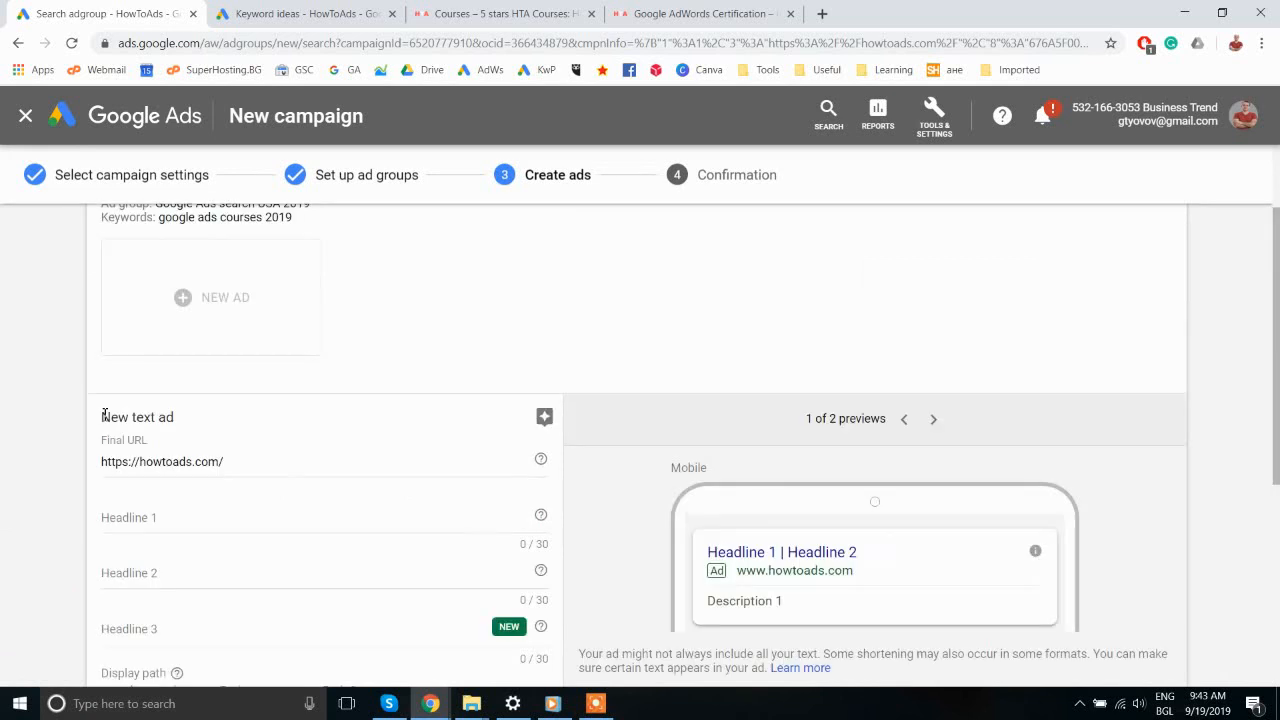
scroll(105, 417, down, 4)
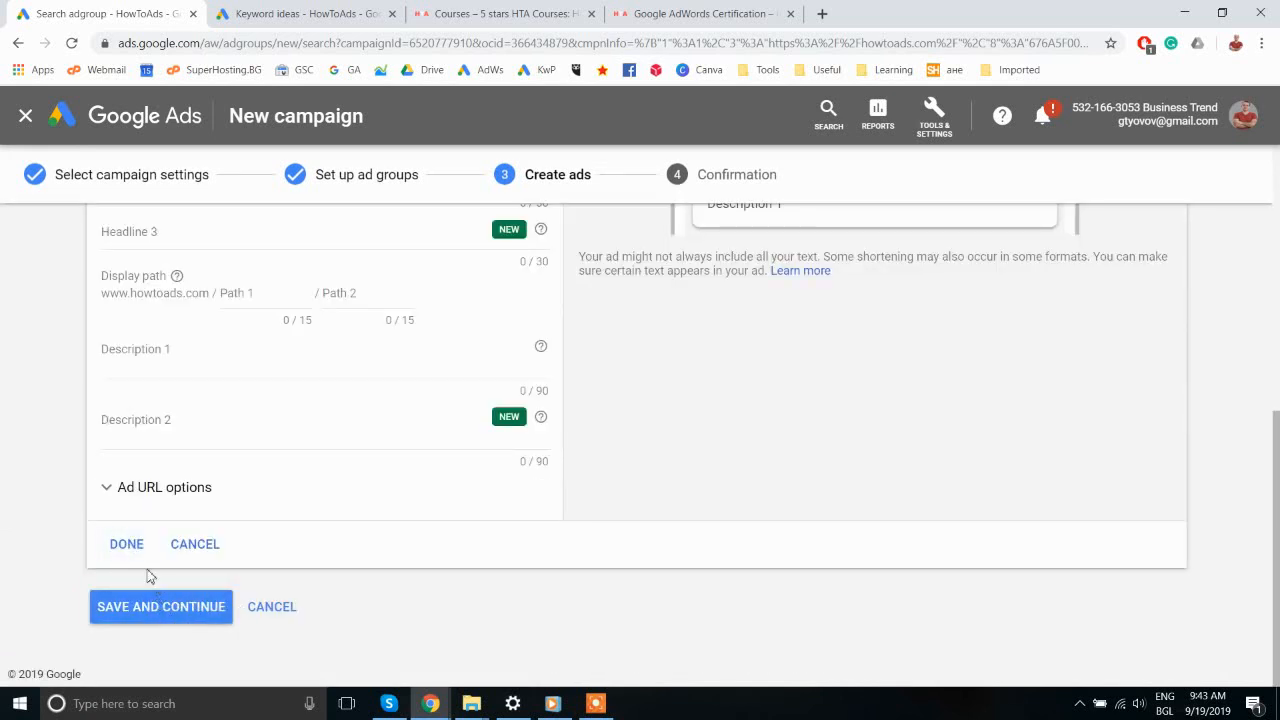
scroll(106, 535, up, 5)
scroll(104, 536, down, 3)
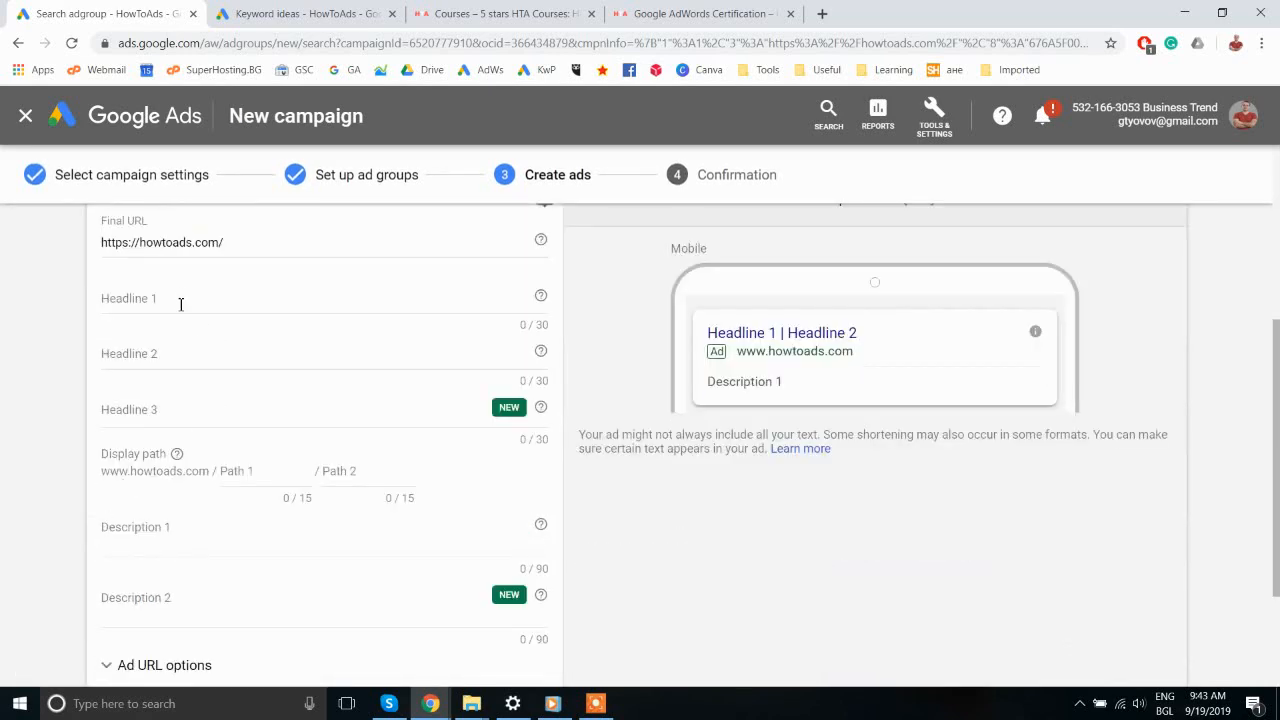
click(680, 13)
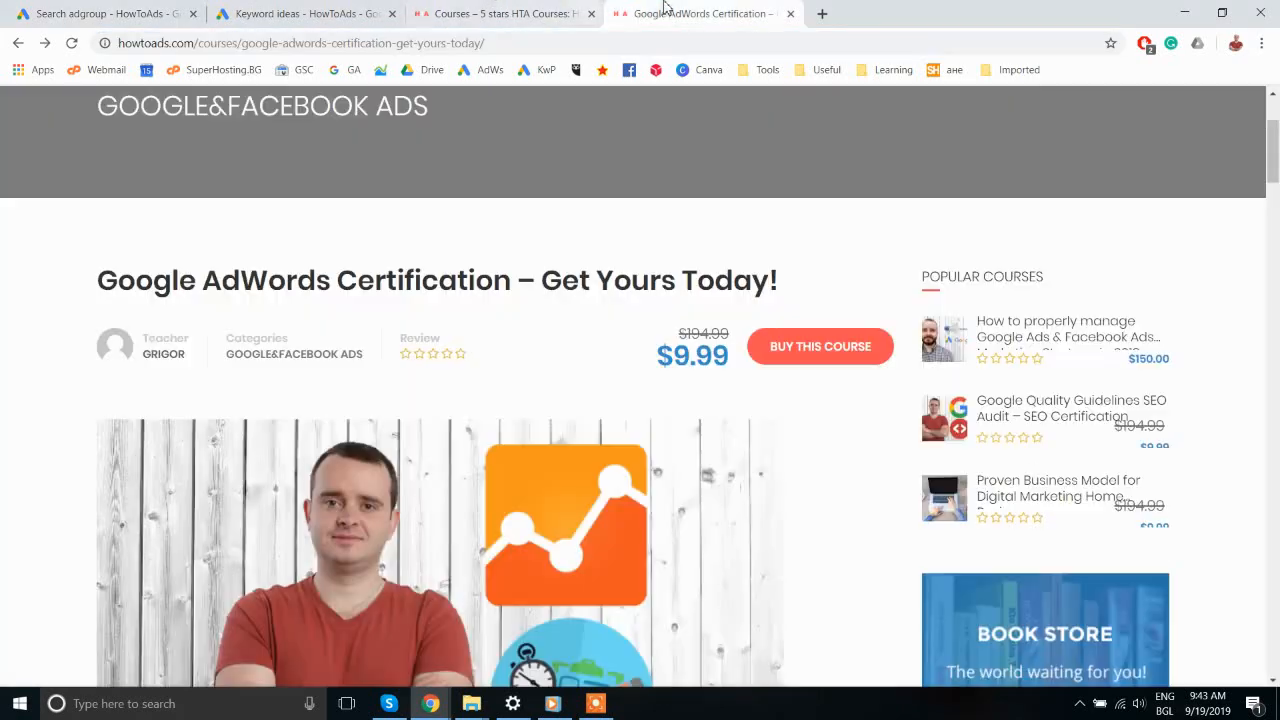
click(334, 43)
key(ctrl+c)
click(150, 14)
click(186, 240)
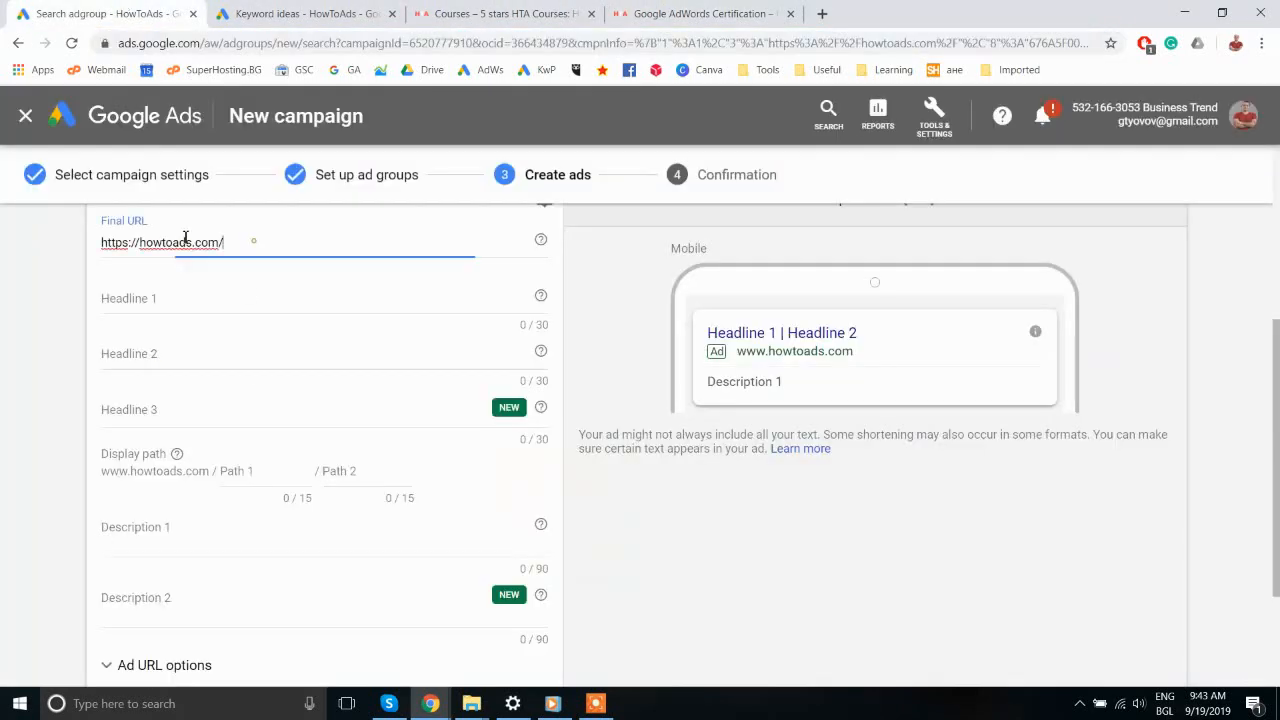
key(ctrl+a)
key(ctrl+v)
Step: Enter "PPC advertising online course" as Headline 1 and, drawing on the course page, "500+ Exam Questions covered" as Headline 2
click(154, 298)
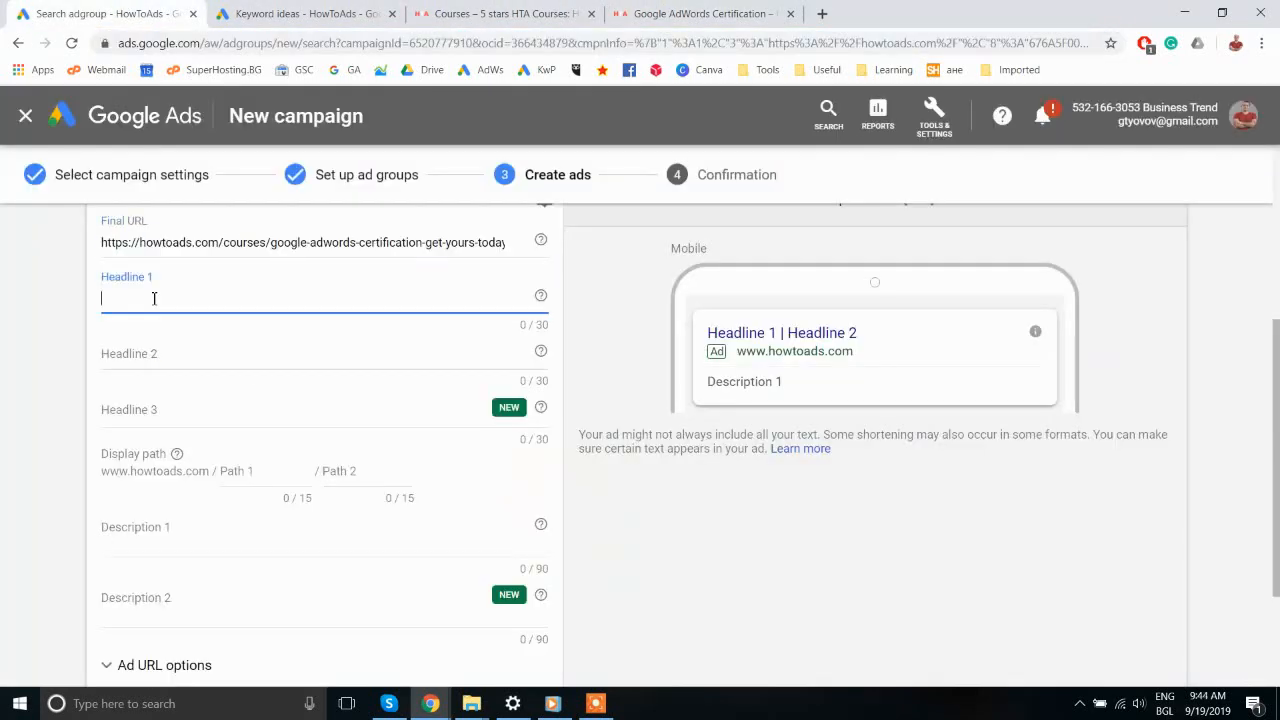
text(G)
key(BackSpace)
text(PPC advertising online course)
click(165, 353)
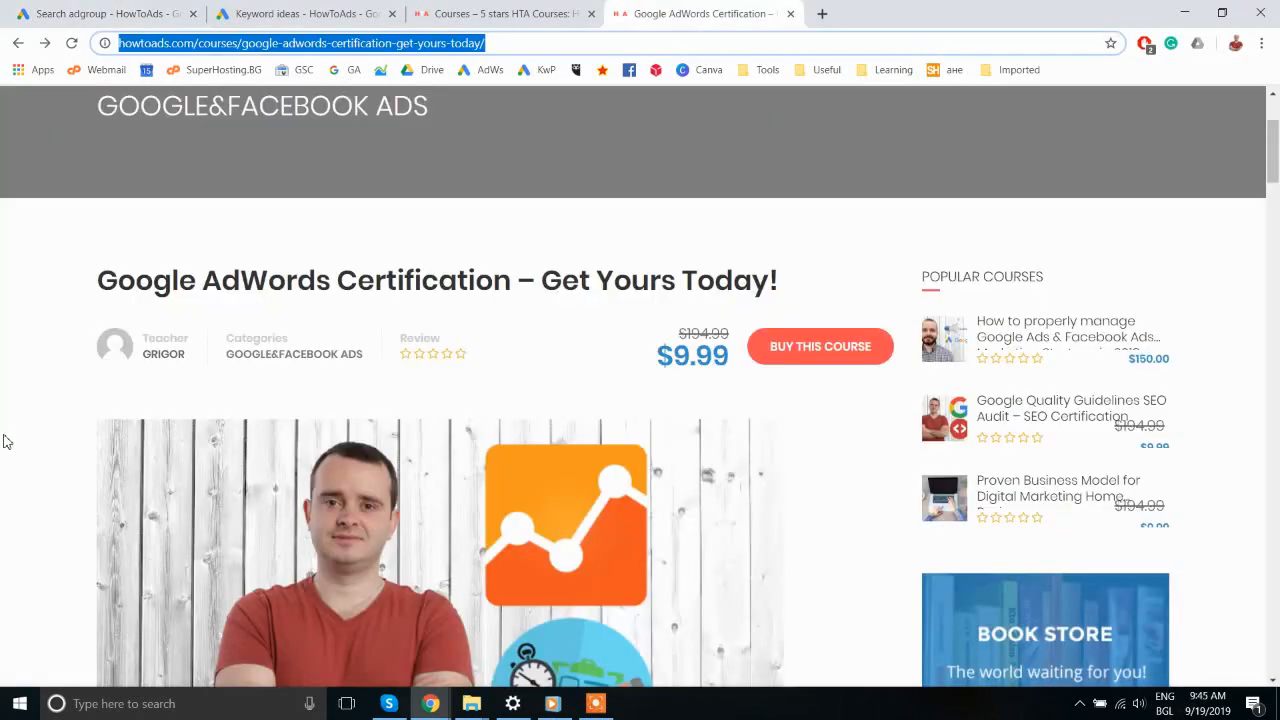
scroll(340, 266, down, 5)
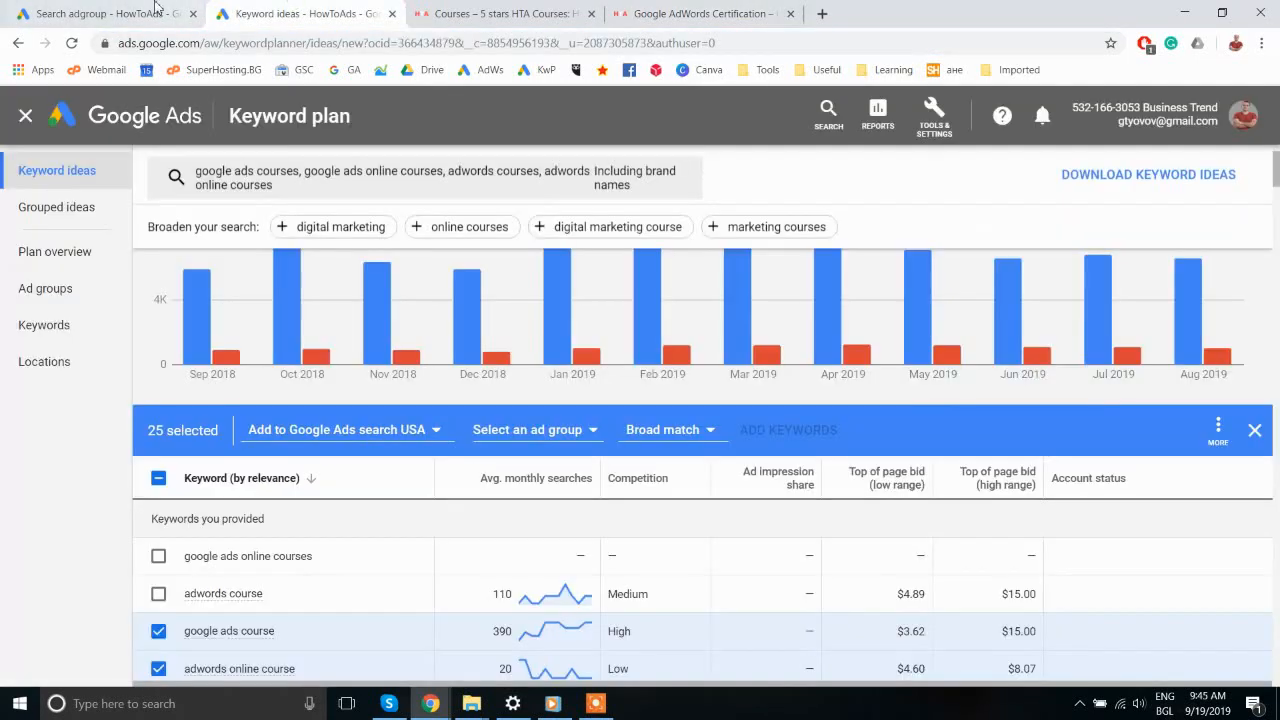
click(155, 8)
drag(134, 354, 168, 353)
key(BackSpace)
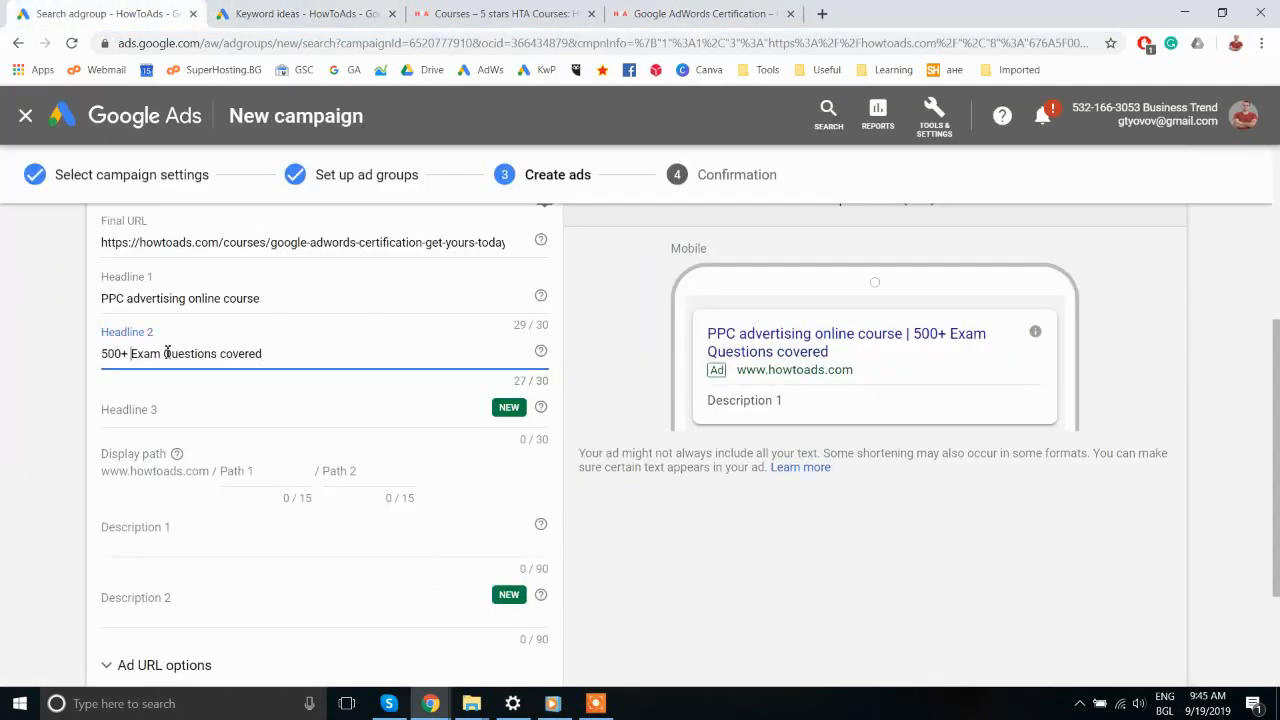
Step: Using the course page's text, set Description 1 to "A lot of practical tips and tricks to get the certificate."
click(305, 14)
click(704, 14)
click(90, 446)
scroll(265, 542, down, 2)
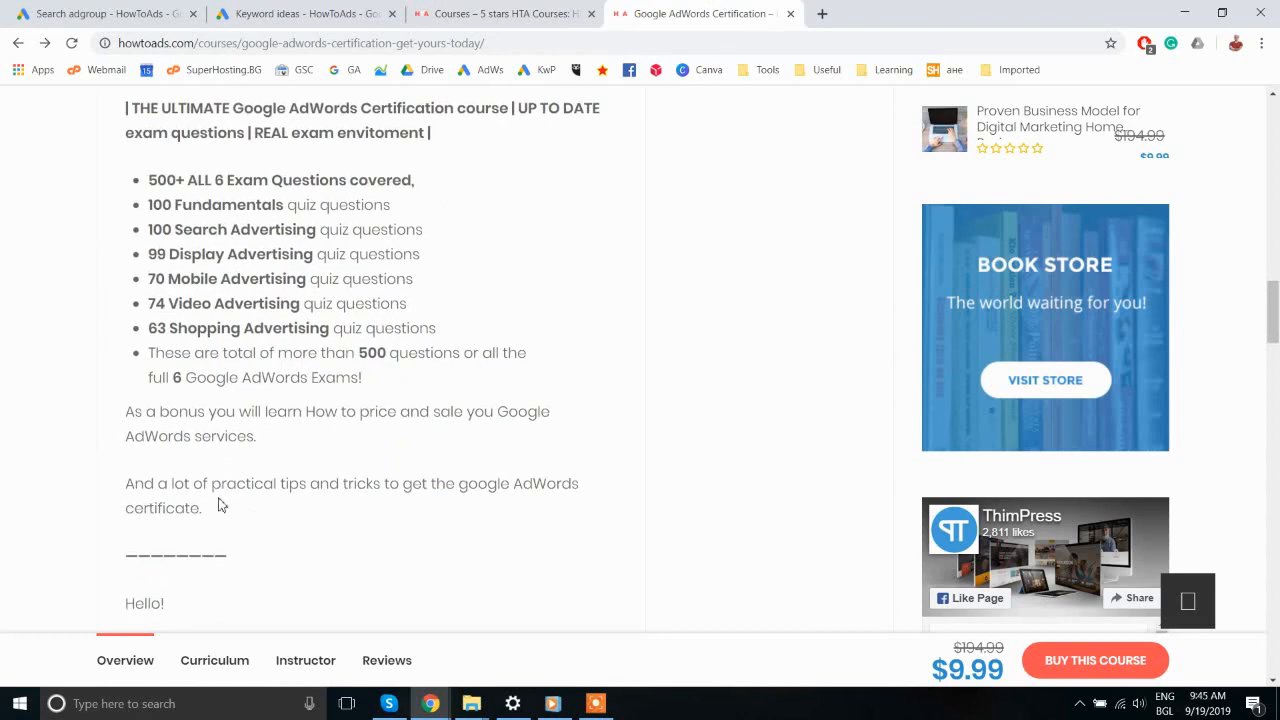
drag(155, 484, 414, 482)
click(414, 482)
click(240, 10)
click(105, 14)
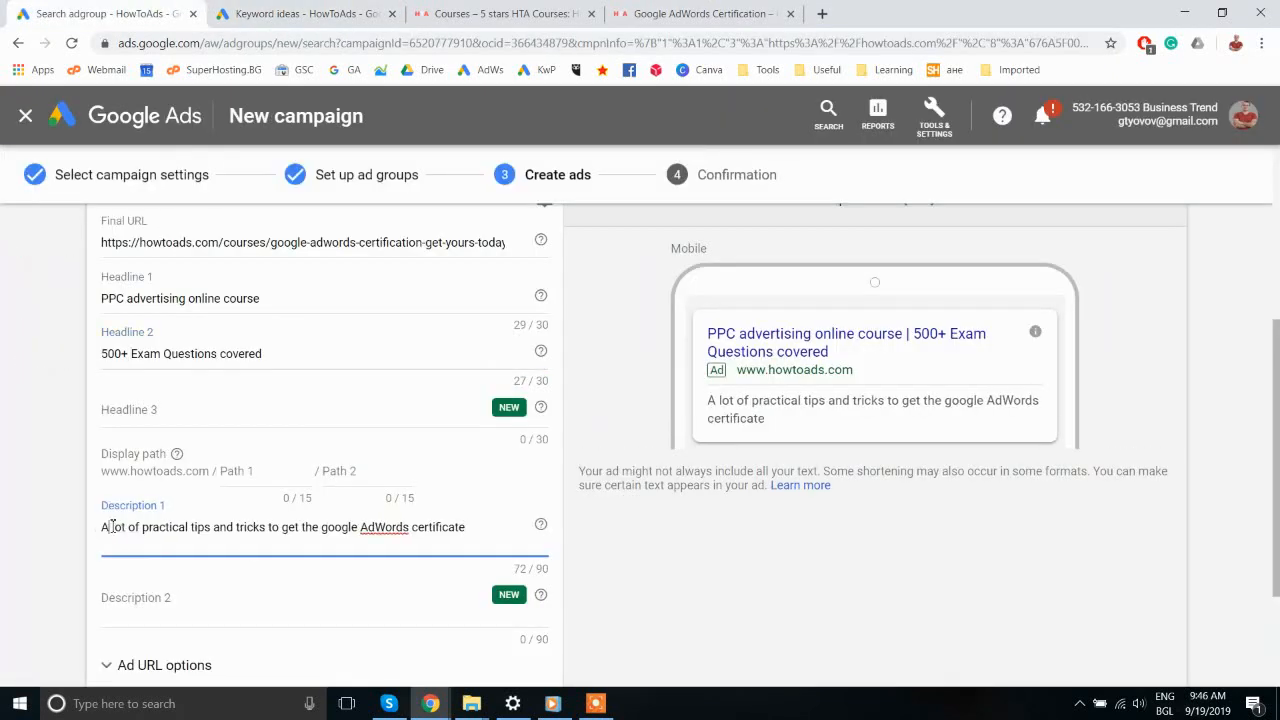
drag(322, 527, 416, 527)
key(BackSpace)
Step: Copy the course page's test-practice sentence into Description 2 and shorten its ending to "practice the correct answers in realistic environment."
key(ctrl+shift+Tab)
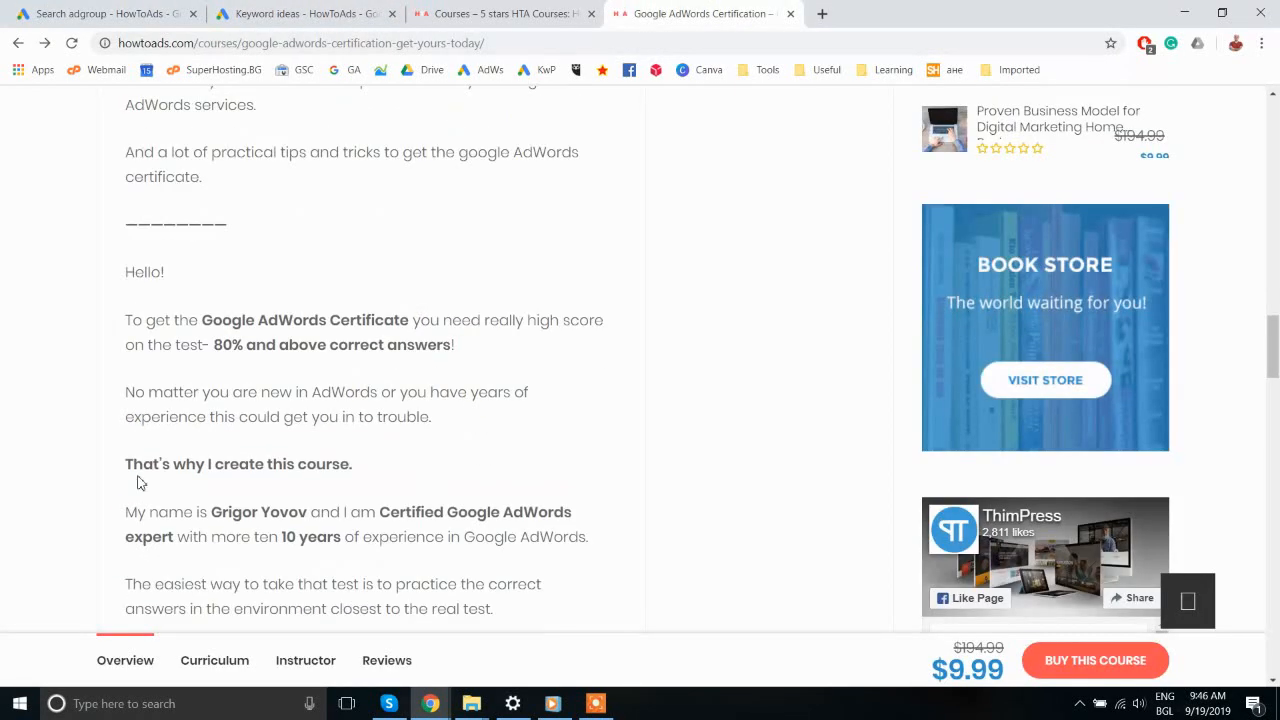
scroll(134, 460, down, 1)
drag(126, 477, 493, 502)
key(ctrl+c)
key(ctrl+Tab)
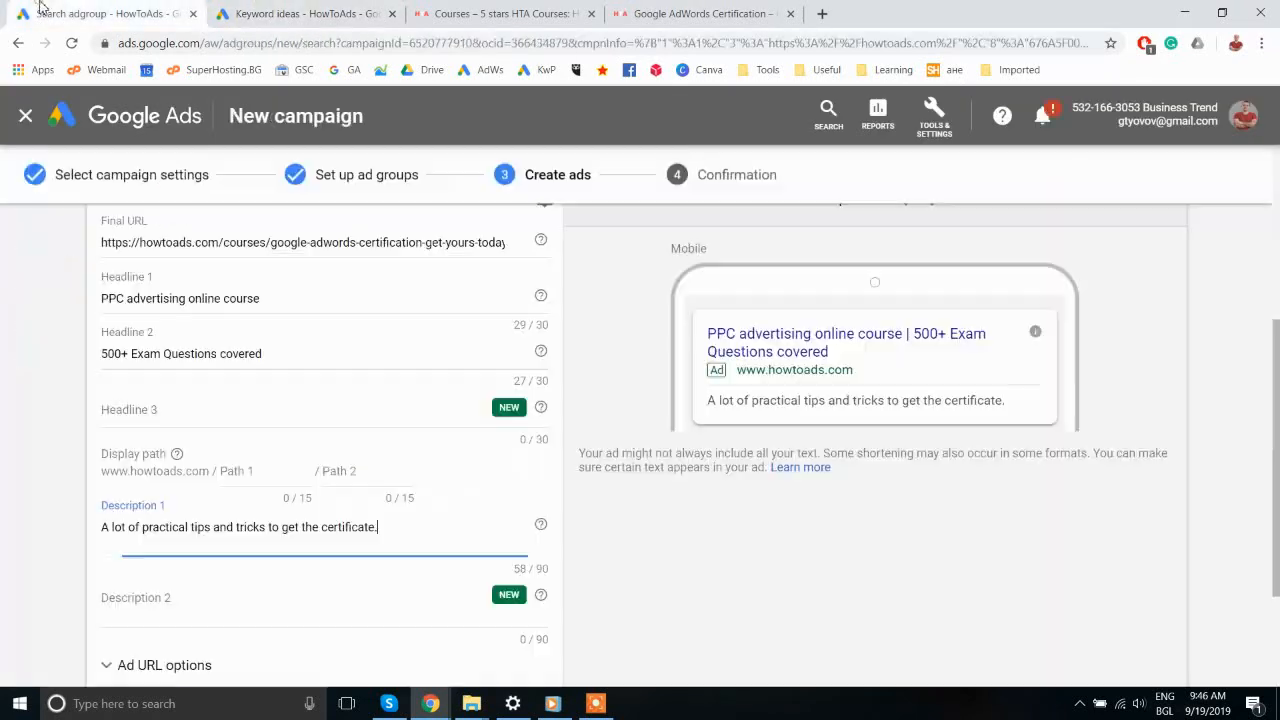
key(ctrl+v)
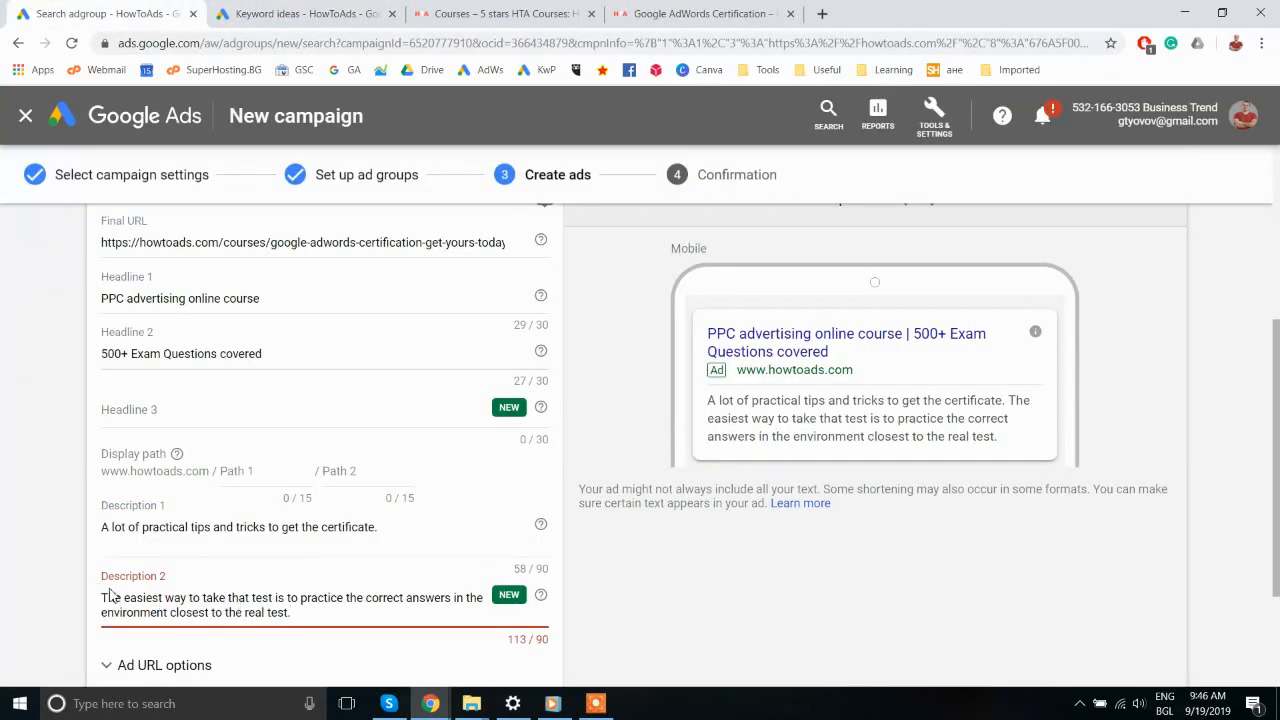
double_click(470, 597)
key(BackSpace)
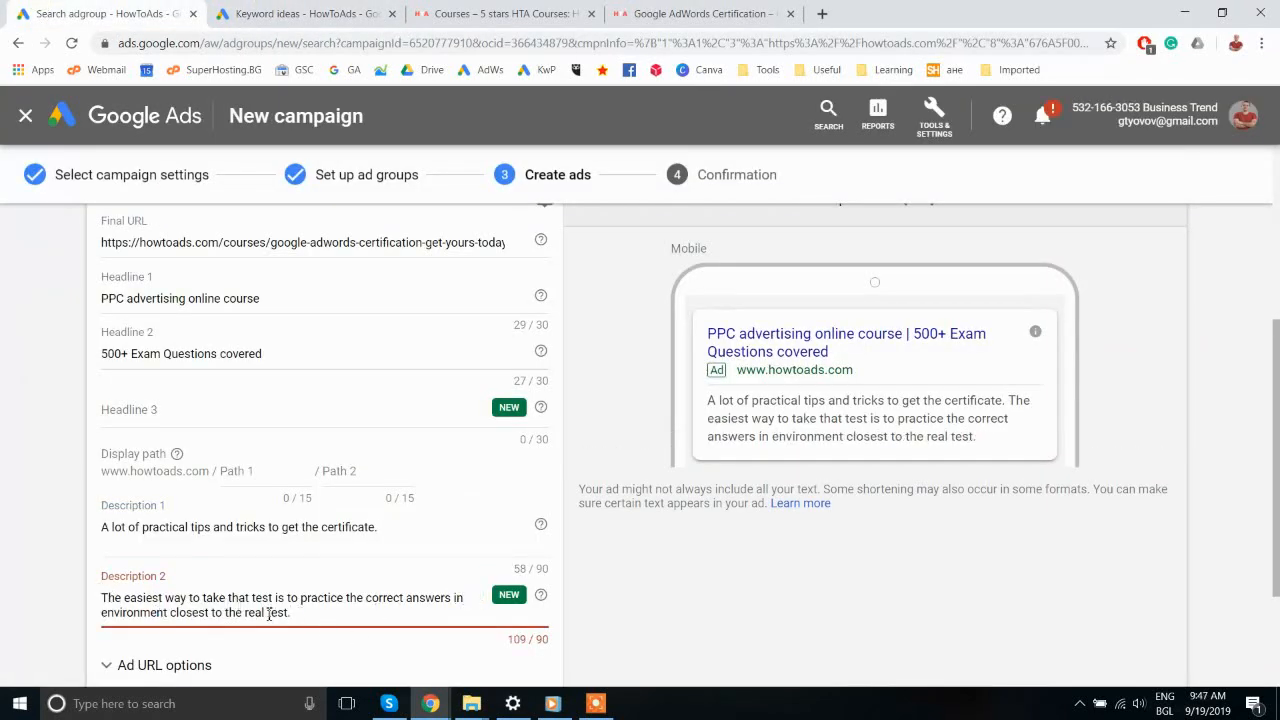
drag(303, 612, 168, 612)
key(BackSpace)
click(484, 597)
text(realistic)
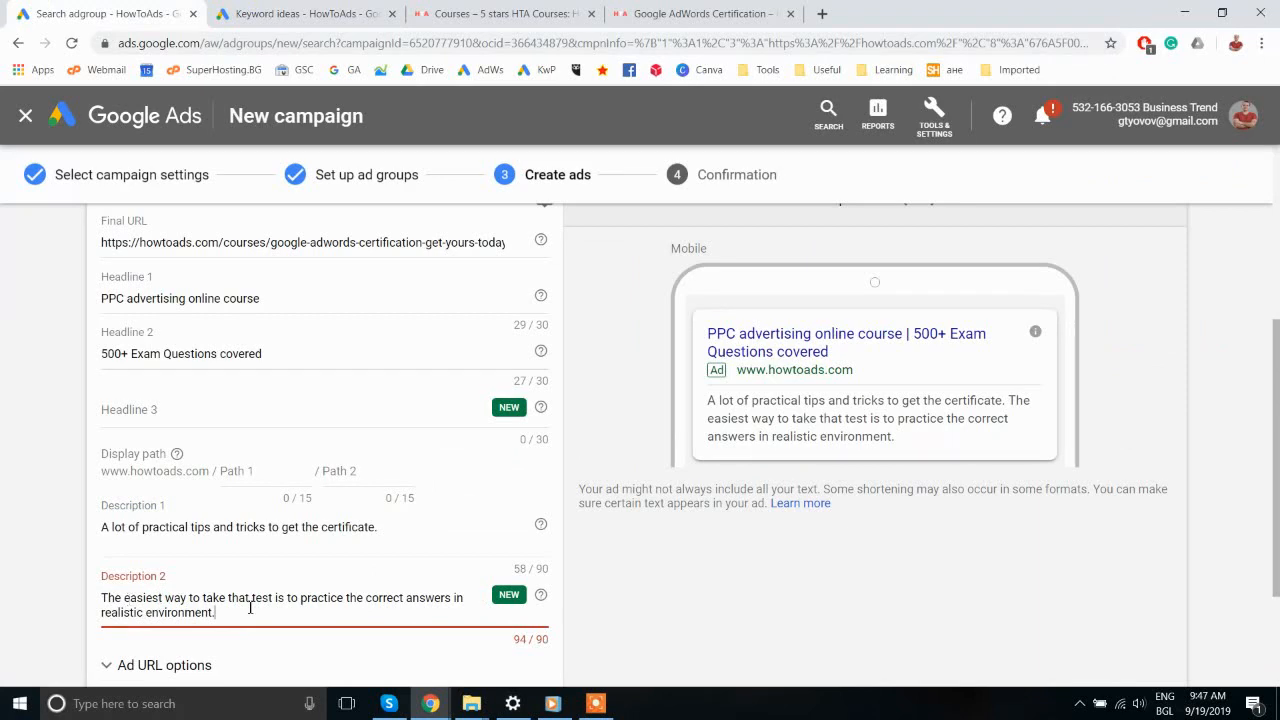
Step: Set the display path to "ppc" and "certification", and enter "Top course" as Headline 3
scroll(254, 602, down, 3)
click(252, 298)
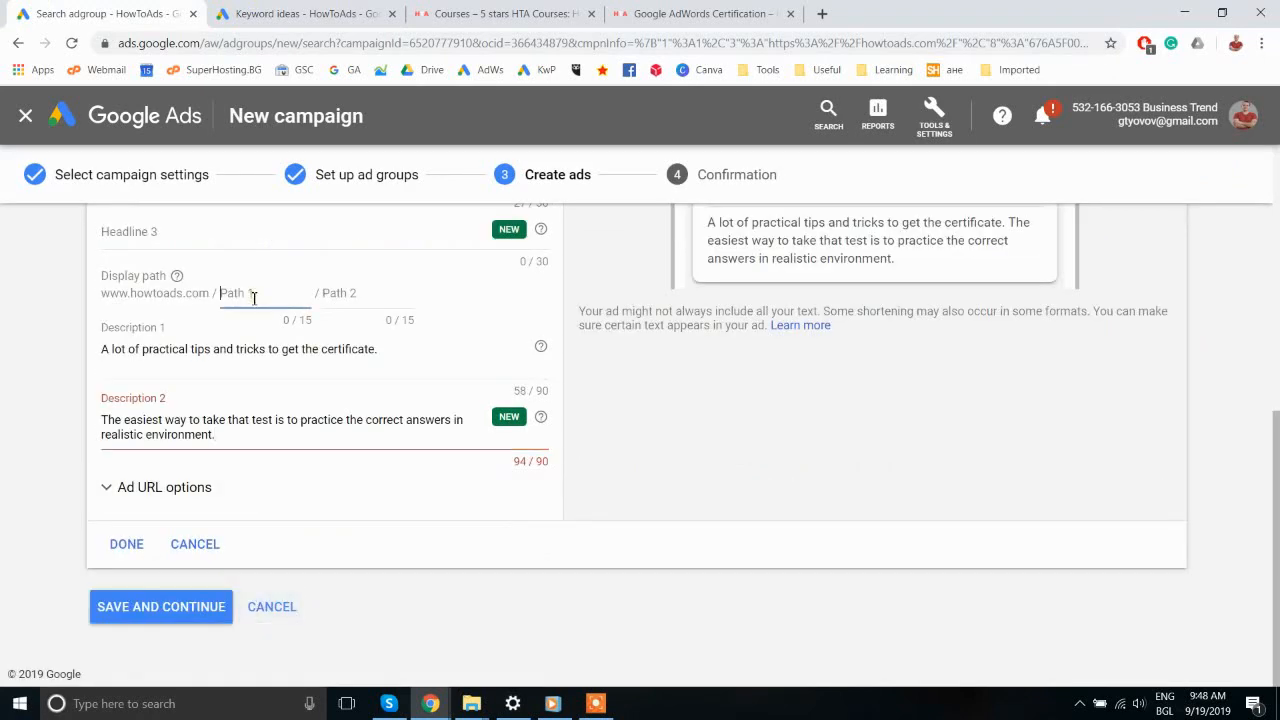
text(ppc)
click(346, 296)
text(certification)
scroll(134, 354, up, 2)
click(134, 354)
text(Top course)
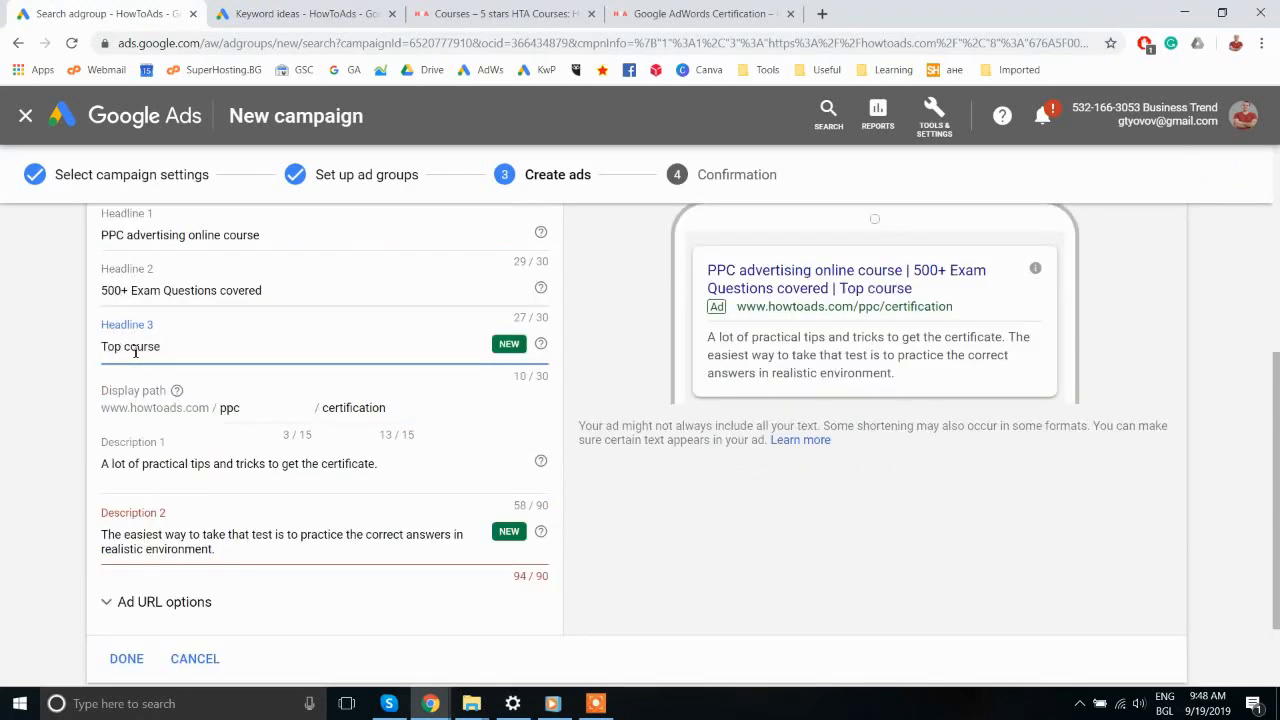
Step: Reword Description 2 to "Take that test while practice the correct answers in realistic environment." and finish the ad
click(38, 397)
click(208, 536)
key(BackSpace)
key(BackSpace)
key(BackSpace)
key(BackSpace)
key(BackSpace)
key(BackSpace)
key(BackSpace)
key(BackSpace)
key(BackSpace)
key(BackSpace)
key(BackSpace)
key(BackSpace)
key(BackSpace)
key(BackSpace)
key(BackSpace)
key(BackSpace)
key(BackSpace)
key(BackSpace)
key(BackSpace)
key(BackSpace)
text(T)
drag(176, 535, 250, 536)
text(while)
click(126, 659)
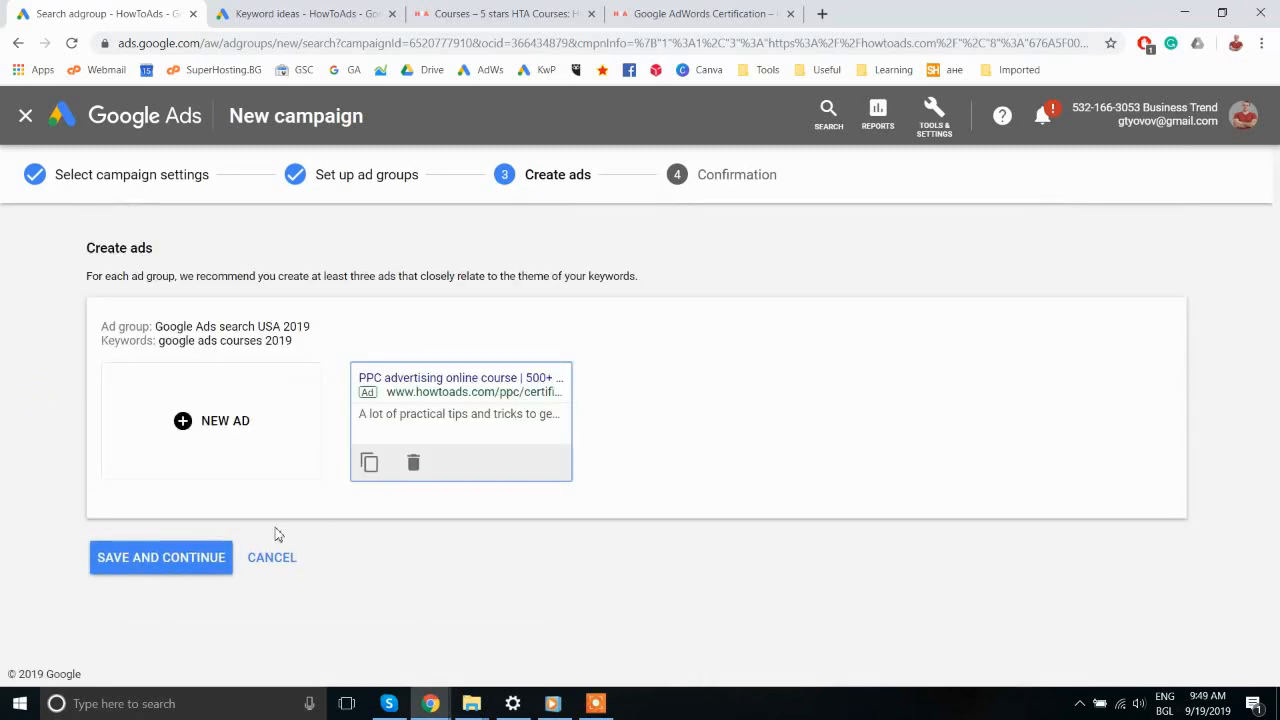
Step: Duplicate the finished ad and change the copy's Headline 1 to "PPC Ads certification course"
click(370, 462)
scroll(89, 450, up, 2)
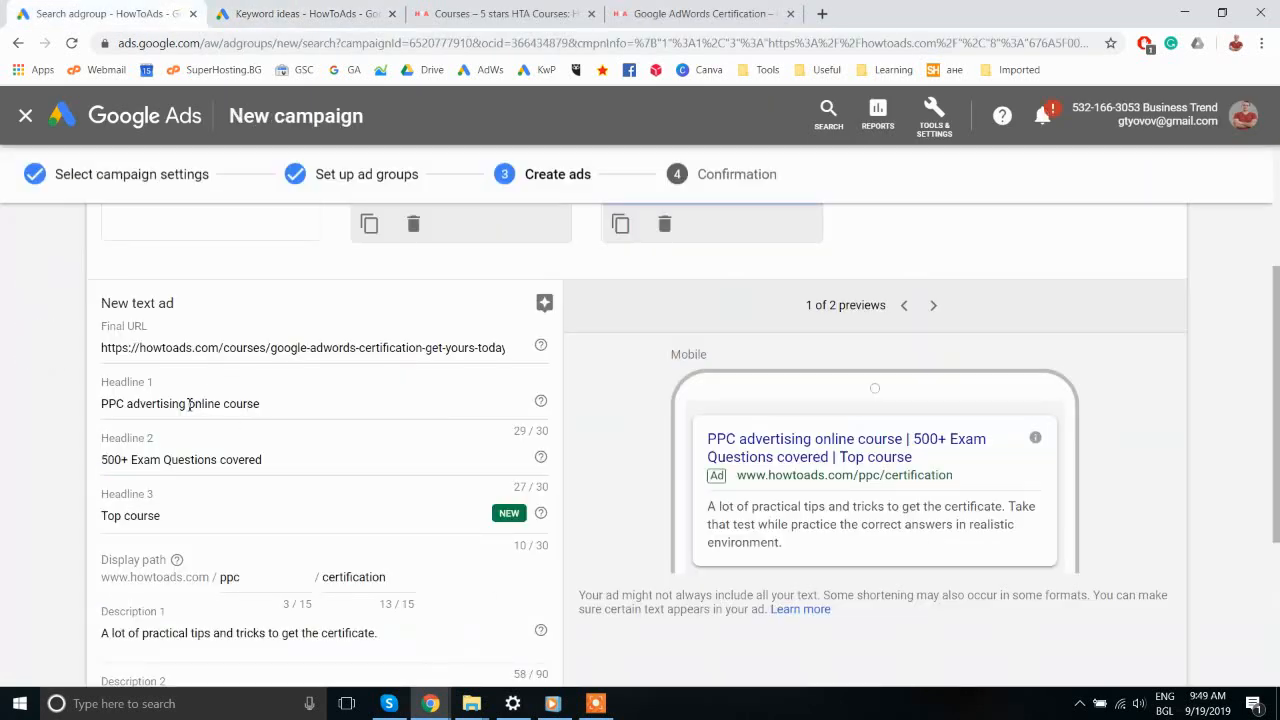
double_click(150, 403)
text(certification online course)
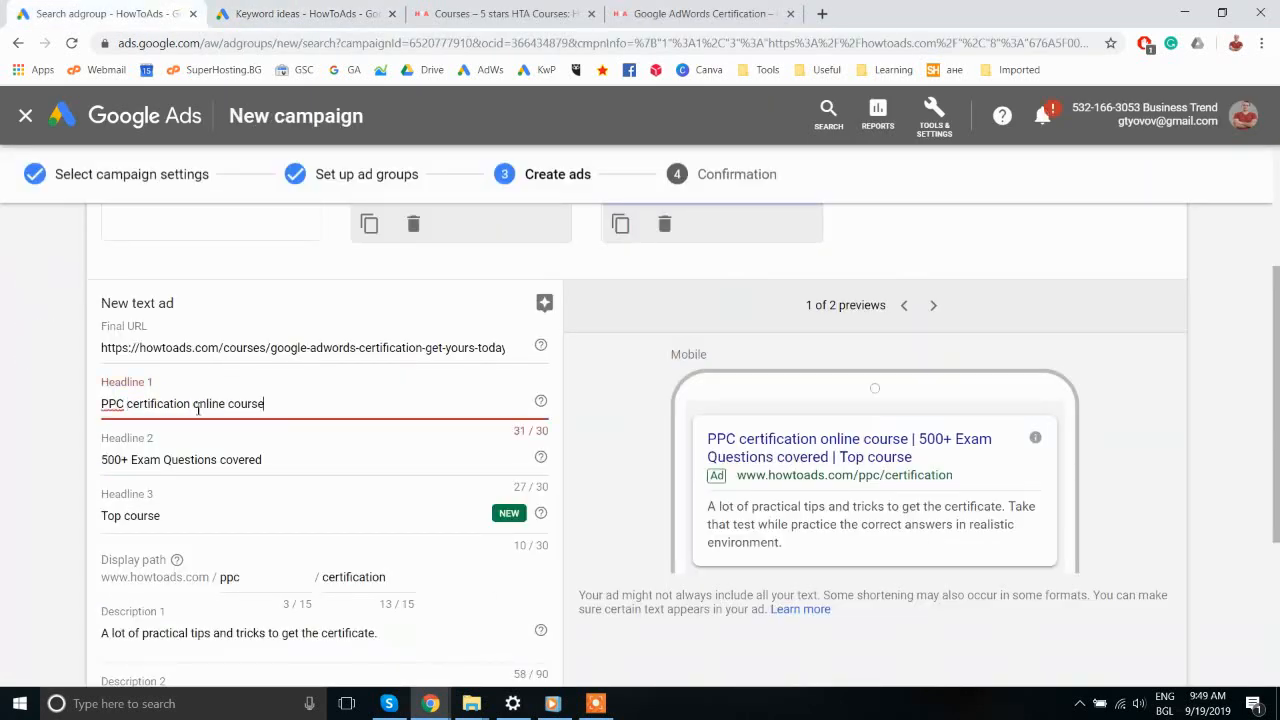
key(ctrl+Delete)
click(128, 405)
text(Ads)
scroll(76, 462, down, 2)
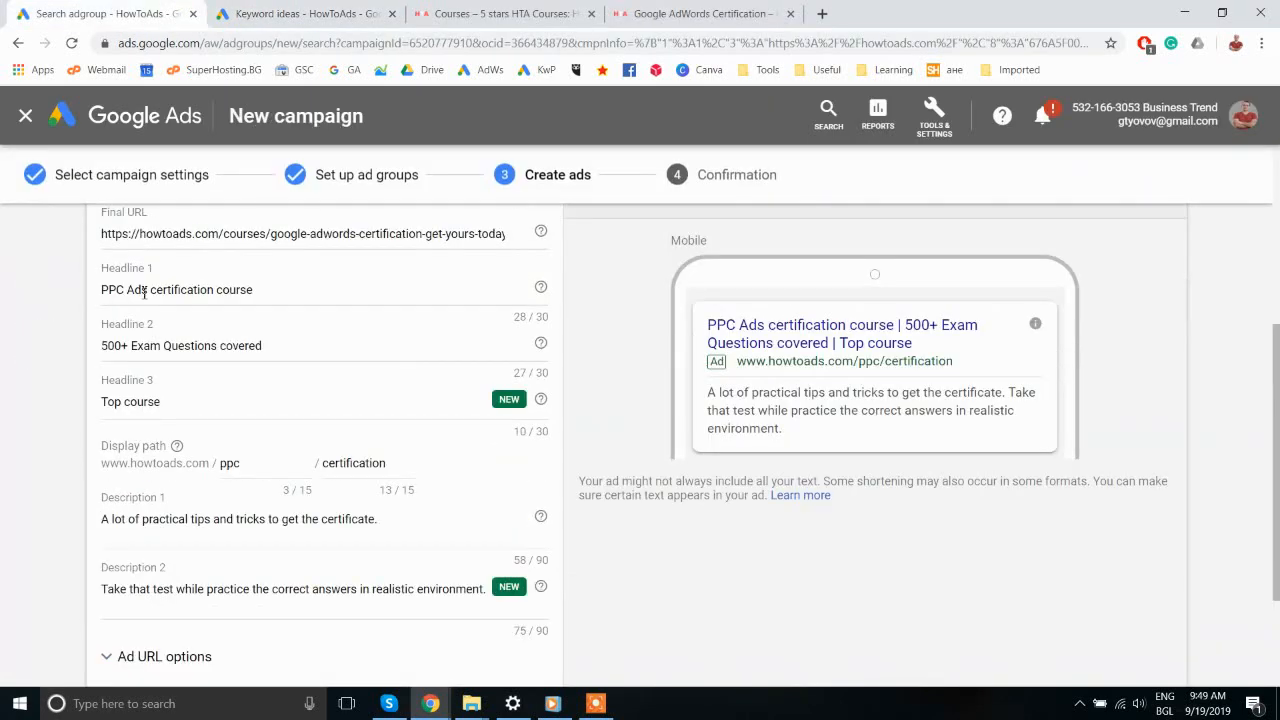
click(126, 659)
Step: Duplicate the second ad and swap the copy's headlines "PPC Ads certification course" and "500+ Exam Questions covered"
click(620, 462)
scroll(120, 445, up, 2)
drag(286, 460, 99, 460)
key(ctrl+x)
click(273, 404)
key(ctrl+v)
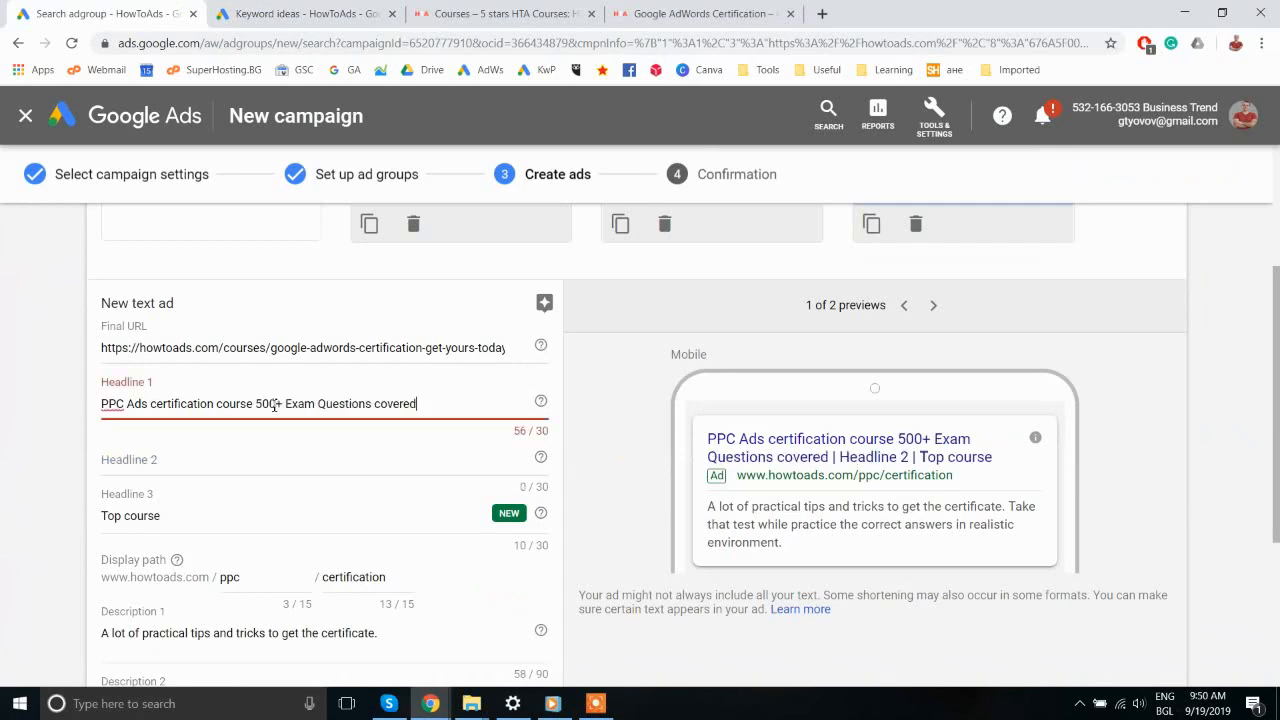
drag(256, 404, 100, 404)
key(ctrl+x)
scroll(137, 500, down, 3)
click(130, 543)
Step: Save the ads and continue through the confirmation to the new campaign
click(192, 558)
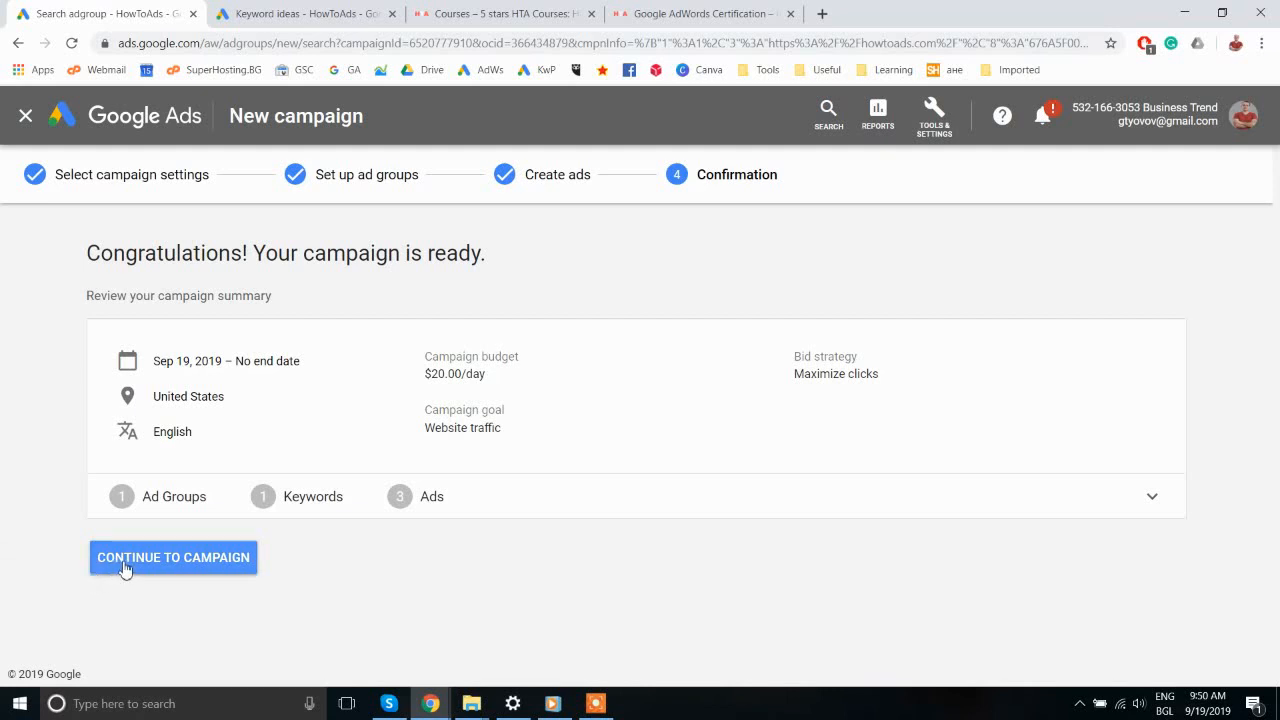
click(125, 569)
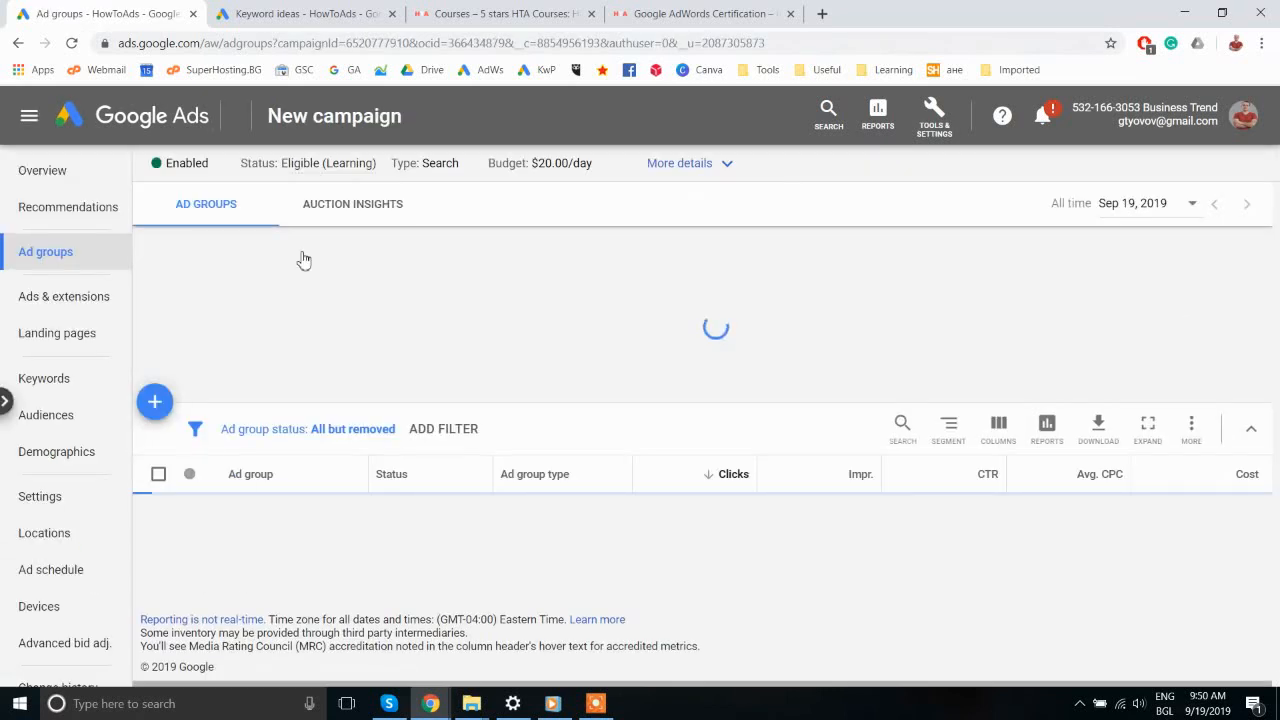
Step: Back in the keyword plan, switch the selected keywords' destination to the plan and reselect the existing campaign "Google Ads search USA"
click(346, 7)
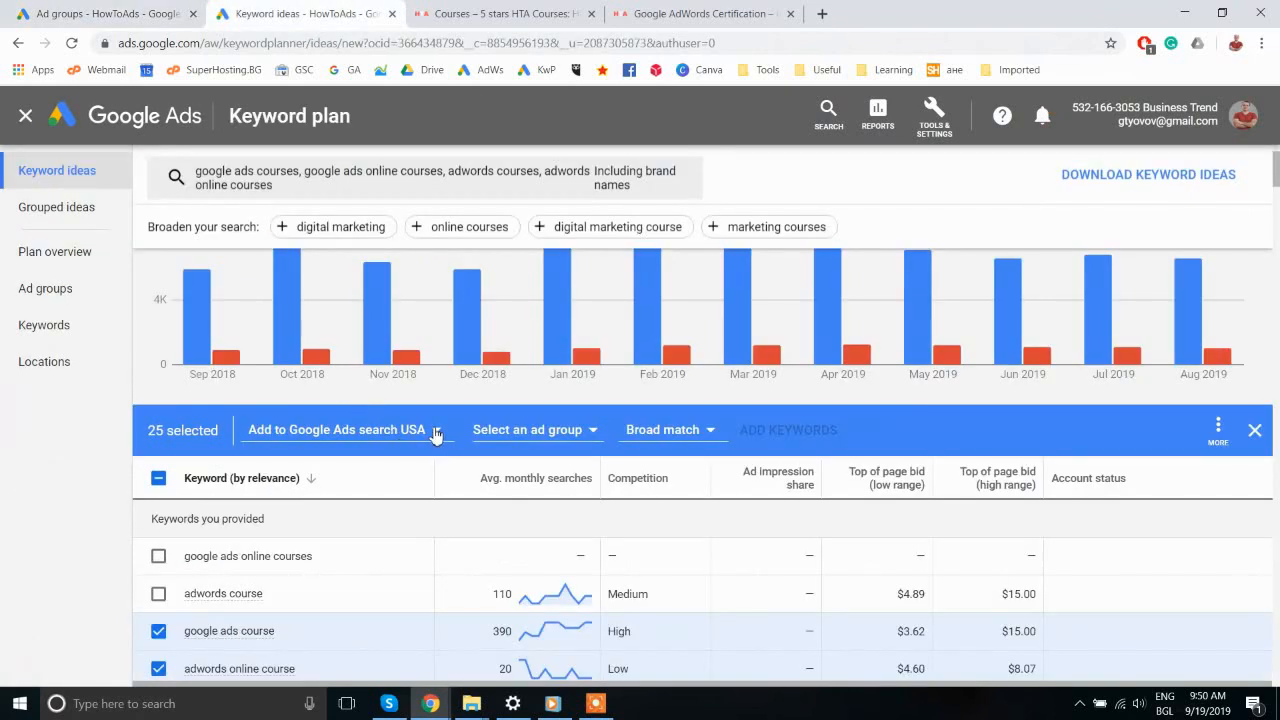
click(555, 440)
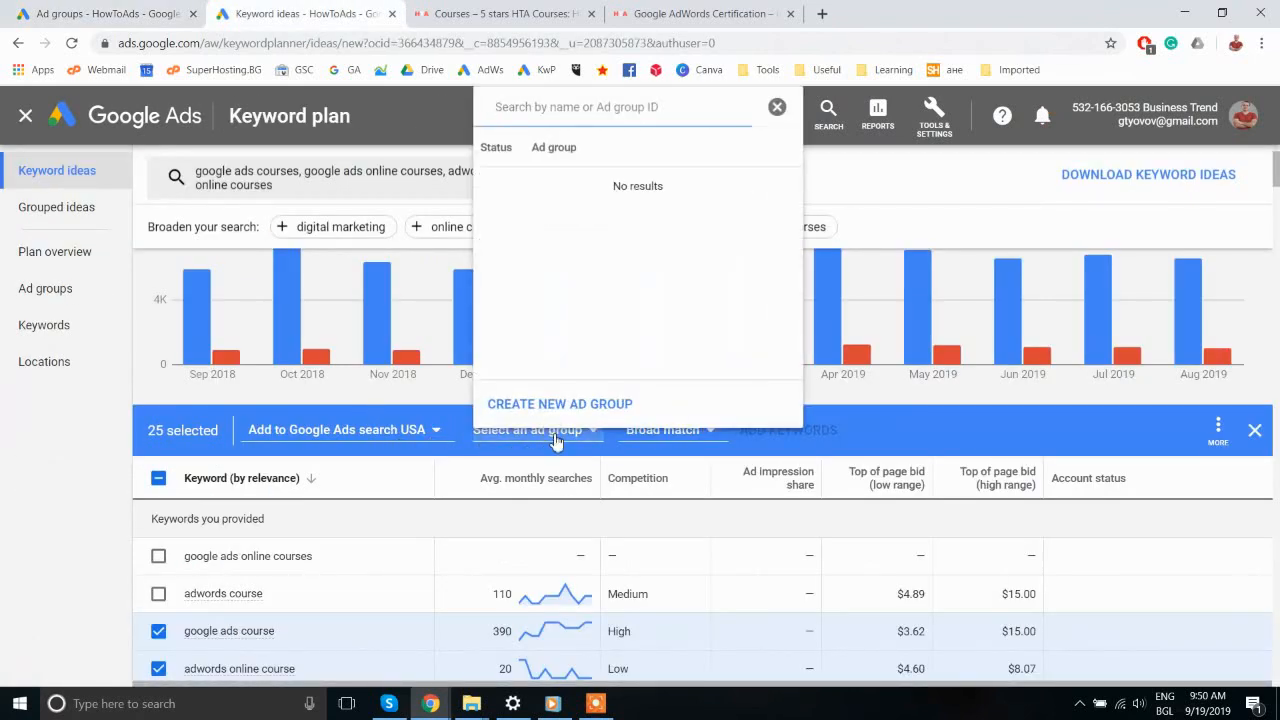
click(384, 448)
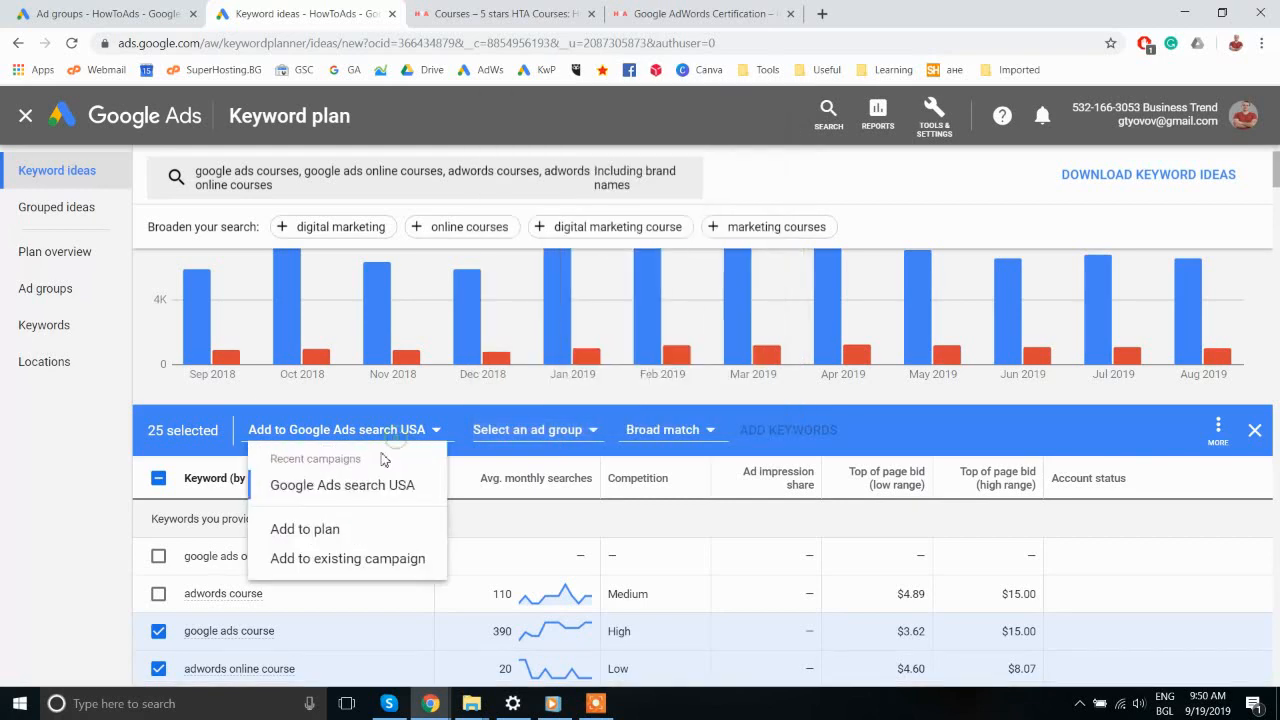
click(318, 530)
click(316, 436)
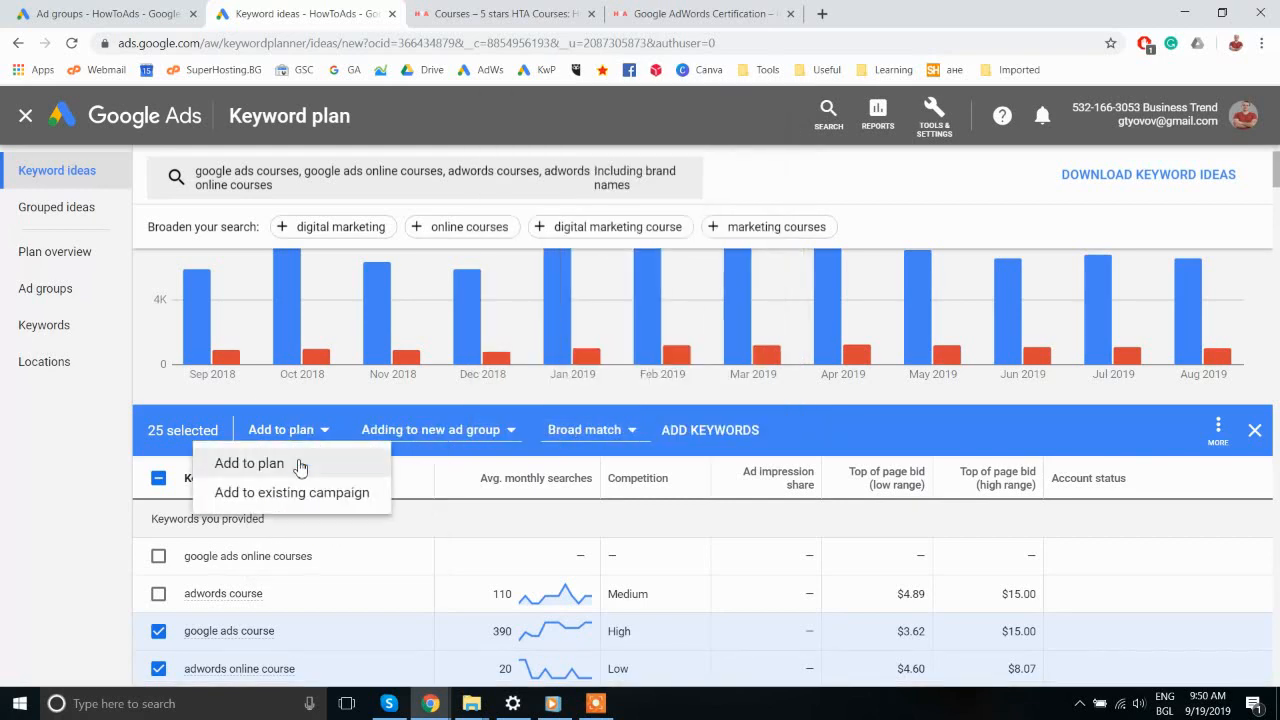
click(294, 493)
click(556, 356)
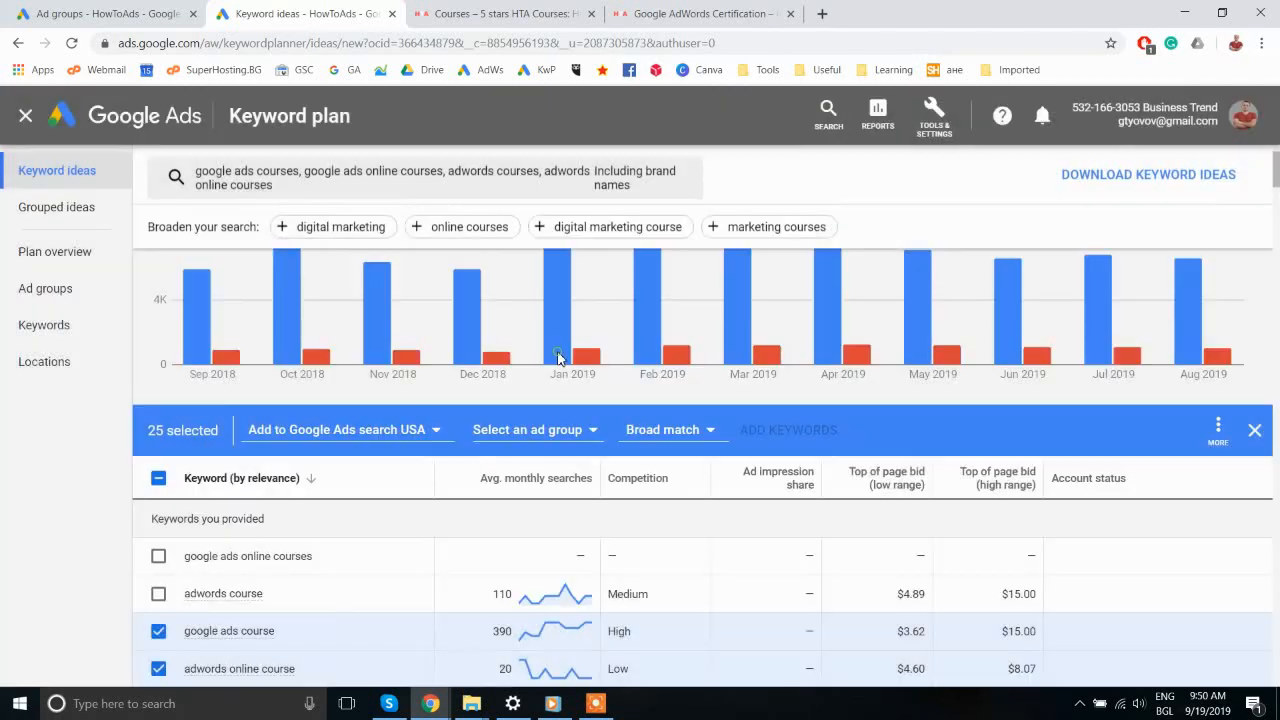
Step: Add the selected keywords as broad match to the ad group "Google Ads search USA 2019" and return to the campaign's ad groups
click(530, 430)
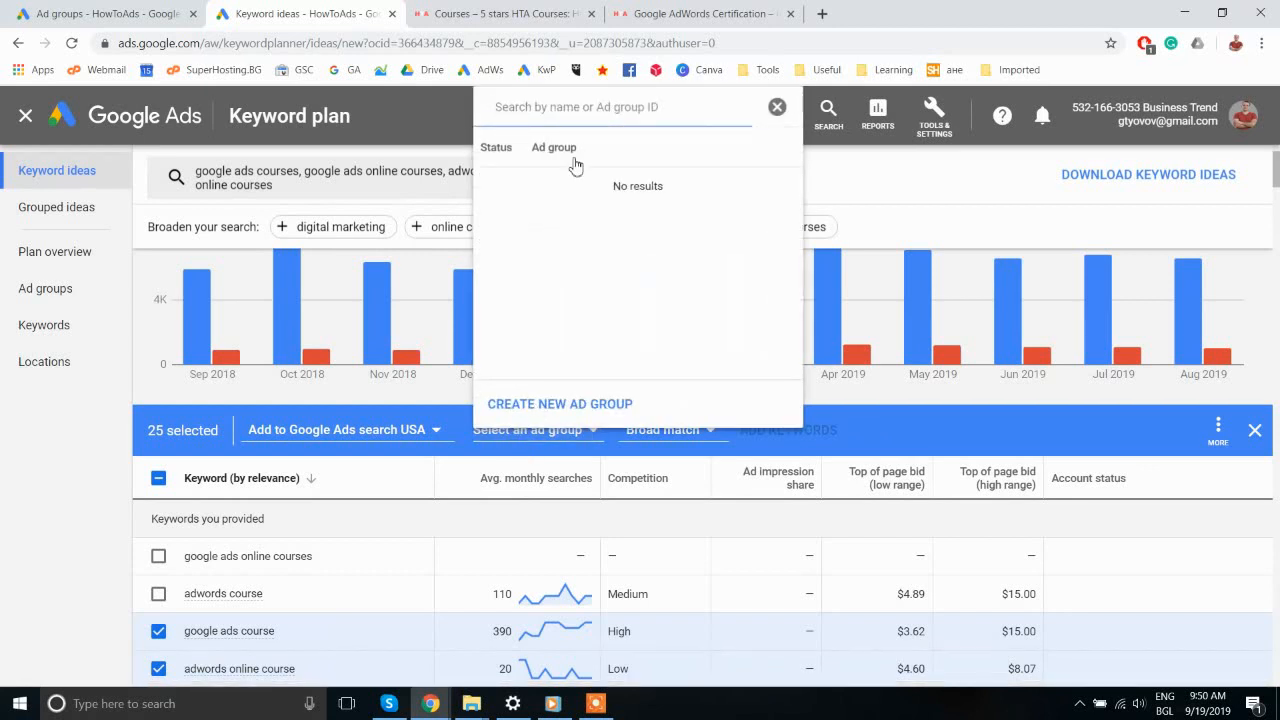
text(google)
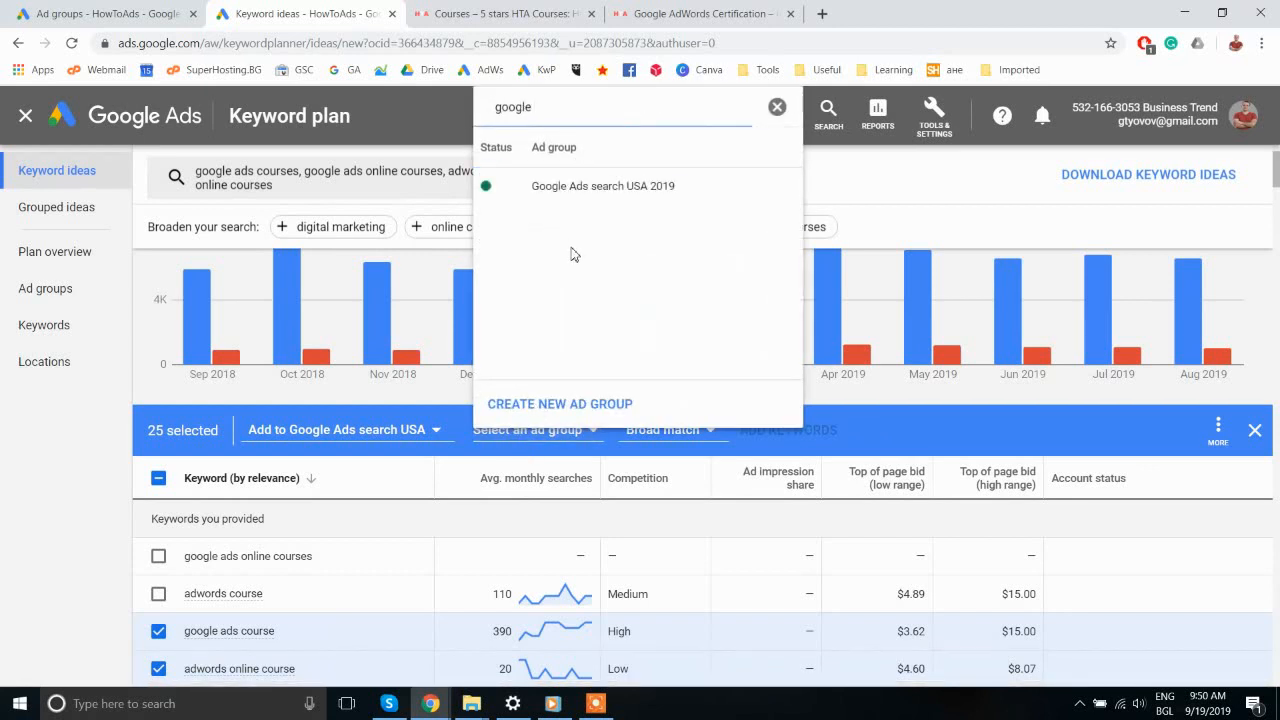
click(585, 186)
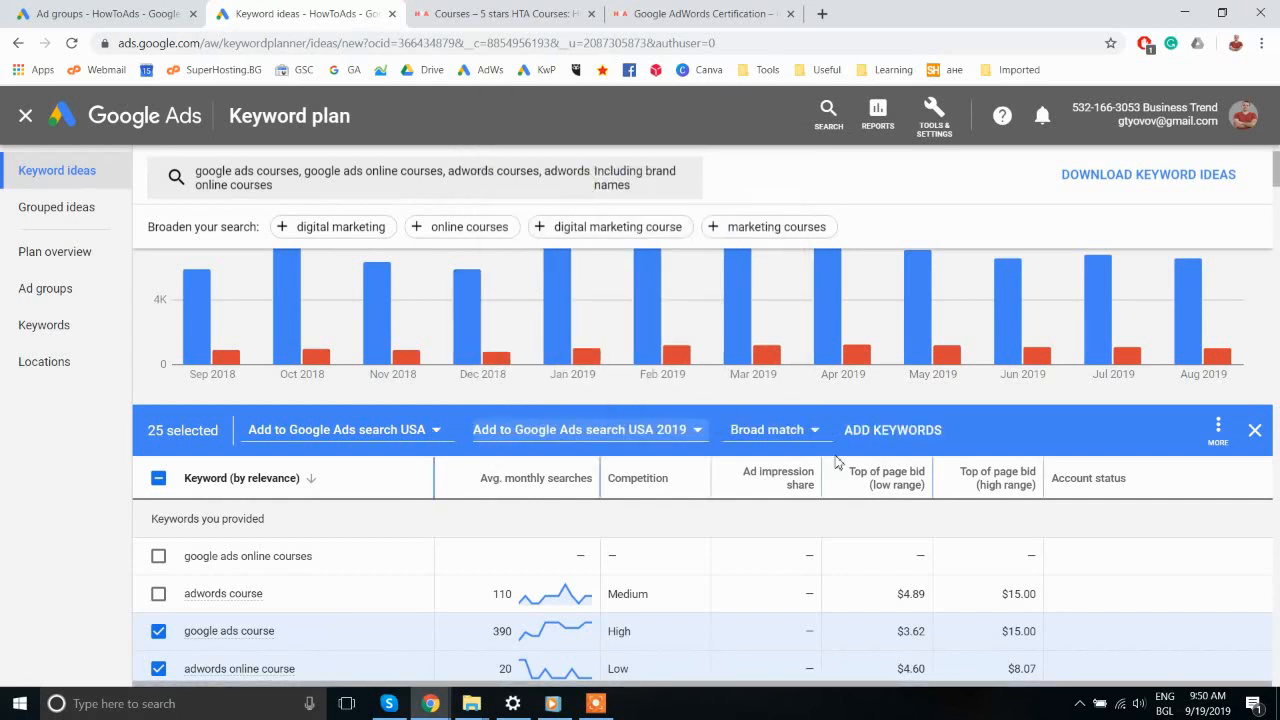
click(900, 433)
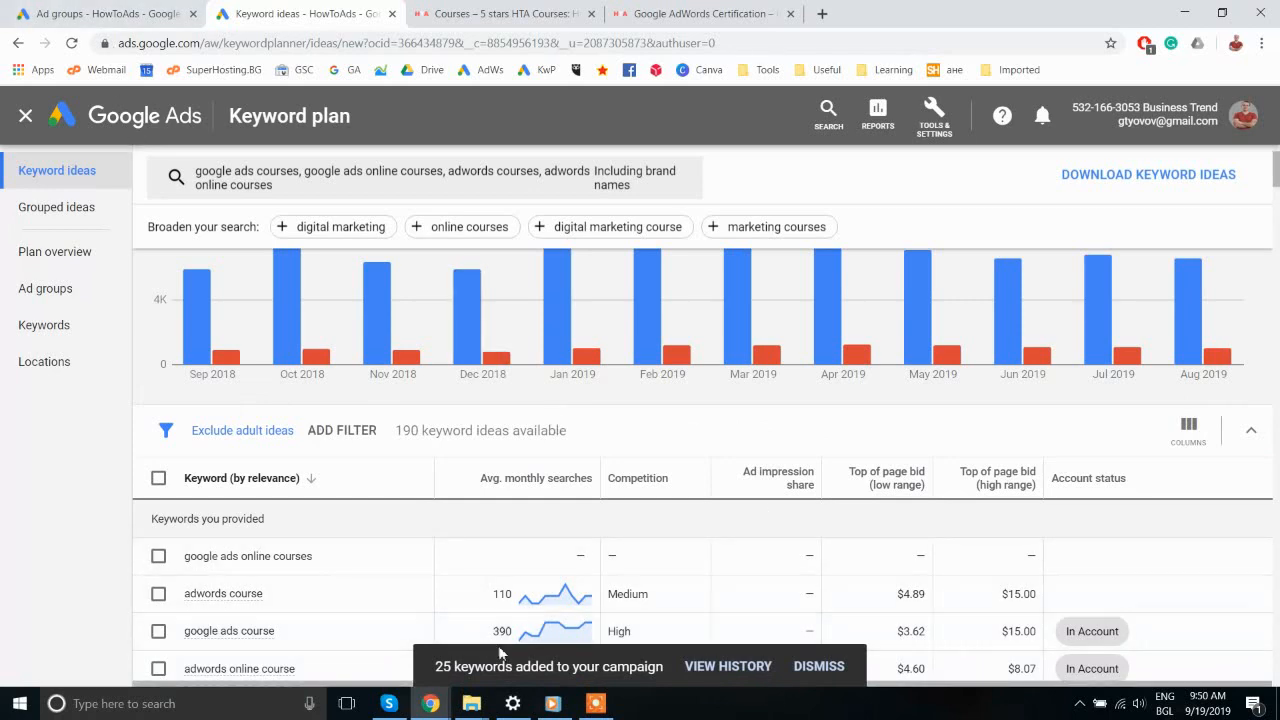
click(60, 13)
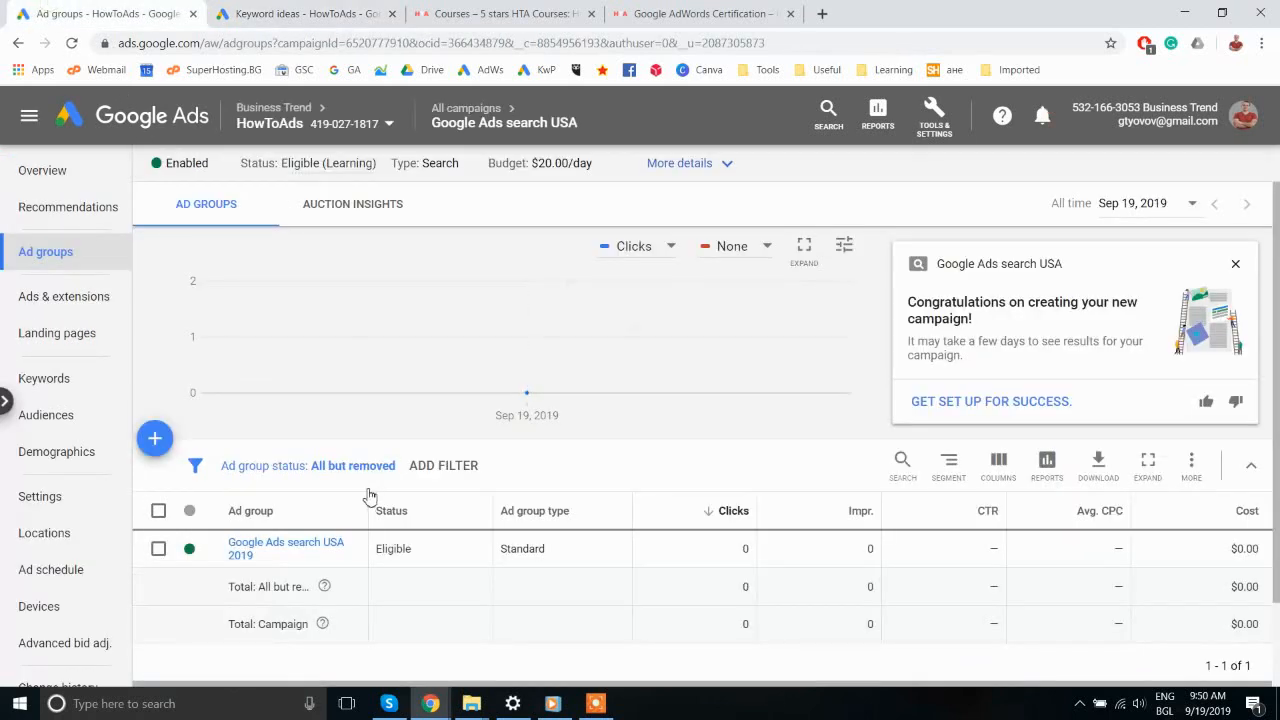
Step: Open the ad group "Google Ads search USA 2019" and download its search keywords as an .xlsx report
click(301, 545)
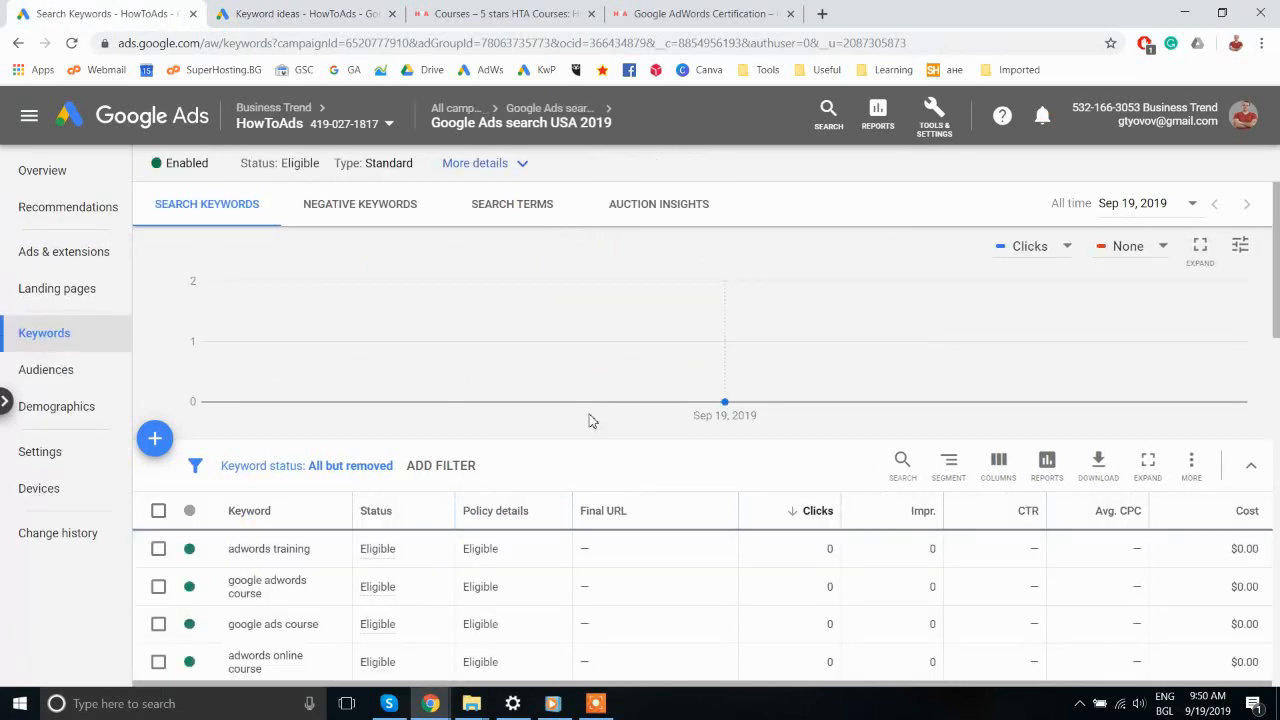
scroll(425, 412, down, 1)
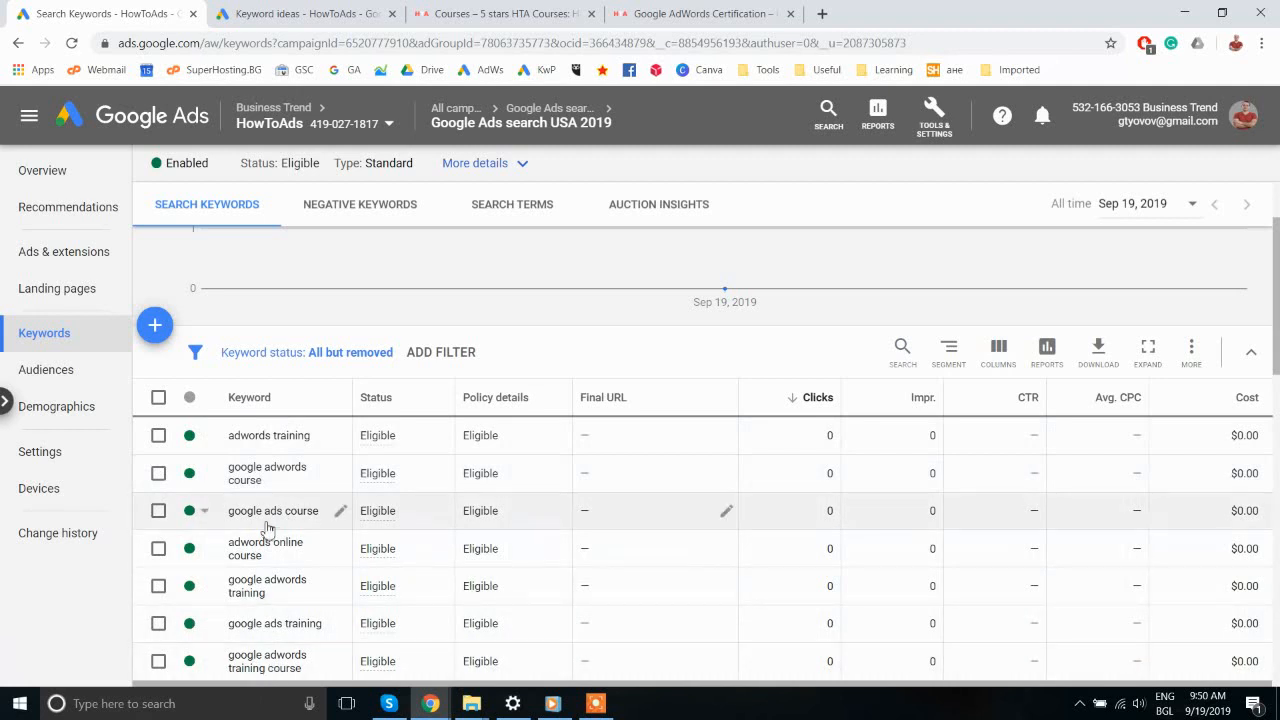
click(158, 399)
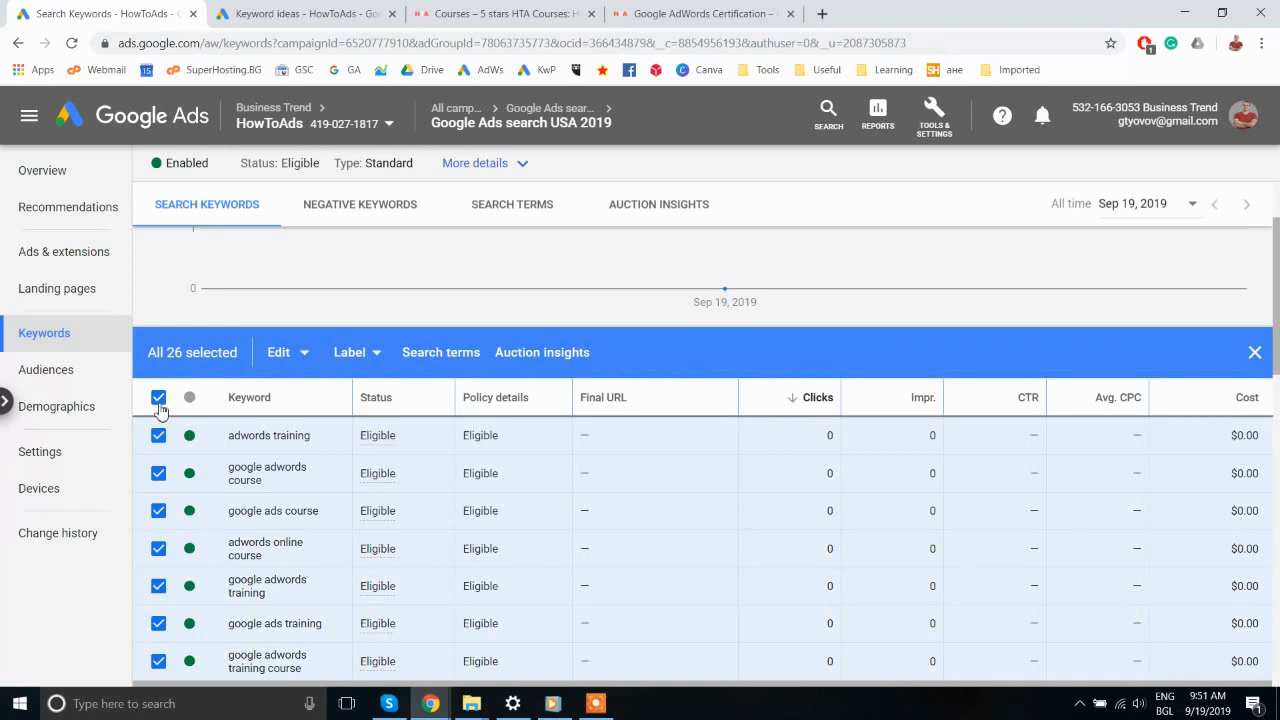
click(158, 403)
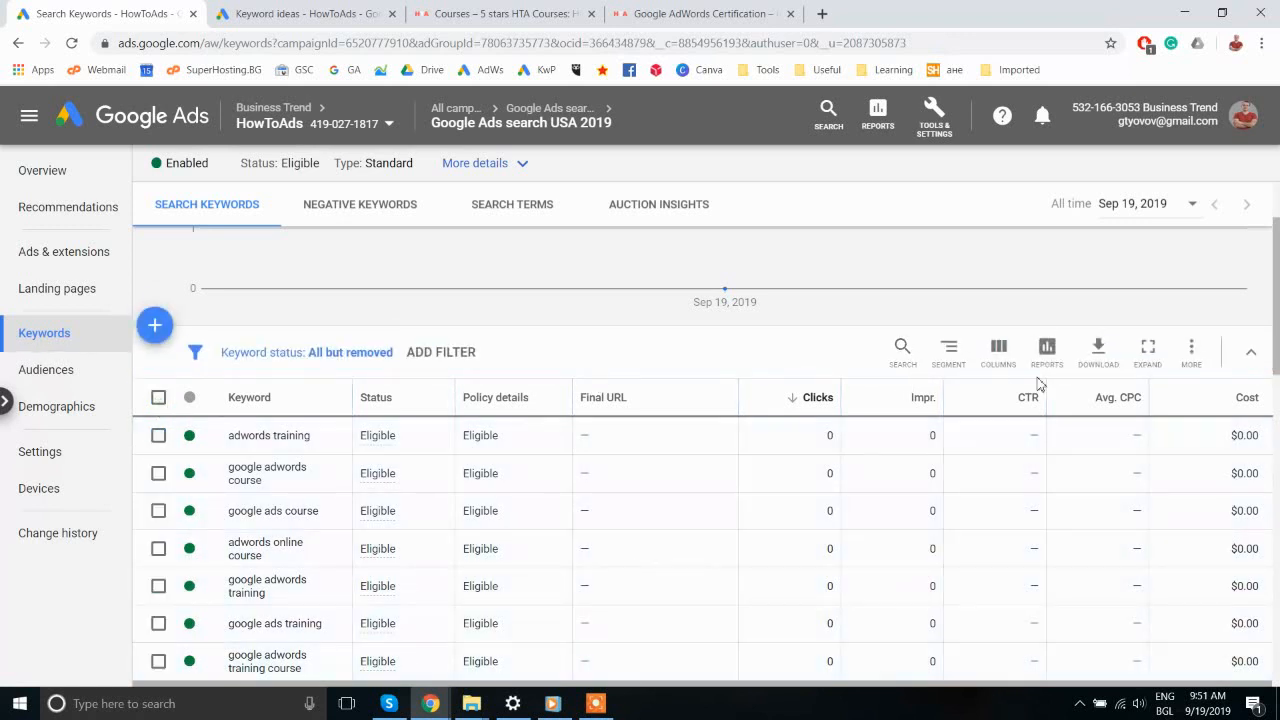
click(1099, 365)
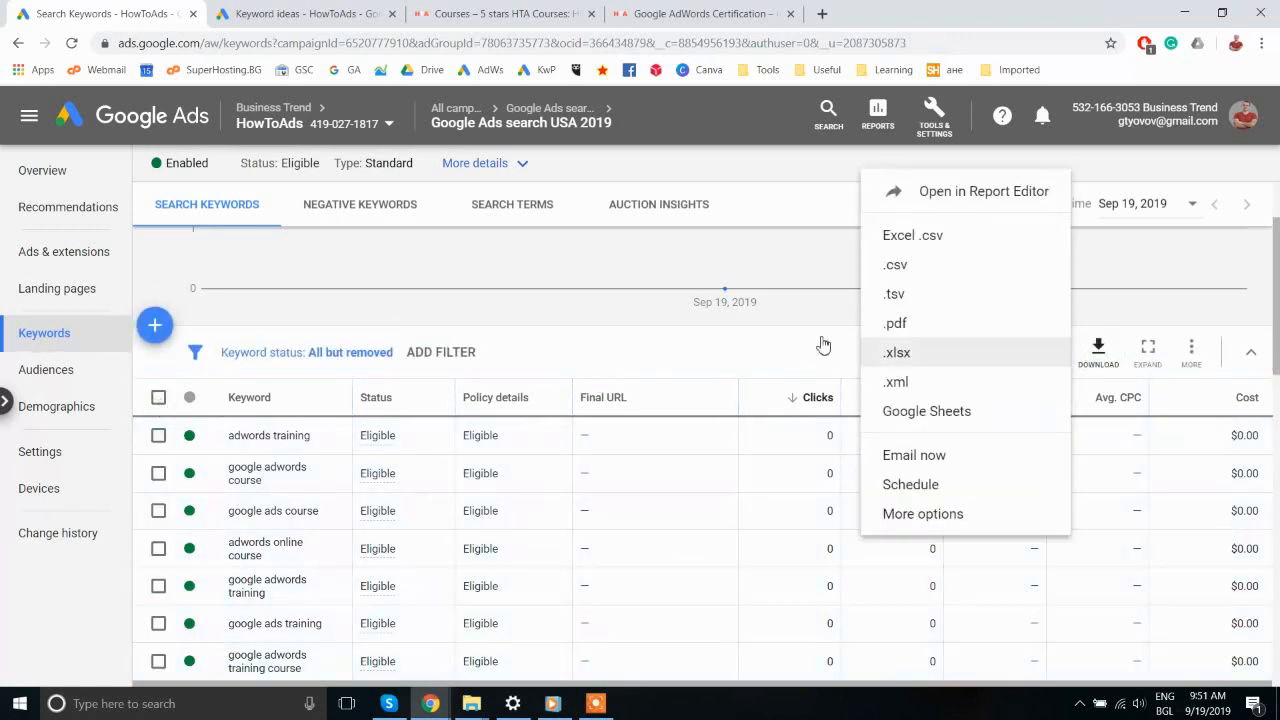
click(919, 364)
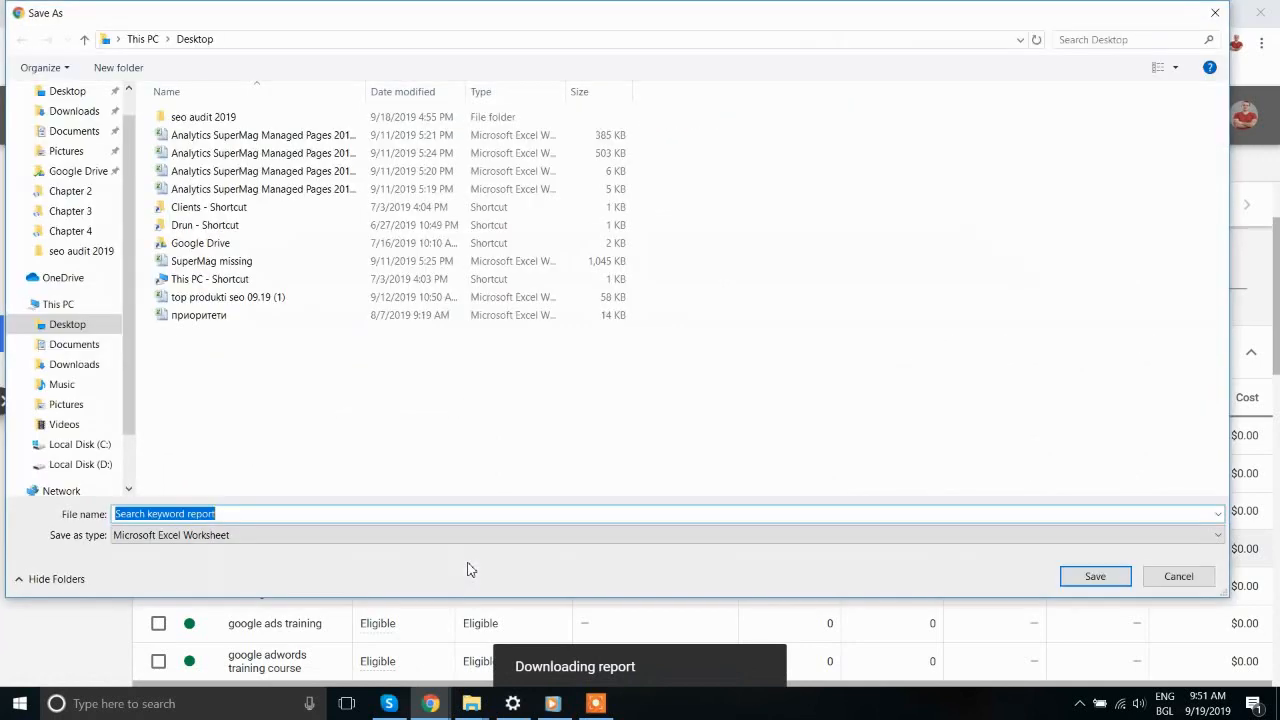
Step: Save the report to the Desktop as "Search keyword report" and open it in Excel
drag(131, 150, 135, 117)
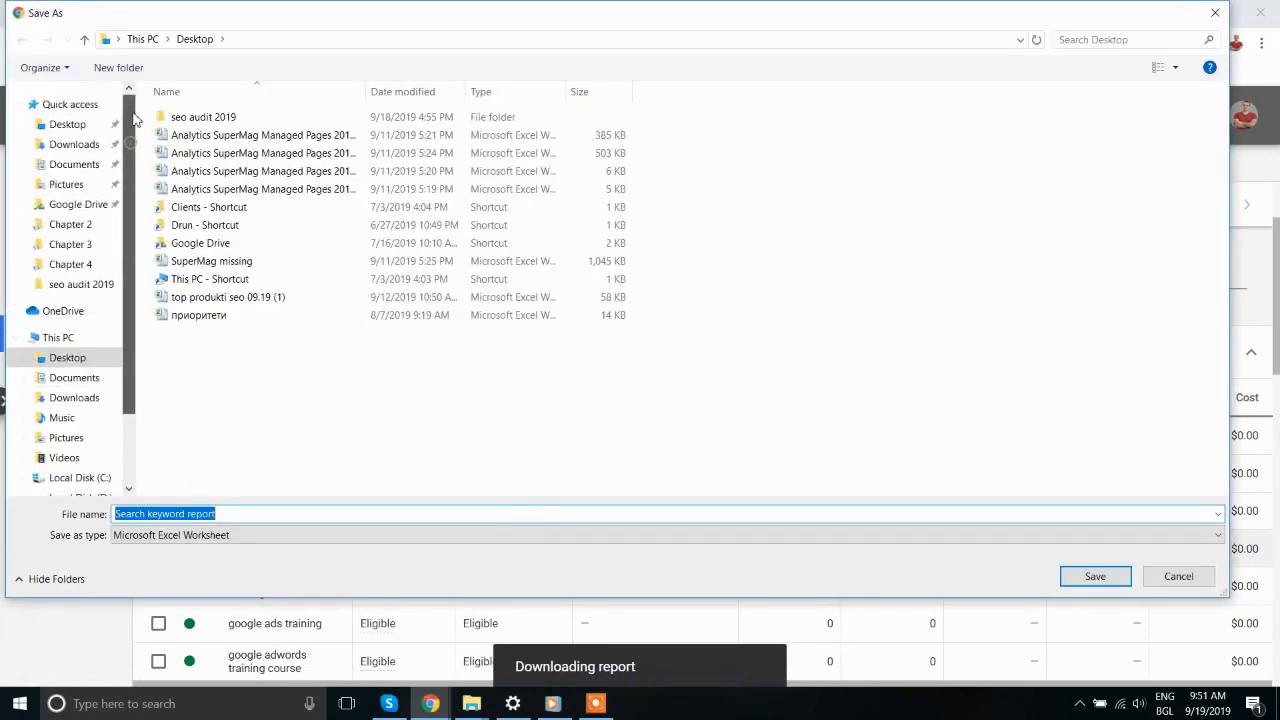
click(77, 131)
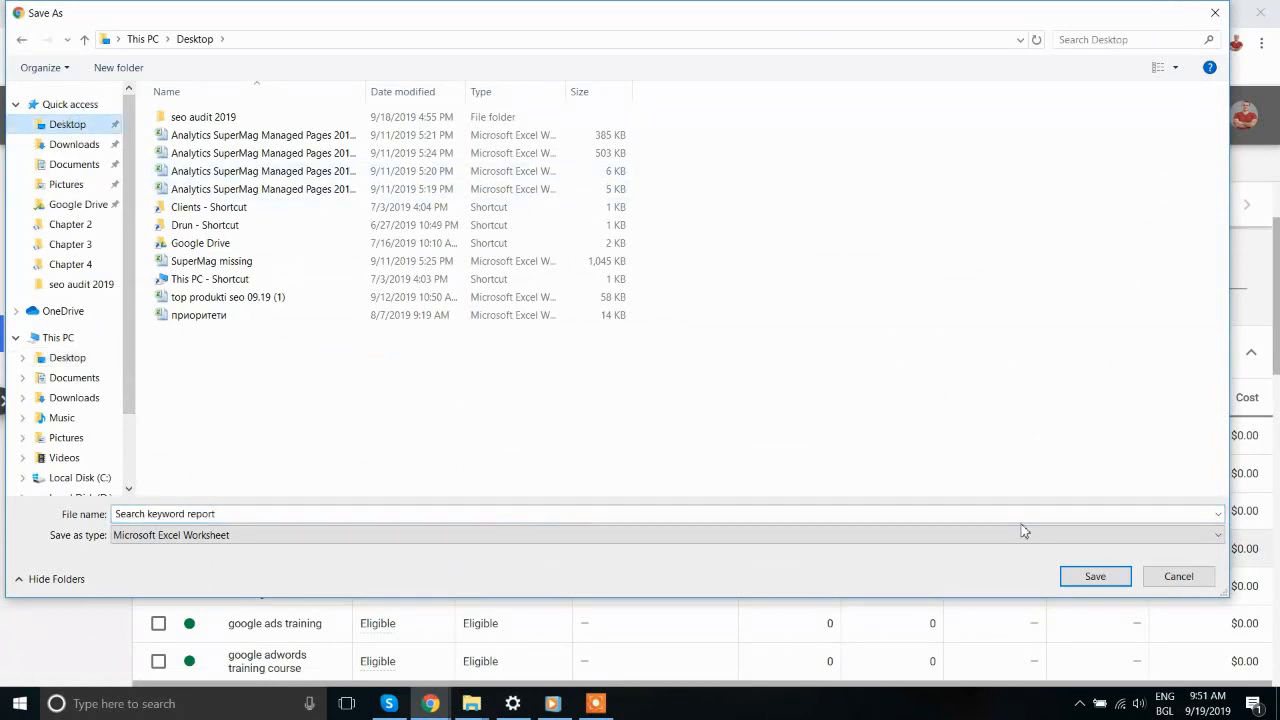
click(1095, 577)
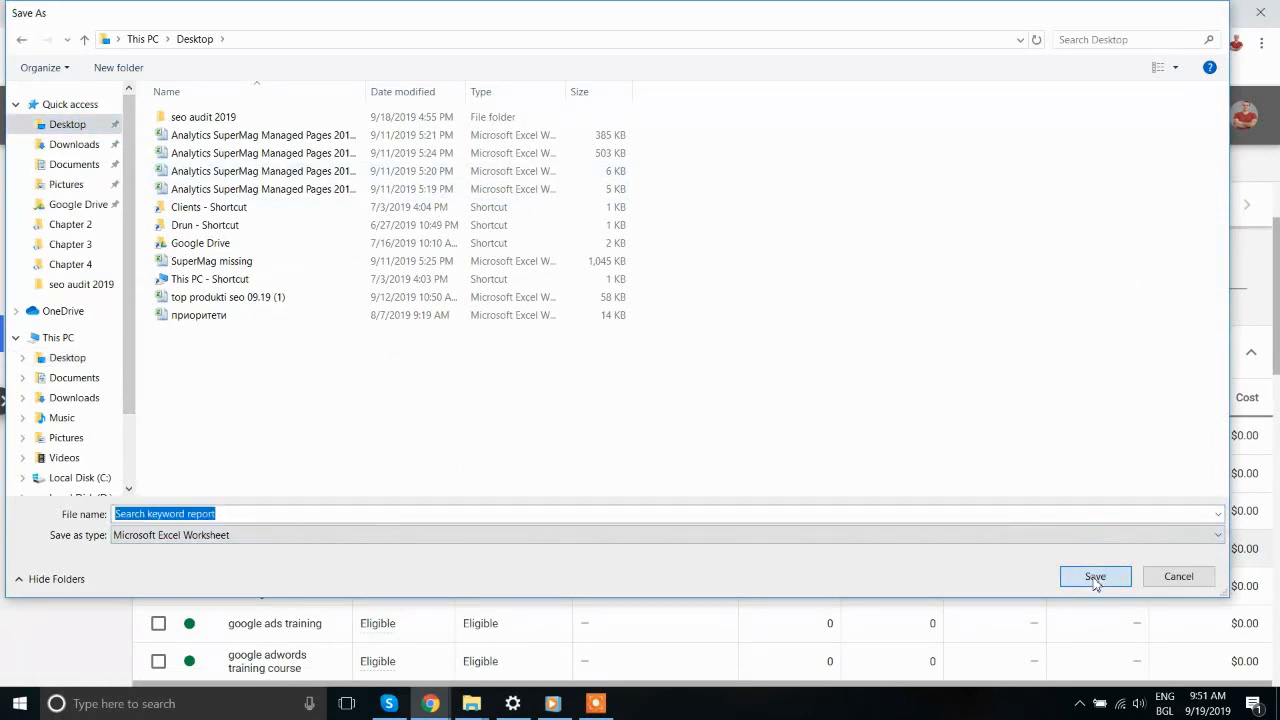
click(100, 667)
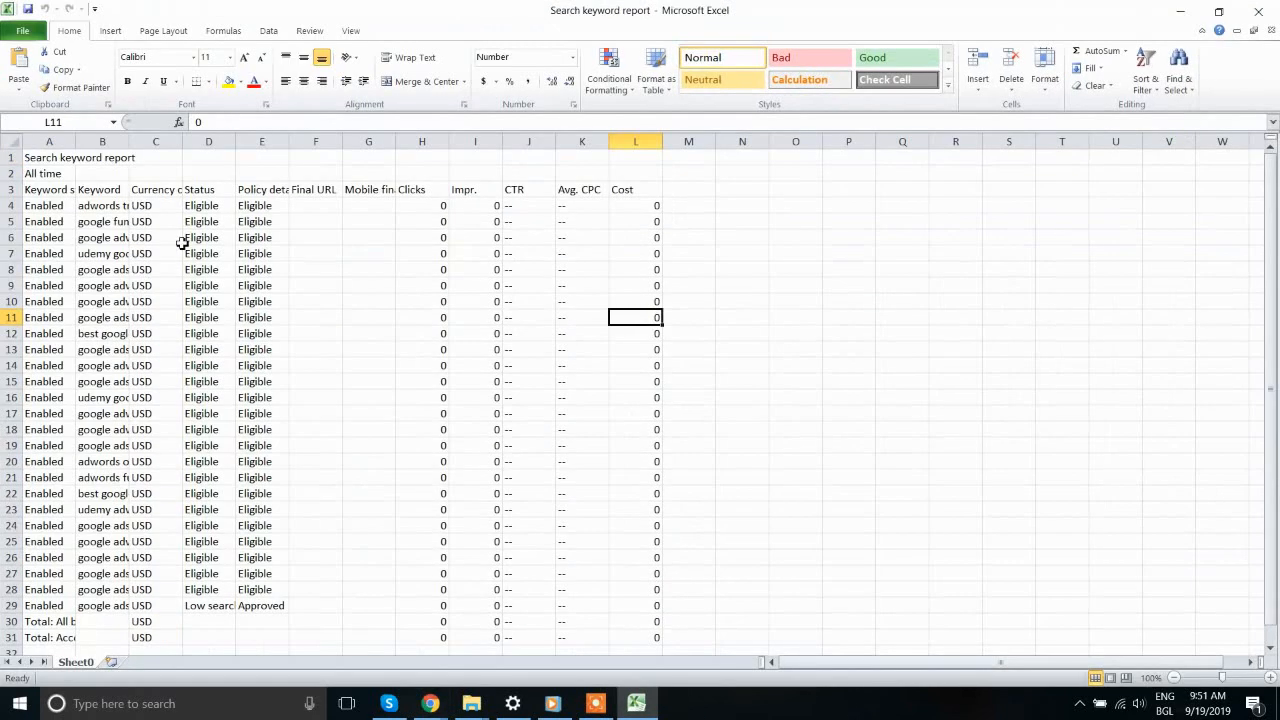
Step: Fit column B to the keywords and clear the contents of columns C through M
click(382, 305)
drag(321, 142, 849, 142)
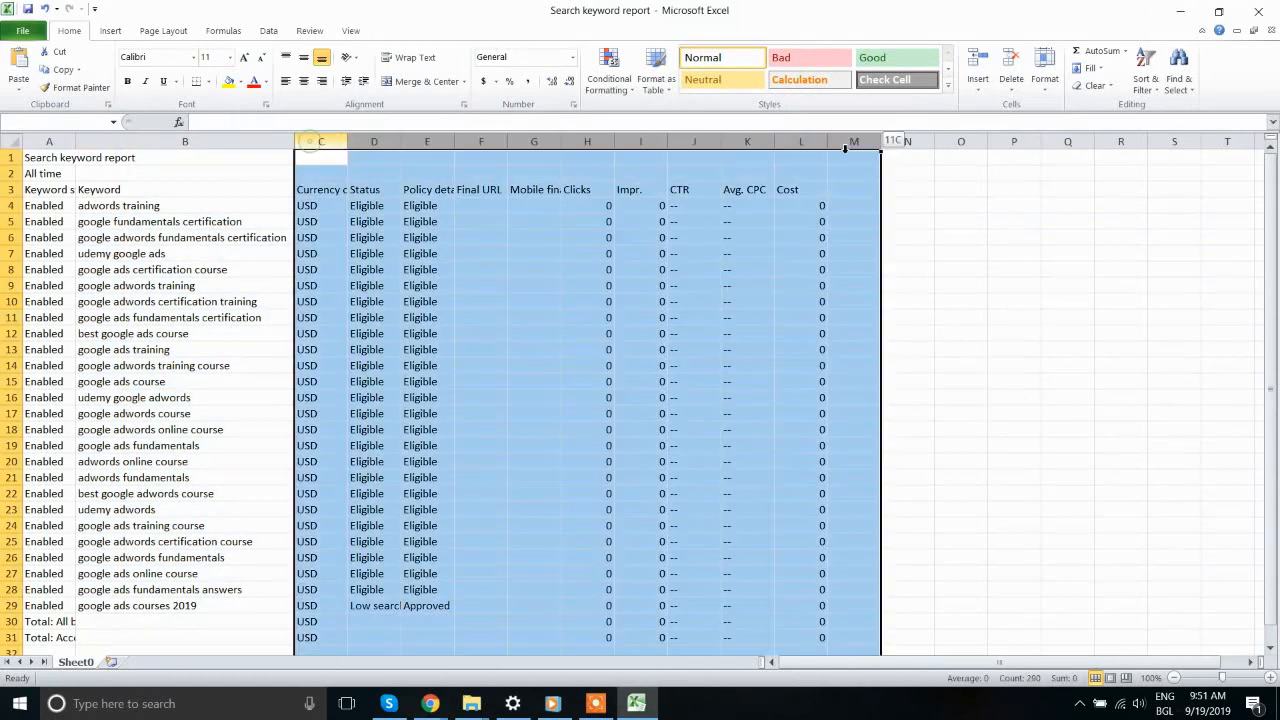
key(Delete)
Step: Enter the formula ="+"&B4 in C4, fill it down for all keywords and fit column C to its contents
click(320, 206)
text(="+"&)
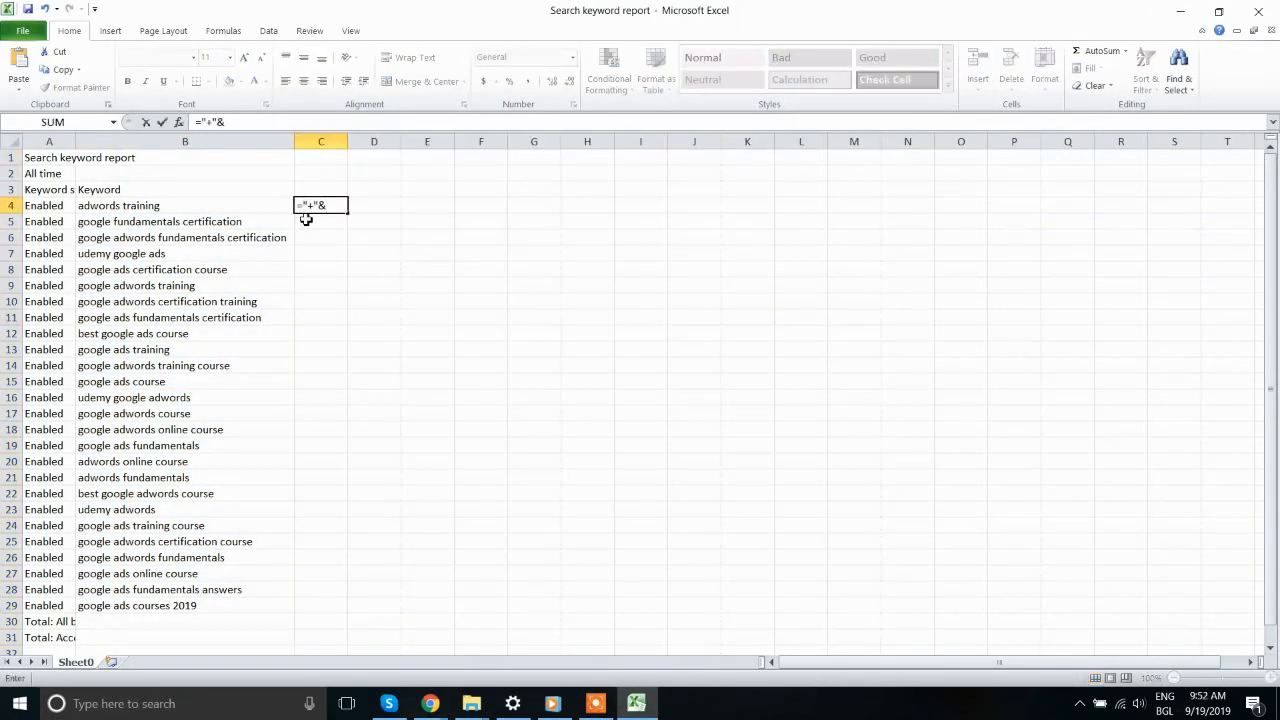
click(240, 206)
key(Return)
double_click(348, 213)
double_click(348, 142)
Step: Copy the prefixed keywords in C4:C29 and paste them as values into column D, starting at D4
drag(345, 206, 388, 606)
key(ctrl+c)
click(544, 207)
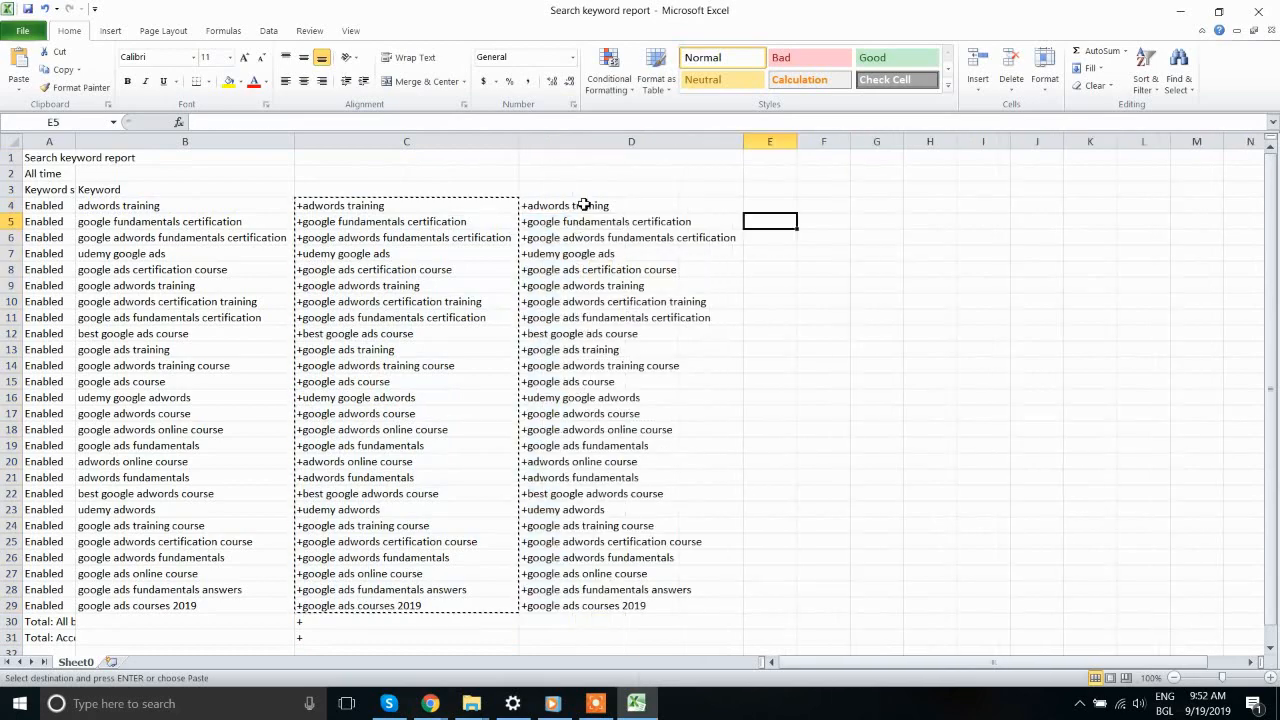
Step: Replace every space in D4:D29 with a space followed by "+" to turn all keywords into modified broad match
drag(584, 206, 600, 606)
key(ctrl+h)
click(171, 312)
text(+)
click(124, 374)
click(643, 391)
click(440, 374)
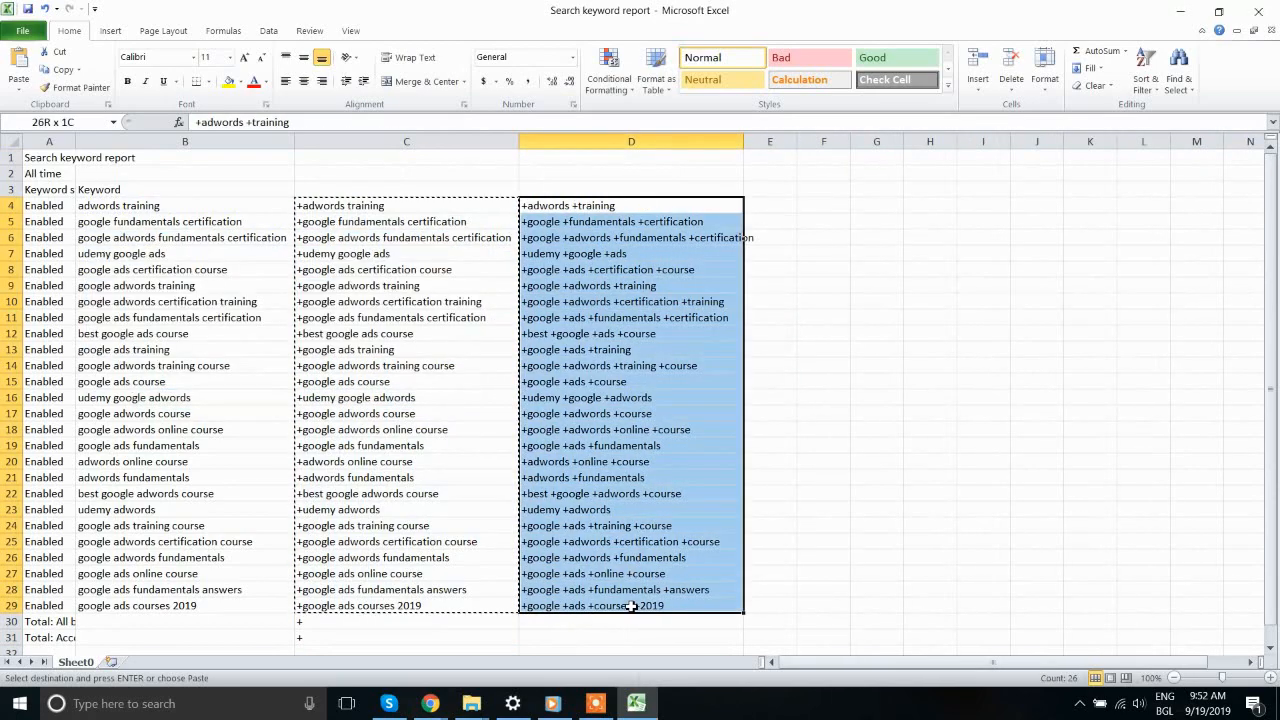
Step: Switch back to Google Ads and permanently remove all 26 keywords from the ad group
click(430, 703)
click(515, 620)
click(158, 397)
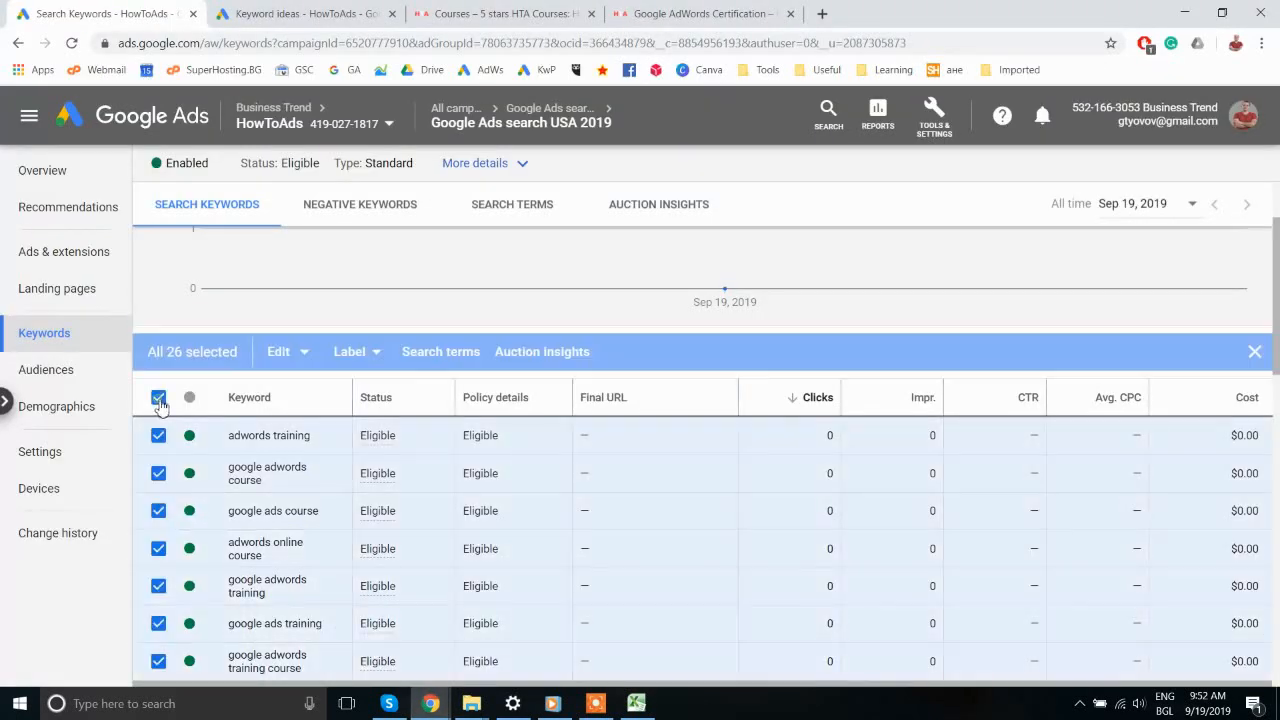
click(288, 354)
click(255, 507)
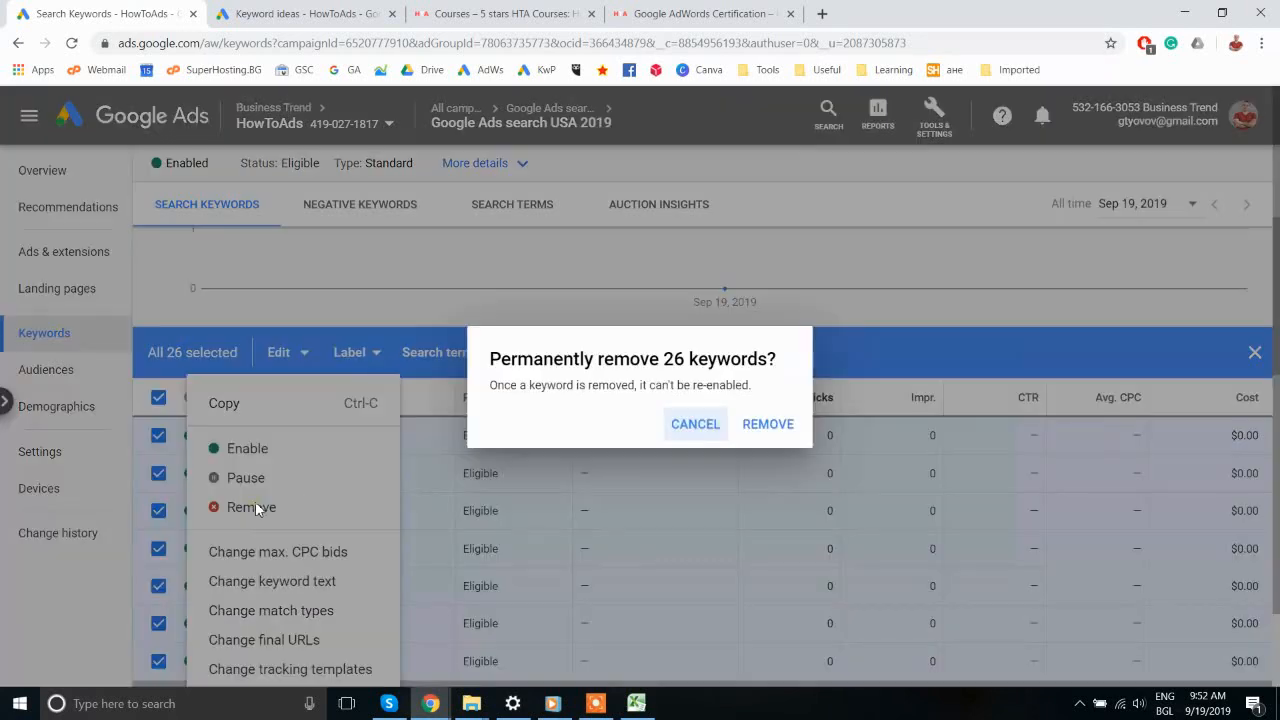
click(766, 423)
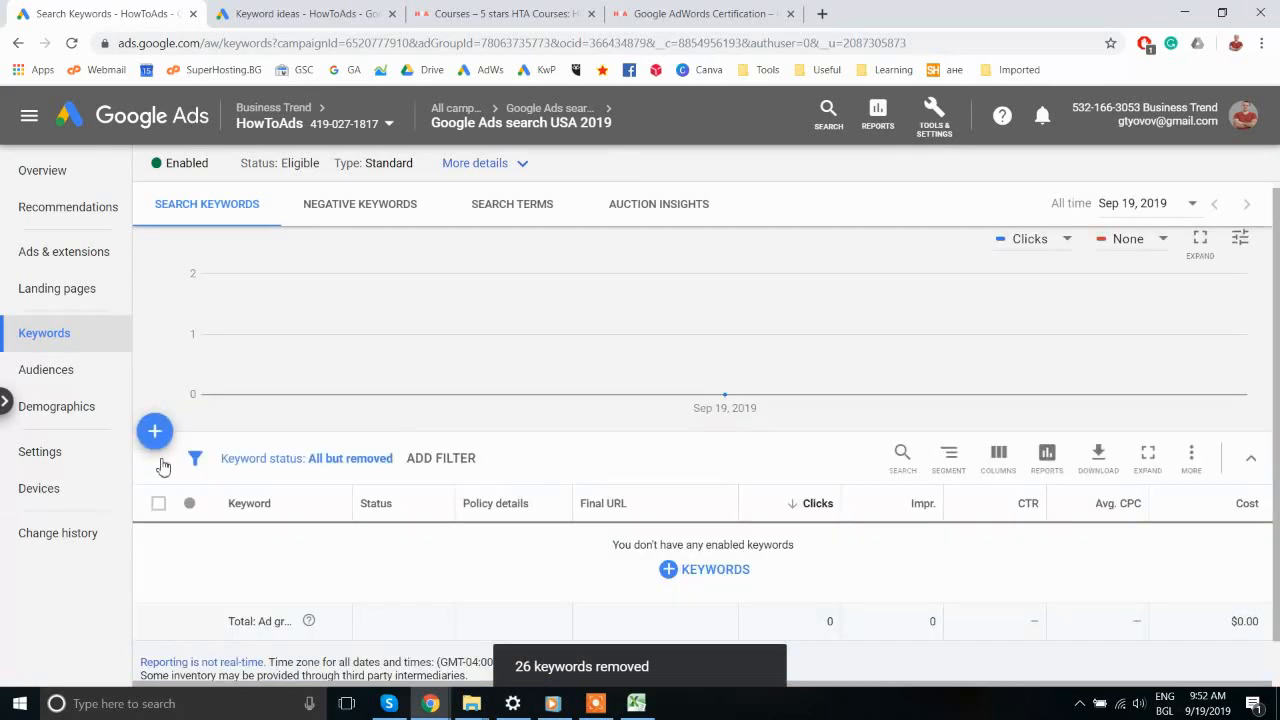
Step: Start adding new keywords to the ad group and copy the modified keywords in D4:D29 from the Excel report
click(155, 431)
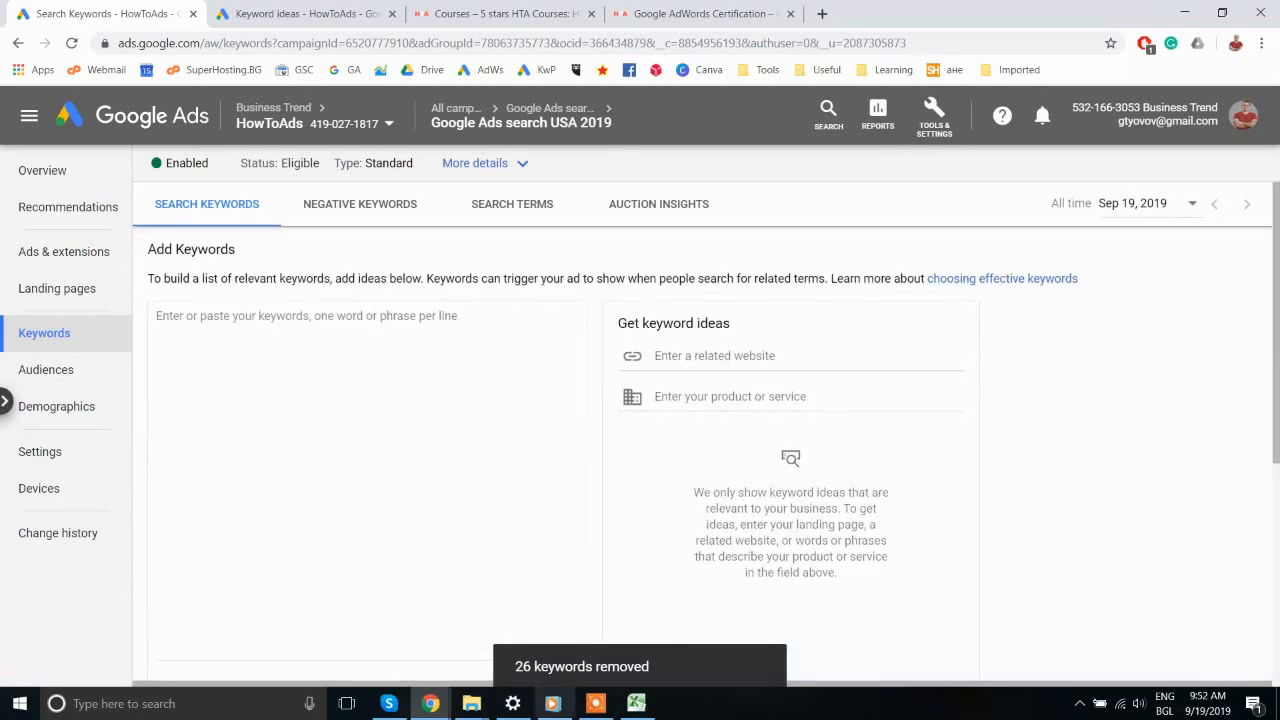
click(631, 708)
click(620, 250)
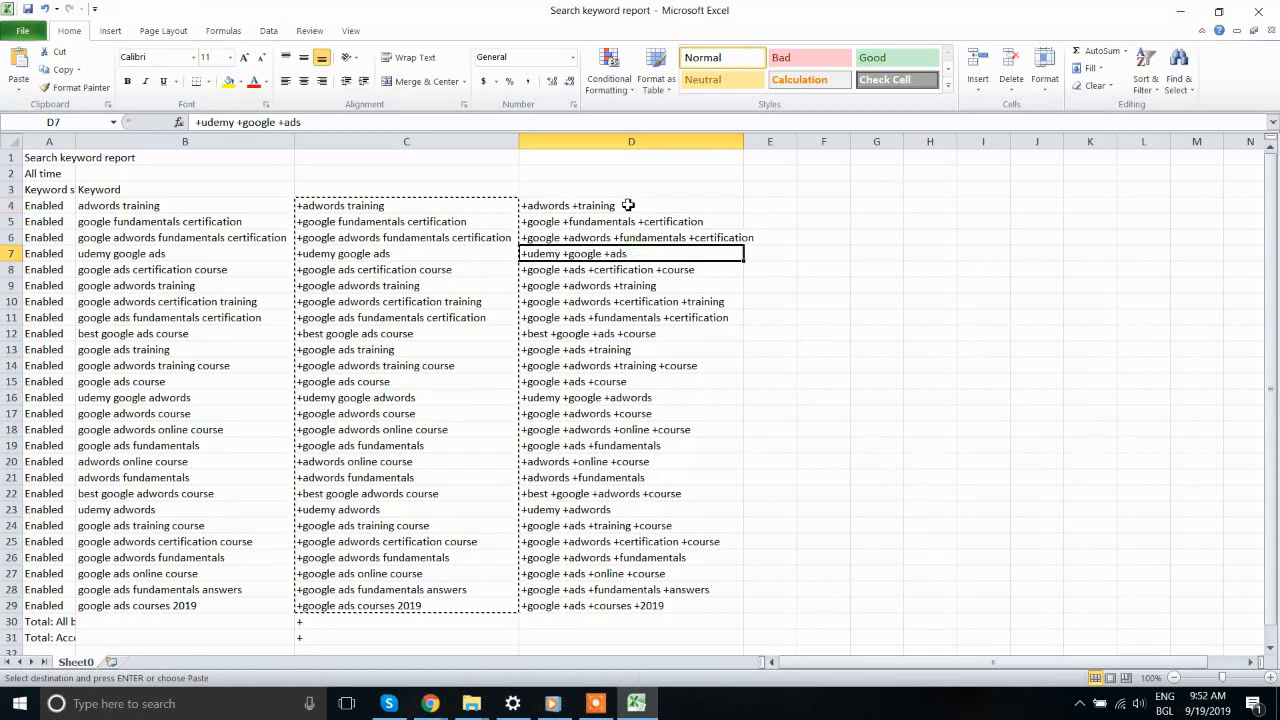
drag(640, 205, 600, 607)
key(ctrl+c)
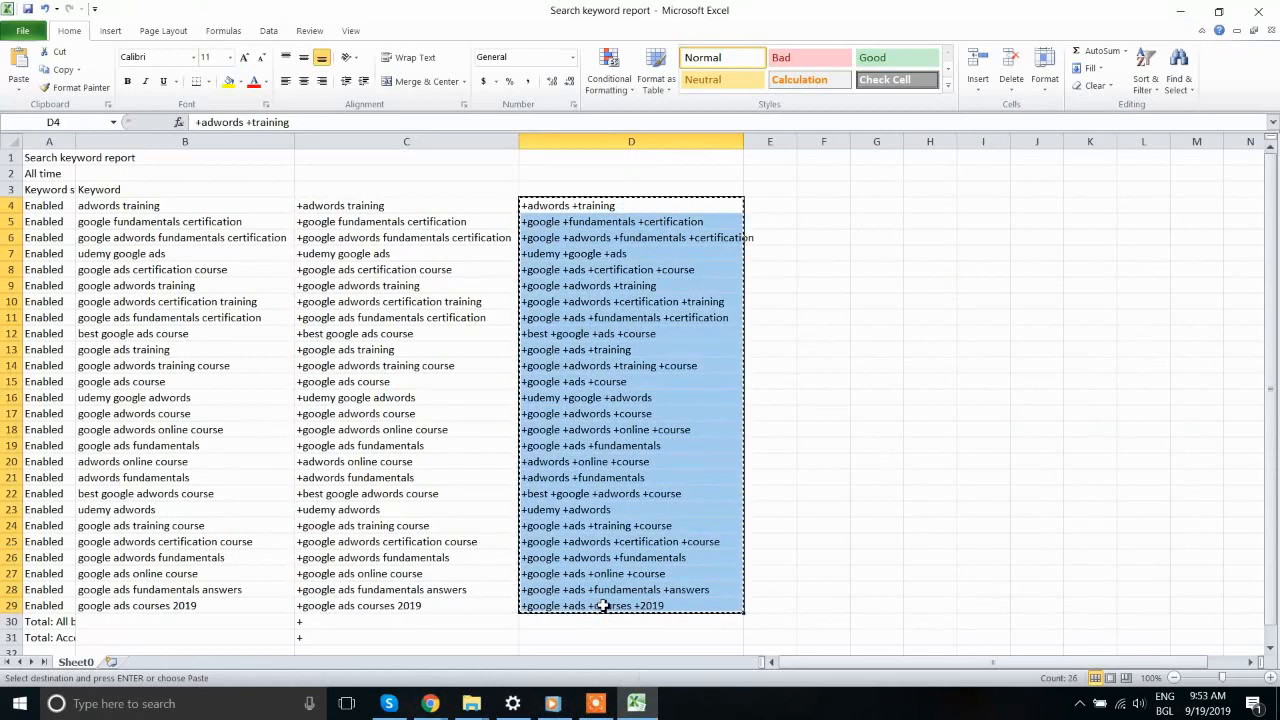
Step: Return to Google Ads, paste the copied keywords into the keyword entry, save them and look through the resulting list
click(1182, 14)
click(285, 406)
key(ctrl+v)
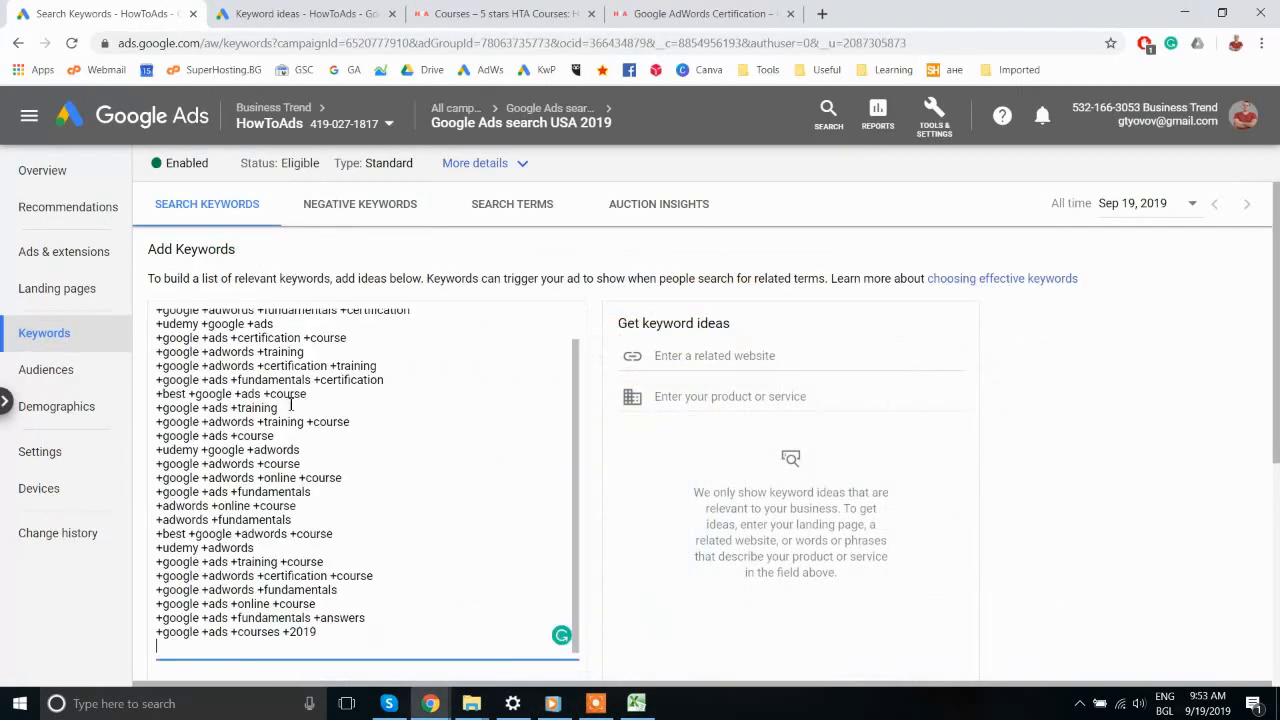
scroll(312, 428, down, 3)
click(166, 451)
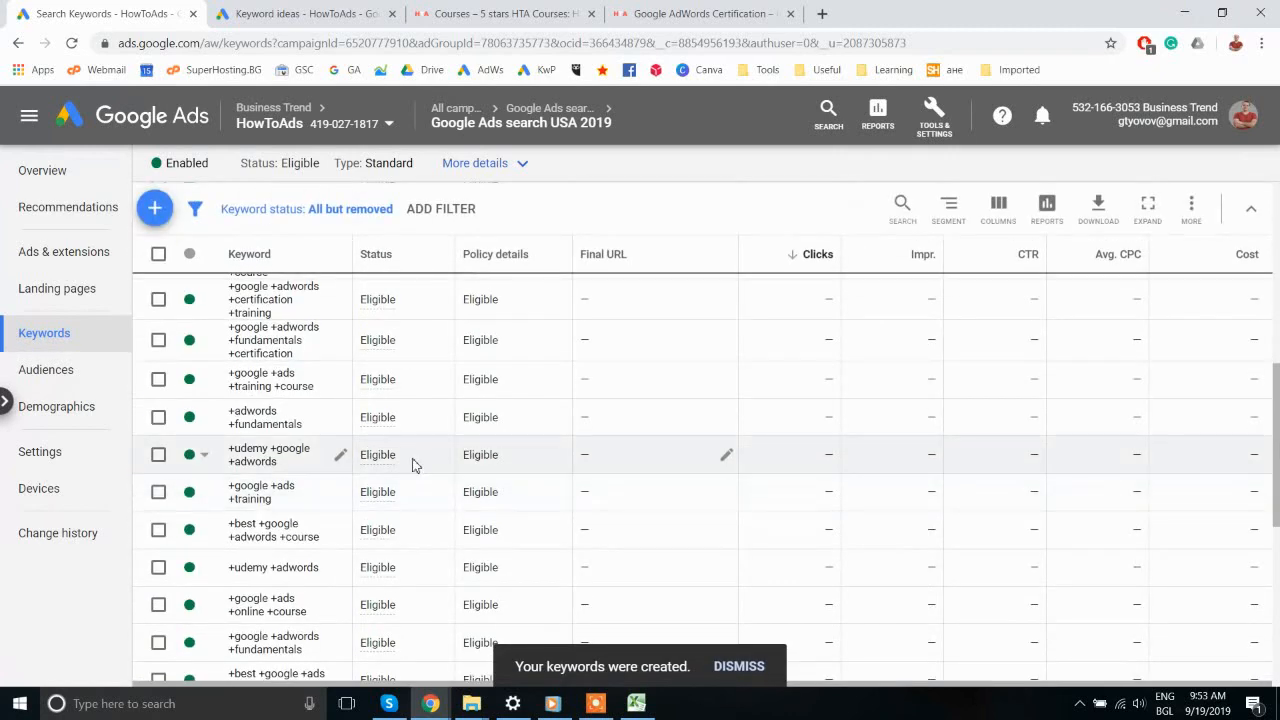
scroll(410, 465, down, 2)
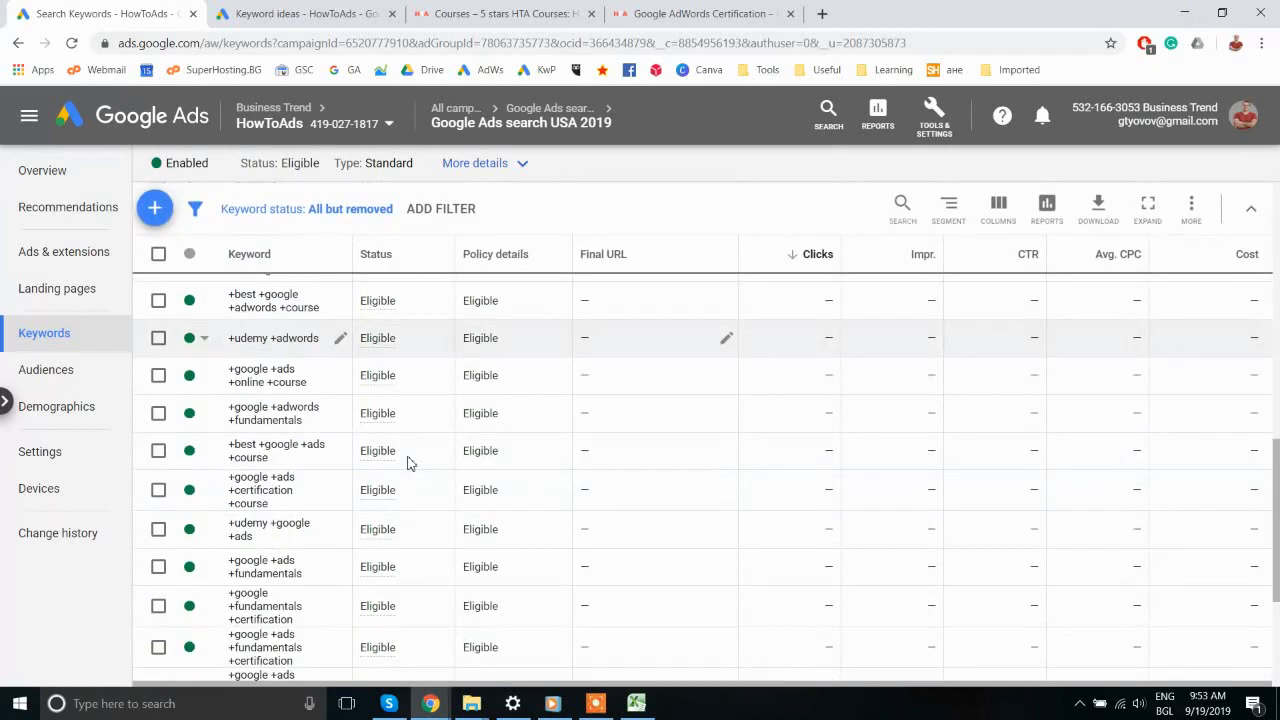
scroll(408, 463, up, 1)
scroll(407, 463, up, 1)
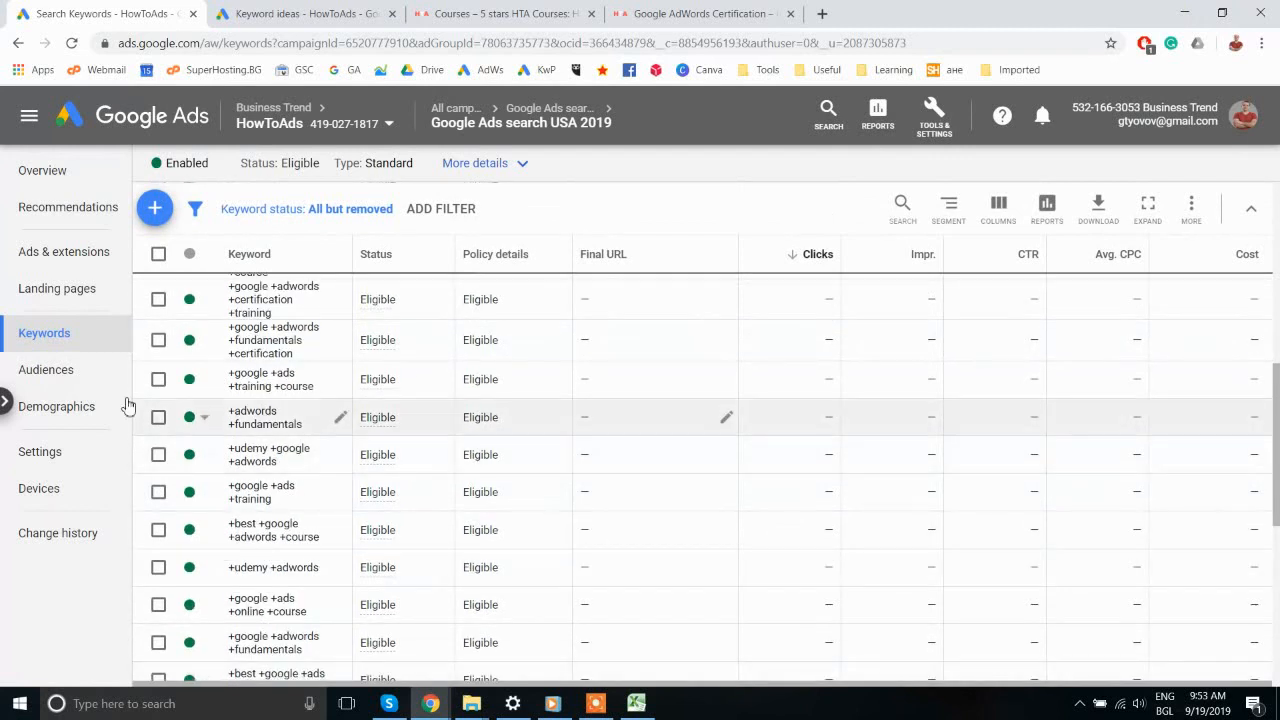
Step: Review the settings of the campaign "Google Ads search USA", including its additional settings
click(40, 452)
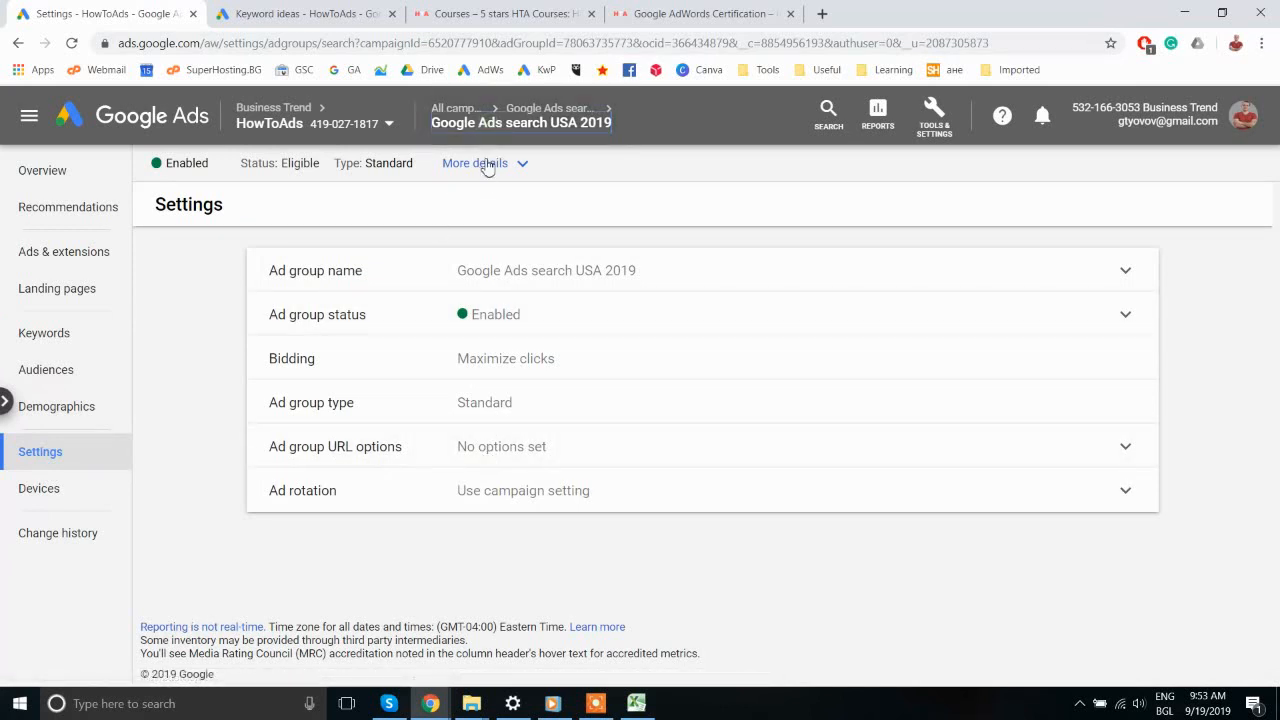
mouse_move(533, 128)
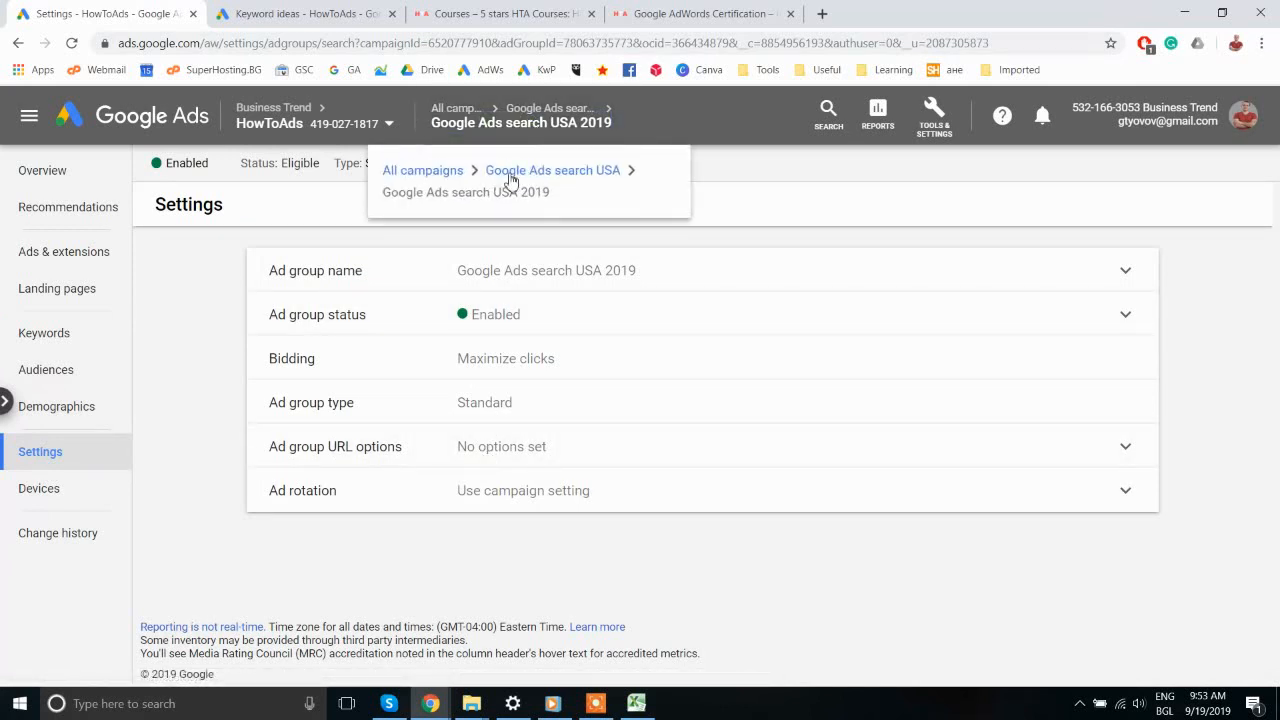
click(512, 172)
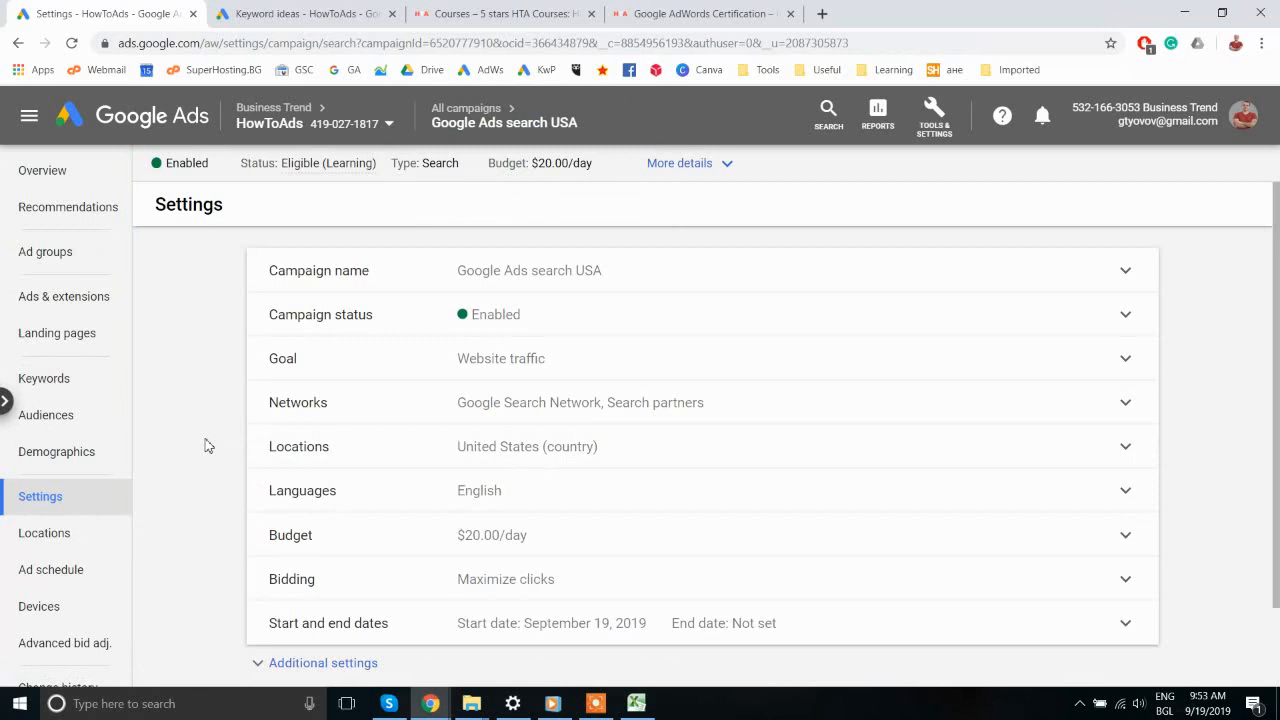
scroll(208, 446, down, 1)
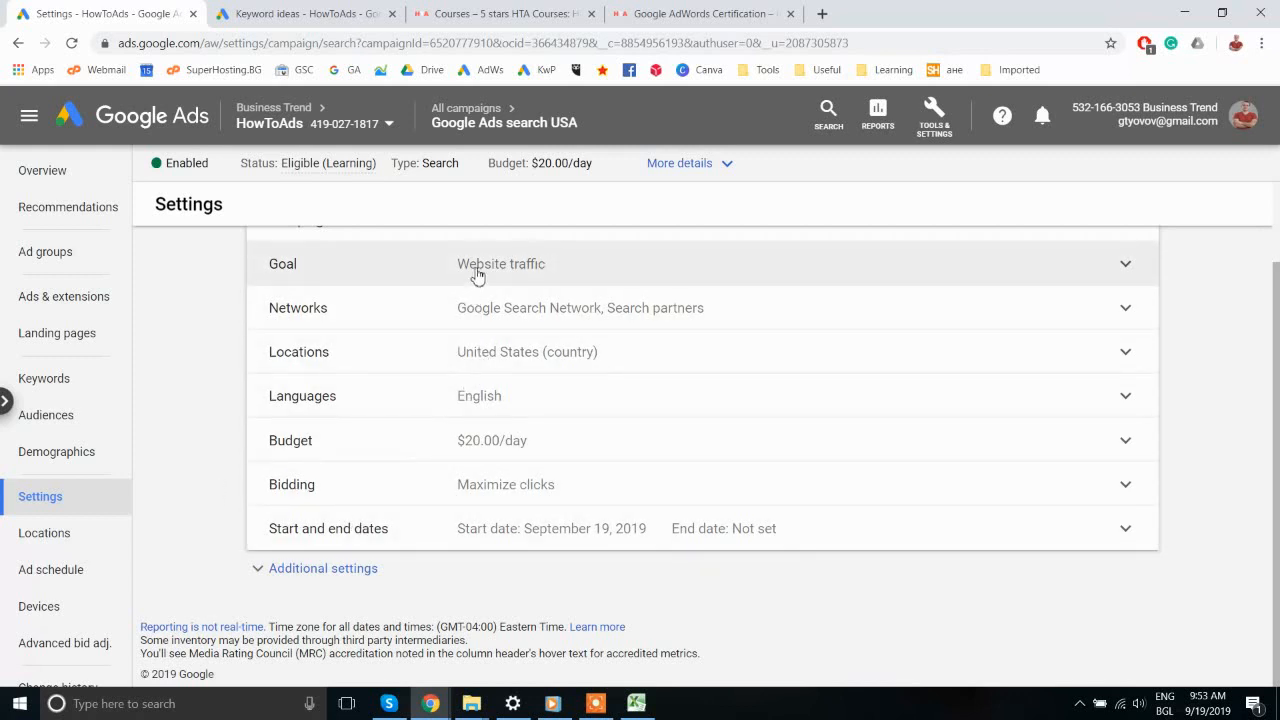
scroll(403, 356, up, 1)
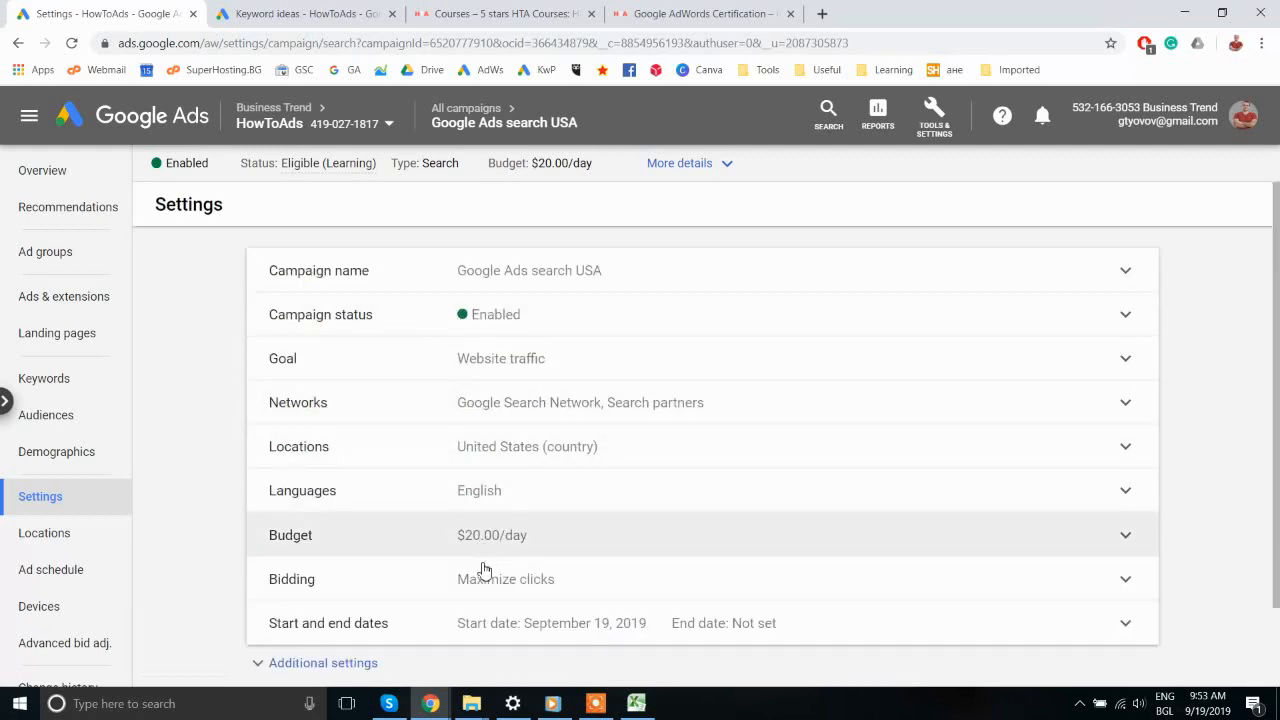
scroll(212, 541, down, 1)
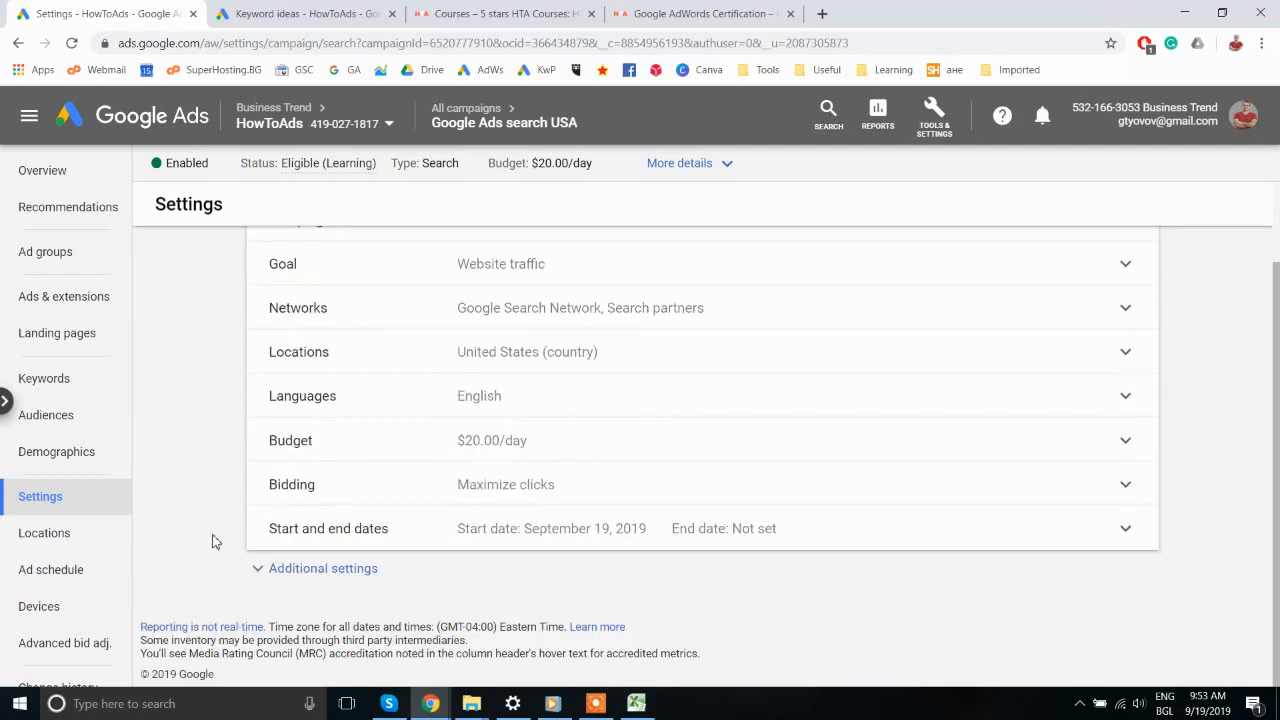
click(307, 569)
scroll(243, 526, down, 2)
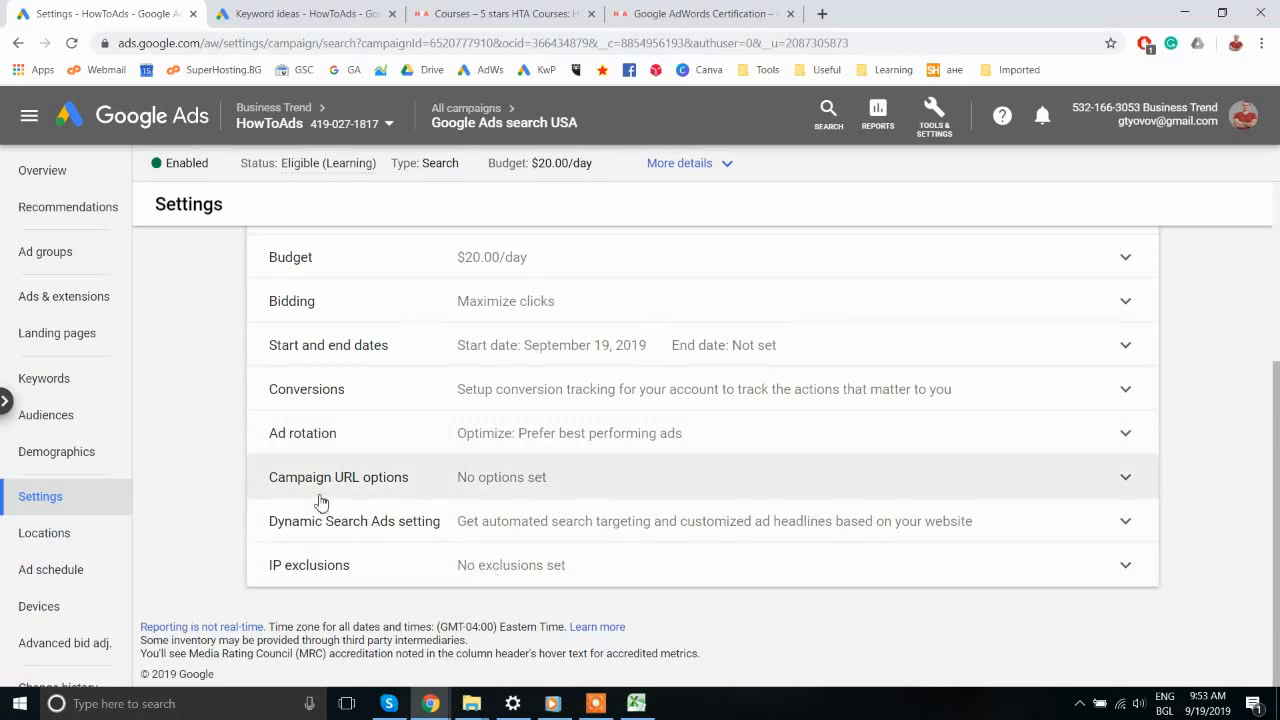
scroll(416, 522, up, 3)
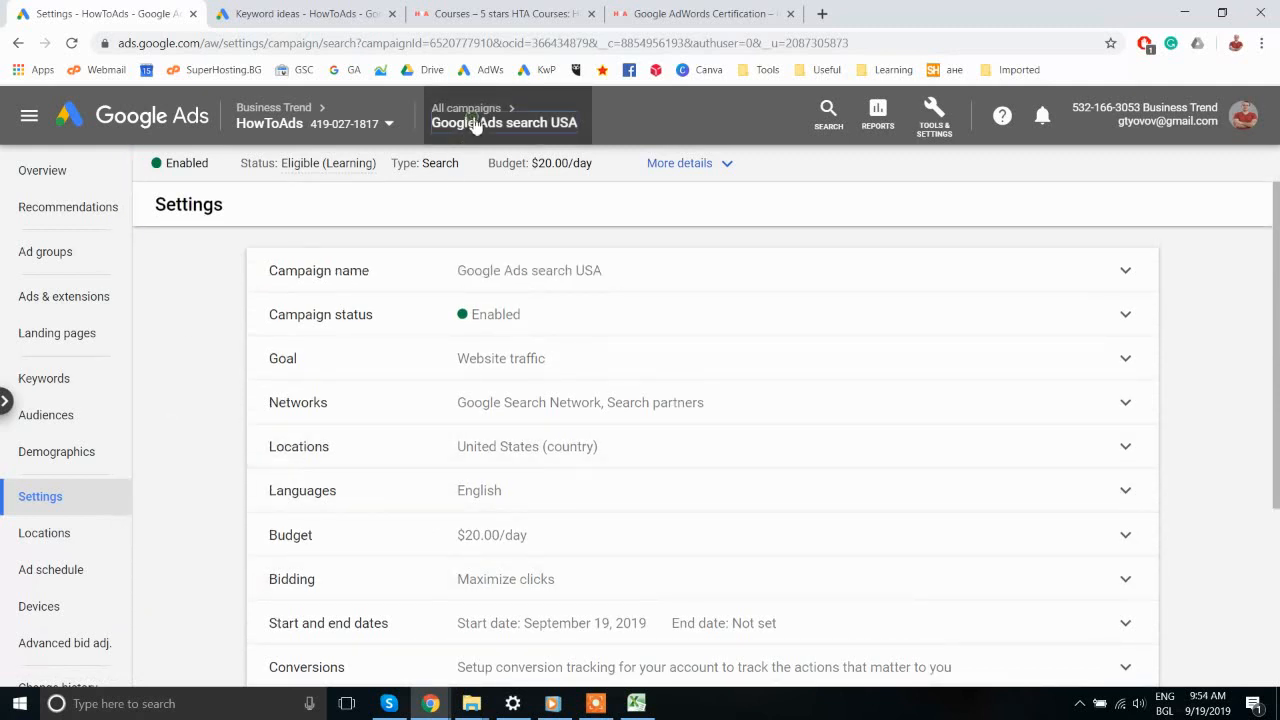
Step: Return to the ad group "Google Ads search USA 2019" and open its ad extensions
click(85, 254)
click(258, 556)
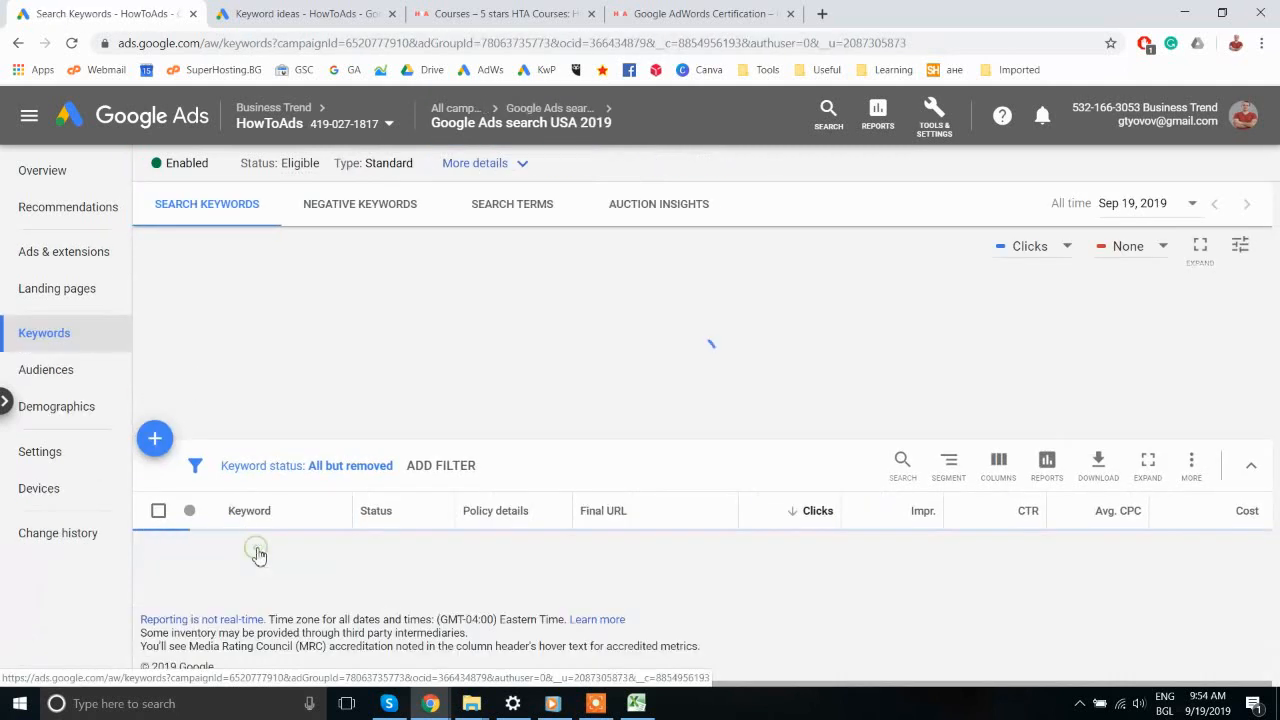
click(78, 261)
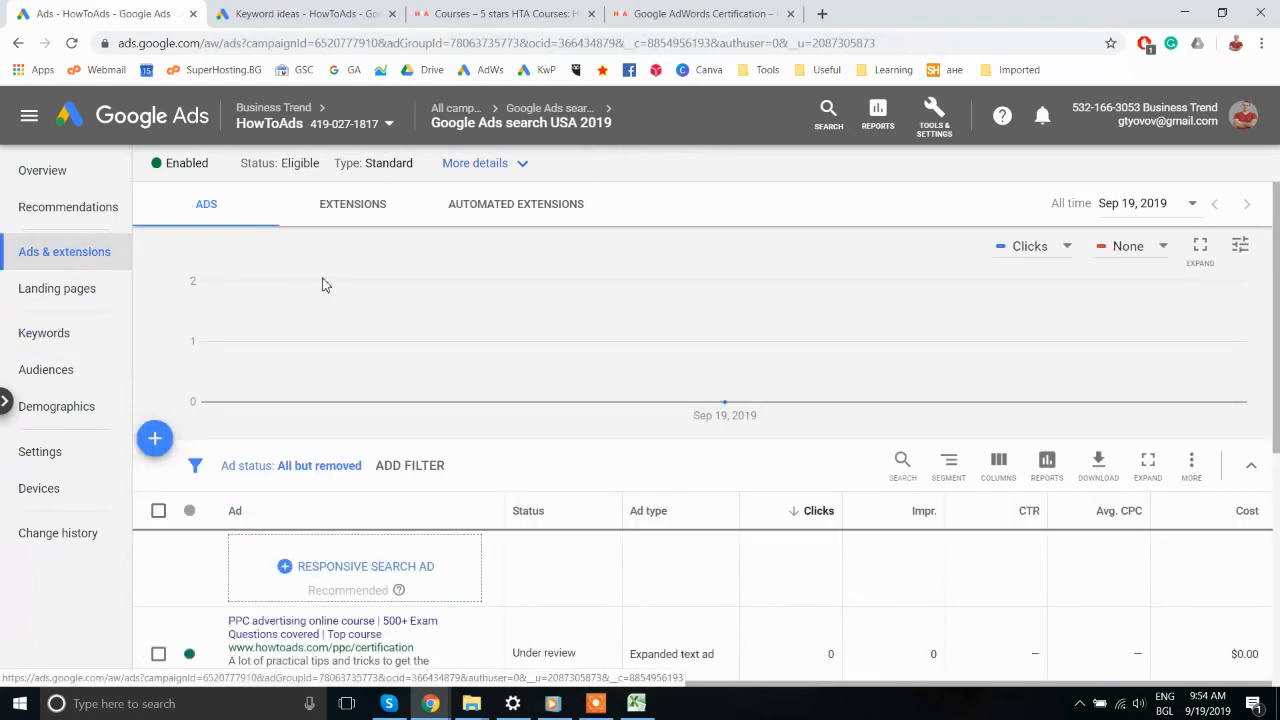
click(343, 213)
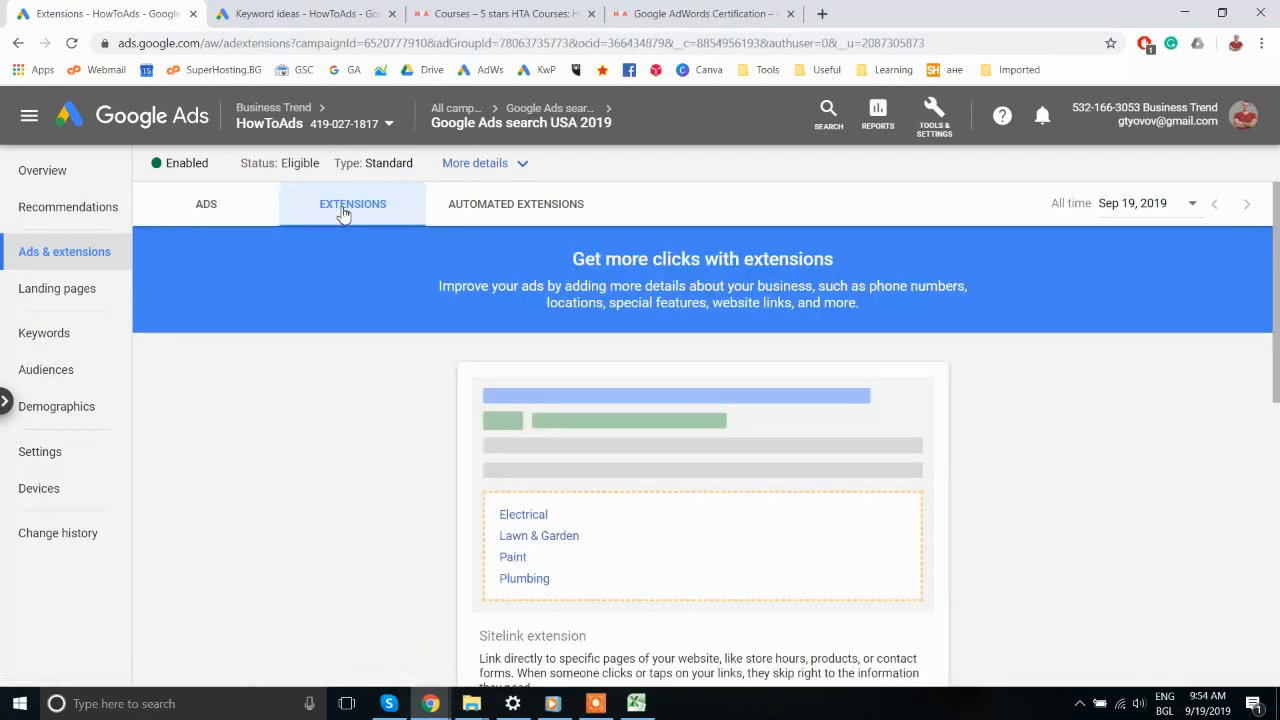
scroll(270, 485, down, 5)
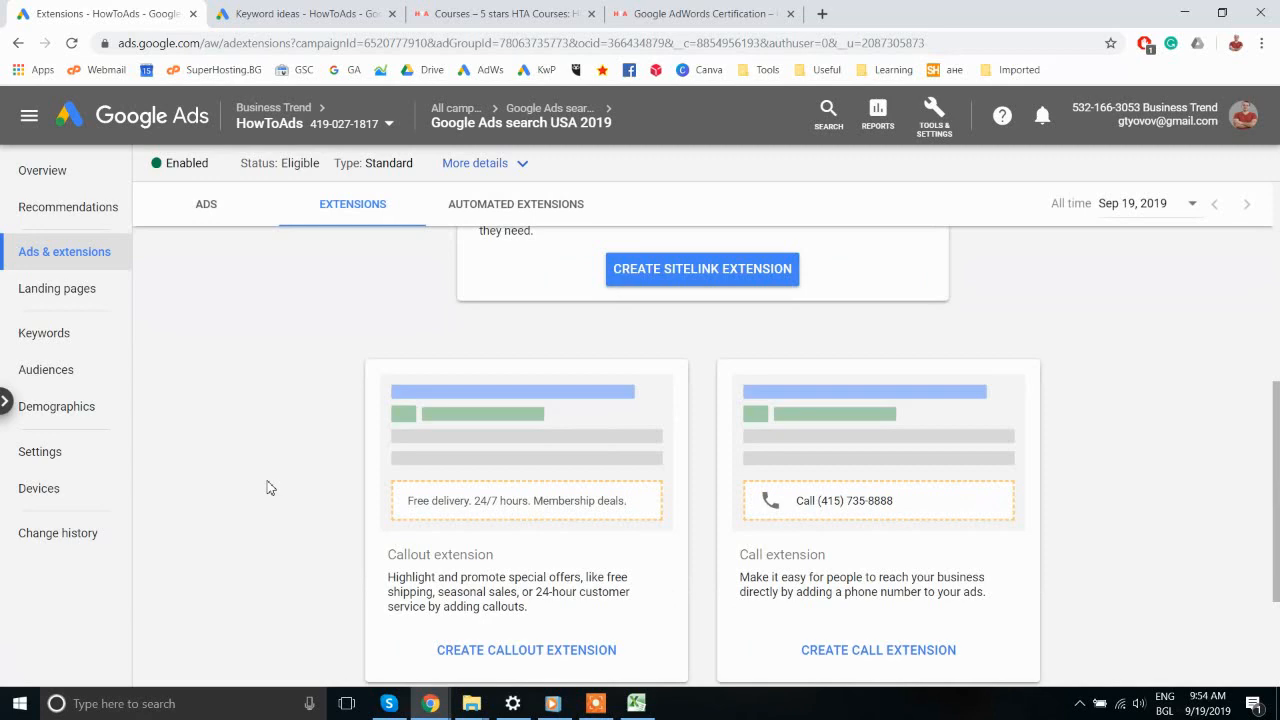
scroll(270, 488, up, 2)
click(612, 508)
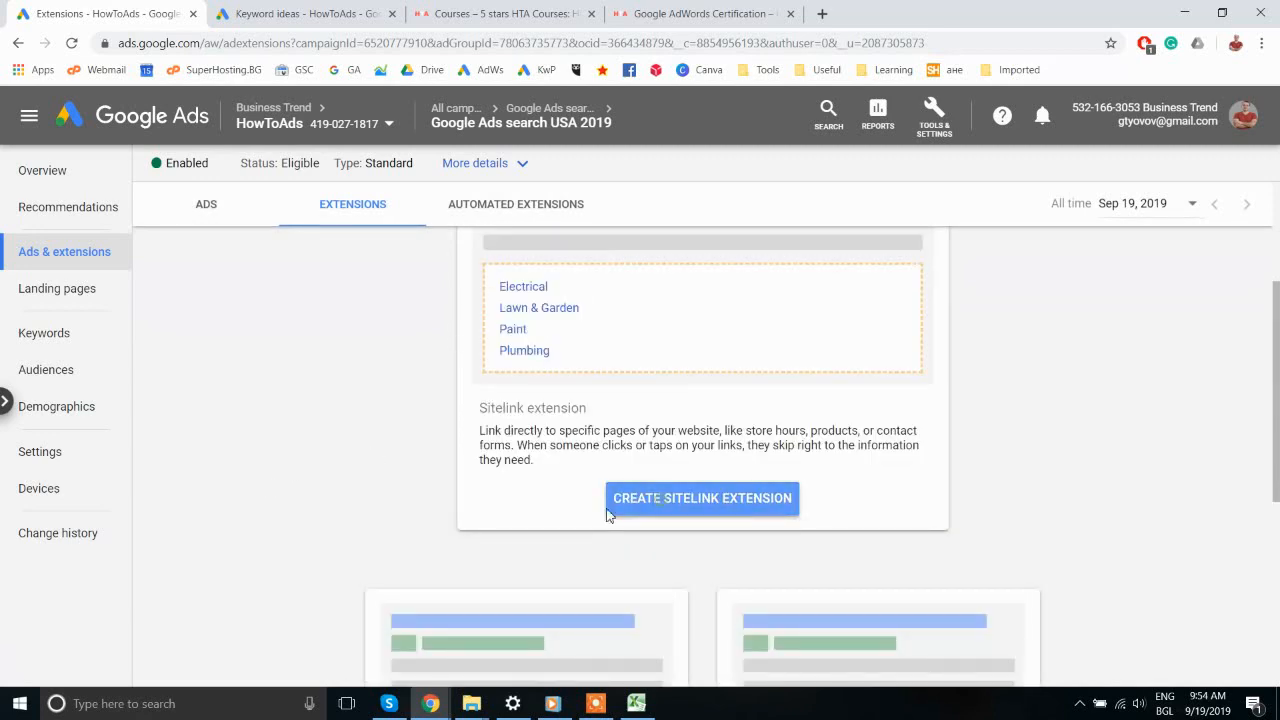
click(196, 300)
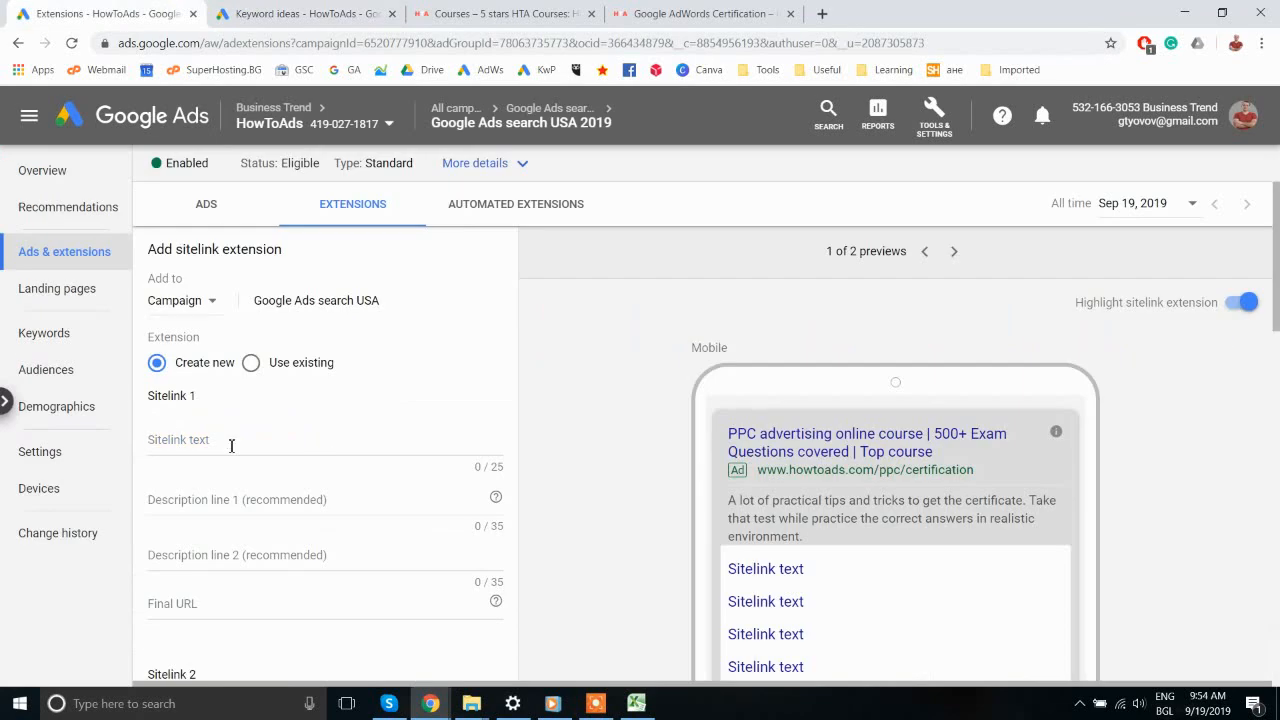
click(231, 445)
text(Online courses)
click(200, 603)
text(https://howtoads.com/lp-courses/)
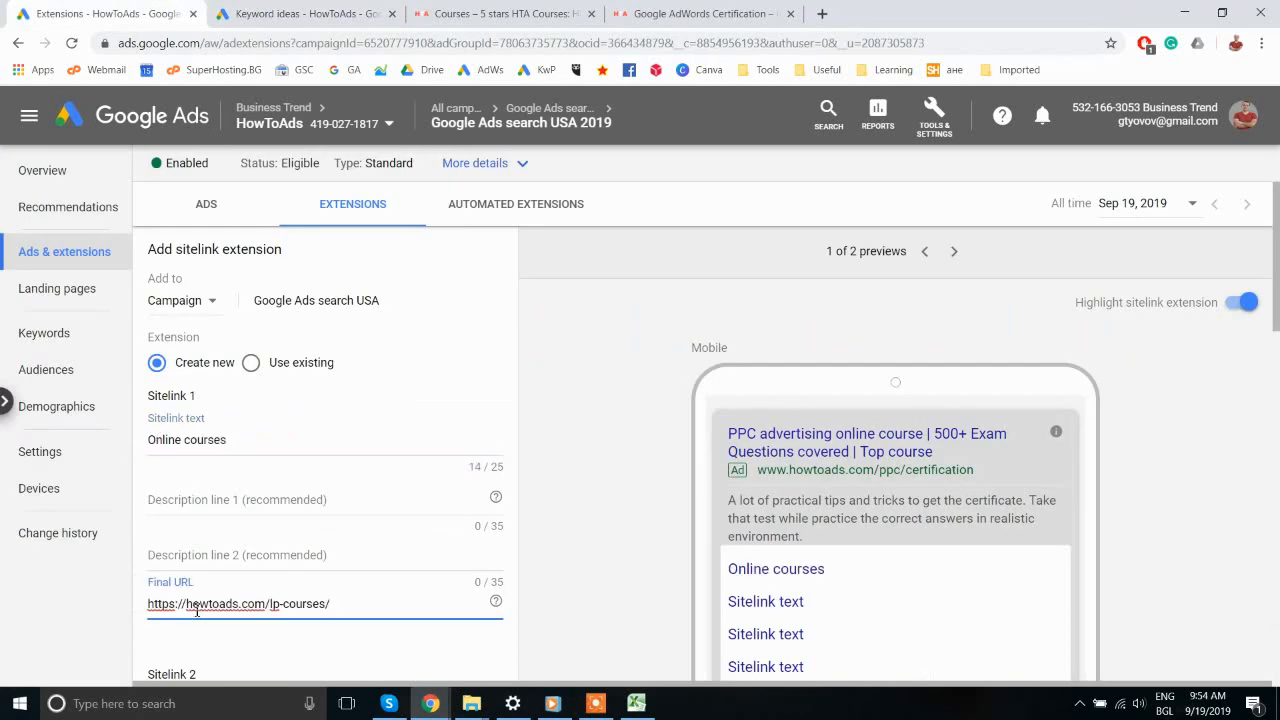
Step: Enter Sitelink 1's first description line and shorten it to "Top digital marketing online courses"
click(197, 500)
text(Find top digital marketing online courses.)
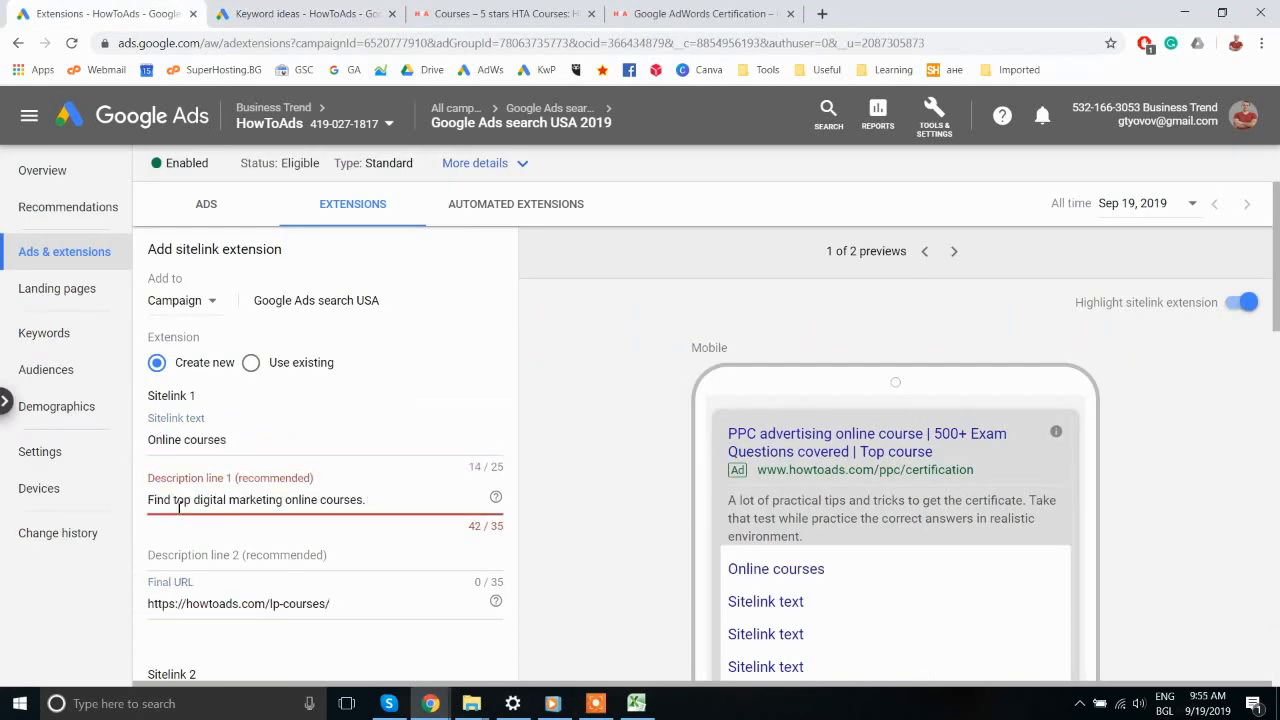
click(179, 502)
key(BackSpace)
key(BackSpace)
key(BackSpace)
key(BackSpace)
key(BackSpace)
key(BackSpace)
text(T)
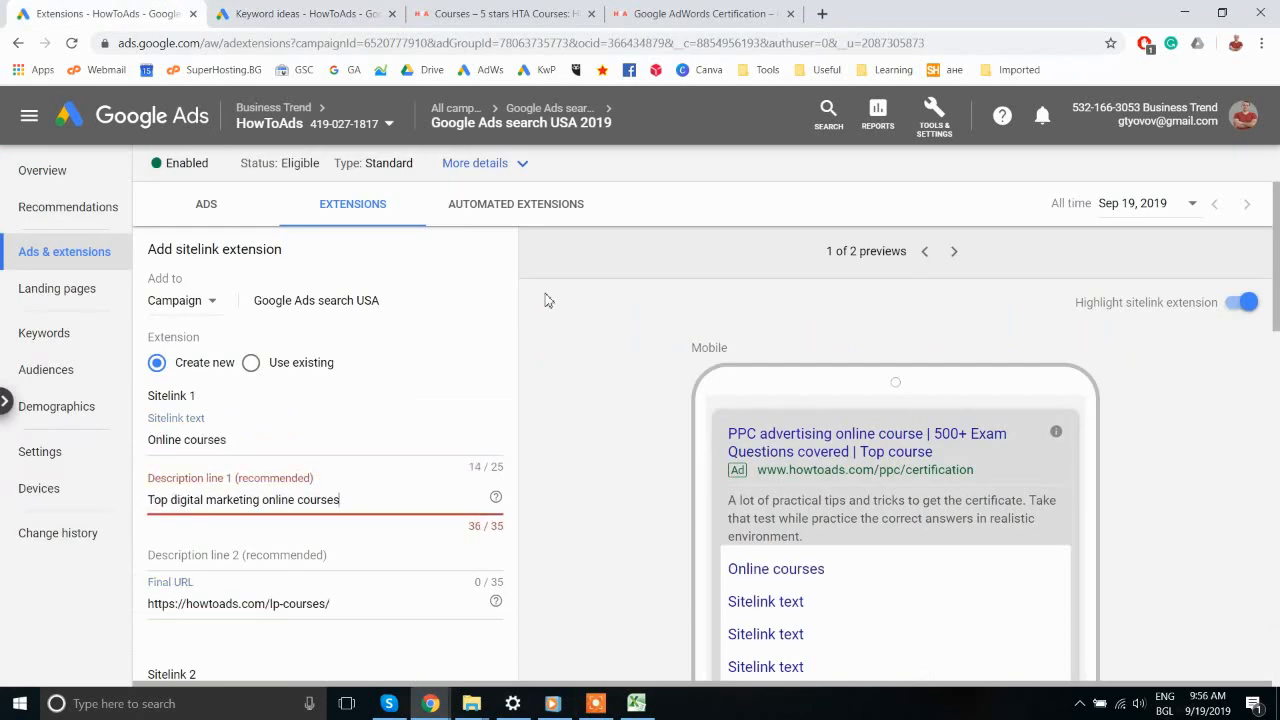
Step: Shorten Sitelink 1's first description line to "Digital marketing online courses" and set the second line to "Top quality and support."
click(180, 500)
key(BackSpace)
key(BackSpace)
key(BackSpace)
key(BackSpace)
key(BackSpace)
text(D)
click(202, 558)
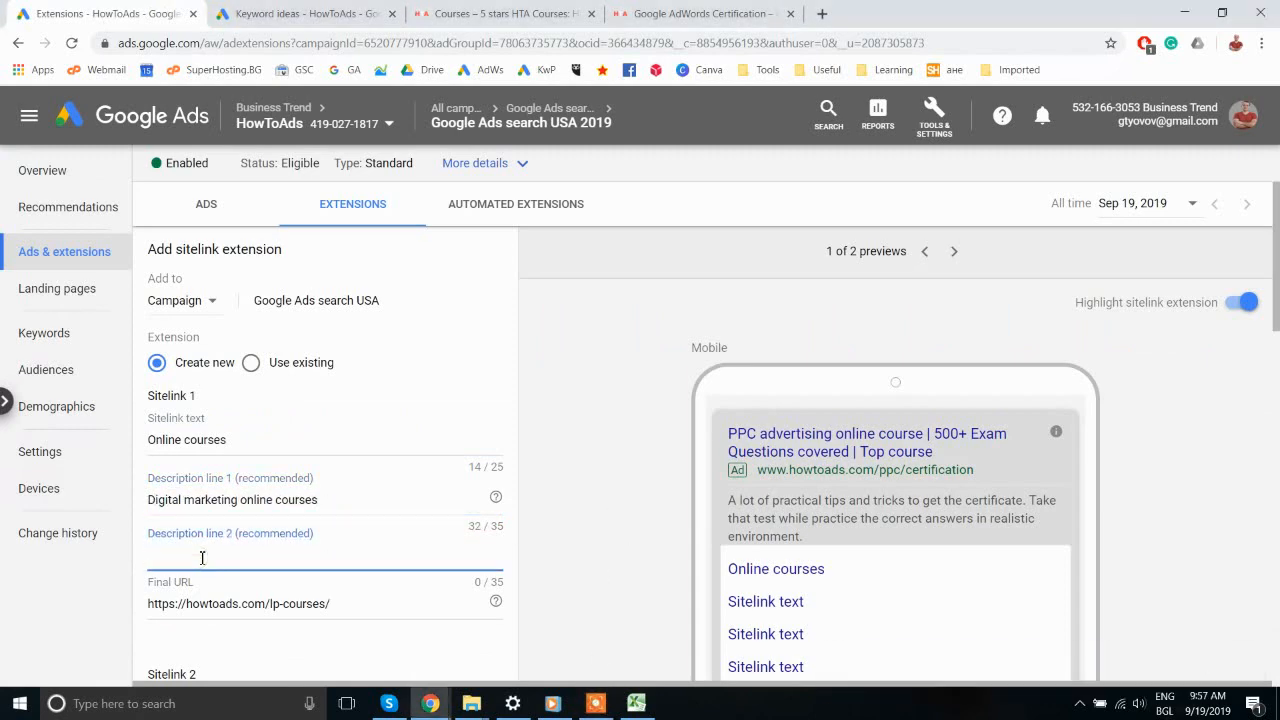
text(Top quality and support)
Step: Copy the address of the site's Google Analytics Certification course page into Sitelink 2's final URL and set its text to "Analytics certification"
scroll(201, 558, down, 1)
click(487, 14)
scroll(52, 503, down, 5)
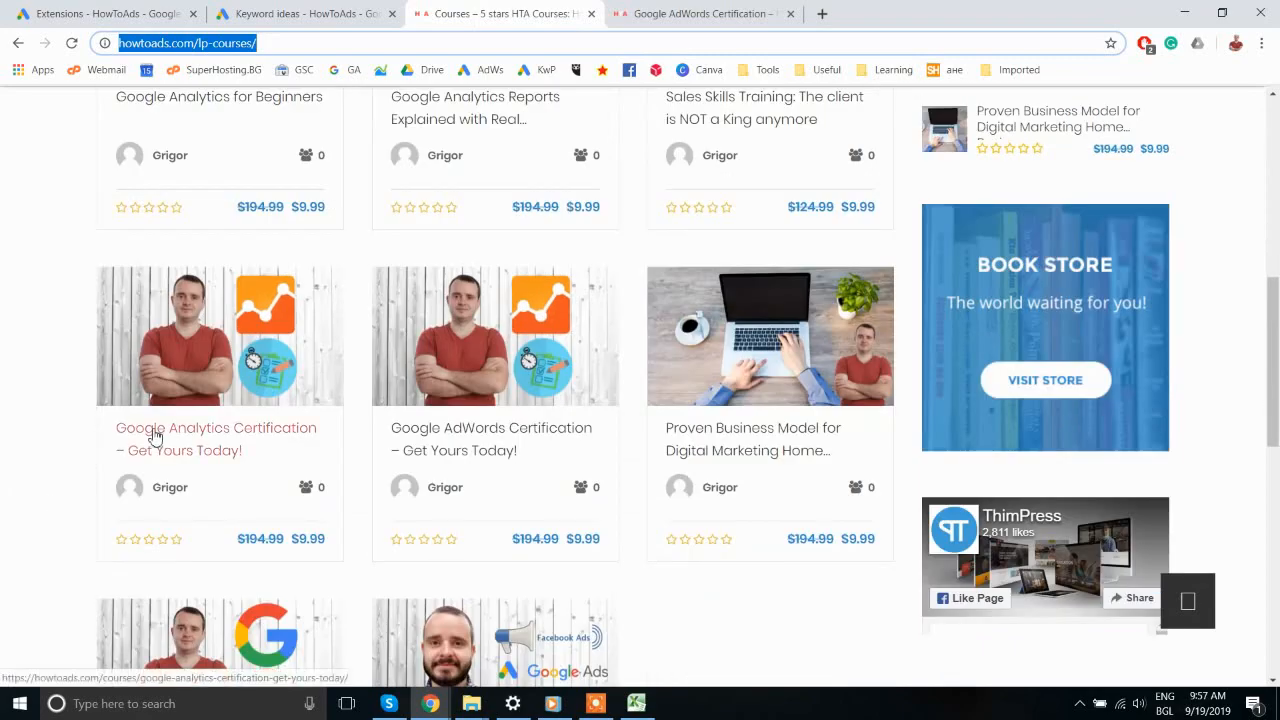
click(155, 437)
click(190, 43)
click(105, 14)
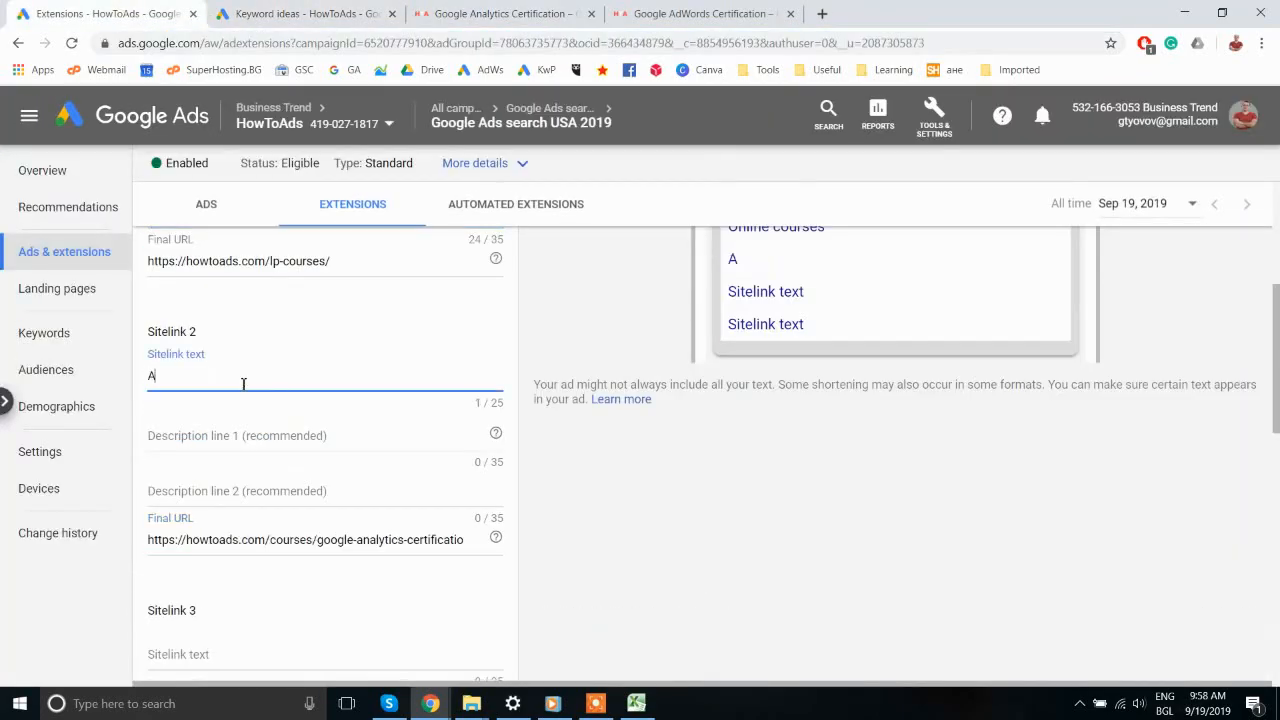
text(nalytics certification)
Step: Fill Sitelink 2's description lines with "1000+ Q&A – Get Your Certification Exam Now!" and "Real Test environment and the most updated exam questions!"
click(304, 436)
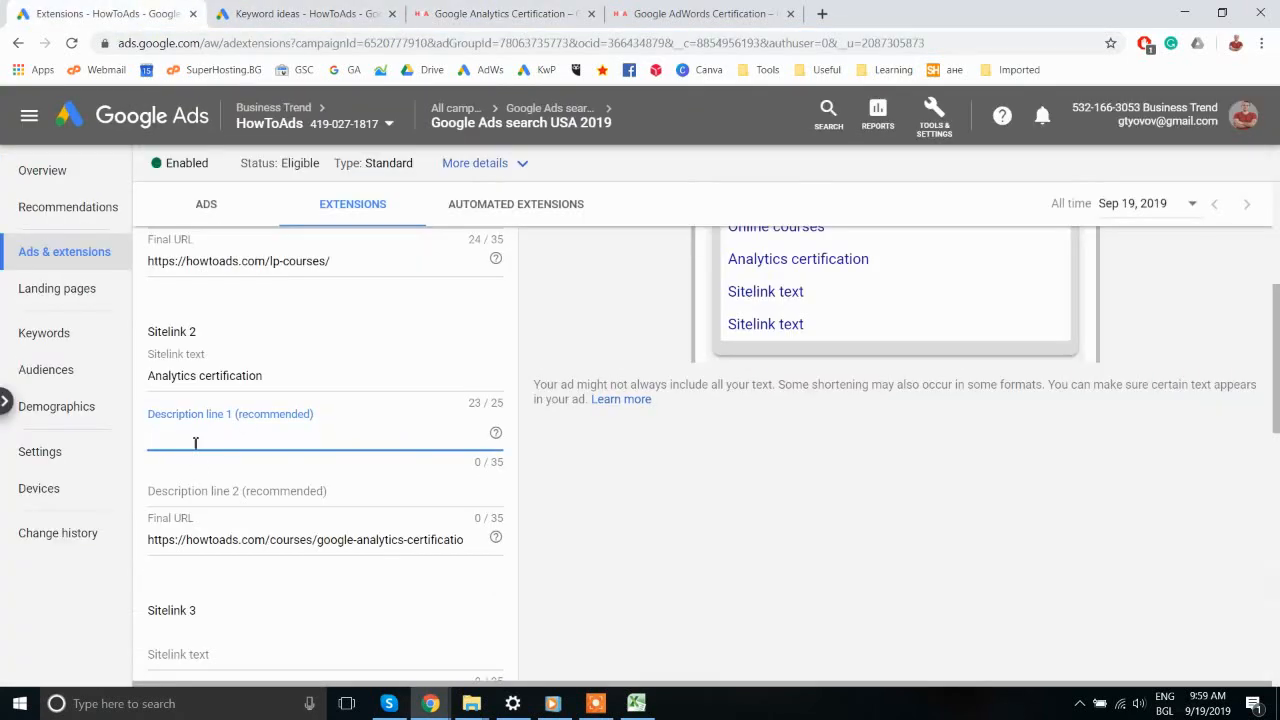
text(1000+ Q&A – Get Your Google Analytics Certification Exam Now! Real Test environment and the most updated exam questions!)
drag(196, 439, 75, 439)
key(BackSpace)
drag(270, 435, 510, 437)
key(ctrl+x)
click(321, 492)
key(ctrl+v)
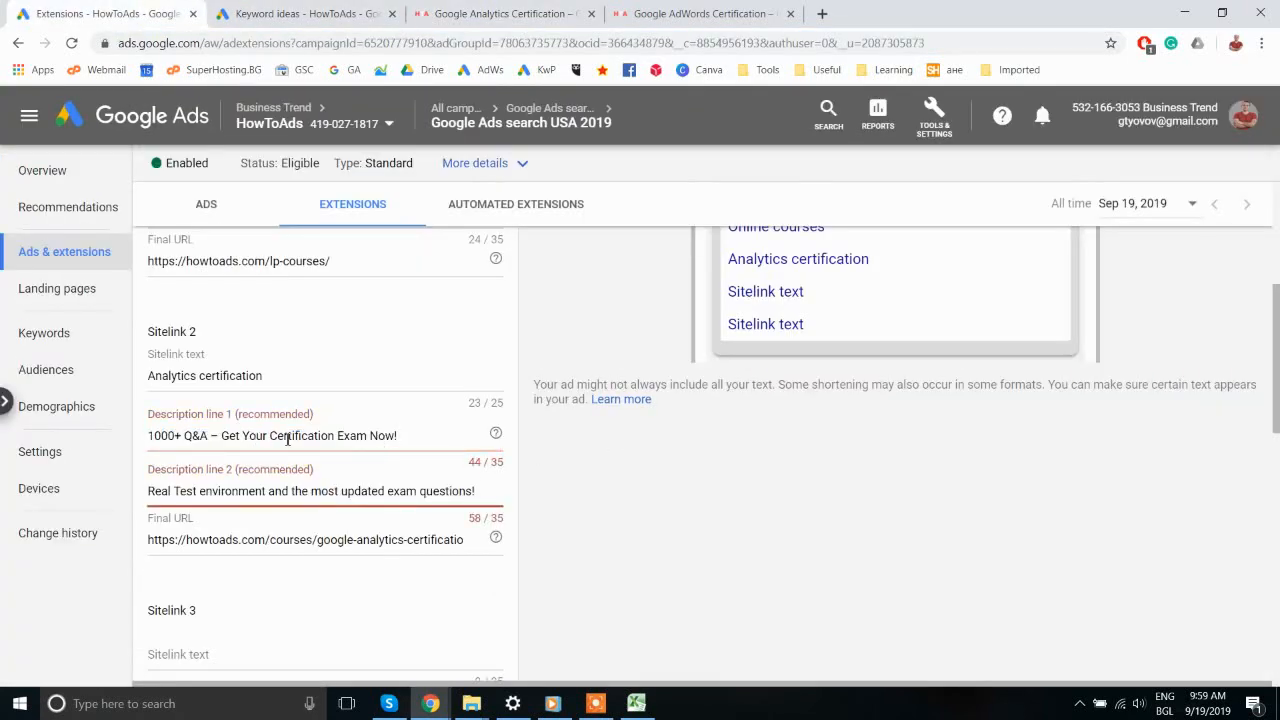
Step: Shorten Sitelink 2's first description line to "1000+ Q&A – Get Certification Now"
drag(336, 436, 375, 440)
key(BackSpace)
double_click(248, 437)
key(BackSpace)
click(349, 440)
key(BackSpace)
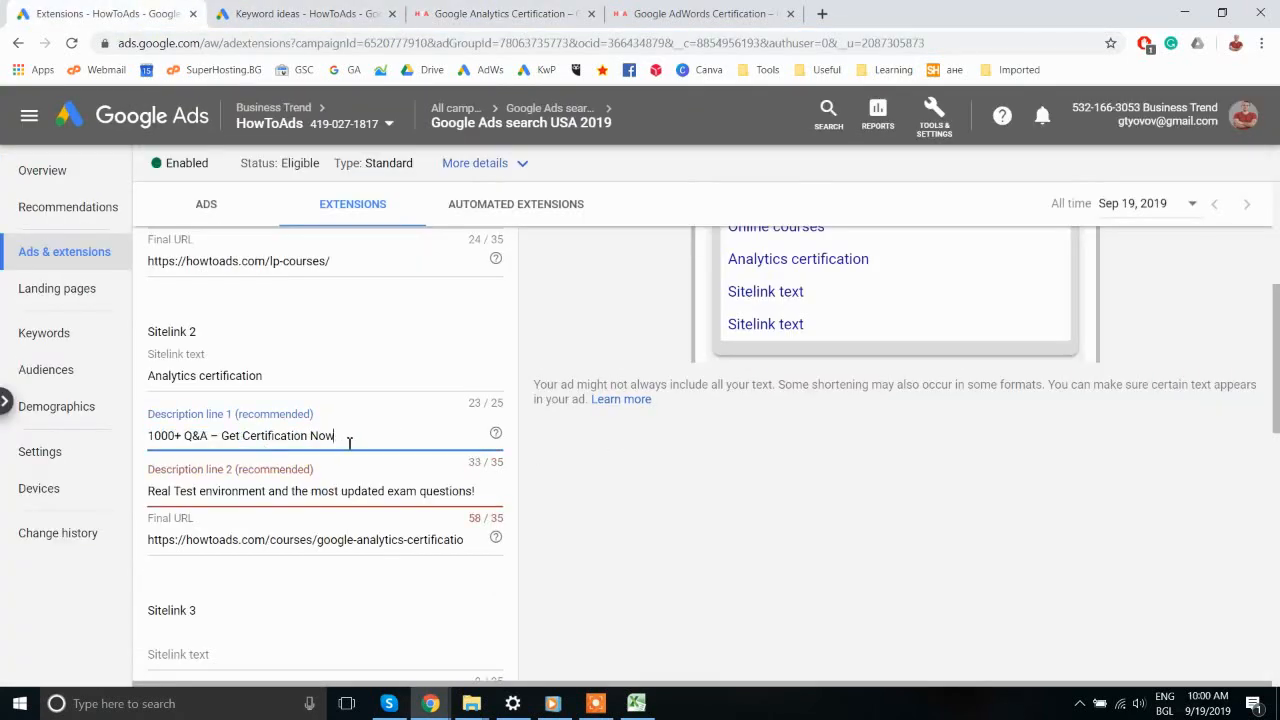
Step: Shorten Sitelink 2's second description line to "Real Test environment" and save the sitelink extensions
drag(291, 491, 390, 492)
key(BackSpace)
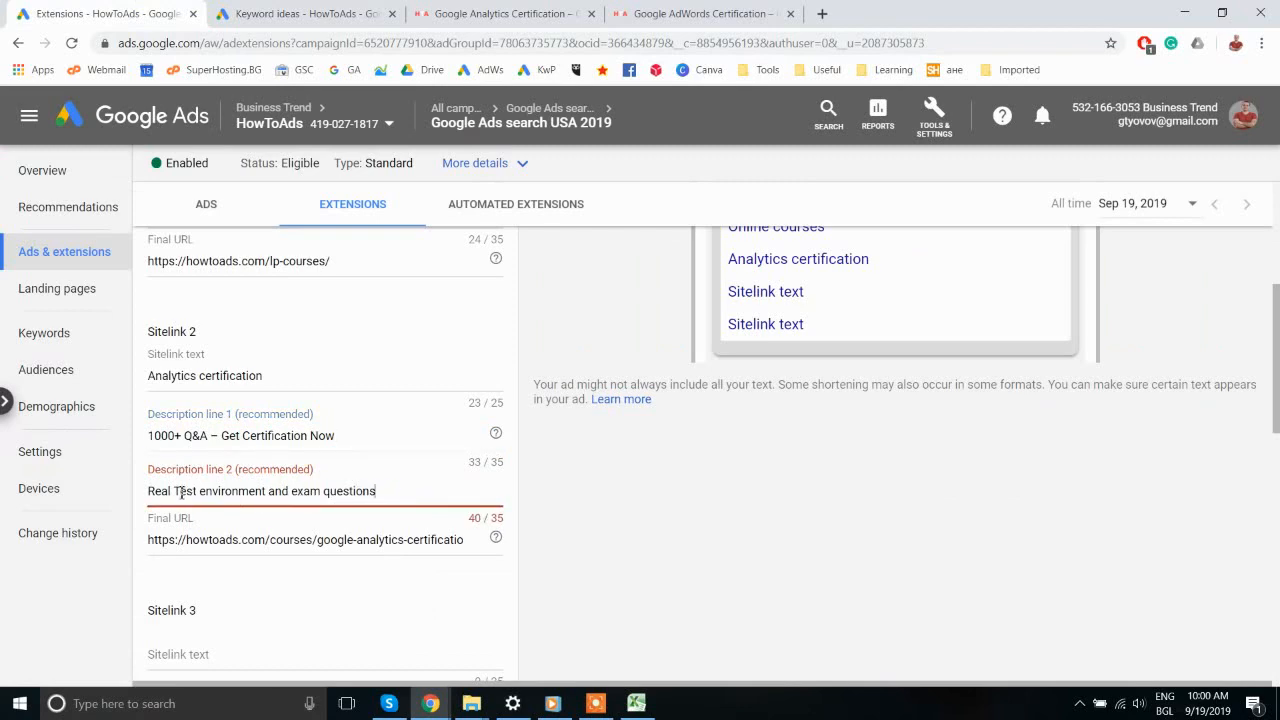
drag(267, 491, 380, 491)
key(BackSpace)
scroll(537, 531, down, 10)
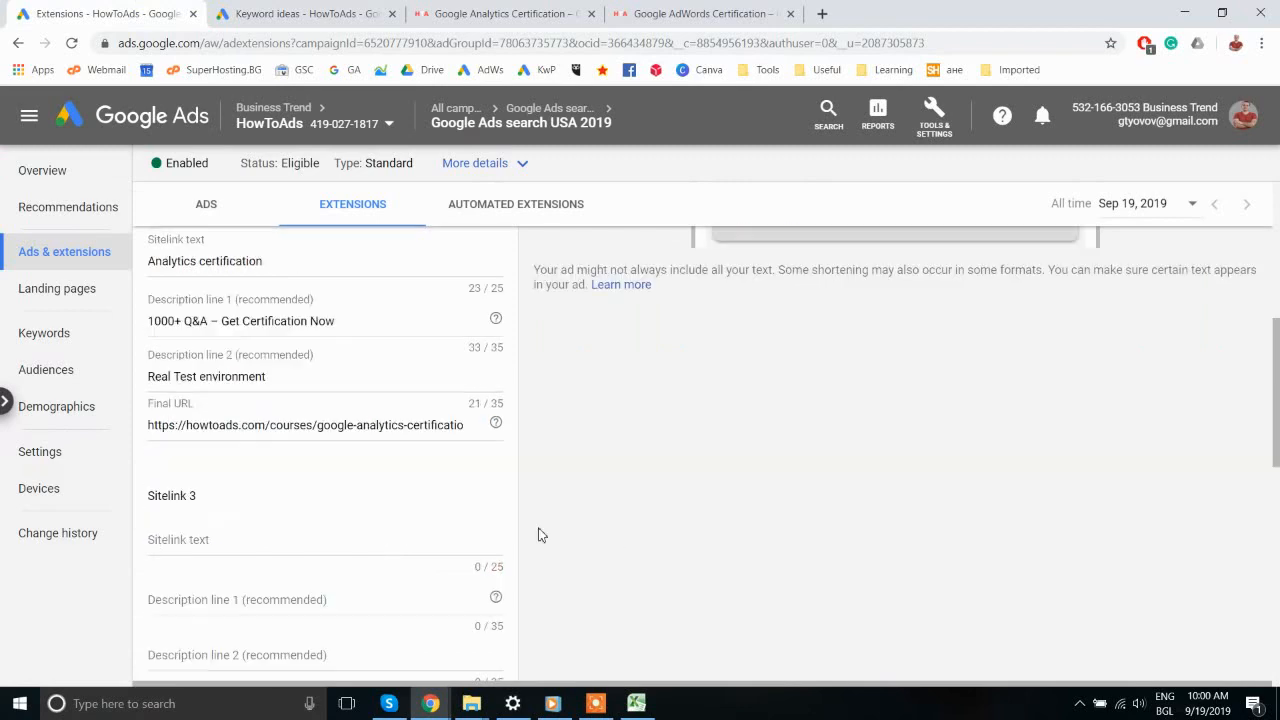
click(437, 503)
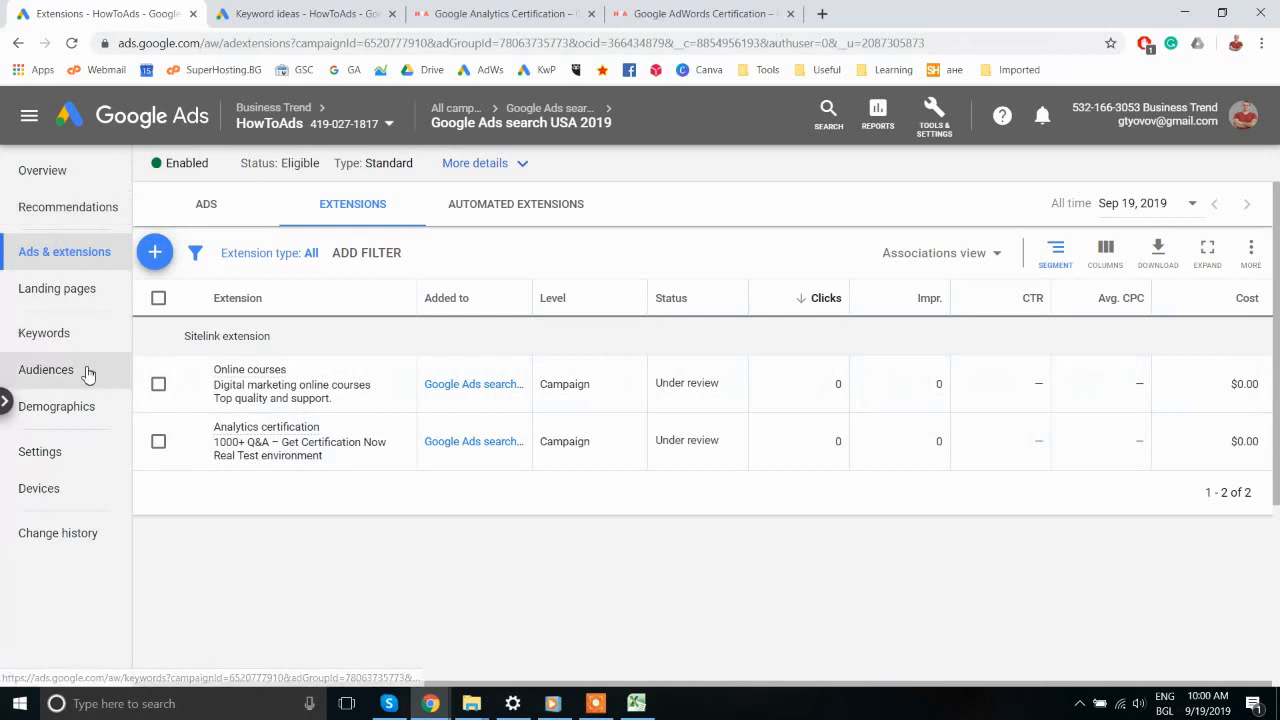
Step: Look through the ad group's search keyword list and its text ads
click(62, 340)
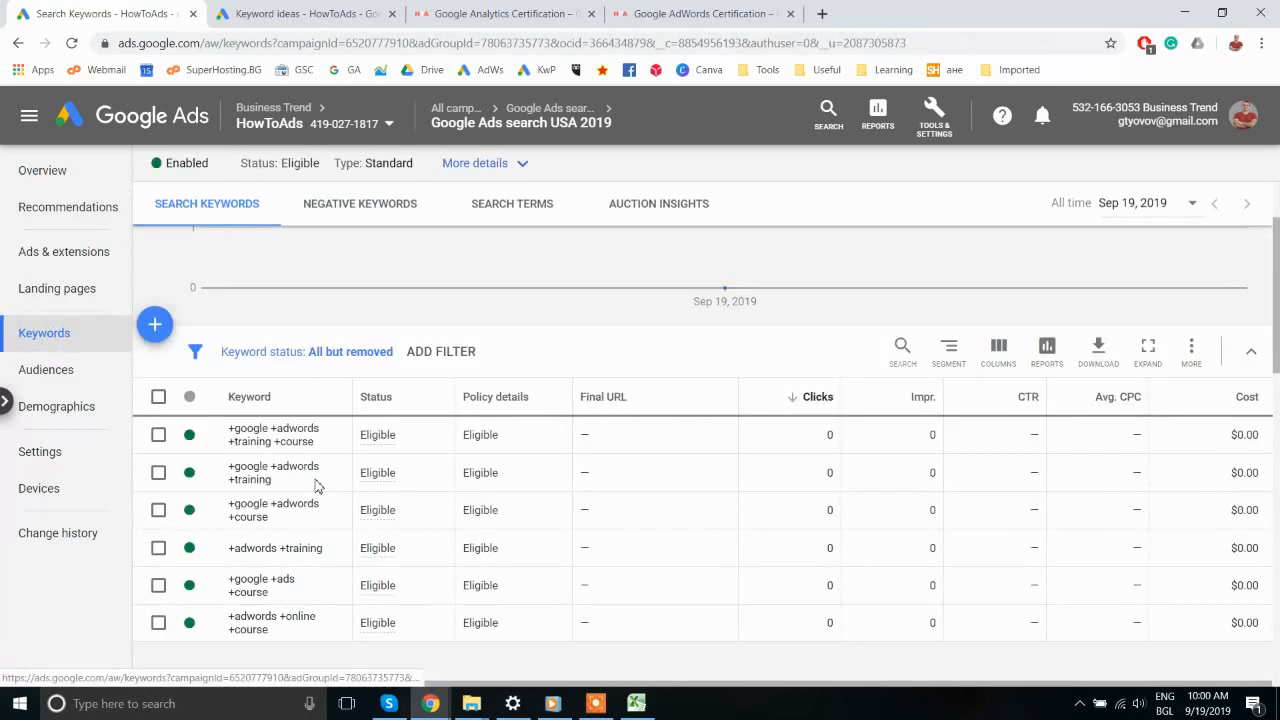
scroll(314, 485, down, 5)
scroll(316, 483, down, 3)
scroll(314, 486, up, 10)
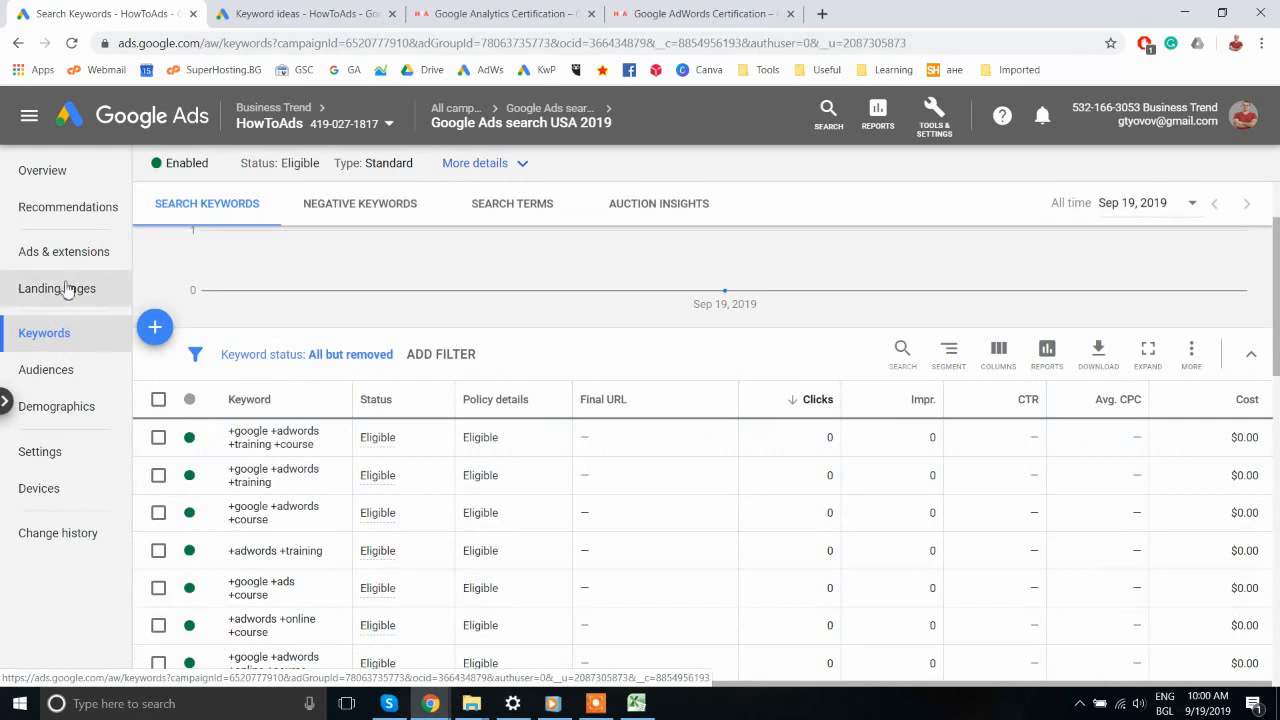
click(28, 254)
scroll(340, 478, down, 2)
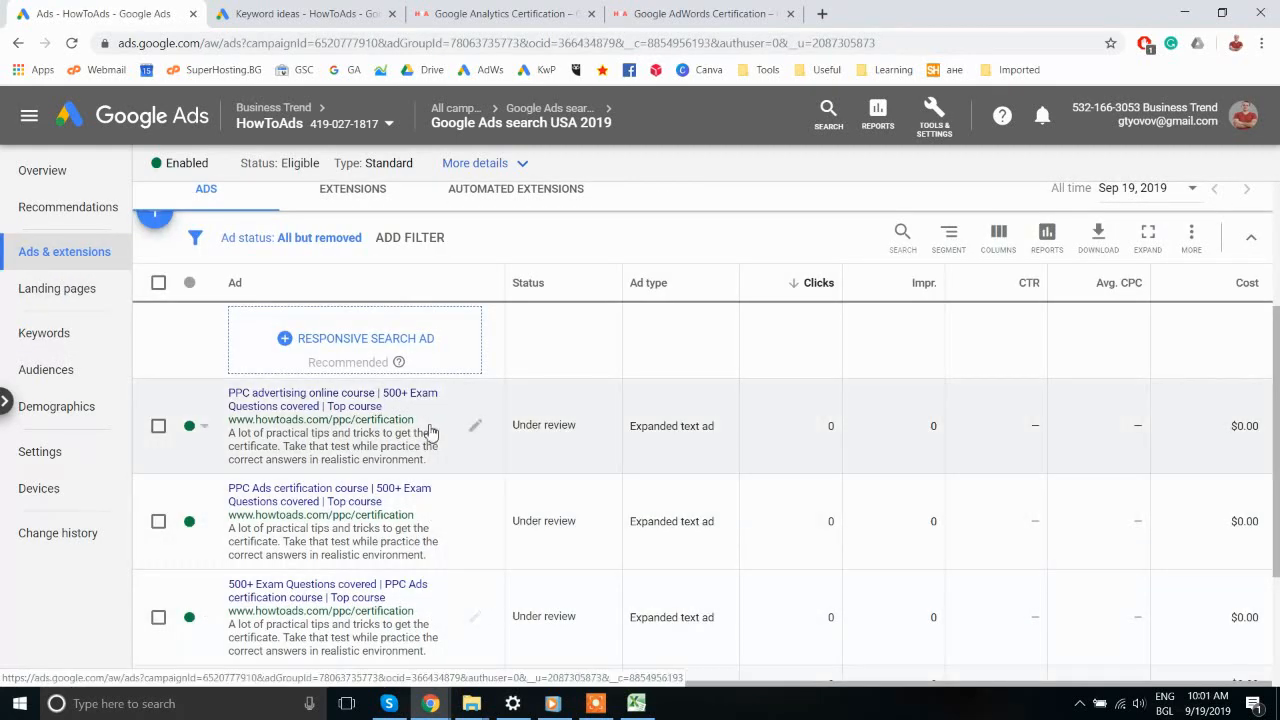
scroll(409, 557, down, 1)
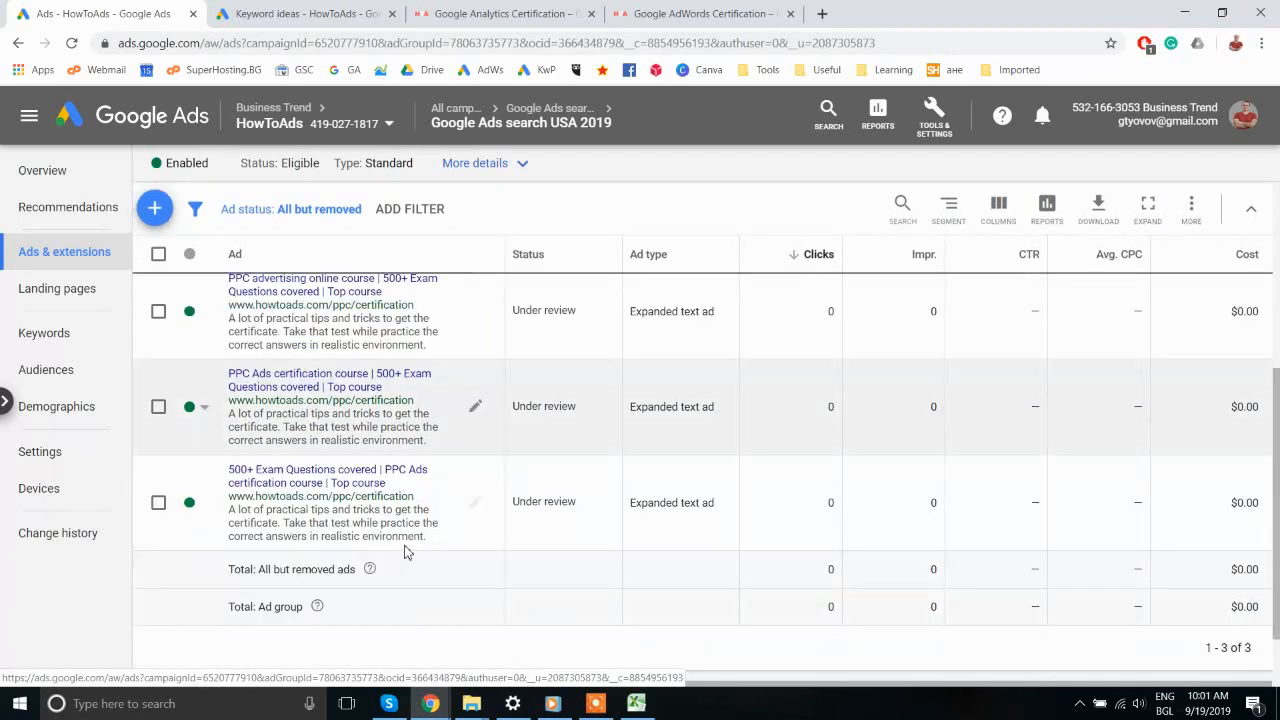
scroll(407, 551, up, 1)
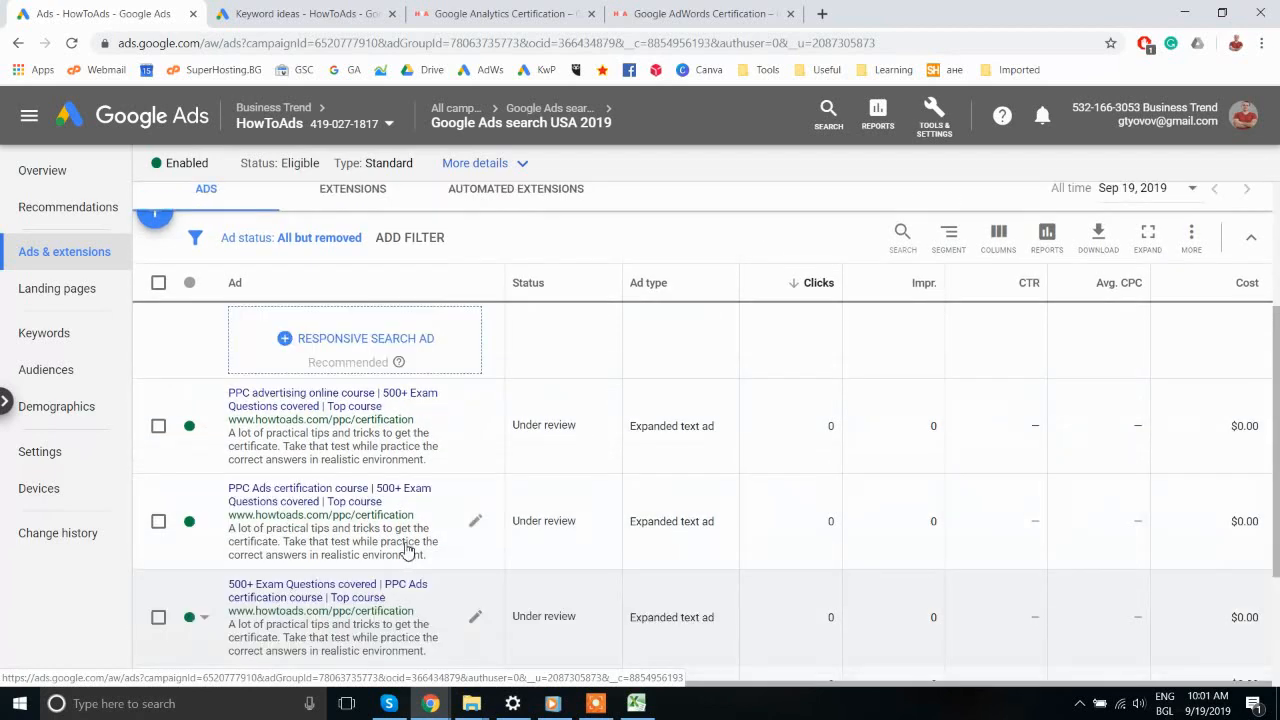